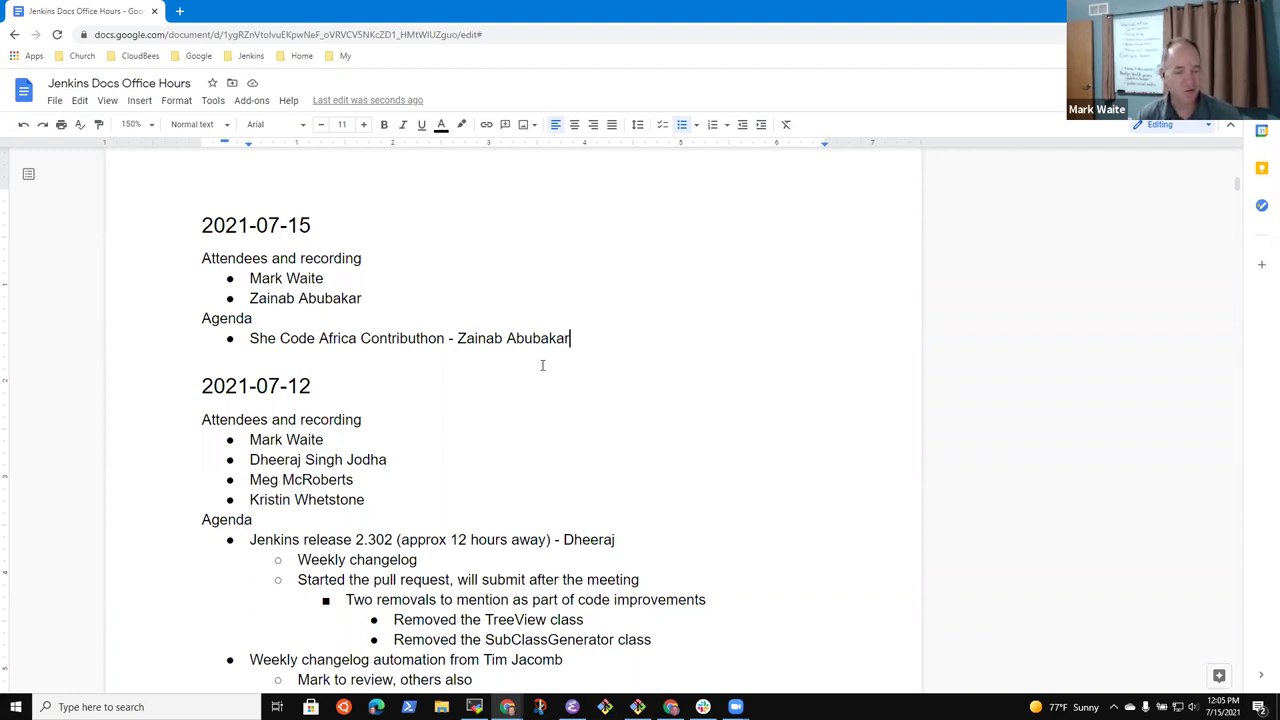
# Add the weekly changelog automation item as a new bullet below the Contributhon line
pyautogui.press('End')
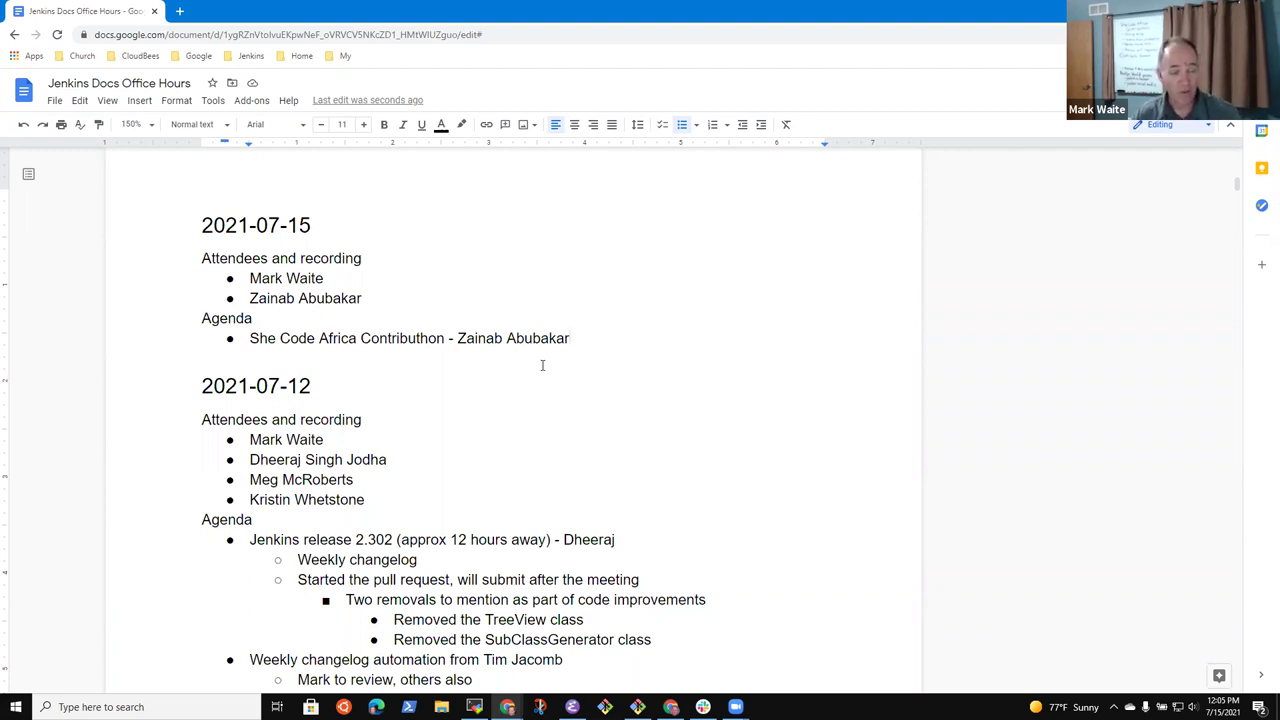
pyautogui.hotkey('ctrl', 'shift', 'Right')
pyautogui.hotkey('ctrl', 'shift', 'Right')
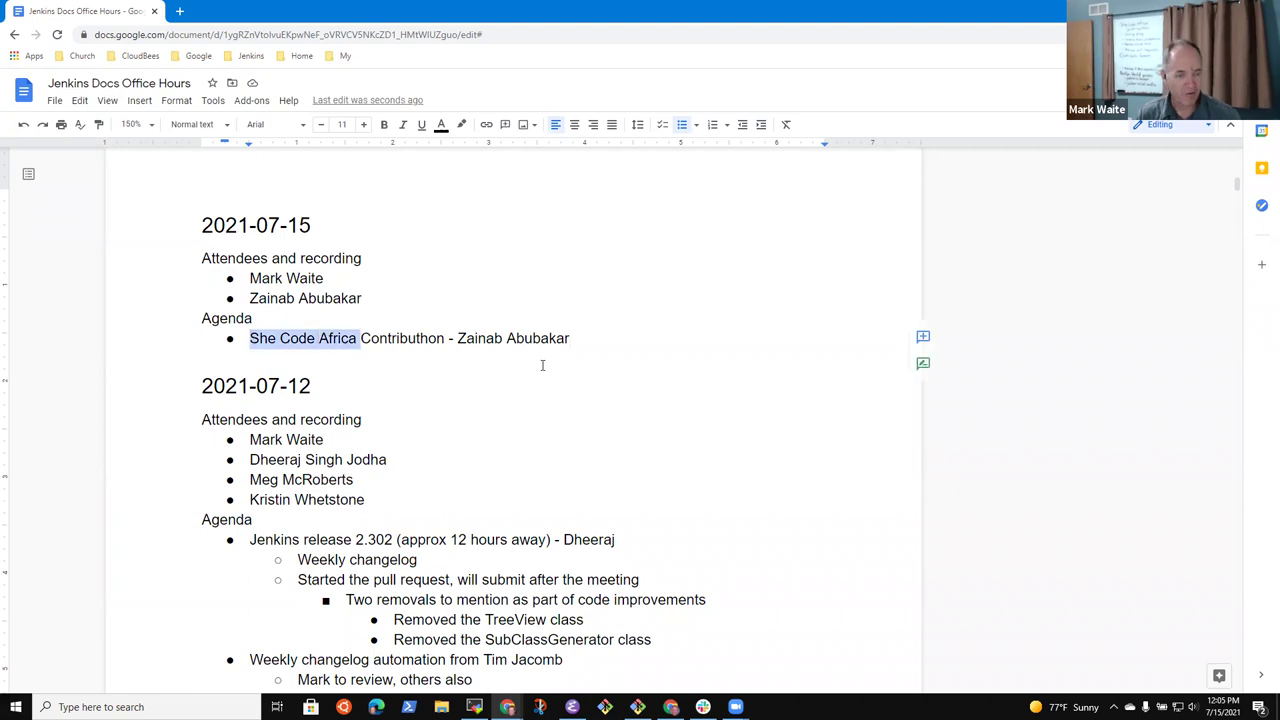
pyautogui.hotkey('ctrl', 'shift', 'Right')
pyautogui.hotkey('ctrl', 'shift', 'Right')
pyautogui.hotkey('ctrl', 'shift', 'Right')
pyautogui.hotkey('ctrl', 'shift', 'Left')
pyautogui.hotkey('ctrl', 'shift', 'Left')
pyautogui.hotkey('ctrl', 'shift', 'Right')
pyautogui.press('End')
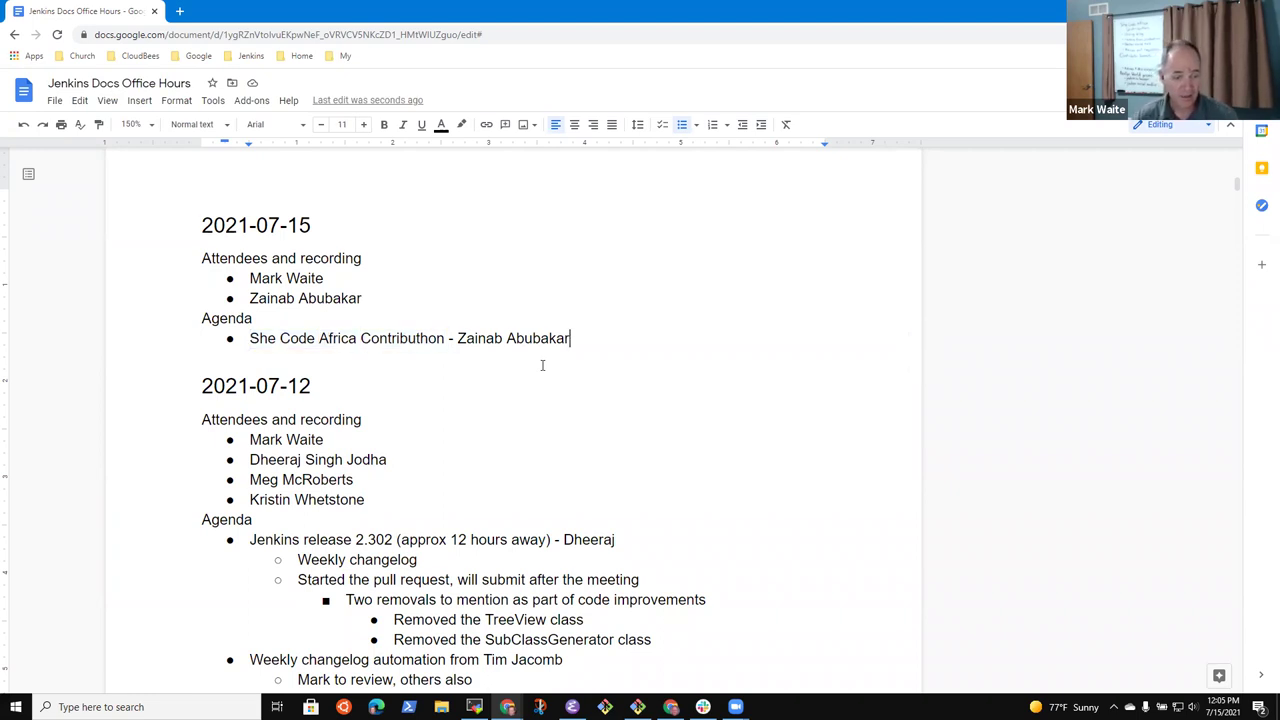
pyautogui.press('Return')
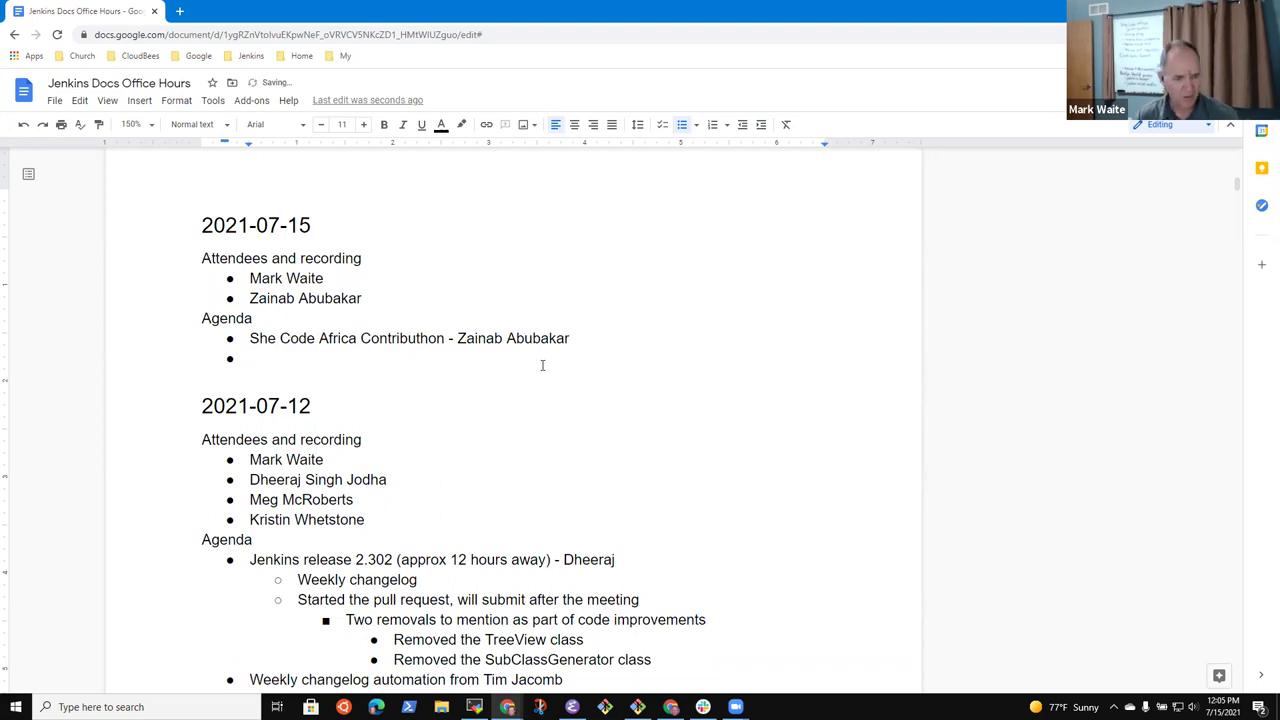
pyautogui.scroll(-6, 542, 365)
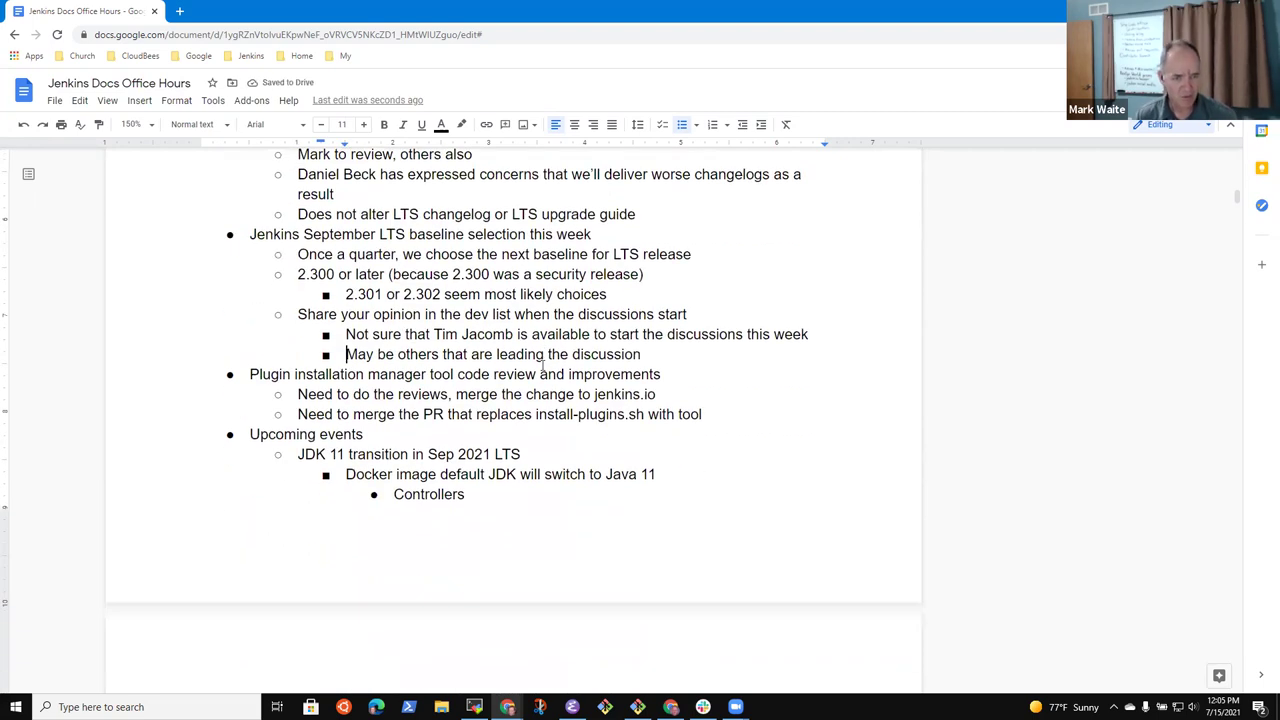
pyautogui.scroll(5, 542, 365)
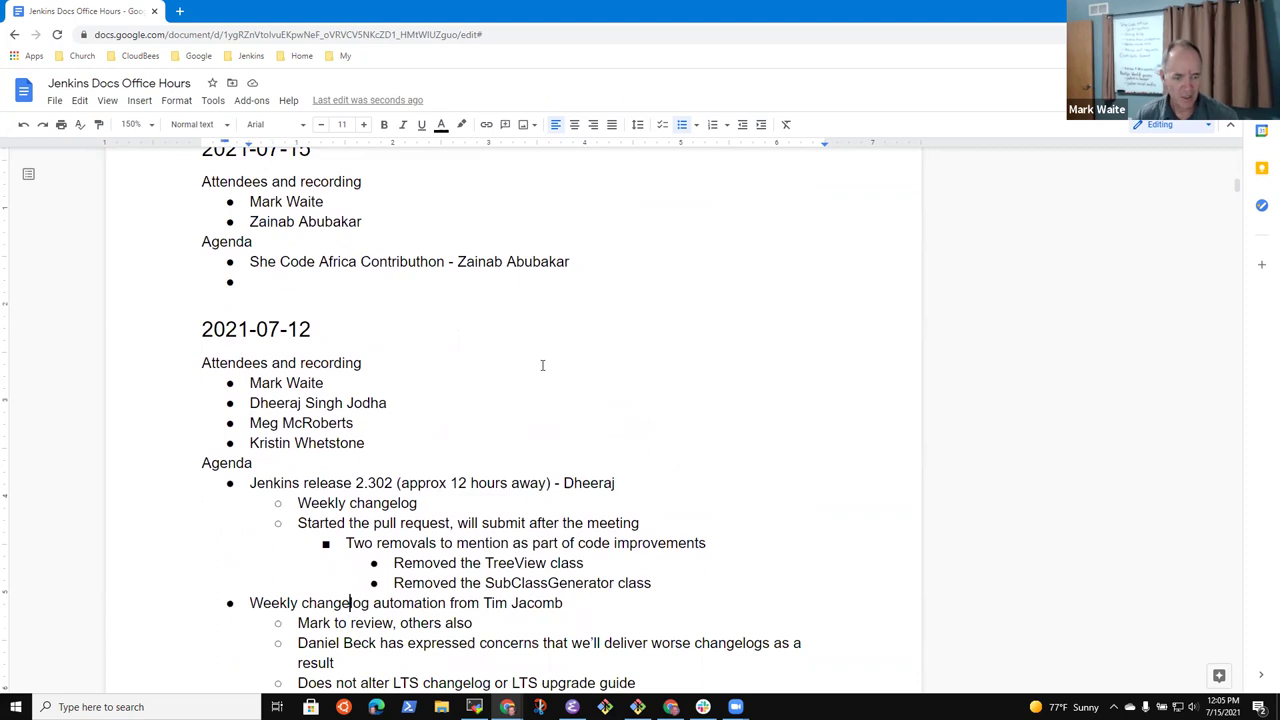
pyautogui.press('Home')
pyautogui.hotkey('shift', 'End')
pyautogui.hotkey('ctrl', 'c')
pyautogui.hotkey('ctrl', 'Up')
pyautogui.hotkey('ctrl', 'Up')
pyautogui.hotkey('ctrl', 'Up')
pyautogui.hotkey('ctrl', 'Up')
pyautogui.hotkey('ctrl', 'Up')
pyautogui.hotkey('ctrl', 'Up')
pyautogui.hotkey('ctrl', 'Up')
pyautogui.hotkey('ctrl', 'Up')
pyautogui.hotkey('ctrl', 'Up')
pyautogui.hotkey('ctrl', 'Up')
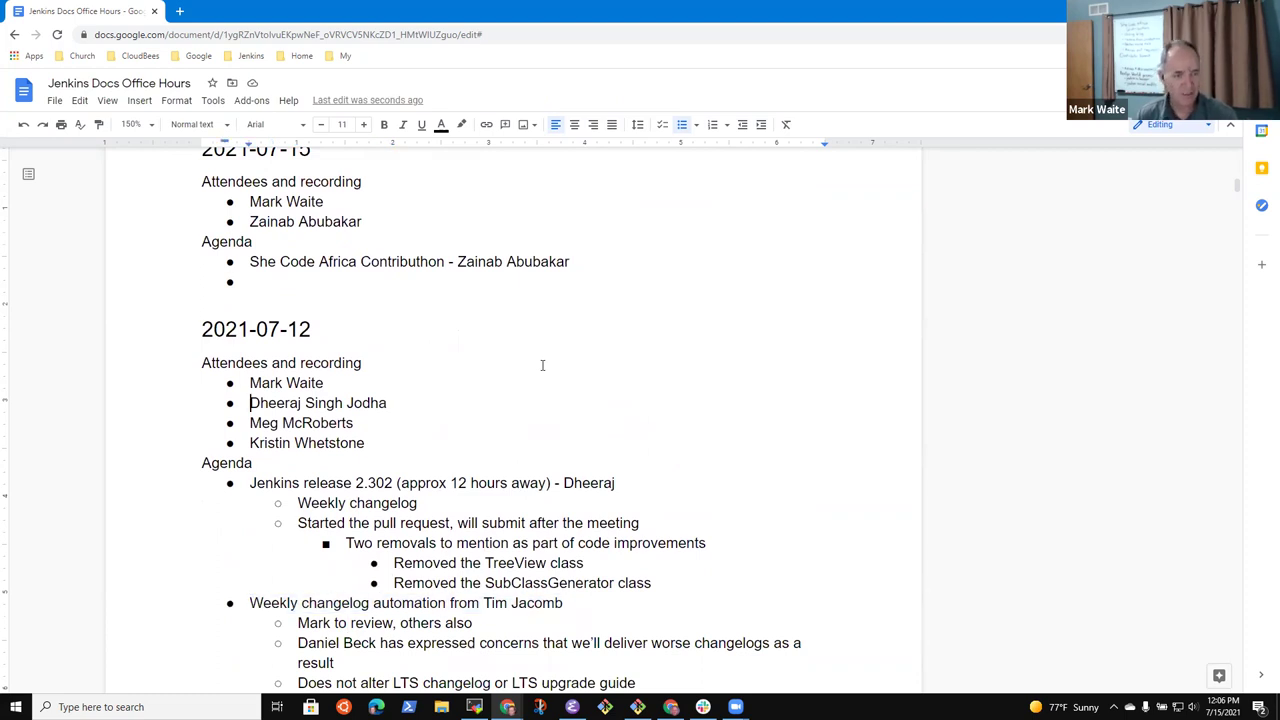
pyautogui.press('Up')
pyautogui.press('Up')
pyautogui.press('Up')
pyautogui.press('Up')
pyautogui.press('Up')
pyautogui.hotkey('ctrl', 'v')
# Copy the September LTS baseline selection item into the next agenda bullet
pyautogui.press('Return')
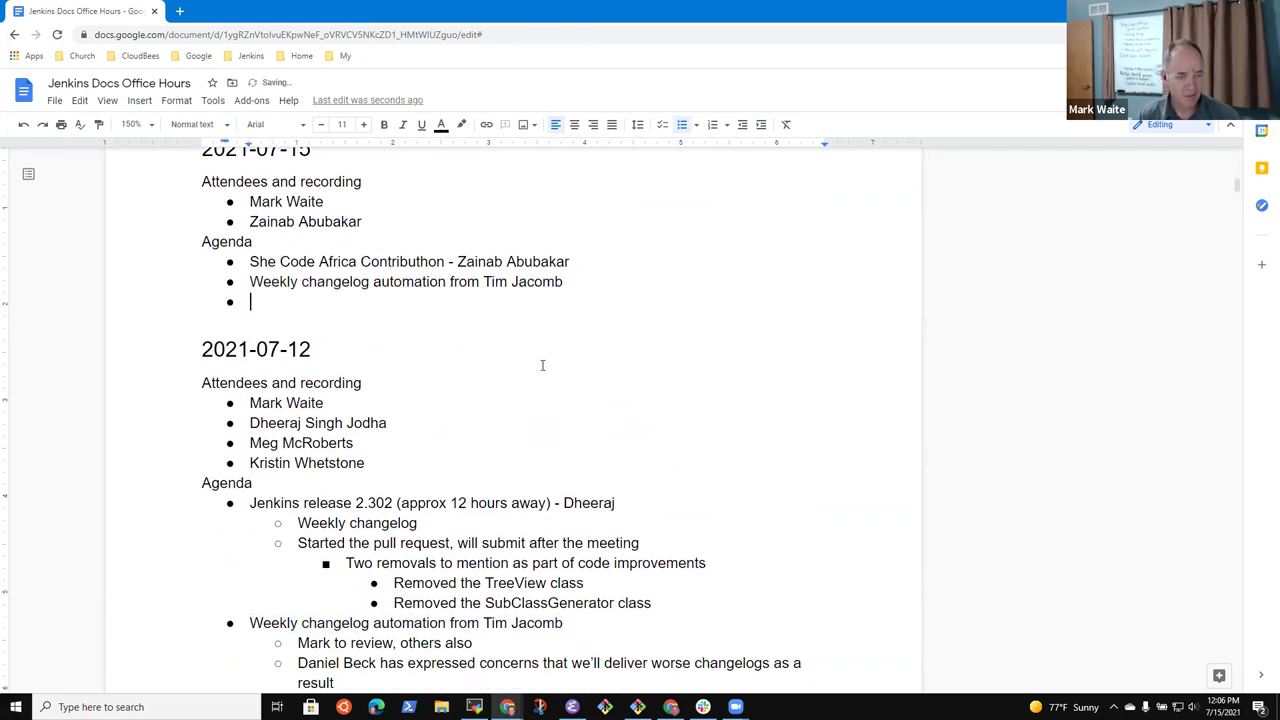
pyautogui.scroll(-6, 542, 365)
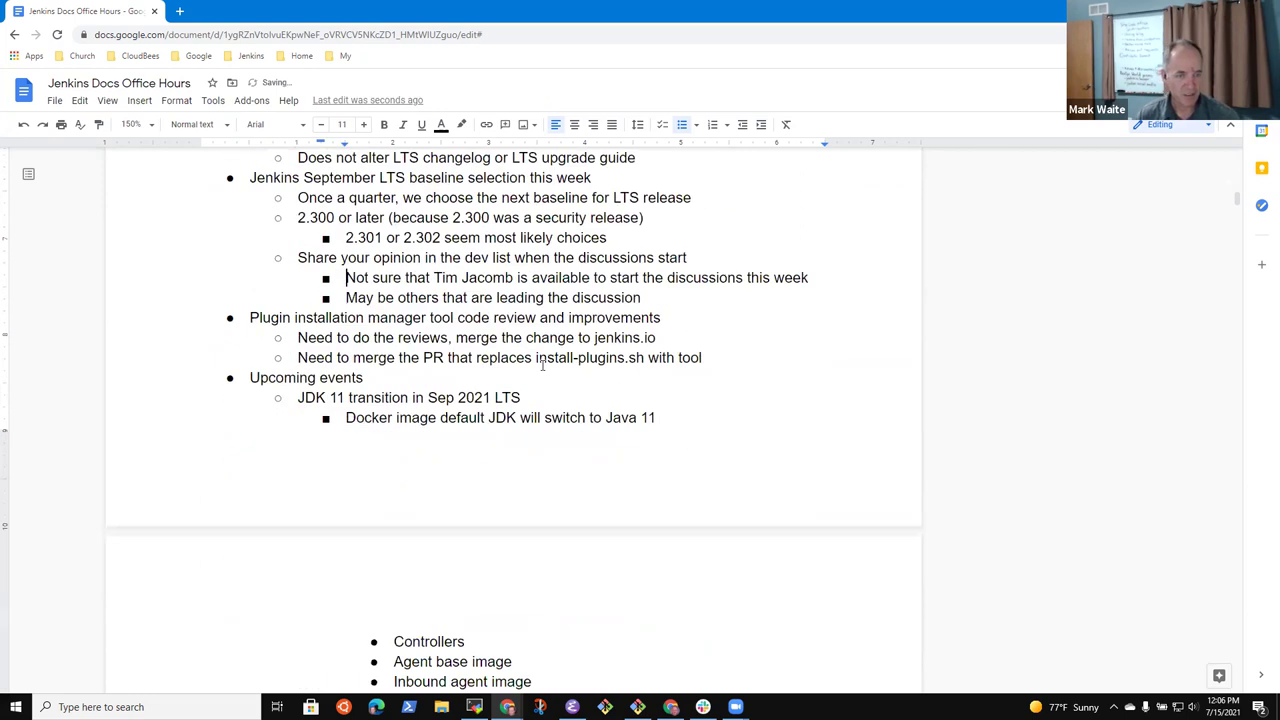
pyautogui.scroll(3, 542, 365)
pyautogui.press('Up')
pyautogui.press('Up')
pyautogui.press('Up')
pyautogui.press('Up')
pyautogui.press('Up')
pyautogui.press('Up')
pyautogui.press('Up')
pyautogui.press('Up')
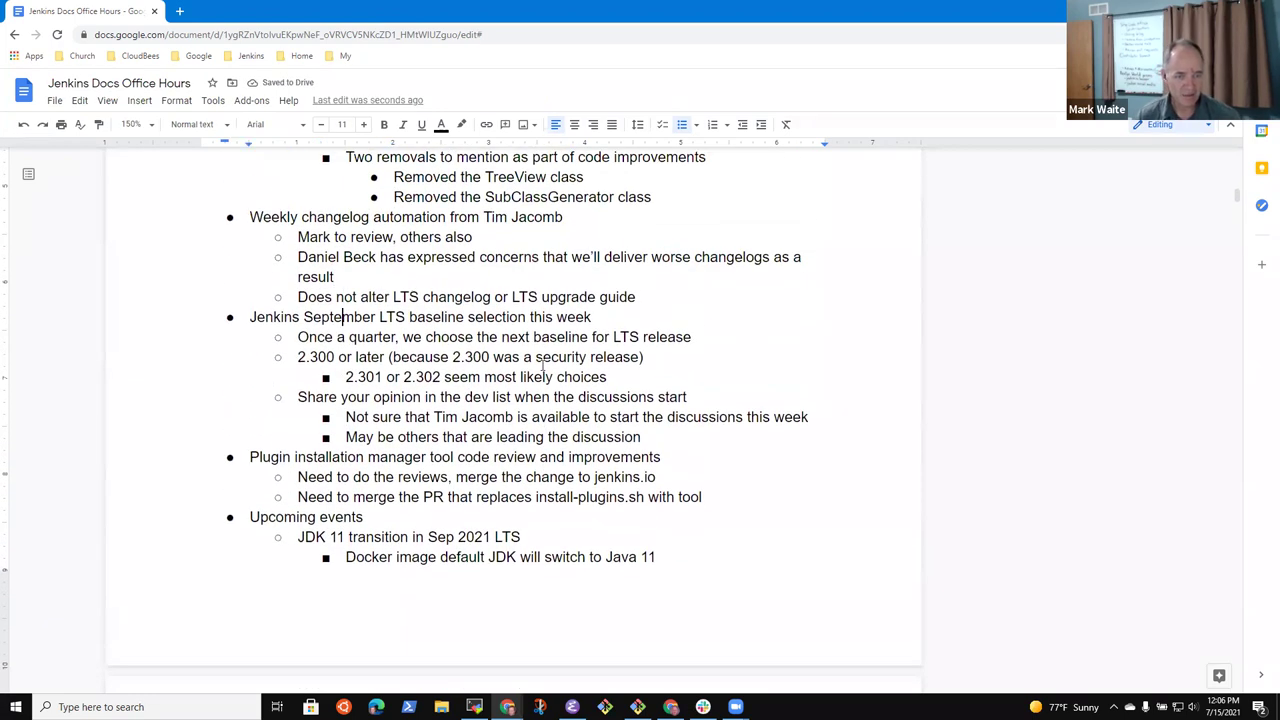
pyautogui.press('Home')
pyautogui.hotkey('shift', 'End')
pyautogui.hotkey('ctrl', 'c')
pyautogui.press('Up')
pyautogui.press('Up')
pyautogui.press('Up')
pyautogui.press('Up')
pyautogui.press('Up')
pyautogui.press('Up')
pyautogui.press('Up')
pyautogui.press('Up')
pyautogui.press('Up')
pyautogui.press('Up')
pyautogui.press('Up')
pyautogui.press('Up')
pyautogui.press('Up')
pyautogui.press('Up')
pyautogui.press('Up')
pyautogui.press('Up')
pyautogui.press('Up')
pyautogui.press('Up')
pyautogui.press('Up')
pyautogui.press('Up')
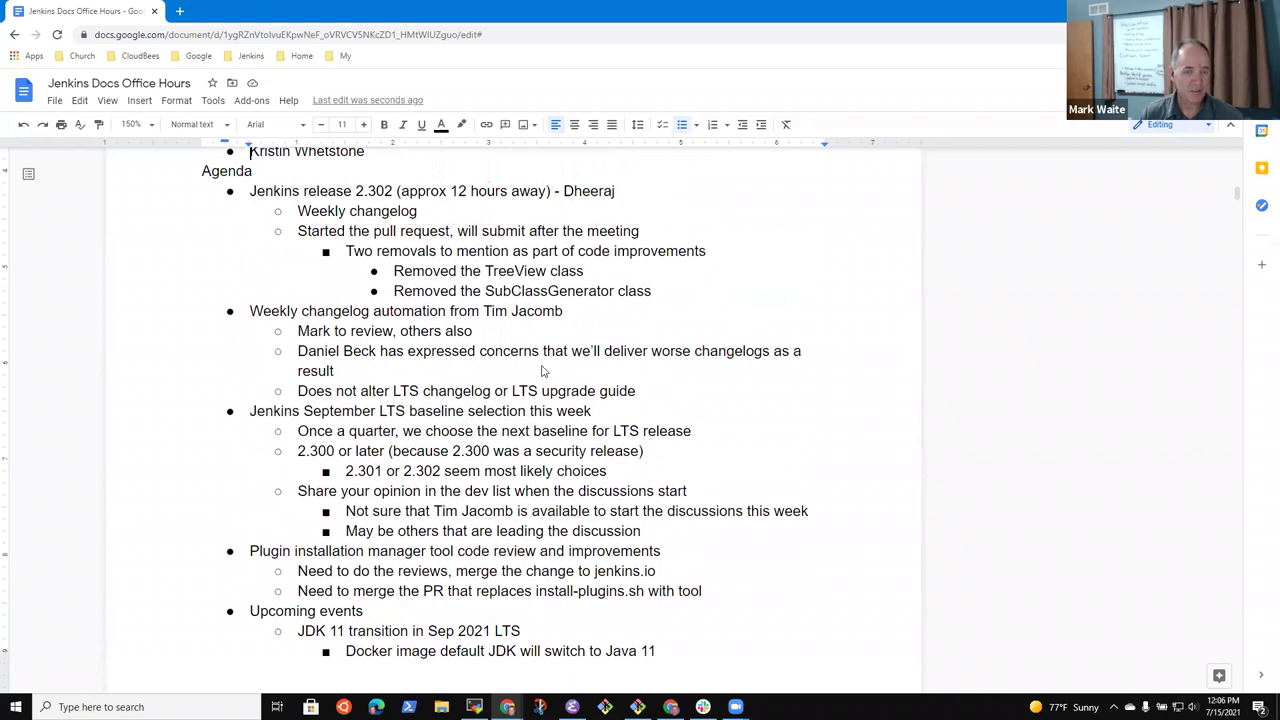
pyautogui.press('Down')
pyautogui.hotkey('ctrl', 'v')
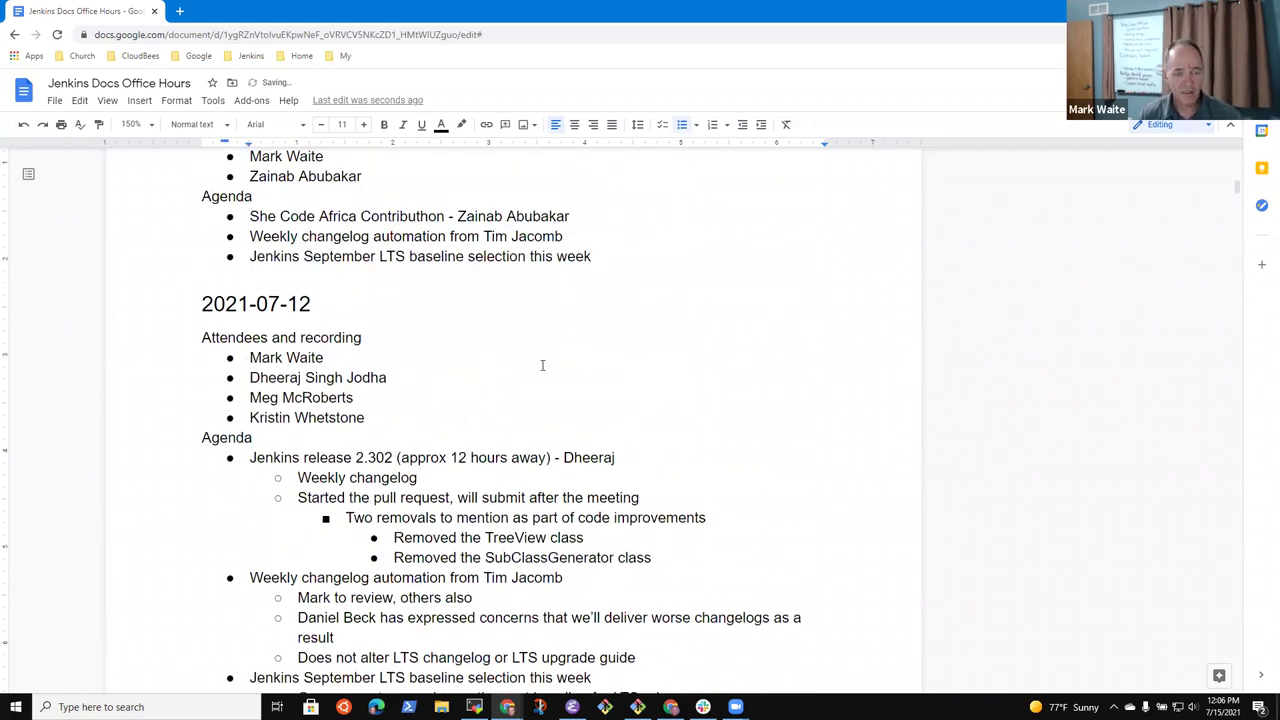
# Add an 'Upcoming events' bullet followed by the presenter's name
pyautogui.press('Return')
pyautogui.write('pcvom')
pyautogui.hotkey('ctrl', 'BackSpace')
pyautogui.write('Upcom')
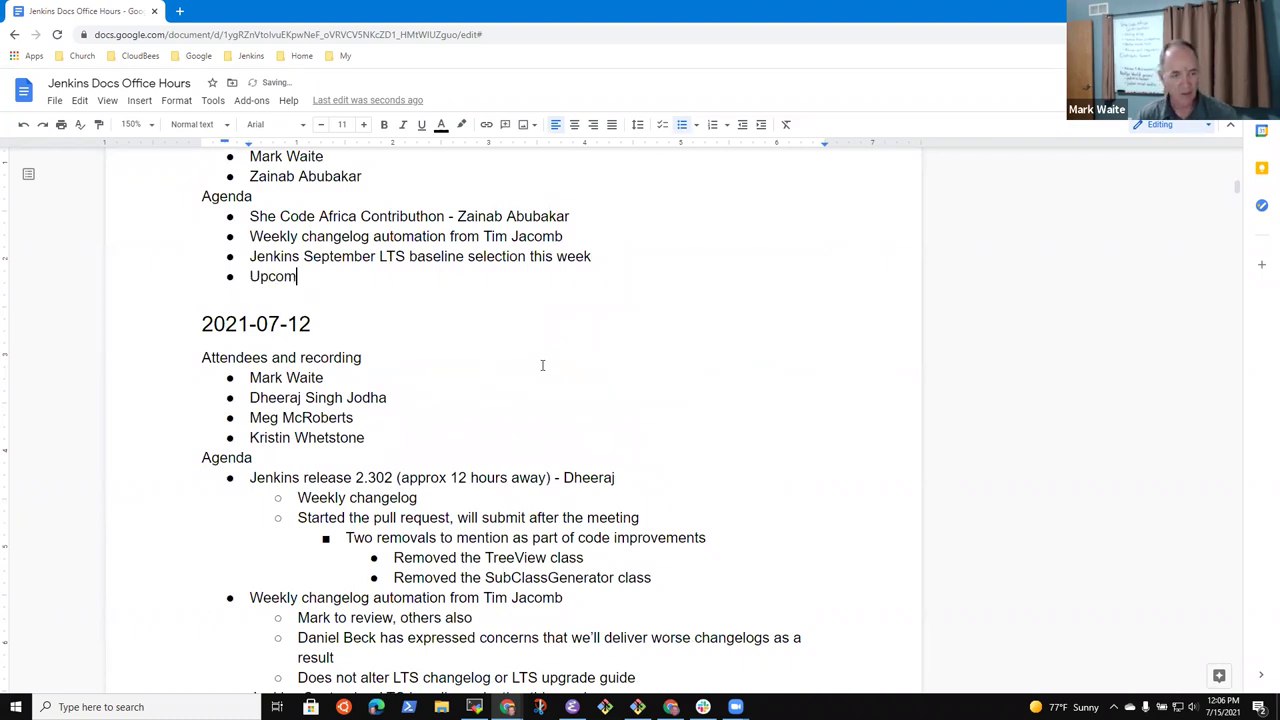
pyautogui.write('ing sevents')
pyautogui.hotkey('ctrl', 'BackSpace')
pyautogui.write('events - Mark Waite')
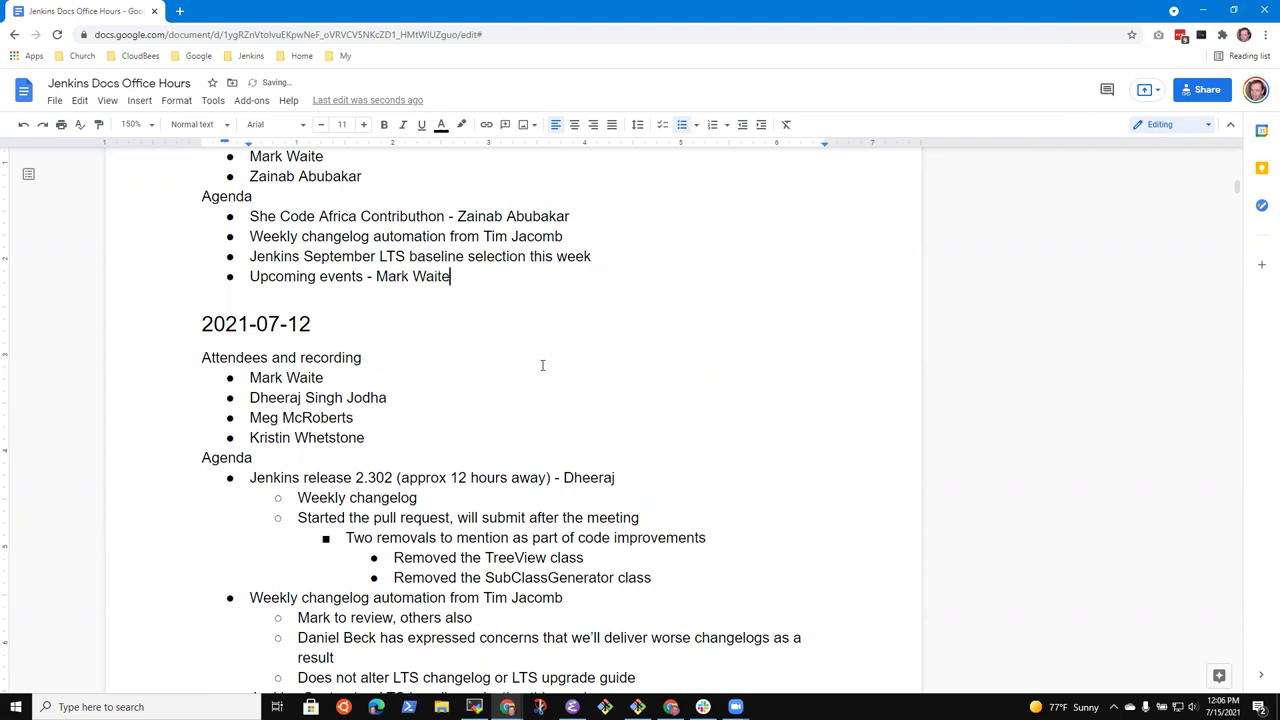
# Nest 'DevOps World' and 'Contributor Summit' sub-bullets beneath Upcoming events
pyautogui.press('Return')
pyautogui.press('Tab')
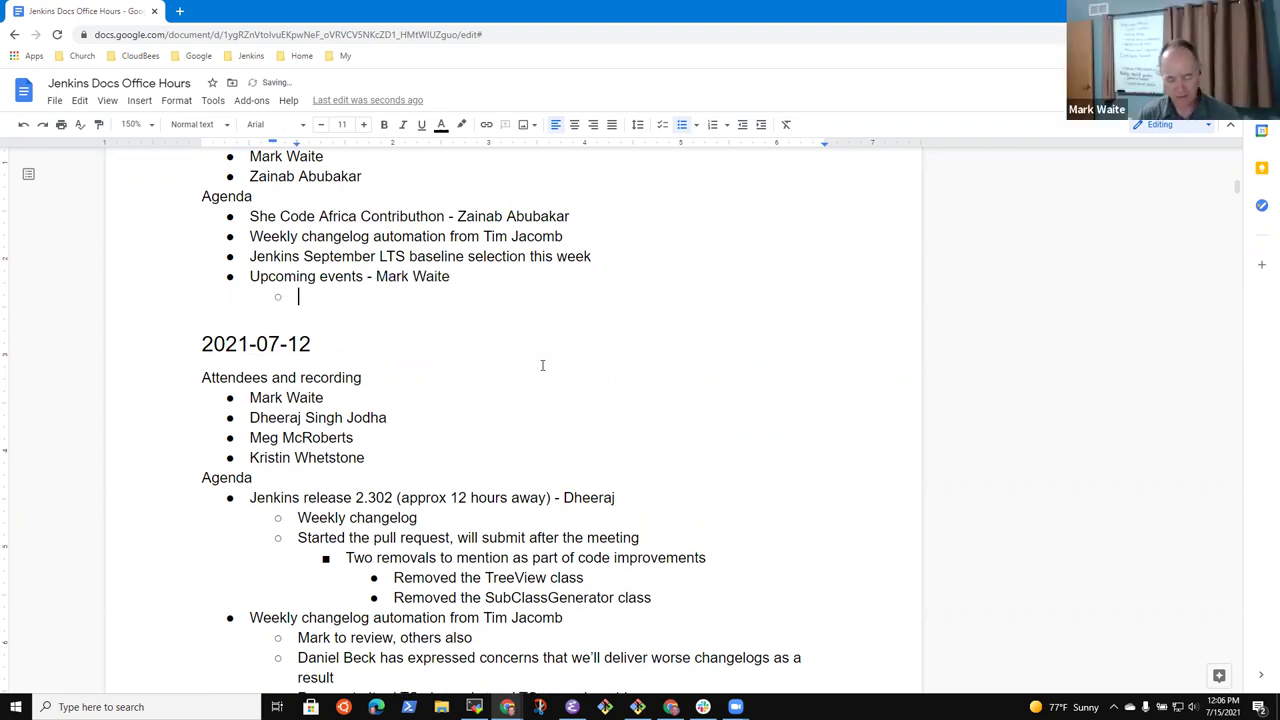
pyautogui.write('DevOps World')
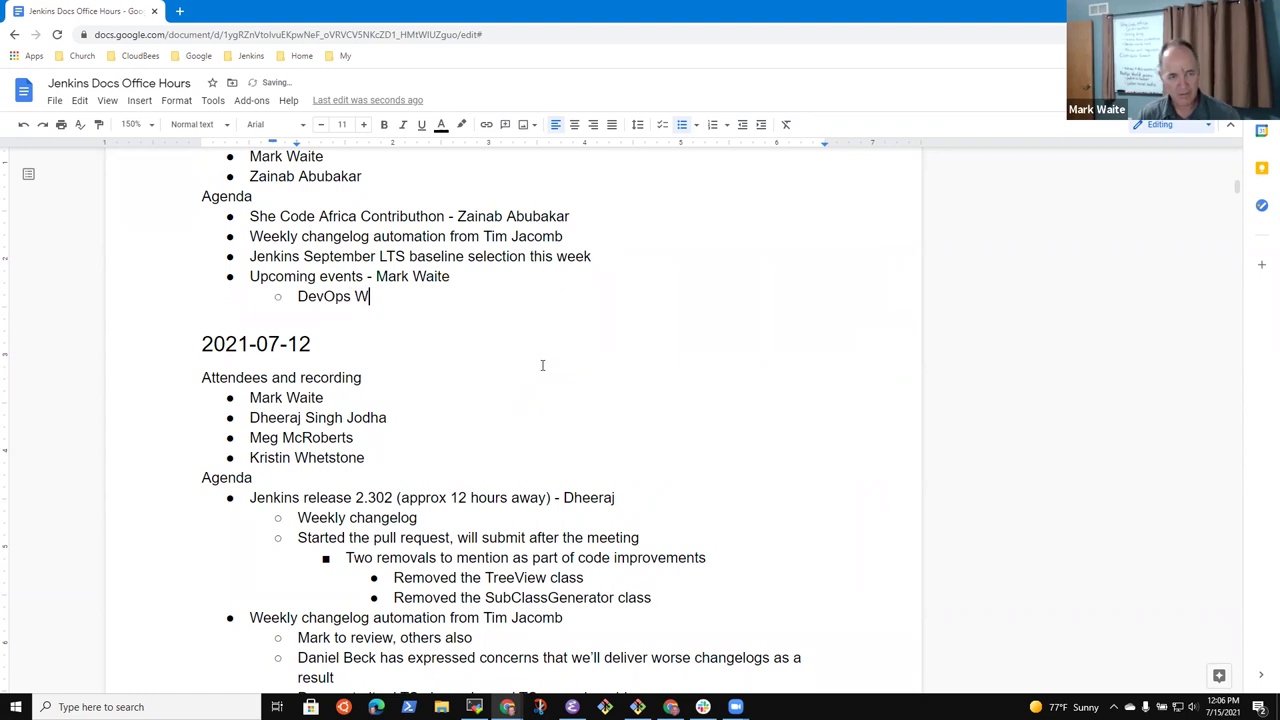
pyautogui.press('Return')
pyautogui.write('XCon')
pyautogui.press('BackSpace')
pyautogui.press('BackSpace')
pyautogui.press('BackSpace')
pyautogui.press('BackSpace')
pyautogui.press('Tab')
pyautogui.write('Contributor Summit')
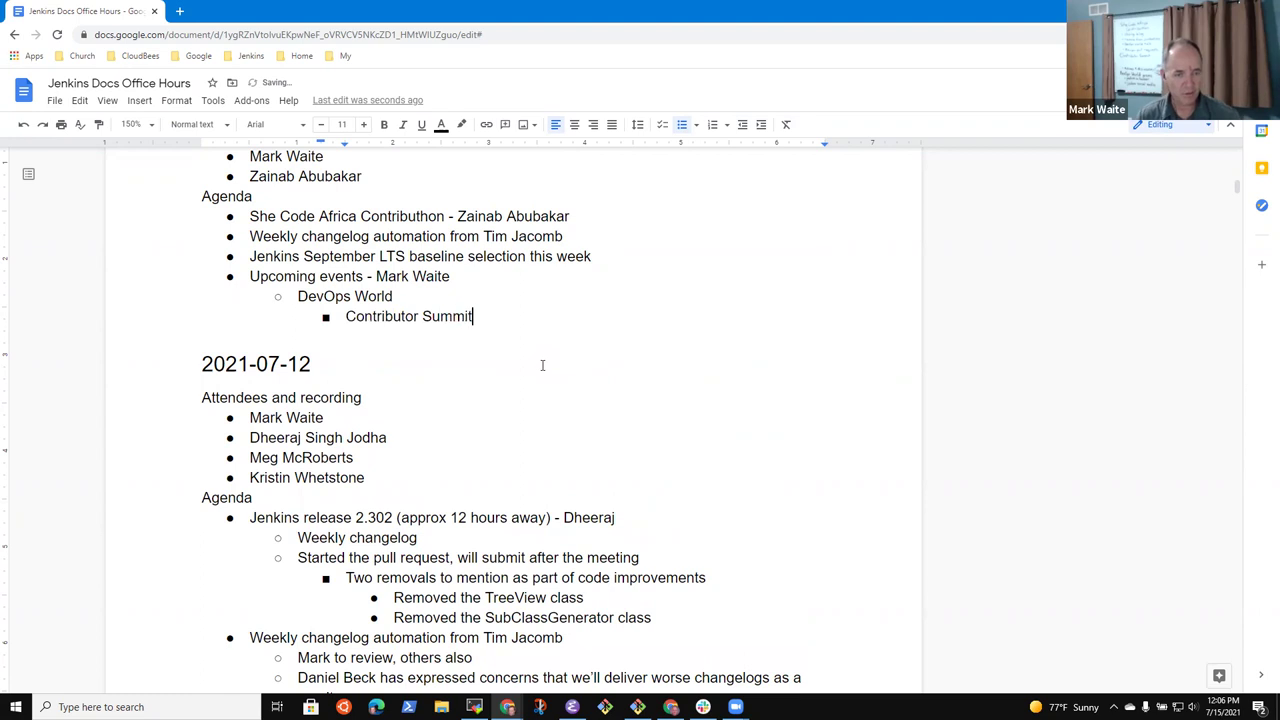
pyautogui.press('Return')
pyautogui.hotkey('shift', 'Tab')
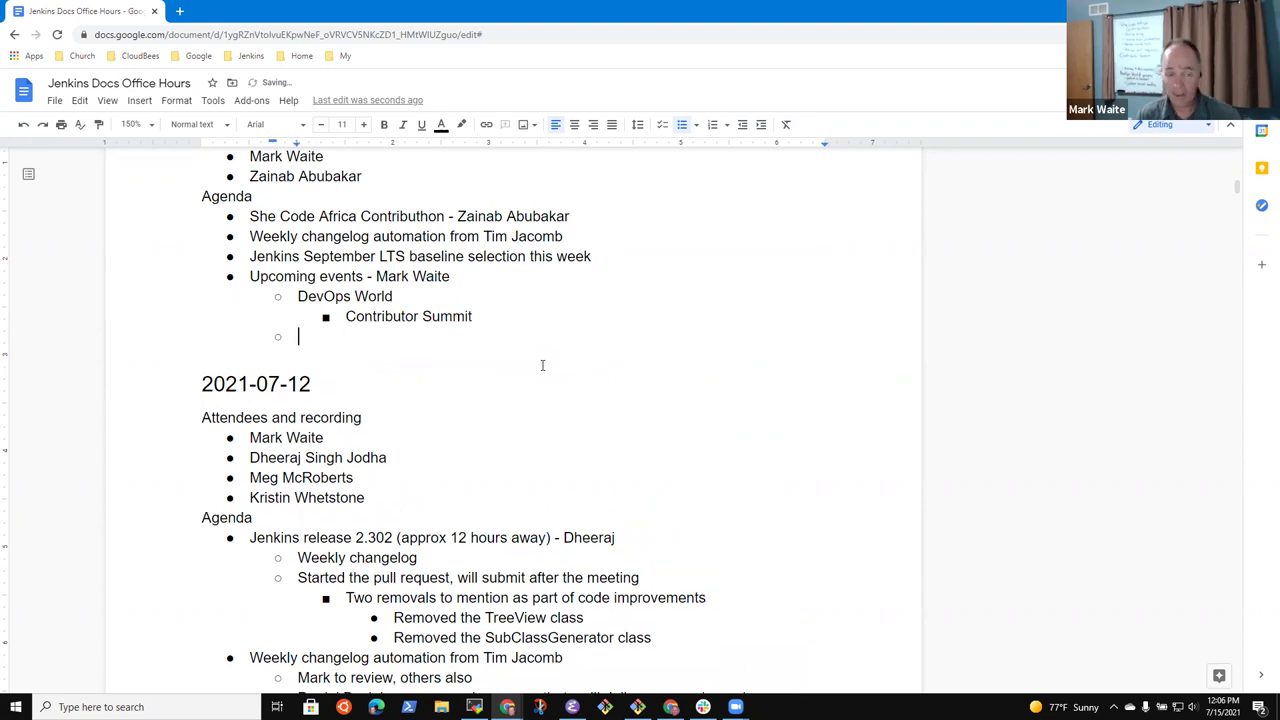
pyautogui.press('BackSpace')
pyautogui.press('BackSpace')
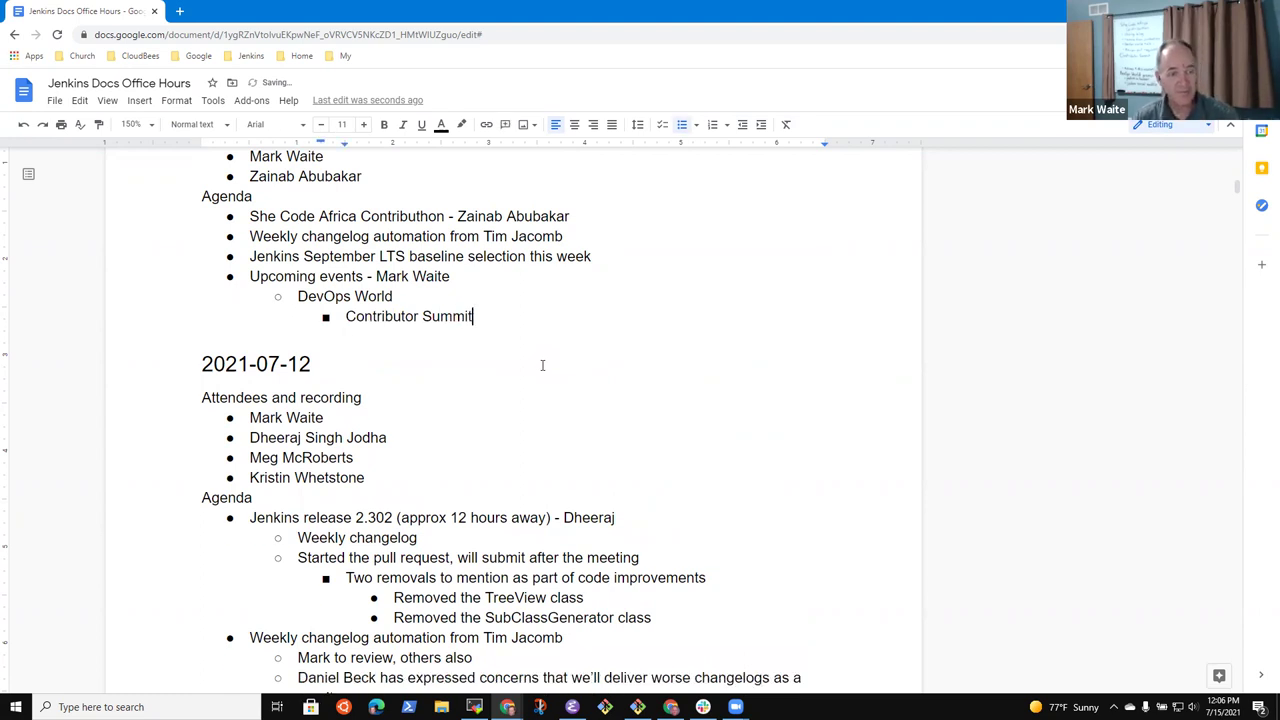
pyautogui.press('Up')
pyautogui.press('Up')
pyautogui.press('Up')
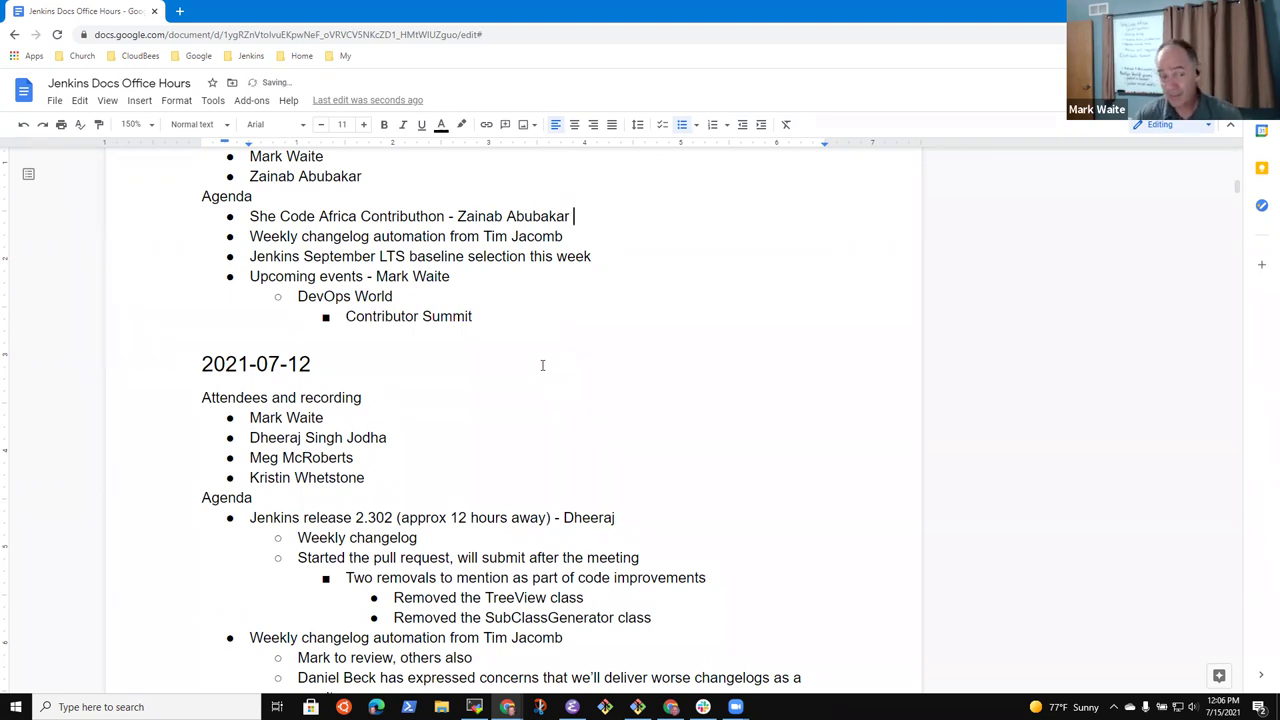
# Add Contributhon sub-bullets 'Completed an internal report on the results' and 'Published a recap on medium.com'
pyautogui.press('BackSpace')
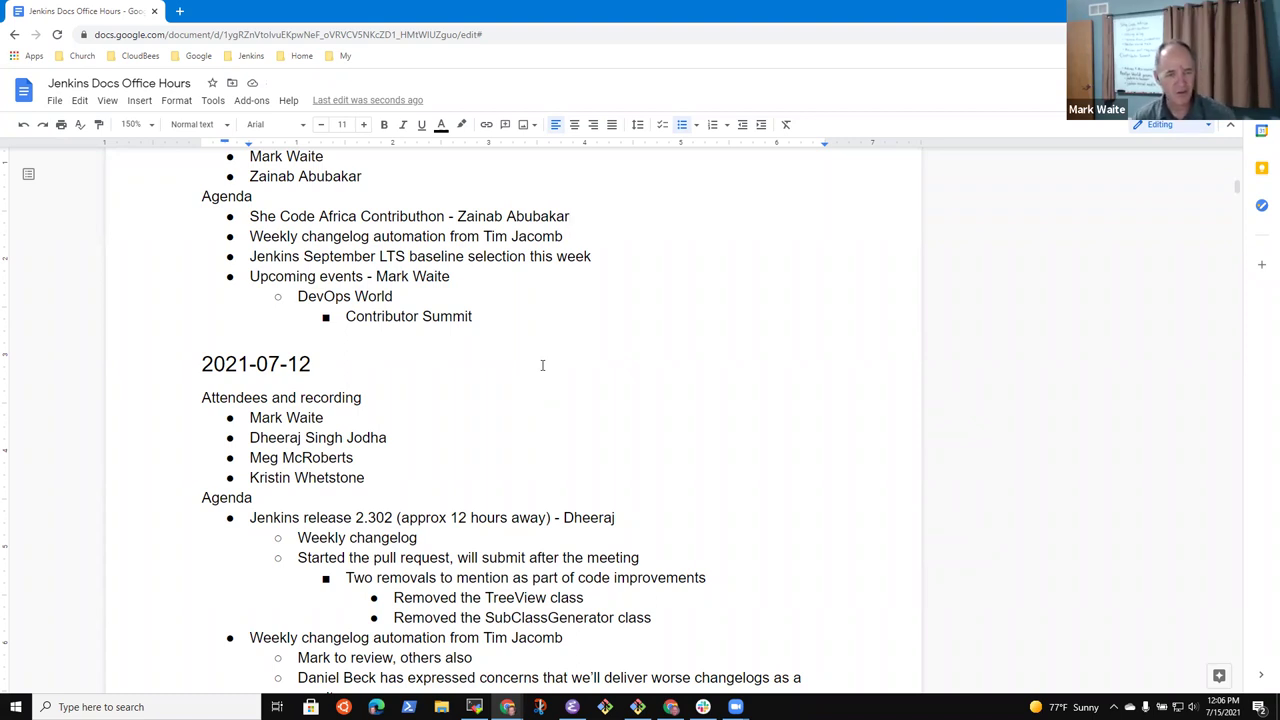
pyautogui.press('Return')
pyautogui.press('Tab')
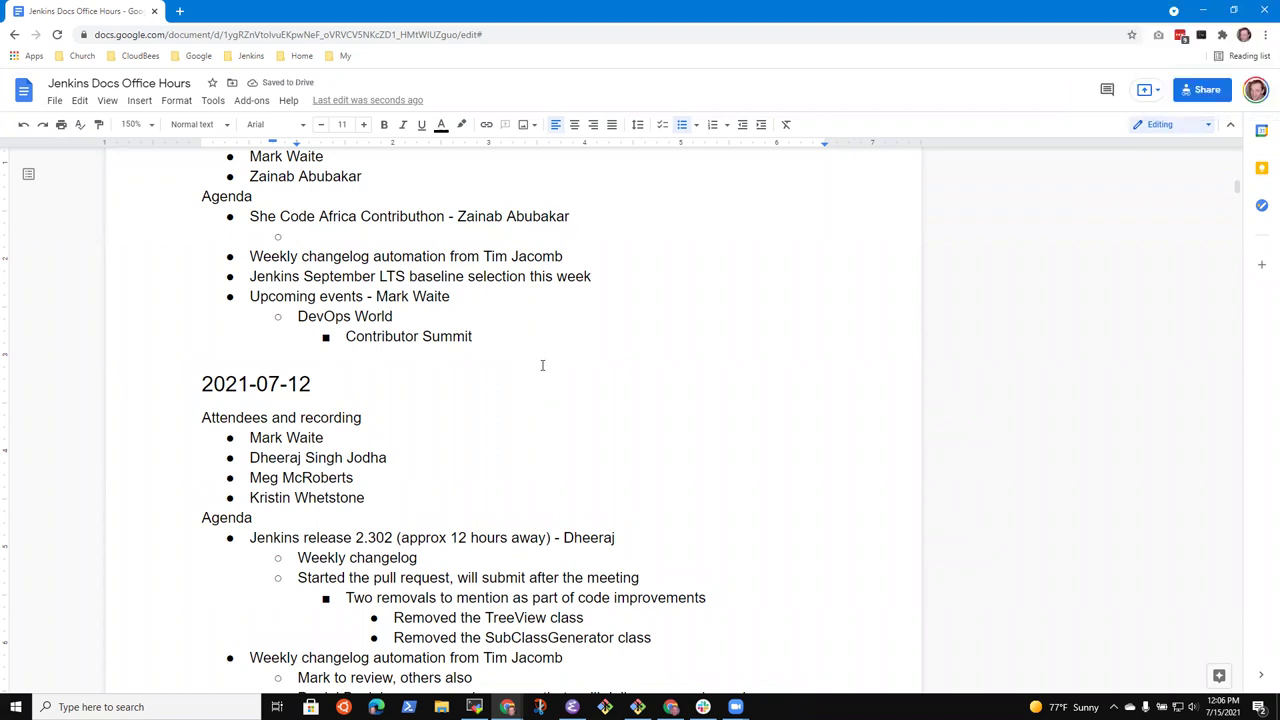
pyautogui.write('Completed a')
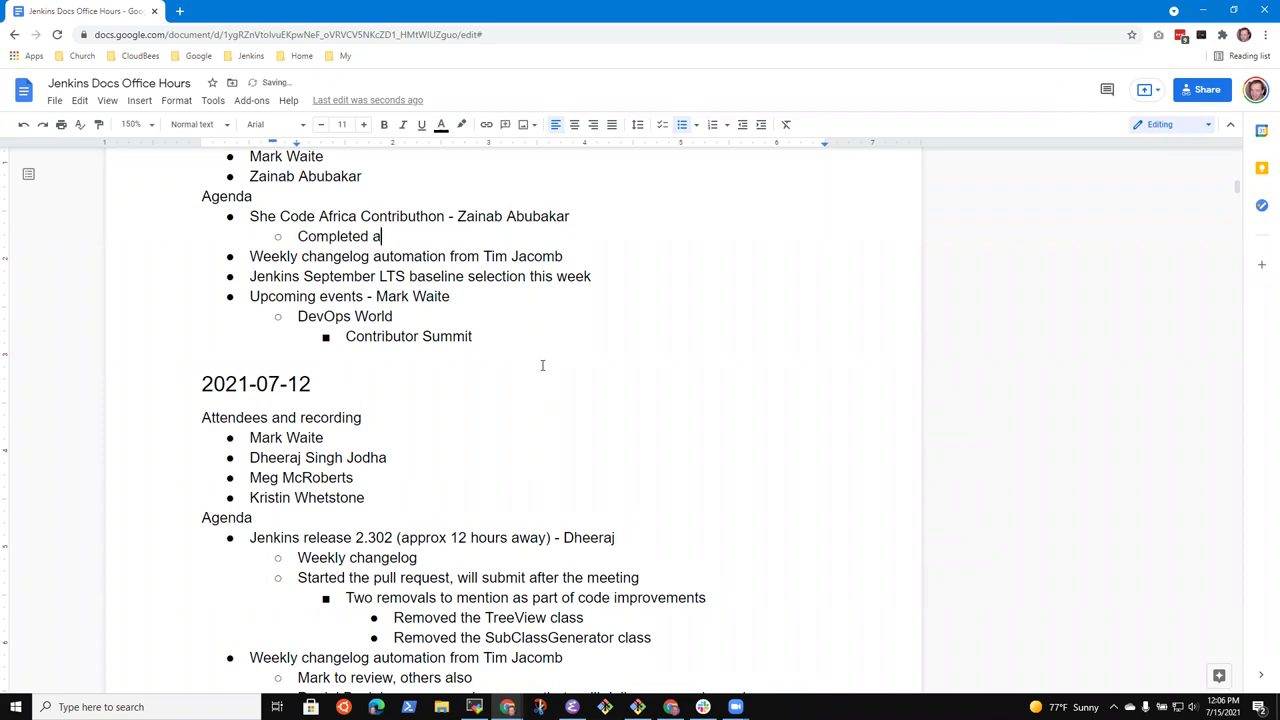
pyautogui.write('n internal report on the results')
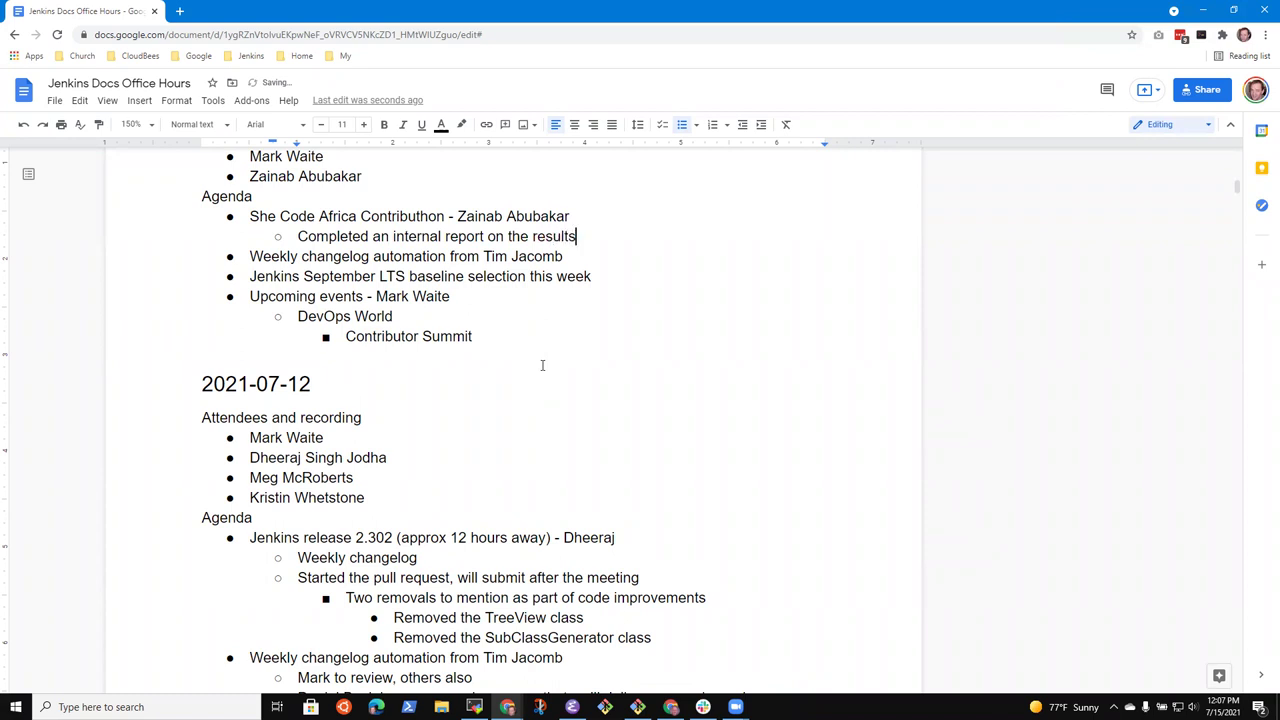
pyautogui.press('Return')
pyautogui.write('Published ')
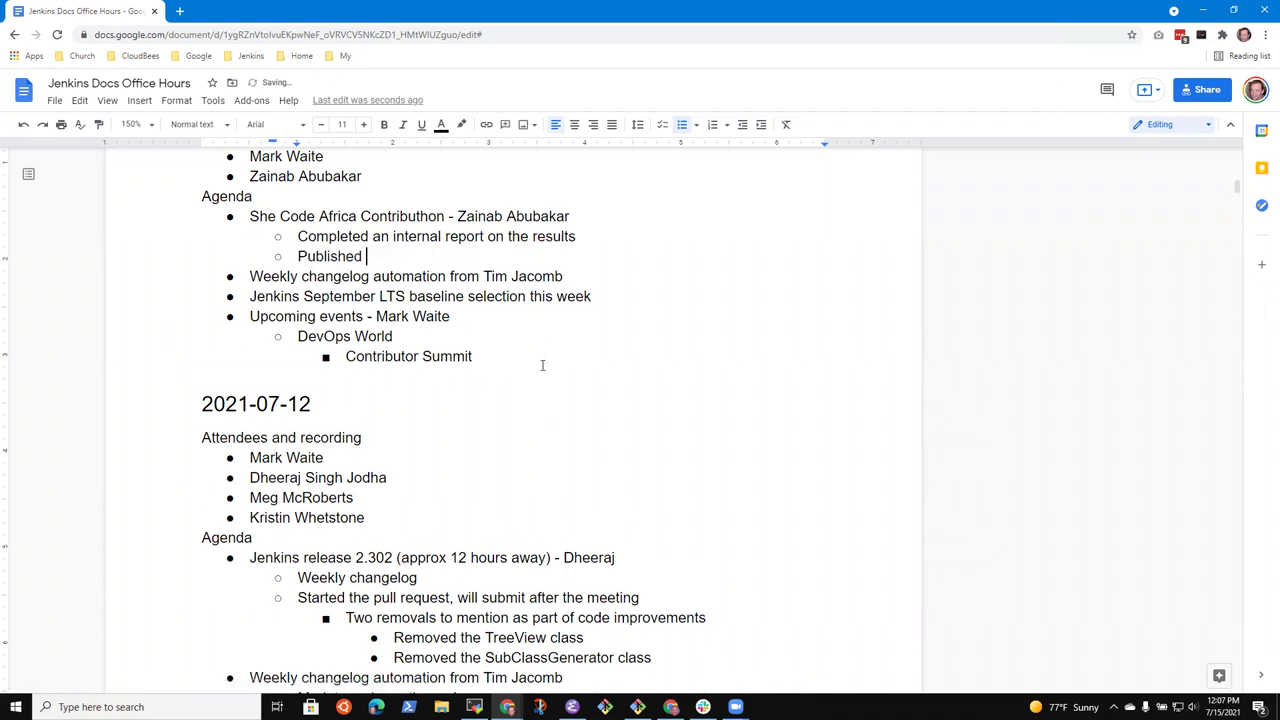
pyautogui.write('a recap on medium.com')
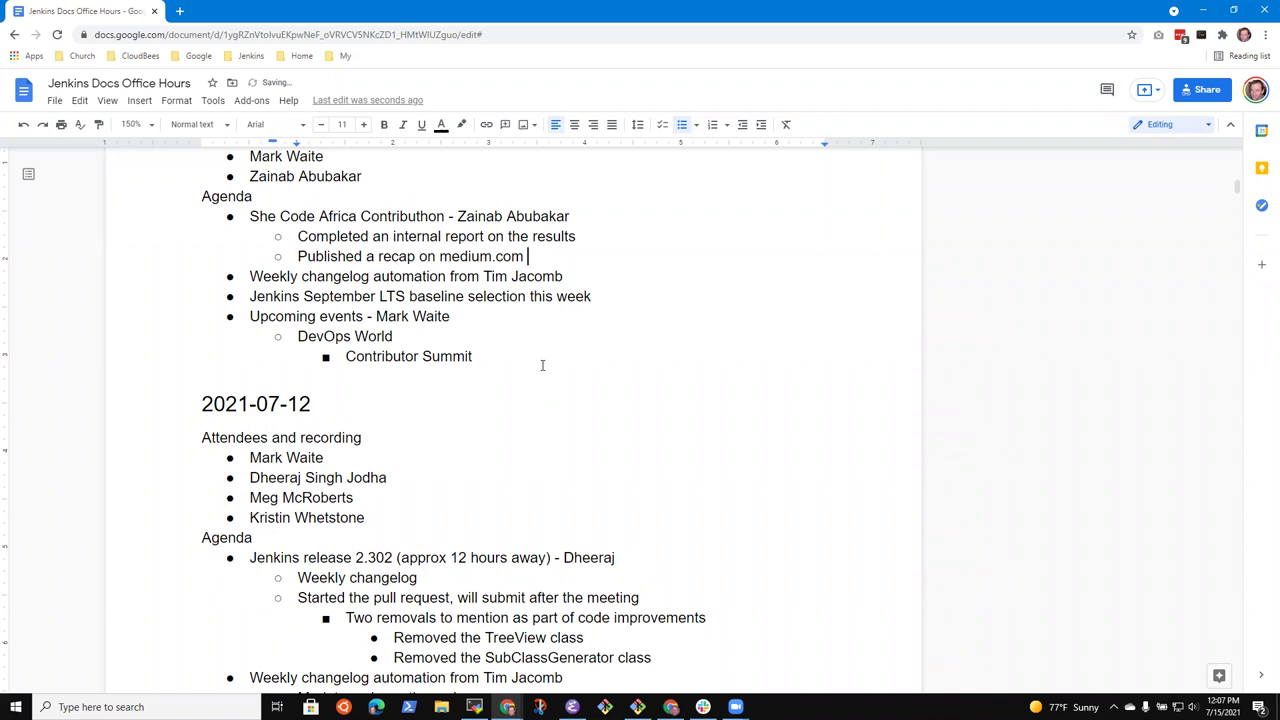
pyautogui.press('BackSpace')
pyautogui.press('Return')
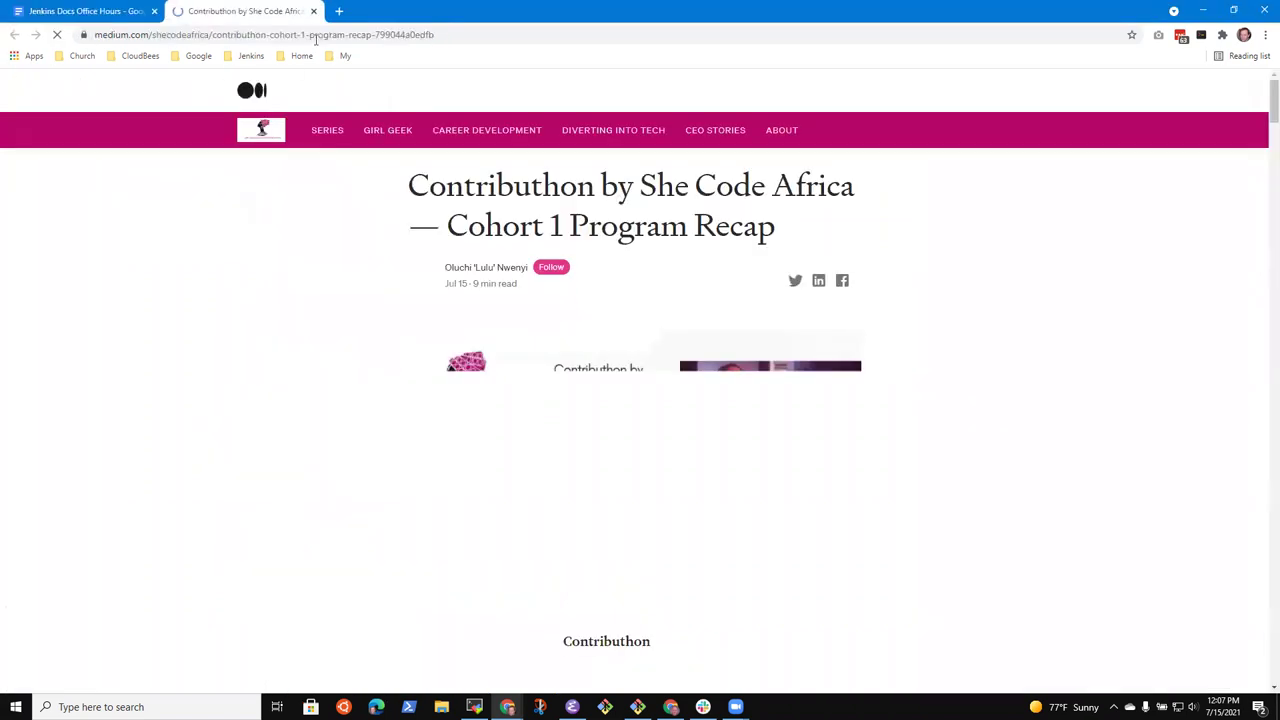
# Copy the Medium recap article's web address and return to the notes document
pyautogui.click(467, 33)
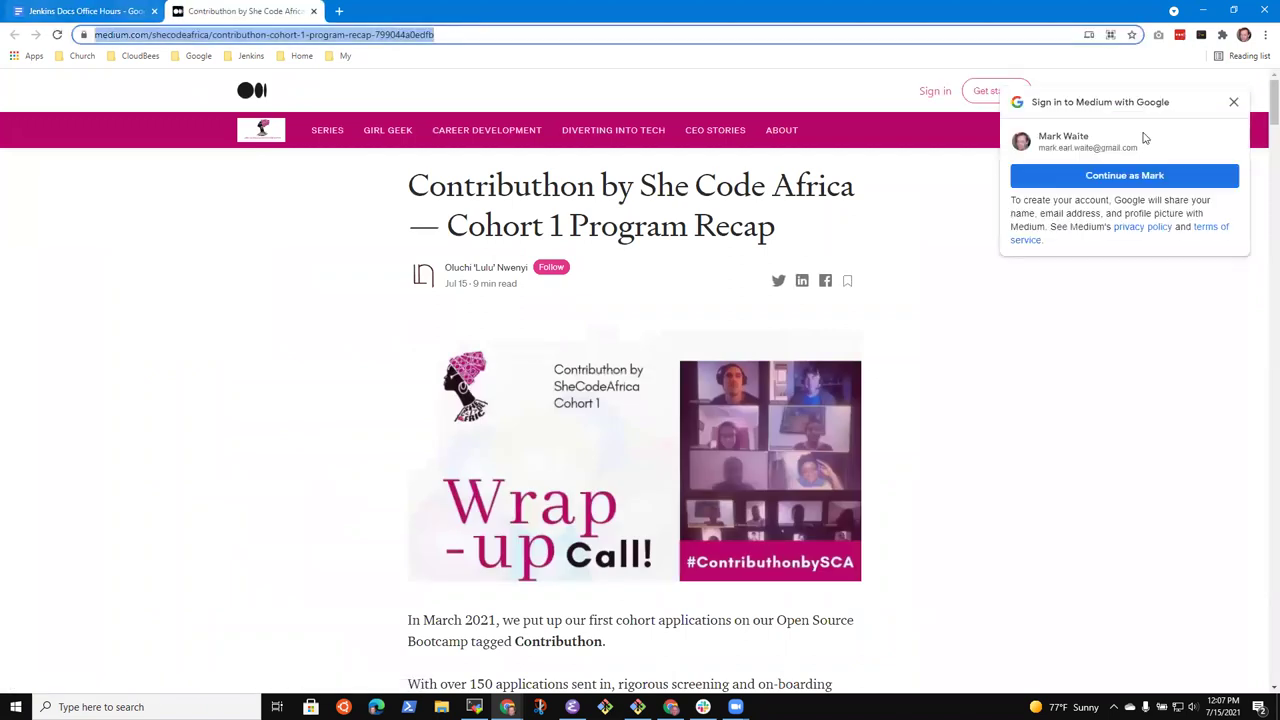
pyautogui.click(1233, 106)
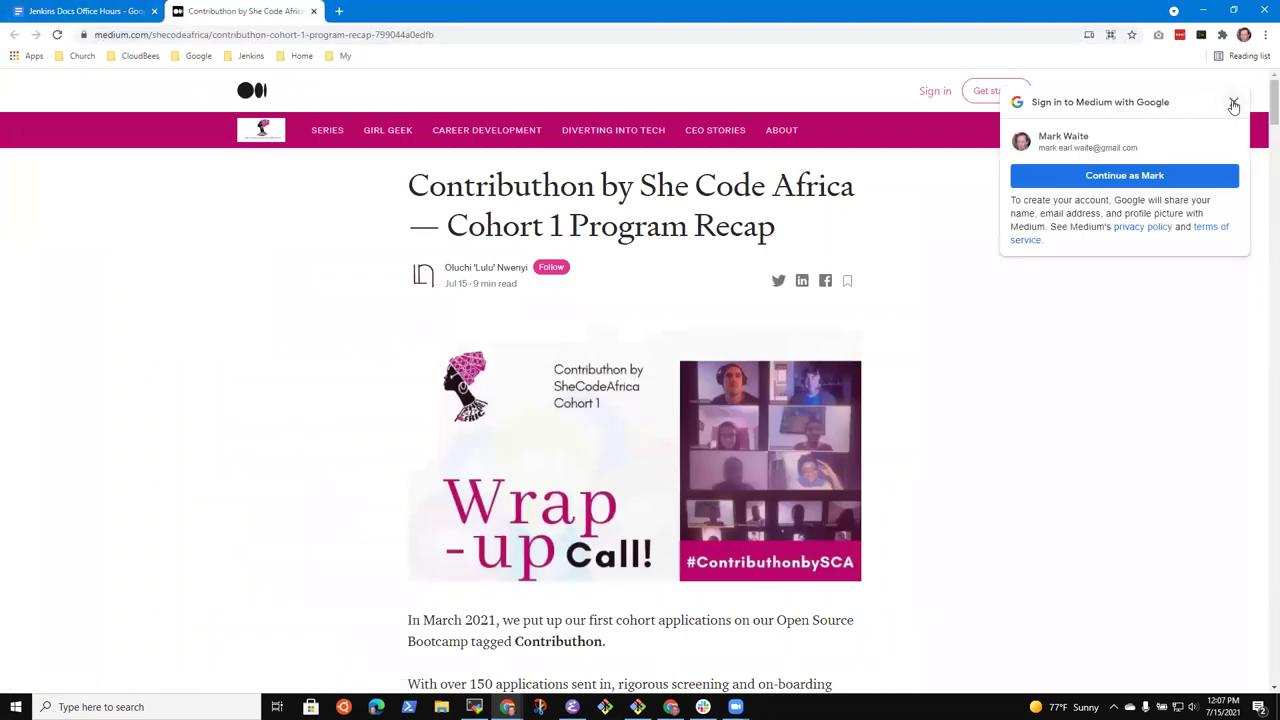
pyautogui.click(90, 11)
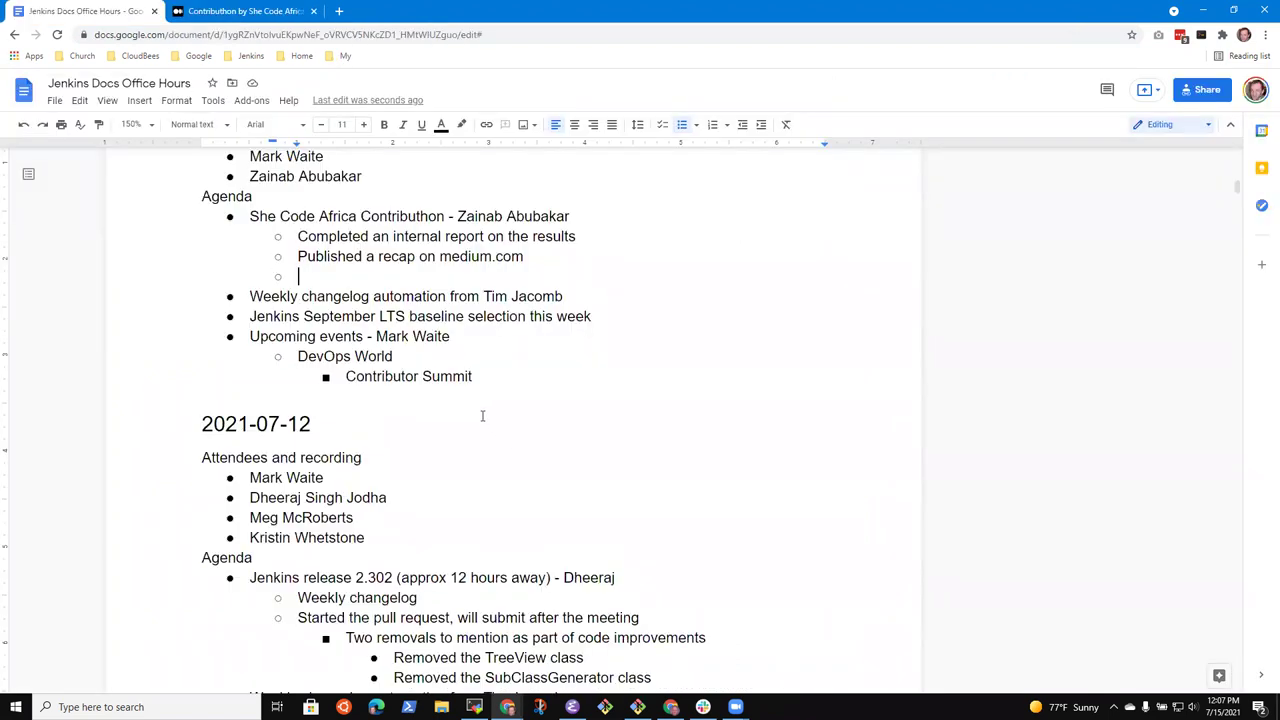
# Link 'recap on medium.com' to the copied Medium article address
pyautogui.press('Left')
pyautogui.hotkey('ctrl', 'Left')
pyautogui.hotkey('ctrl', 'Left')
pyautogui.hotkey('ctrl', 'Left')
pyautogui.hotkey('shift', 'End')
pyautogui.hotkey('ctrl', 'k')
pyautogui.hotkey('ctrl', 'v')
pyautogui.press('Return')
pyautogui.press('Right')
# Add 'More detailed report on total funding and use of the funds' with sub-point 'Private document that will be shared with sponsor organizations'
pyautogui.write('More detailed report on total funding and use of the funds')
pyautogui.press('Return')
pyautogui.press('Tab')
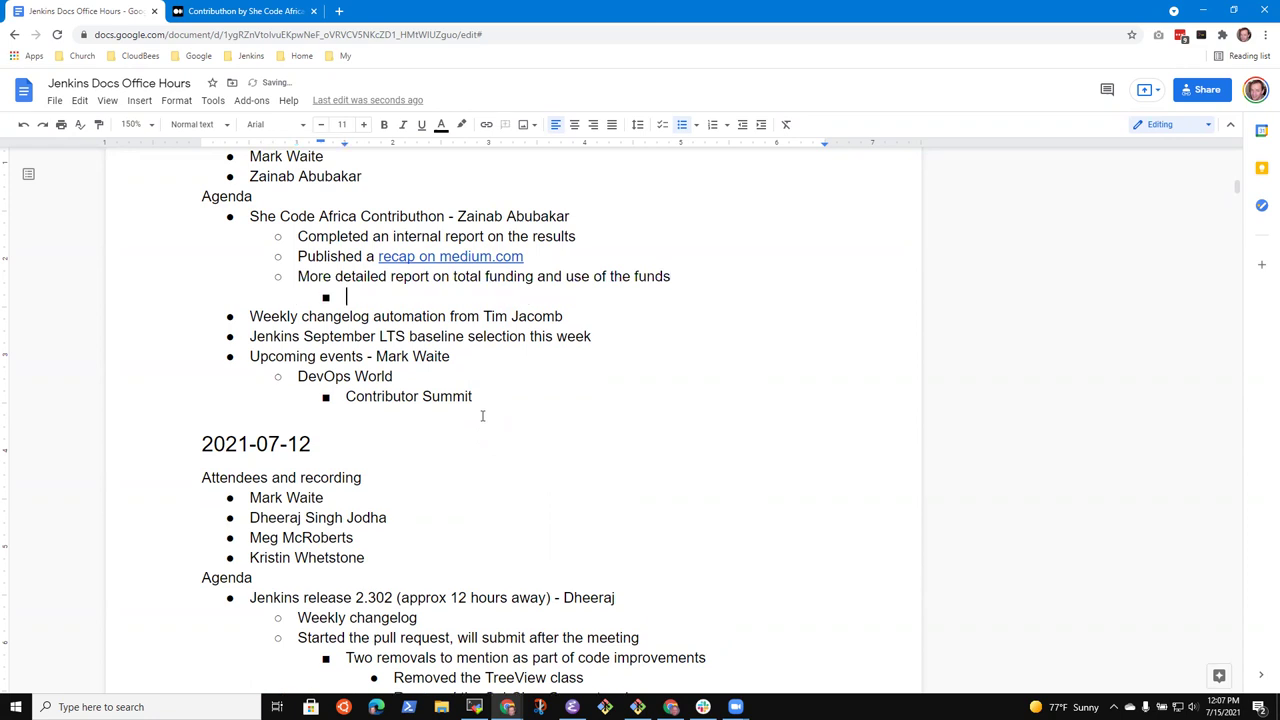
pyautogui.write('Private docuem')
pyautogui.press('BackSpace')
pyautogui.press('BackSpace')
pyautogui.write('cuemnt')
pyautogui.press('BackSpace')
pyautogui.press('BackSpace')
pyautogui.press('BackSpace')
pyautogui.press('BackSpace')
pyautogui.write('ment that ')
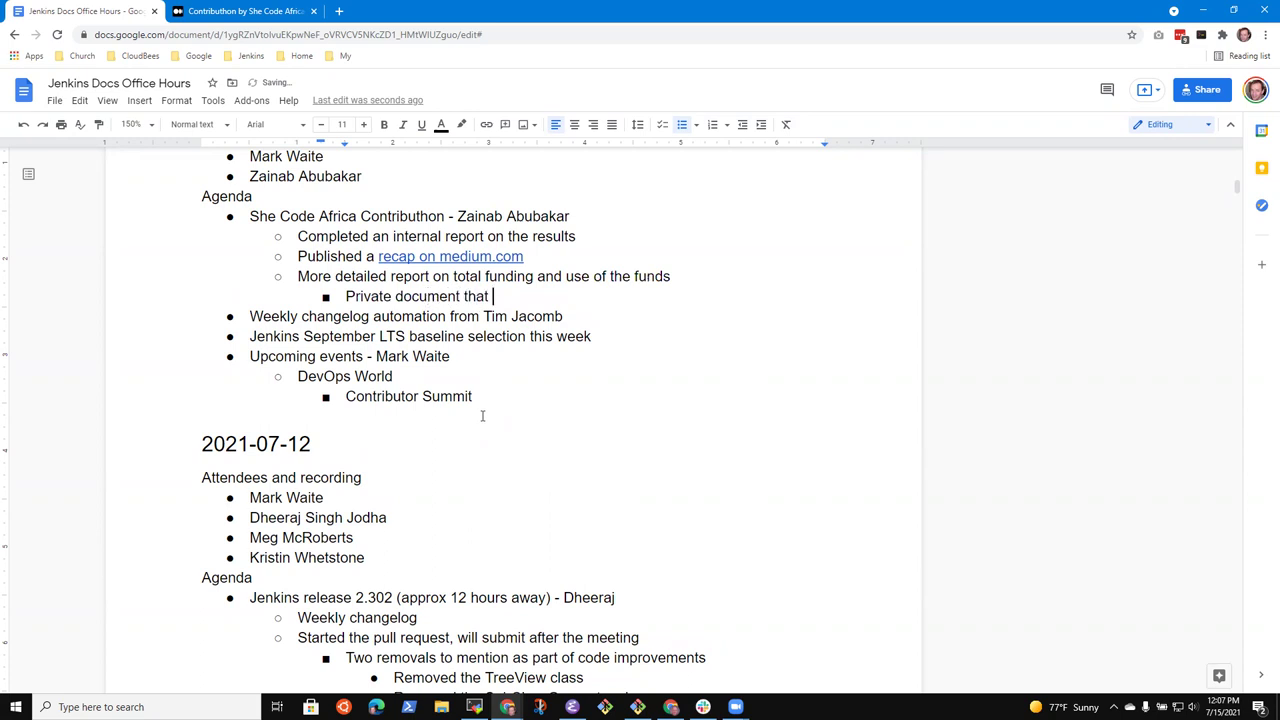
pyautogui.write('will be shared with s')
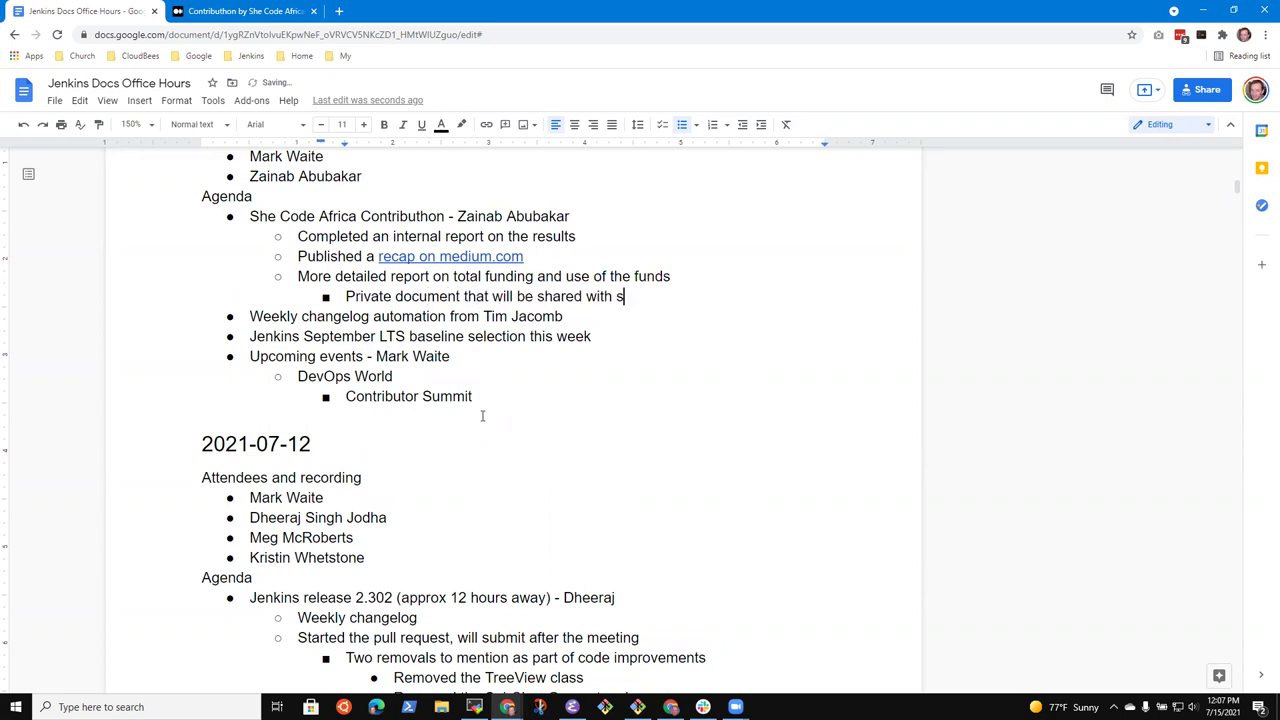
pyautogui.write('ponsor organizations')
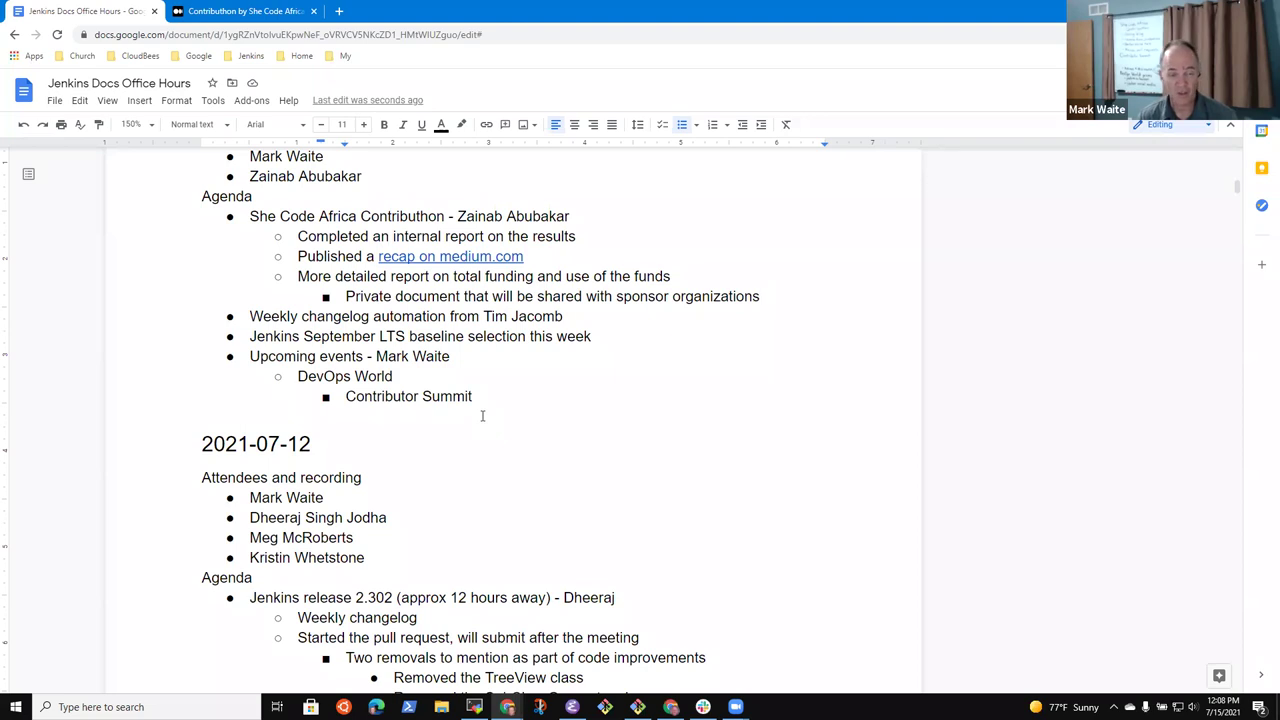
pyautogui.press('Return')
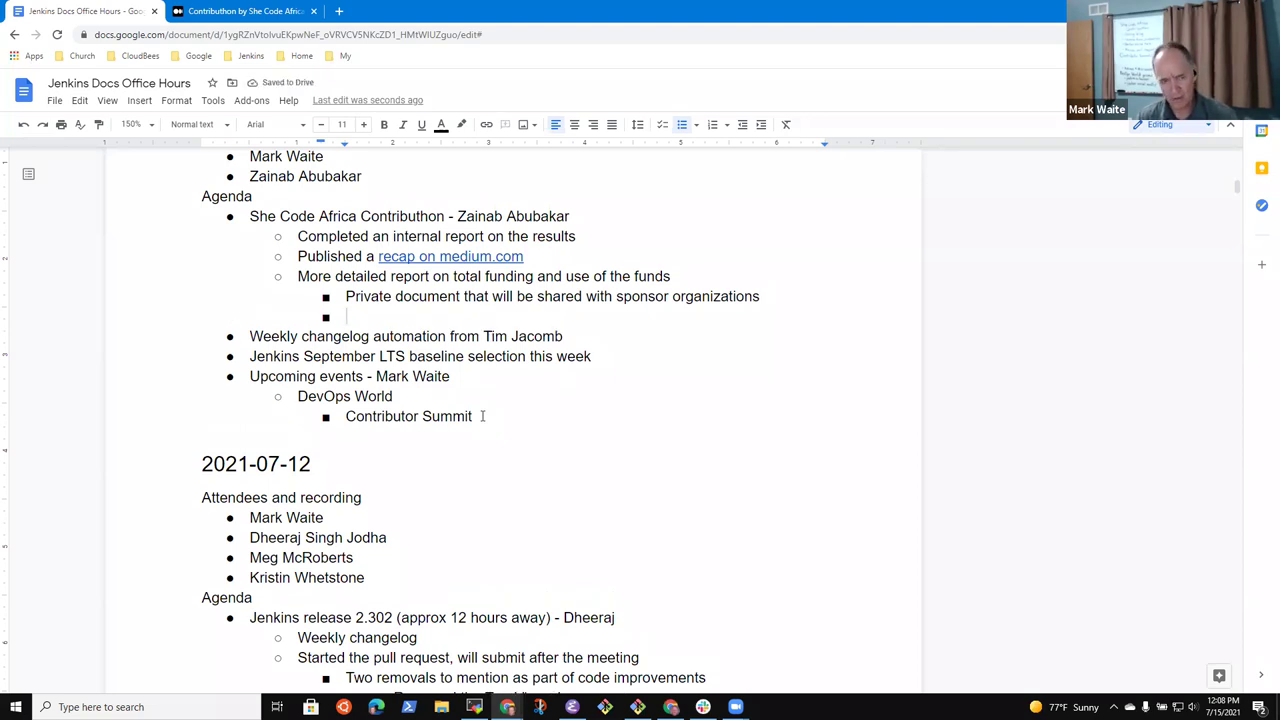
pyautogui.write('CDF, CloudBe')
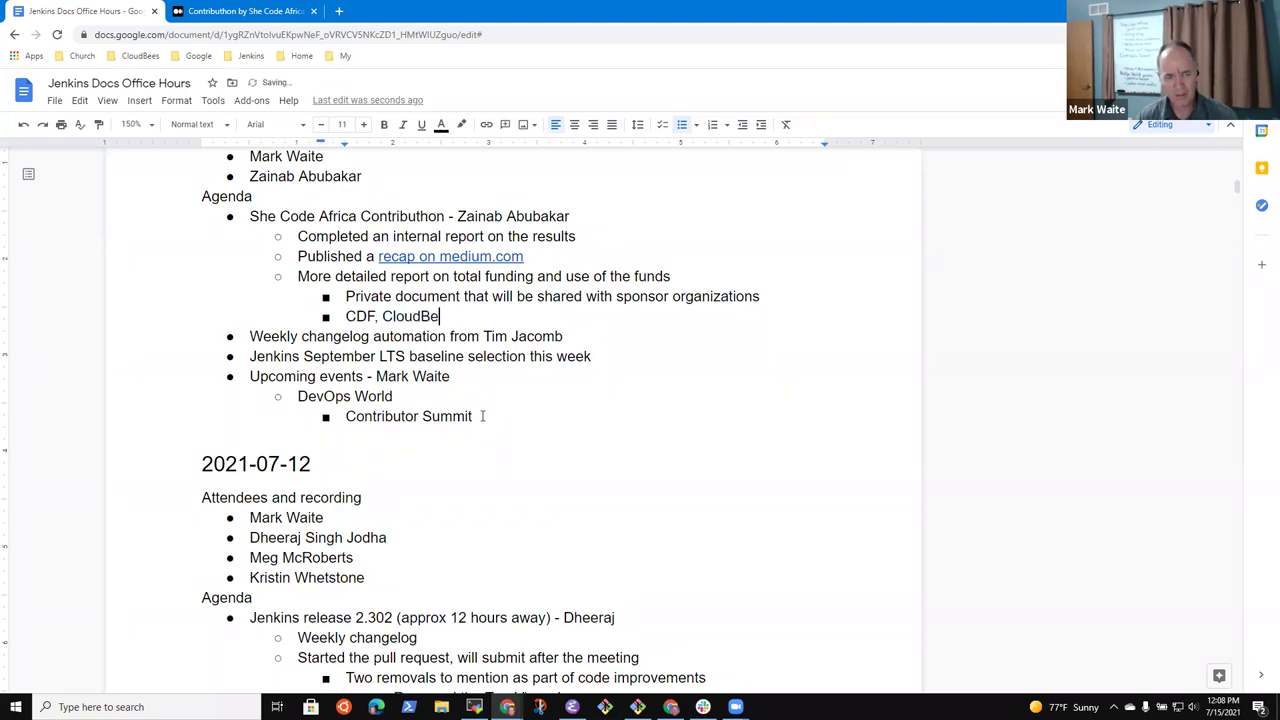
pyautogui.write('es, ')
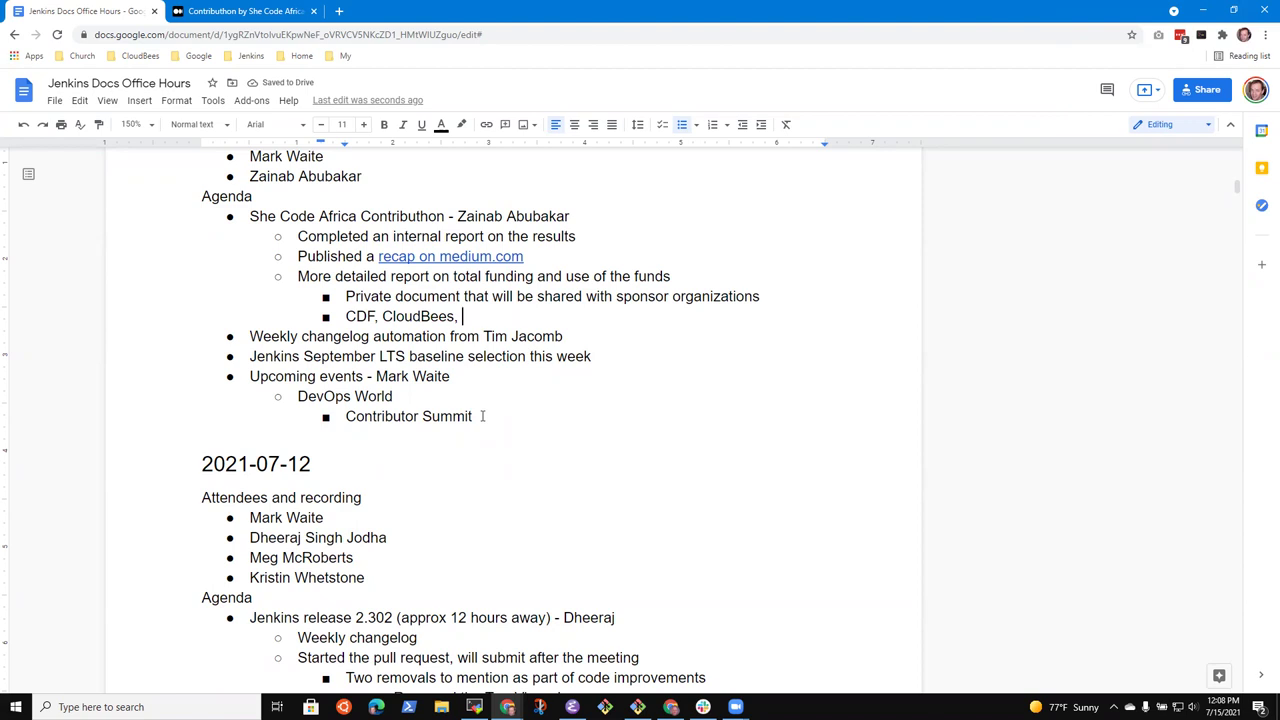
pyautogui.write('@Company,')
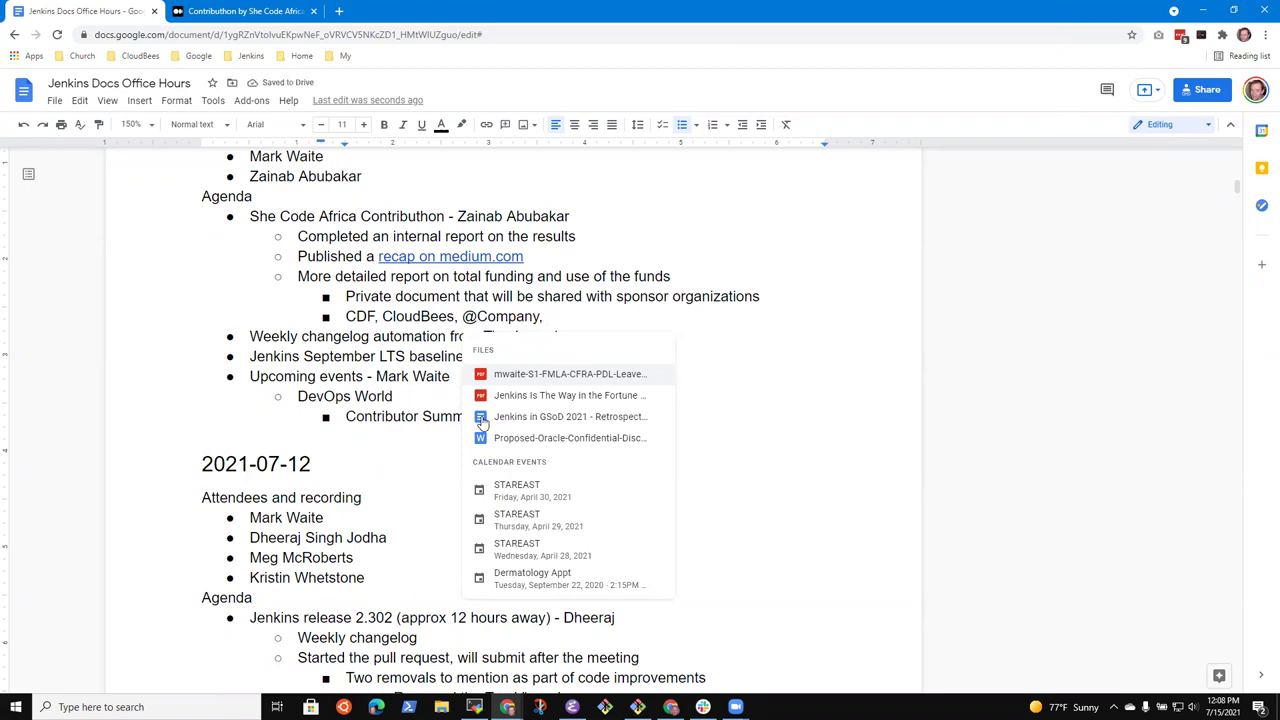
pyautogui.write('DeployHub')
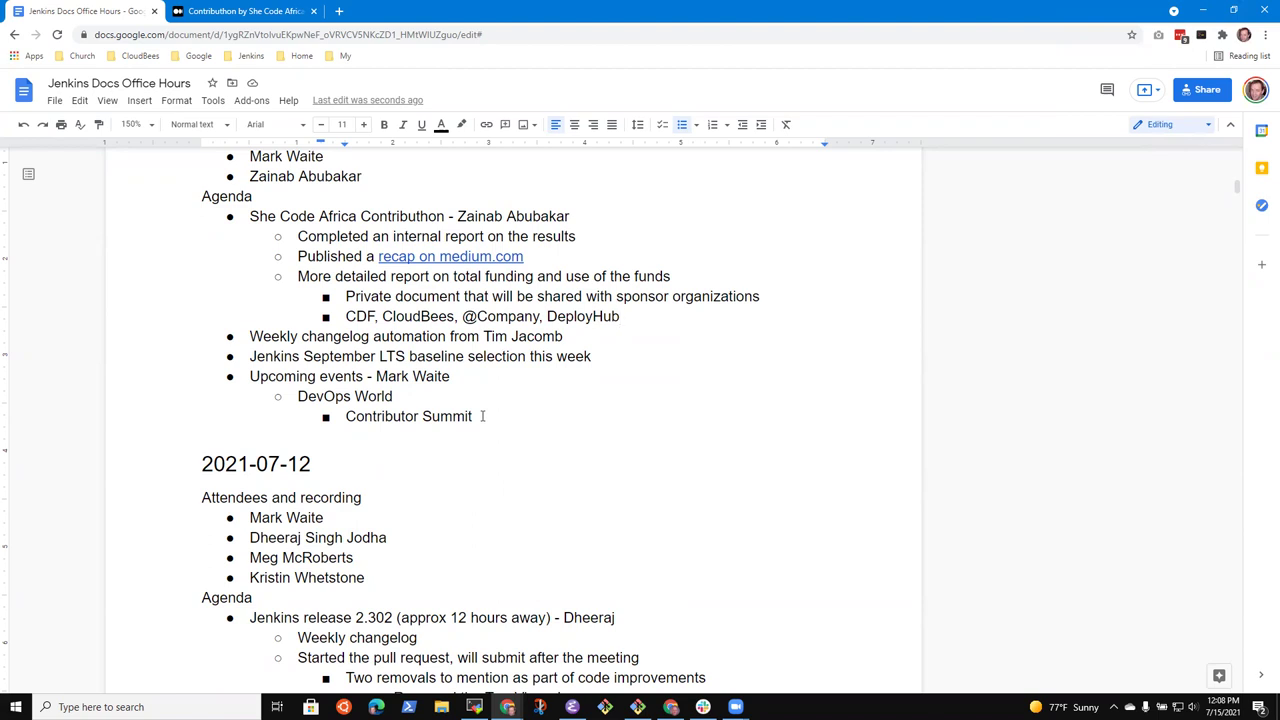
pyautogui.press('Return')
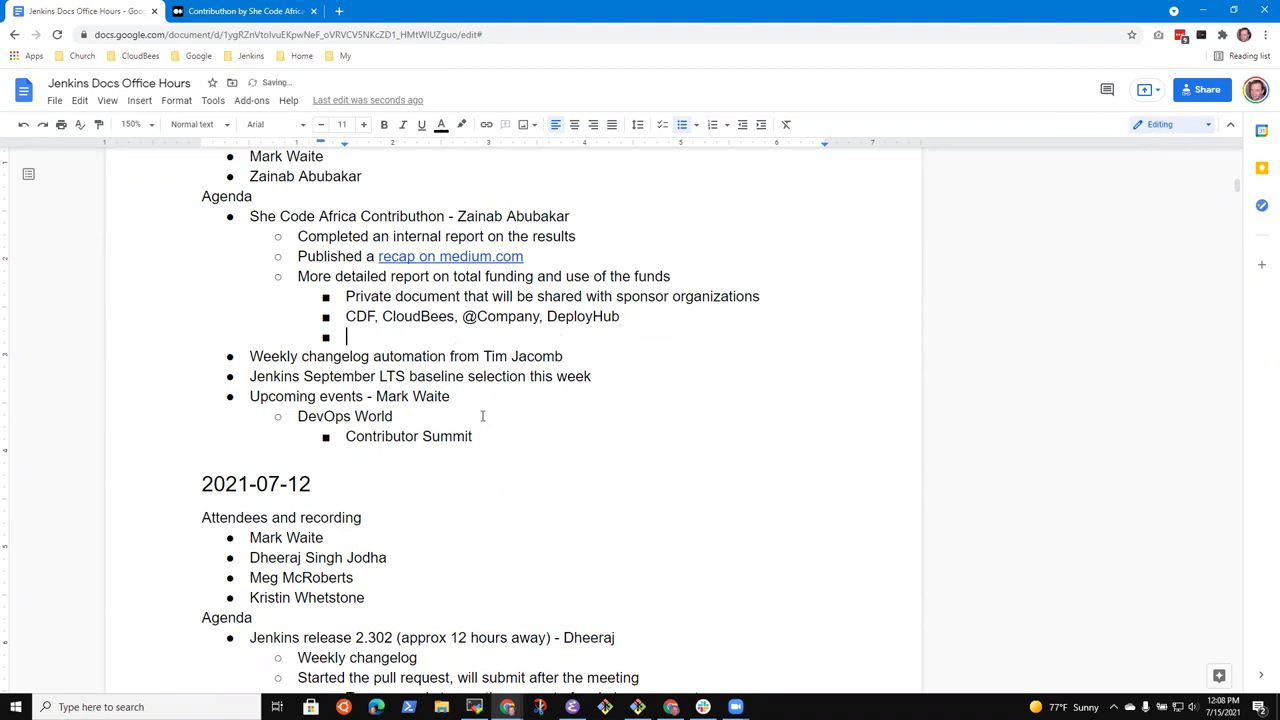
pyautogui.hotkey('shift', 'Tab')
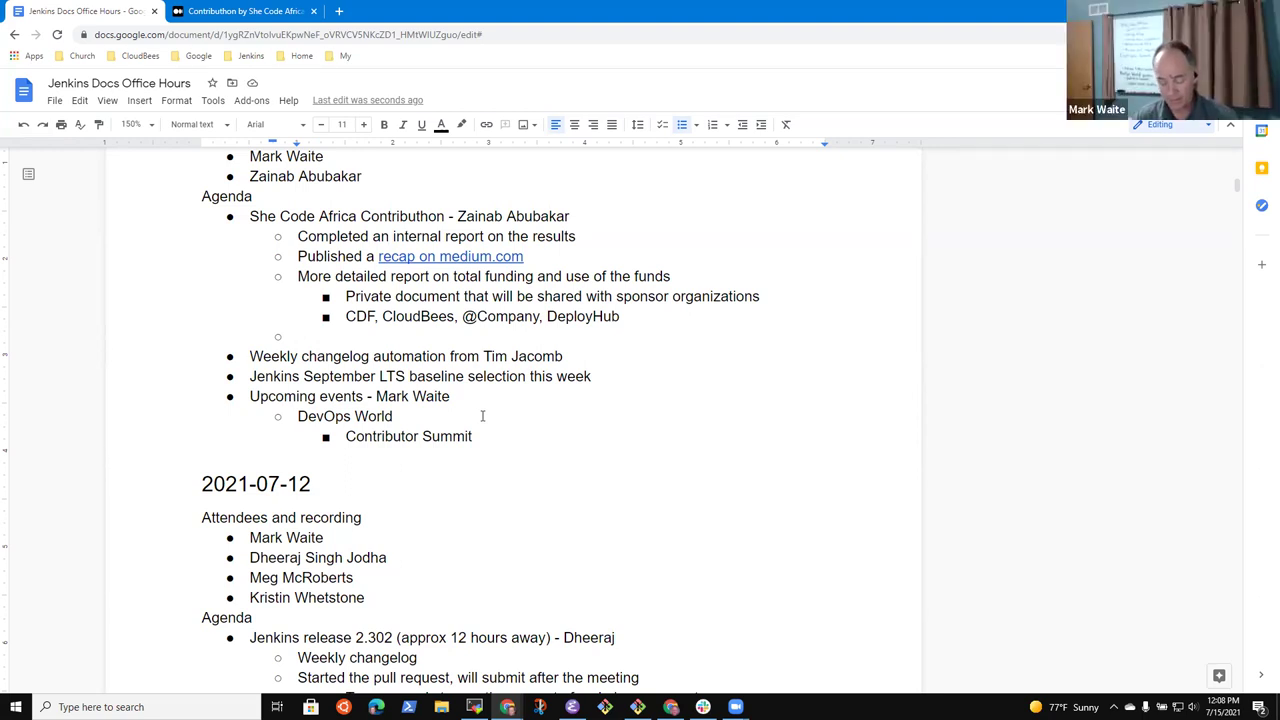
# Note that a contributor is actively working to become a Jenkins plugin maintainer
pyautogui.write('Mark')
pyautogui.hotkey('ctrl', 'BackSpace')
pyautogui.write('Mark had a')
pyautogui.hotkey('ctrl', 'BackSpace')
pyautogui.hotkey('ctrl', 'BackSpace')
pyautogui.hotkey('ctrl', 'BackSpace')
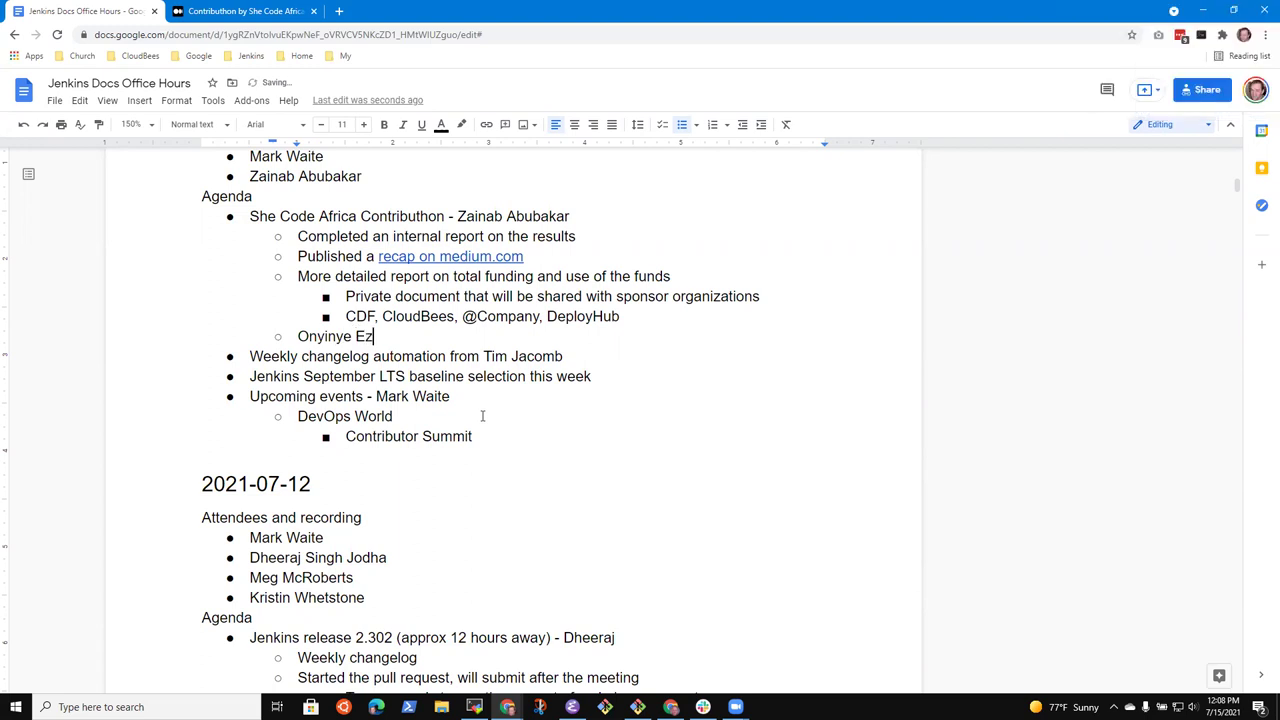
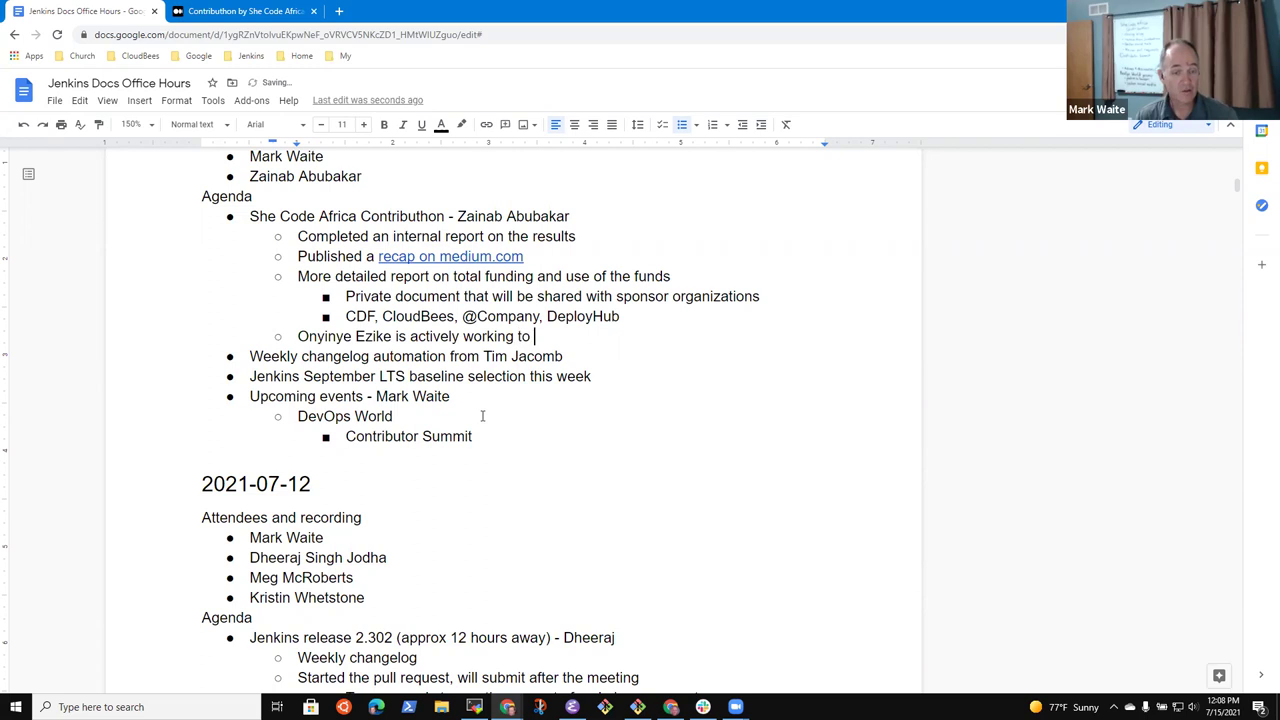
pyautogui.write('become a Jenkins plugin maintainer')
# Add sub-points 'Submitted two pull requests' and 'Preparing to adopt a plugin, developing her skills, etc.'
pyautogui.press('Return')
pyautogui.press('Tab')
pyautogui.write('Submitted two pull requests to adopt ')
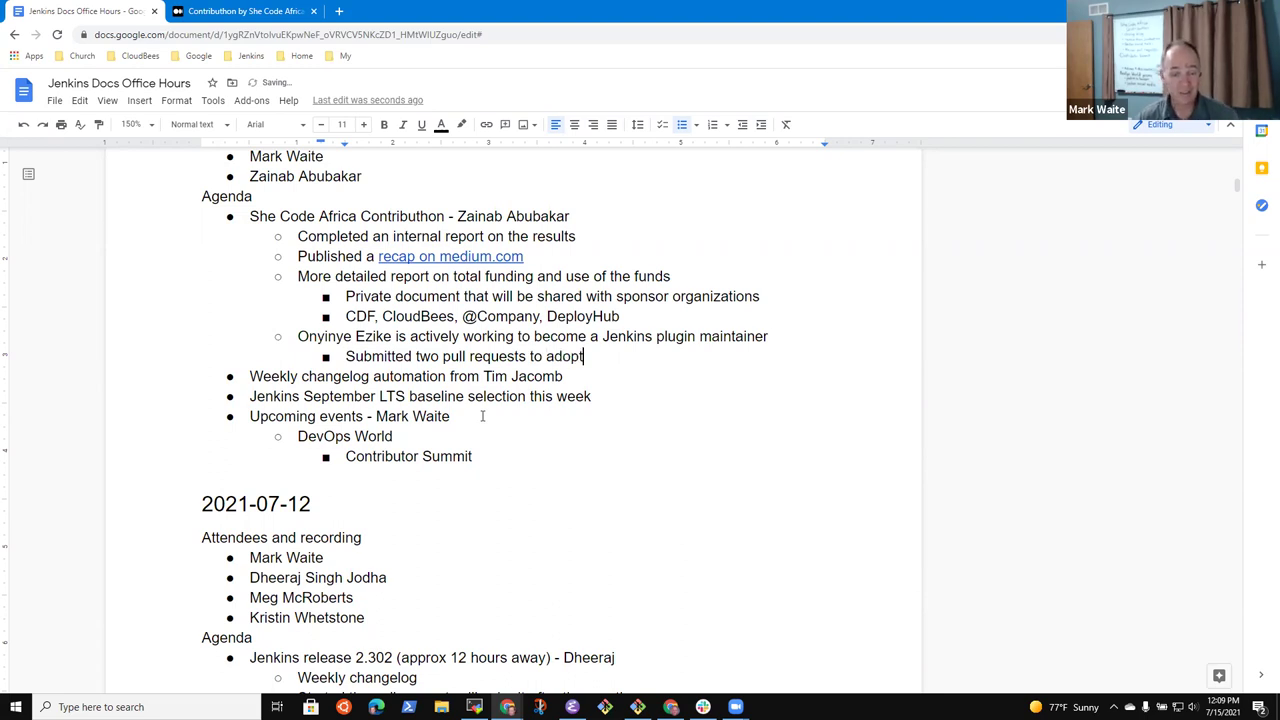
pyautogui.write('a plugin')
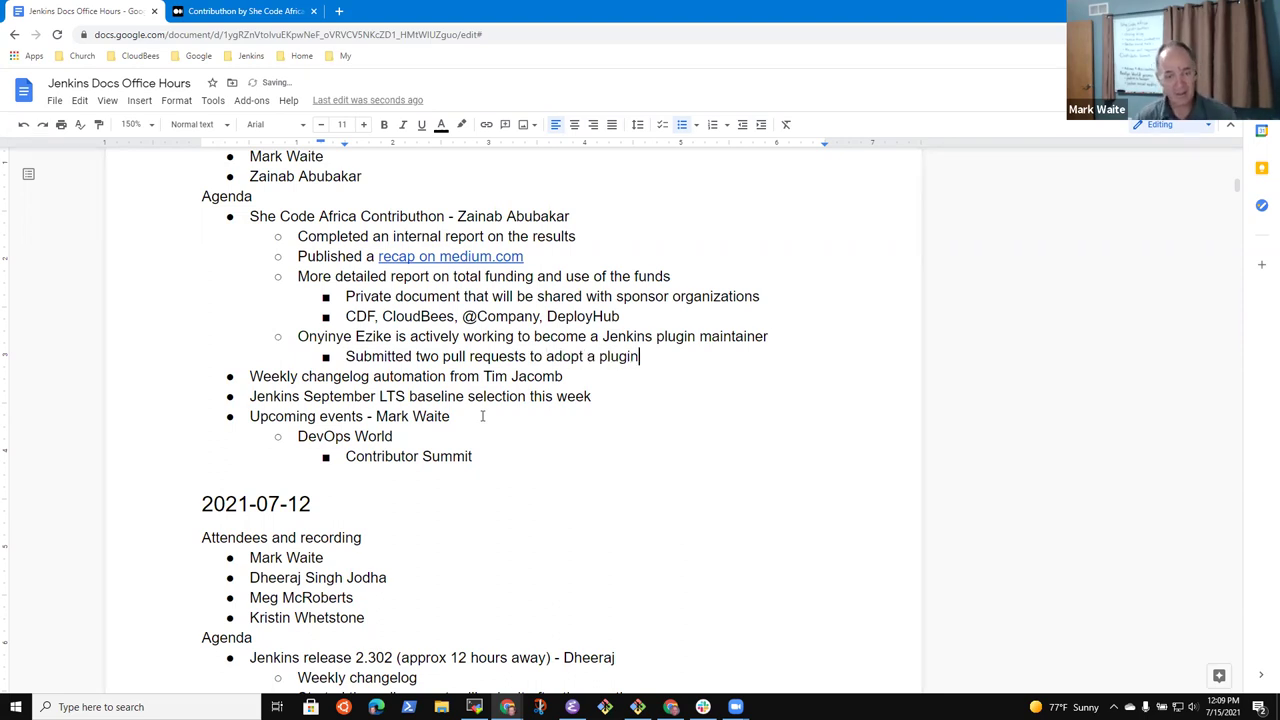
pyautogui.press('BackSpace')
pyautogui.press('BackSpace')
pyautogui.press('BackSpace')
pyautogui.press('BackSpace')
pyautogui.press('BackSpace')
pyautogui.press('BackSpace')
pyautogui.press('BackSpace')
pyautogui.press('BackSpace')
pyautogui.press('BackSpace')
pyautogui.press('BackSpace')
pyautogui.press('BackSpace')
pyautogui.press('BackSpace')
pyautogui.press('BackSpace')
pyautogui.press('BackSpace')
pyautogui.press('BackSpace')
pyautogui.press('BackSpace')
pyautogui.press('BackSpace')
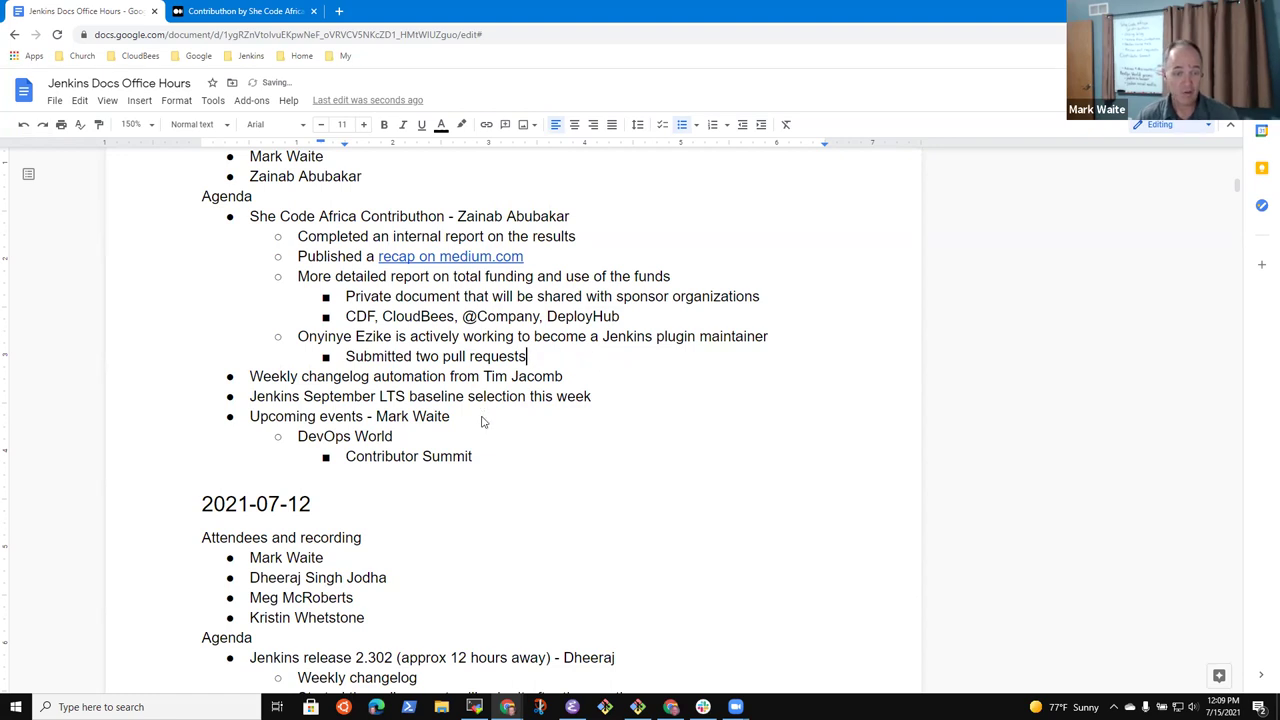
pyautogui.press('Return')
pyautogui.write('Pp')
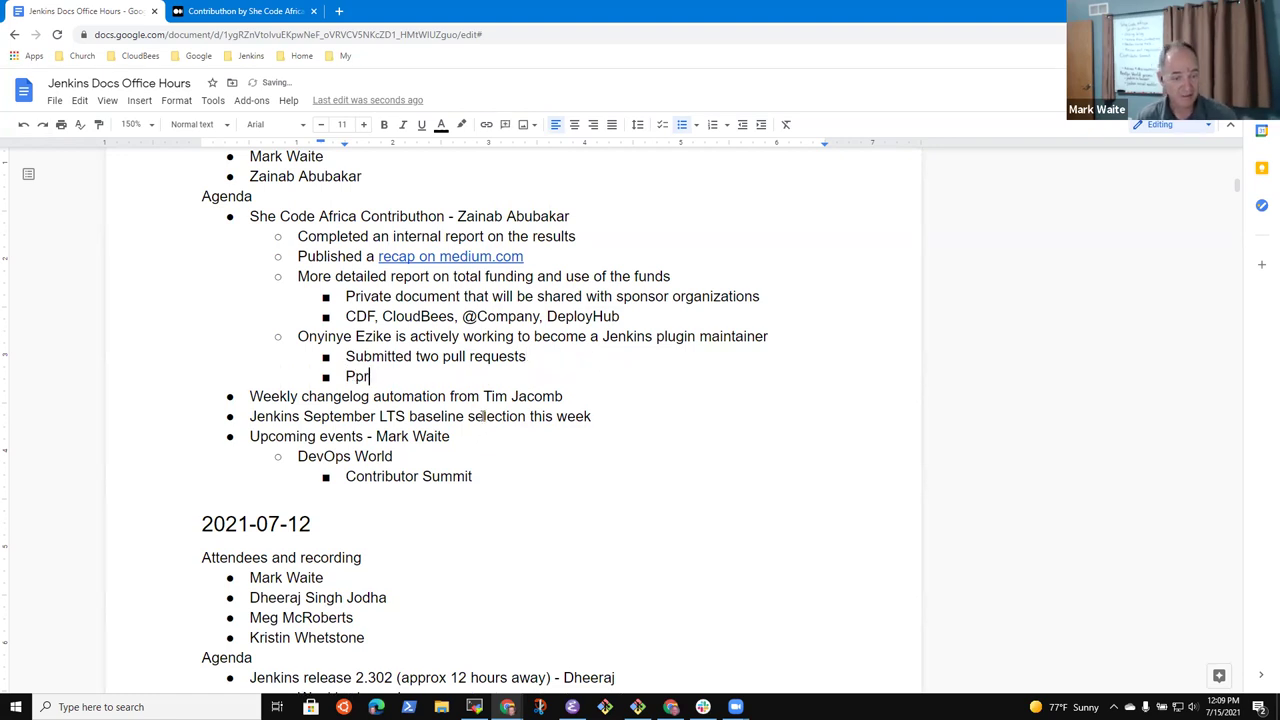
pyautogui.press('BackSpace')
pyautogui.write('reparing to')
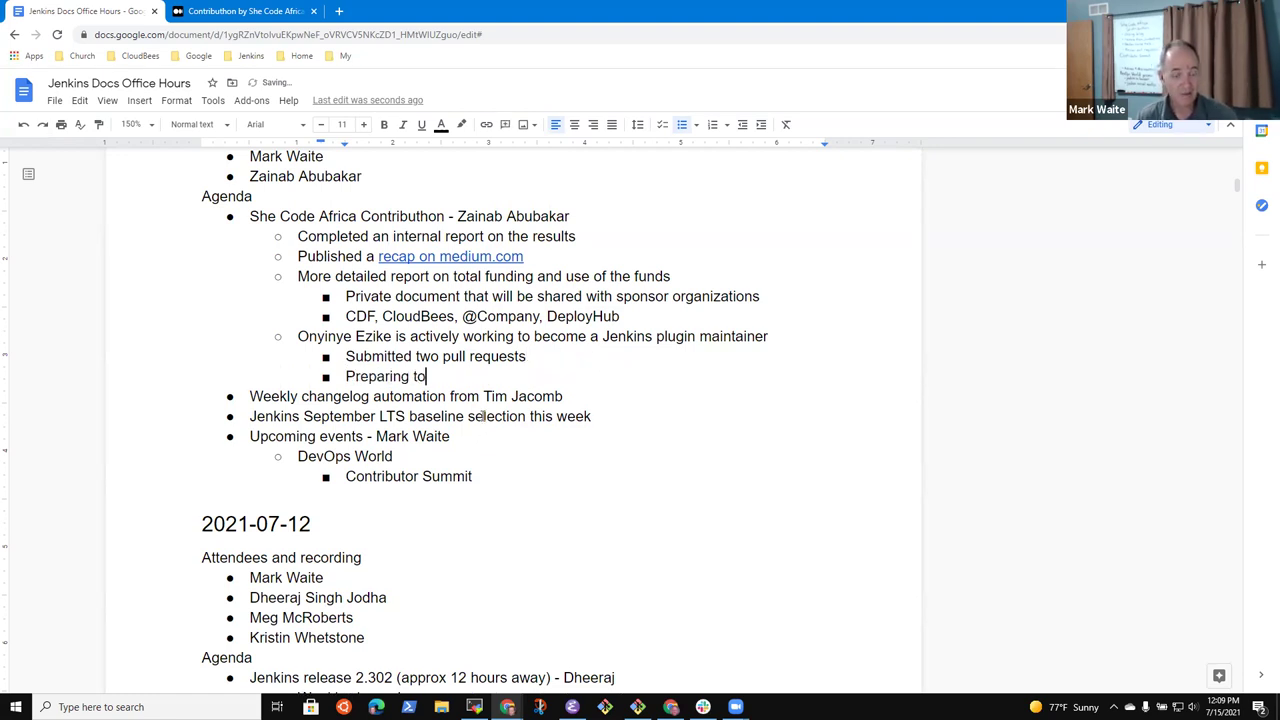
pyautogui.write(' adopt a plugin, developing her skill')
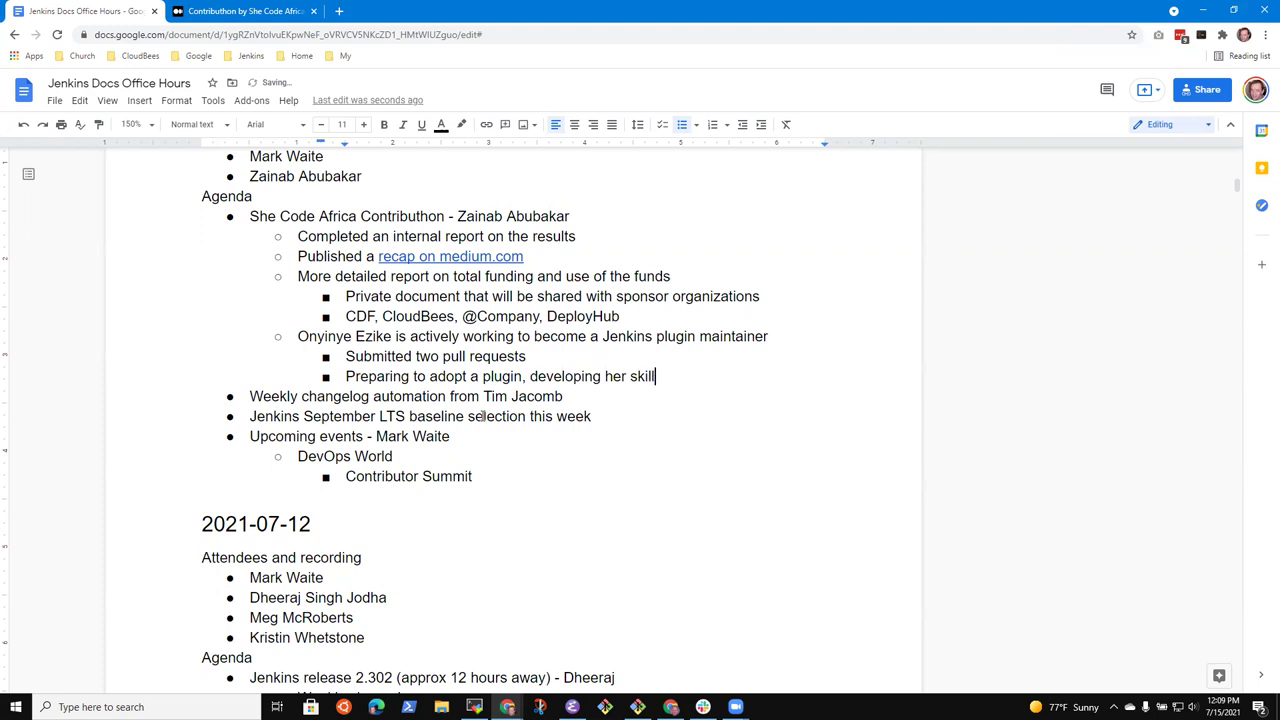
pyautogui.write('s, etc.')
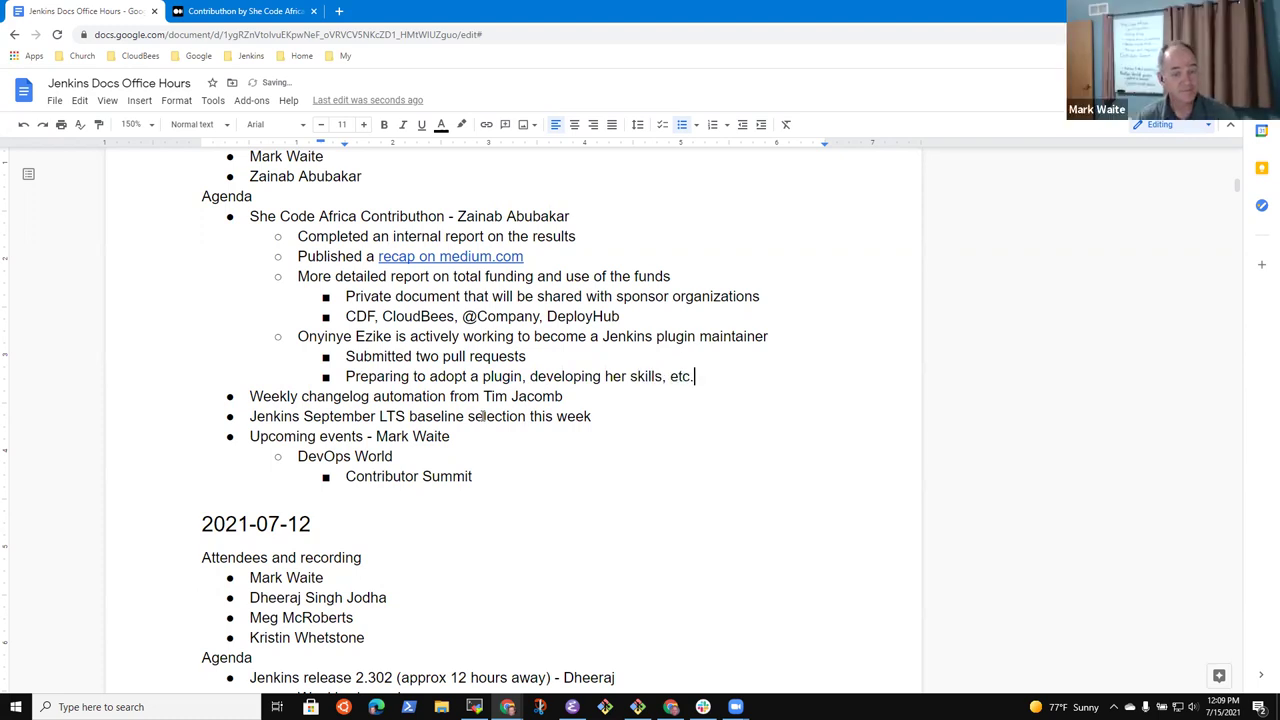
# Add a bullet noting today's conversation between two contributors and a LakeHub Academy contact
pyautogui.press('Return')
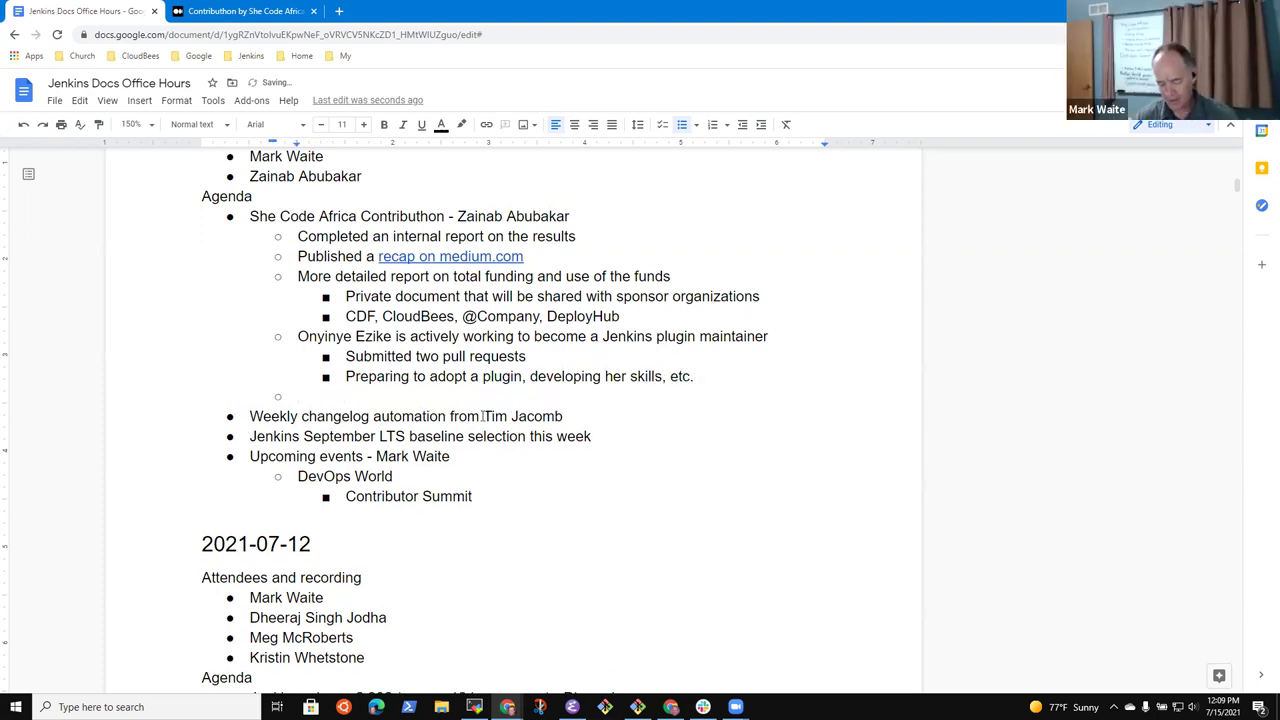
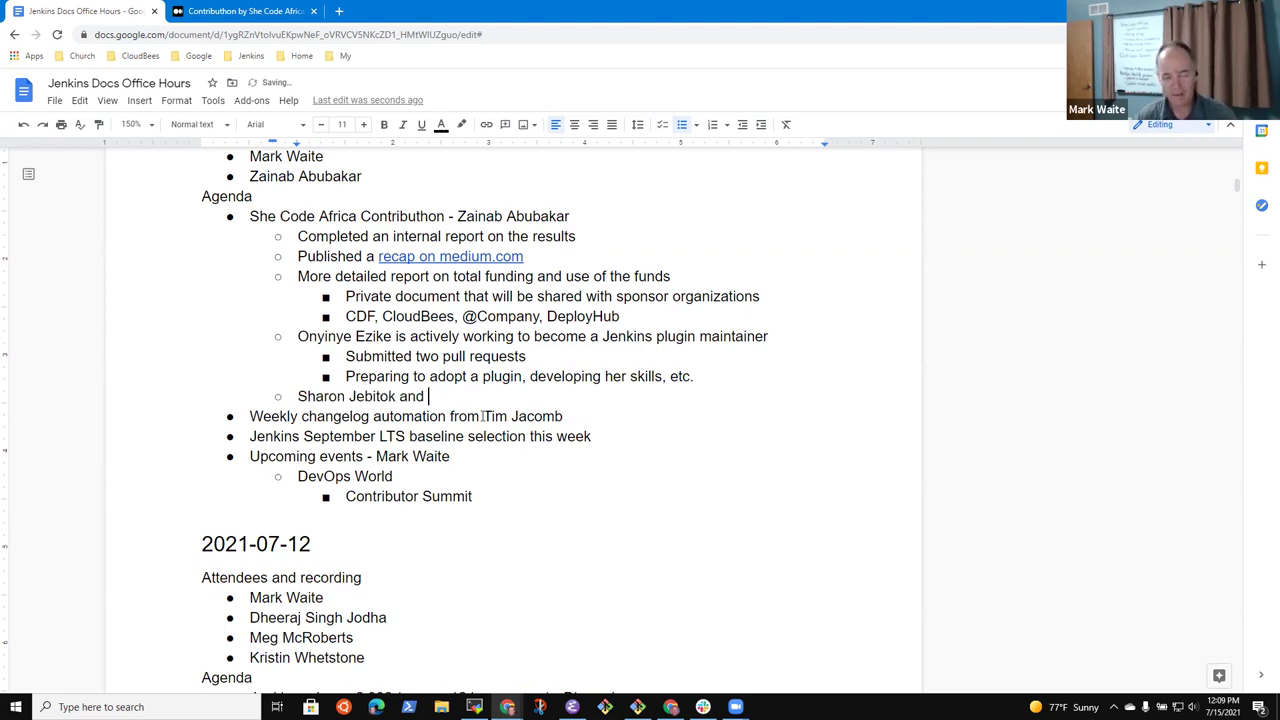
pyautogui.write(' Mark had a cone')
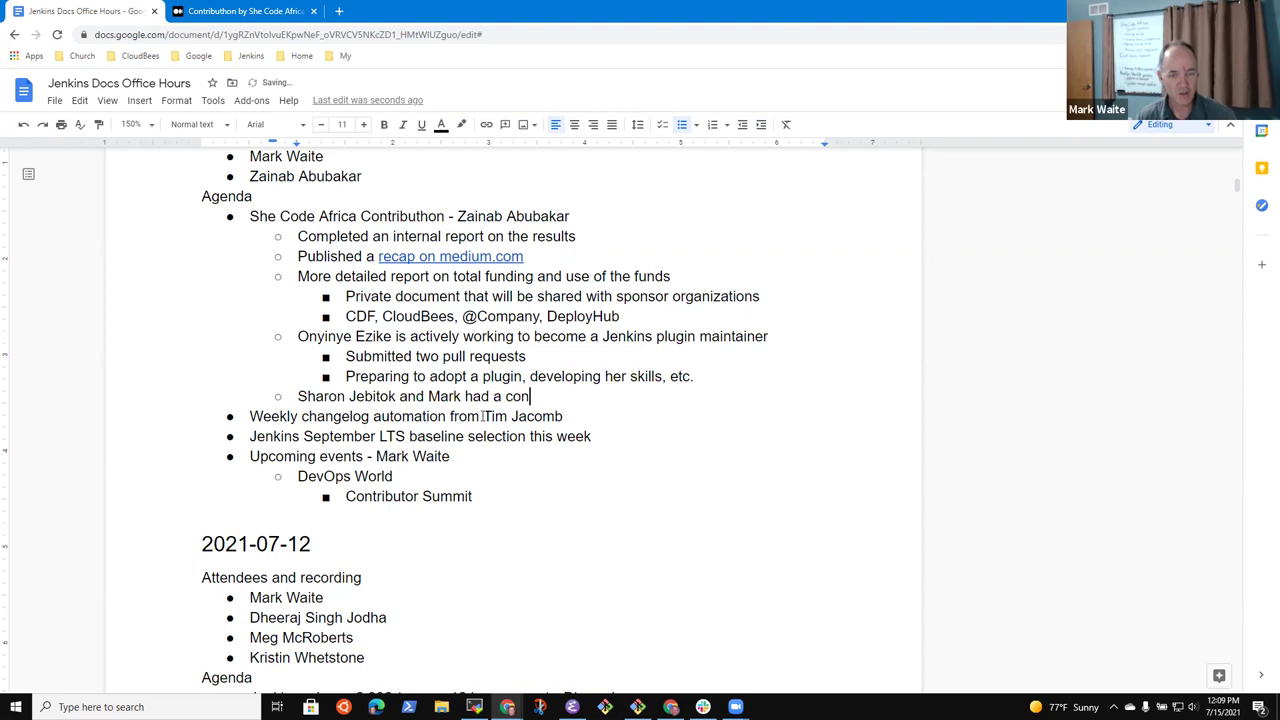
pyautogui.press('BackSpace')
pyautogui.write('version')
pyautogui.press('BackSpace')
pyautogui.press('BackSpace')
pyautogui.press('BackSpace')
pyautogui.write('ation today w')
pyautogui.press('BackSpace')
pyautogui.write('today with a ')
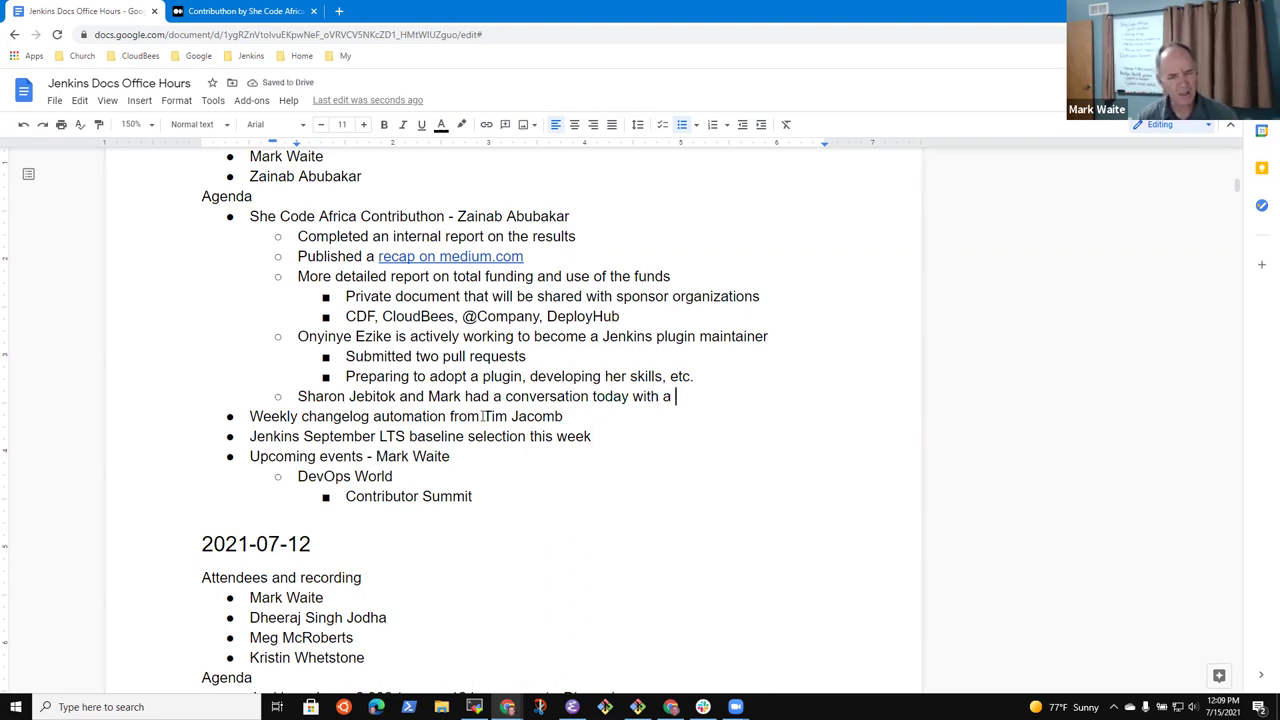
pyautogui.write('LakeHu')
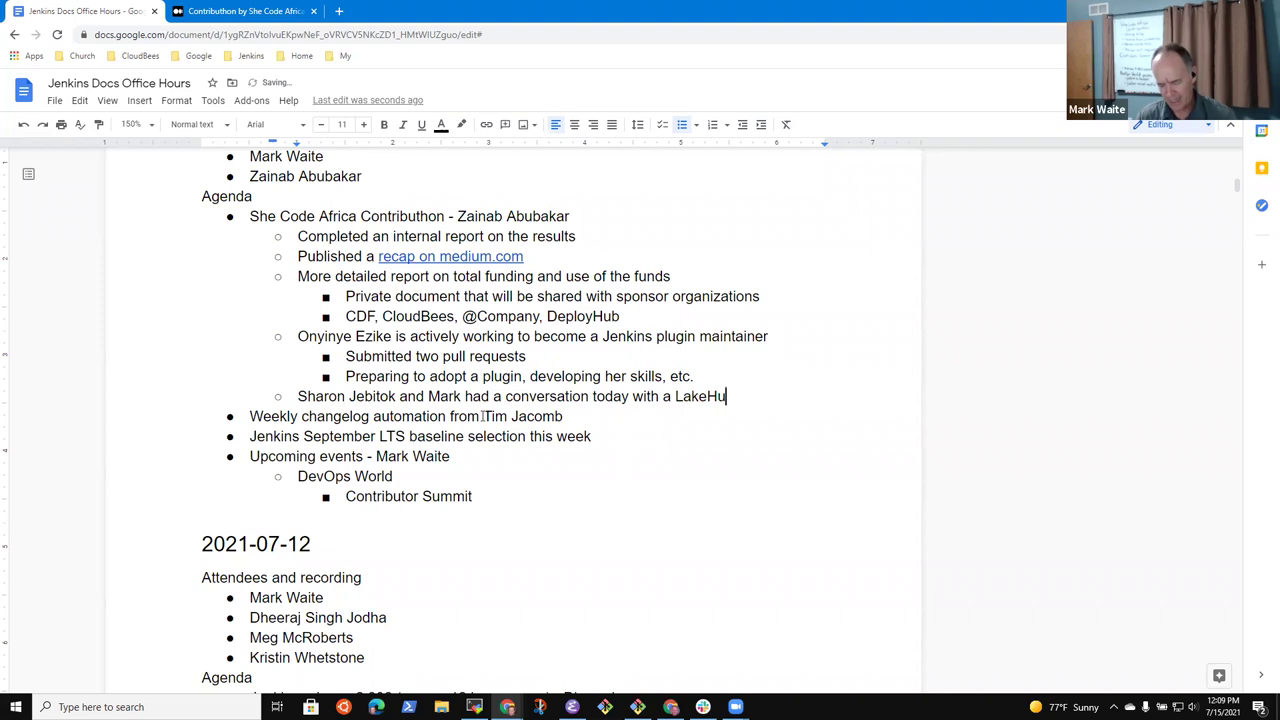
pyautogui.write('b Acadme')
pyautogui.press('BackSpace')
pyautogui.press('BackSpace')
pyautogui.press('BackSpace')
pyautogui.write('demy')
# Add sub-bullets 'Reviewed the results of the Contributhon' and 'Discussed things that went well'
pyautogui.press('Return')
pyautogui.press('Tab')
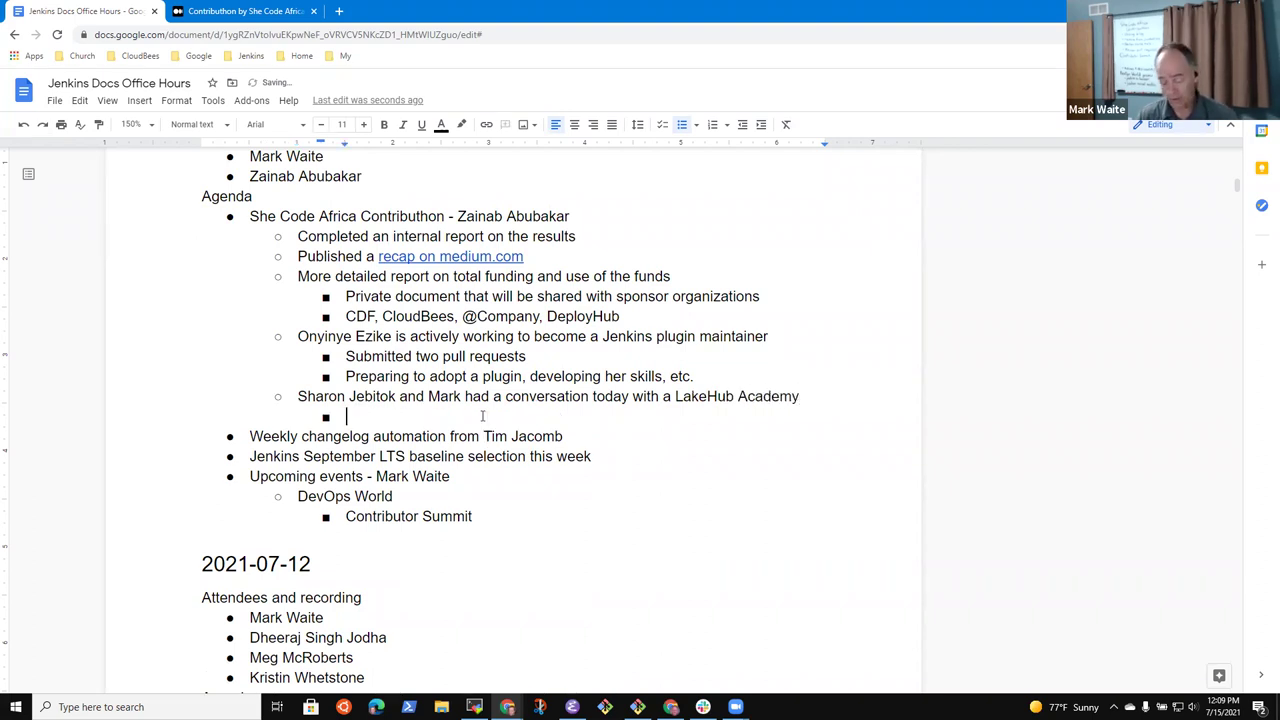
pyautogui.write('Reviewed the results of the Co')
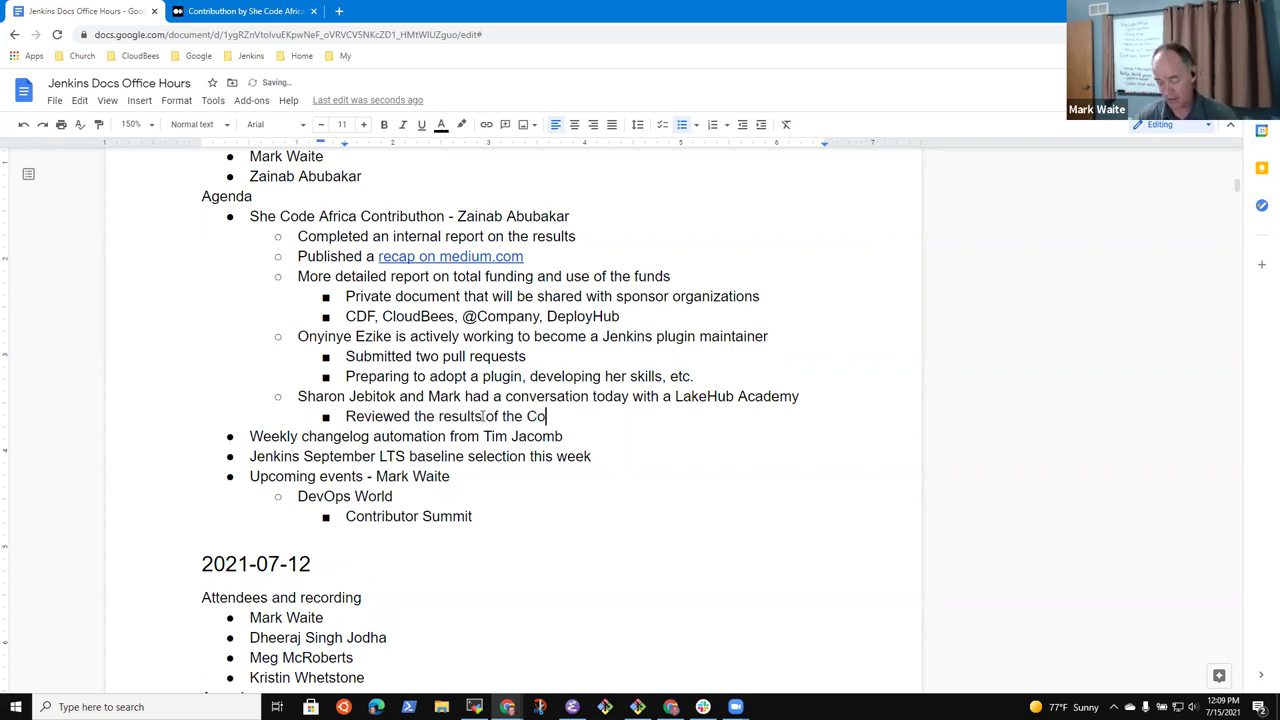
pyautogui.write('ntributhon, disc')
pyautogui.press('BackSpace')
pyautogui.press('BackSpace')
pyautogui.press('BackSpace')
pyautogui.press('BackSpace')
pyautogui.press('BackSpace')
pyautogui.press('BackSpace')
pyautogui.press('Return')
pyautogui.write('Discussed ')
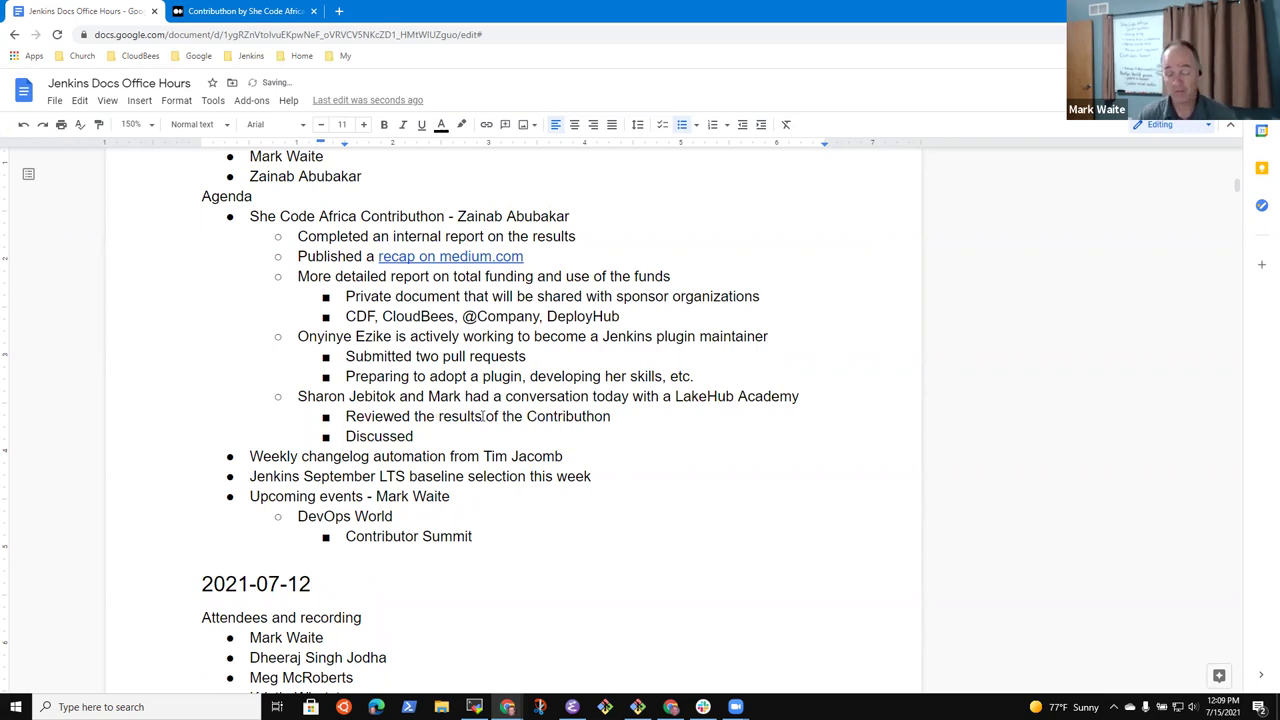
pyautogui.write('things ')
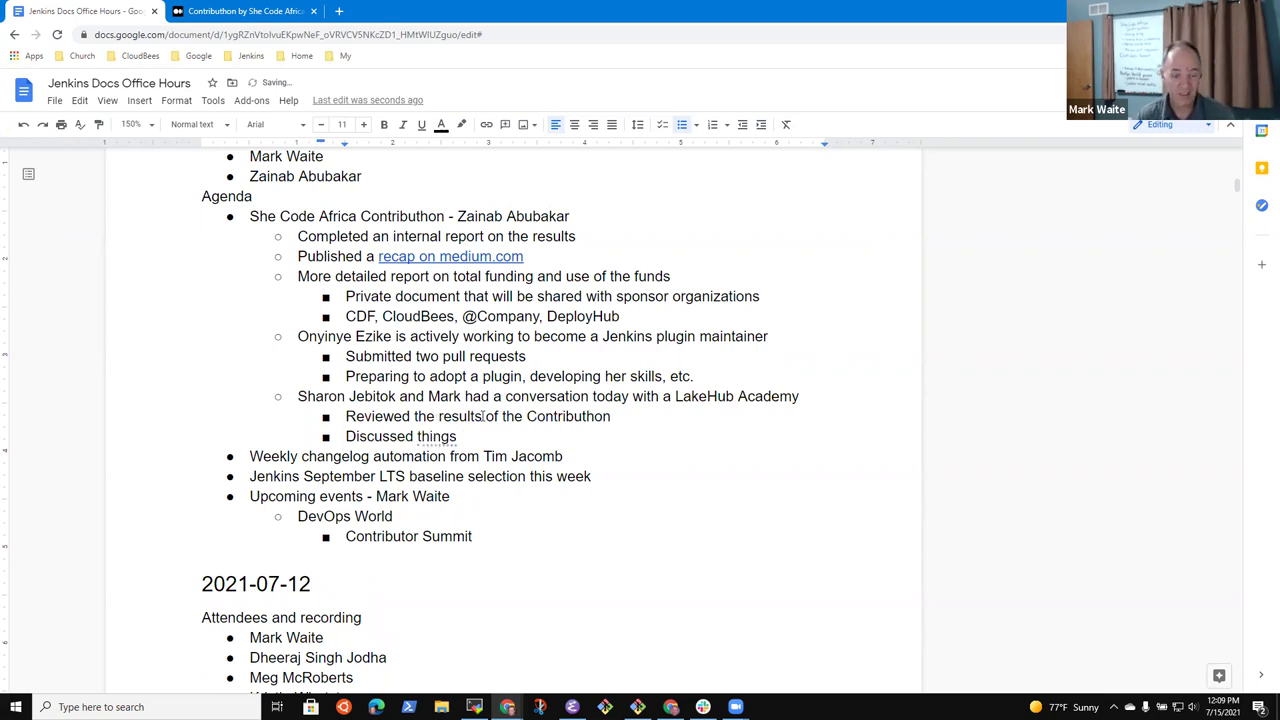
pyautogui.write('that went wea')
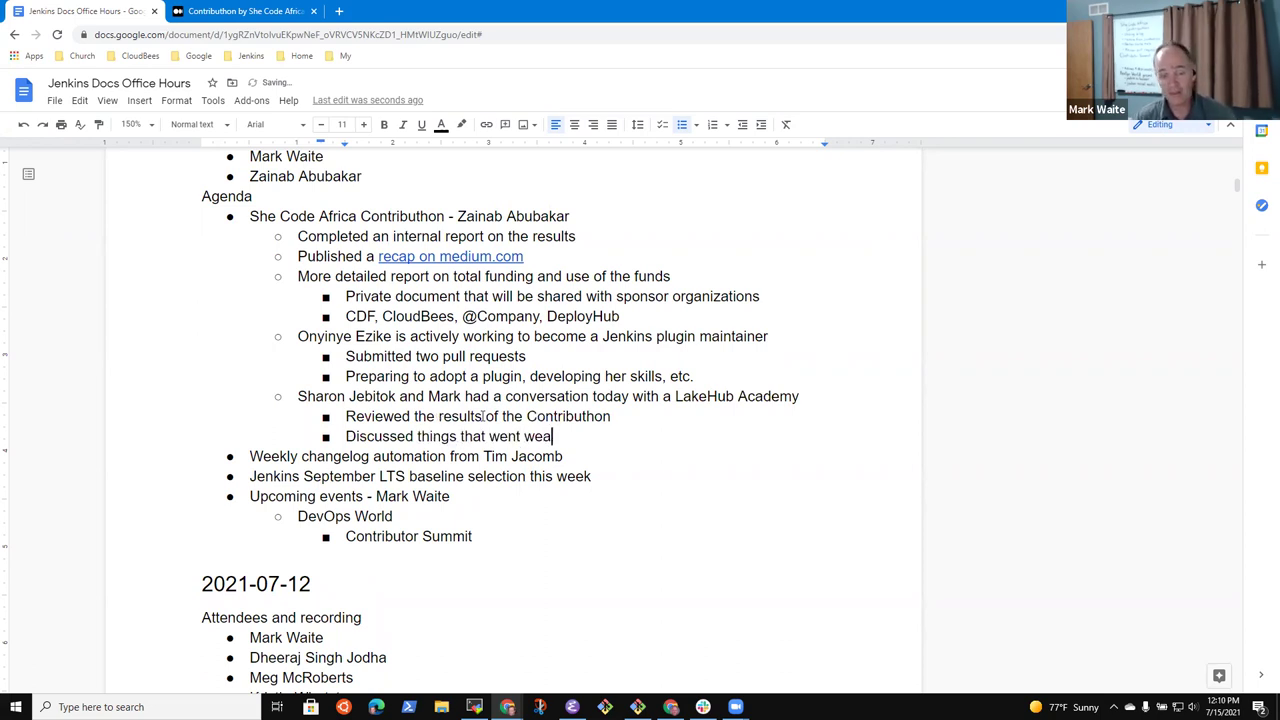
pyautogui.press('BackSpace')
pyautogui.write('ll')
pyautogui.press('BackSpace')
pyautogui.press('BackSpace')
# Add 'Javascript training organization (not directly applicable)' with a sub-point that she can learn new technology
pyautogui.press('Return')
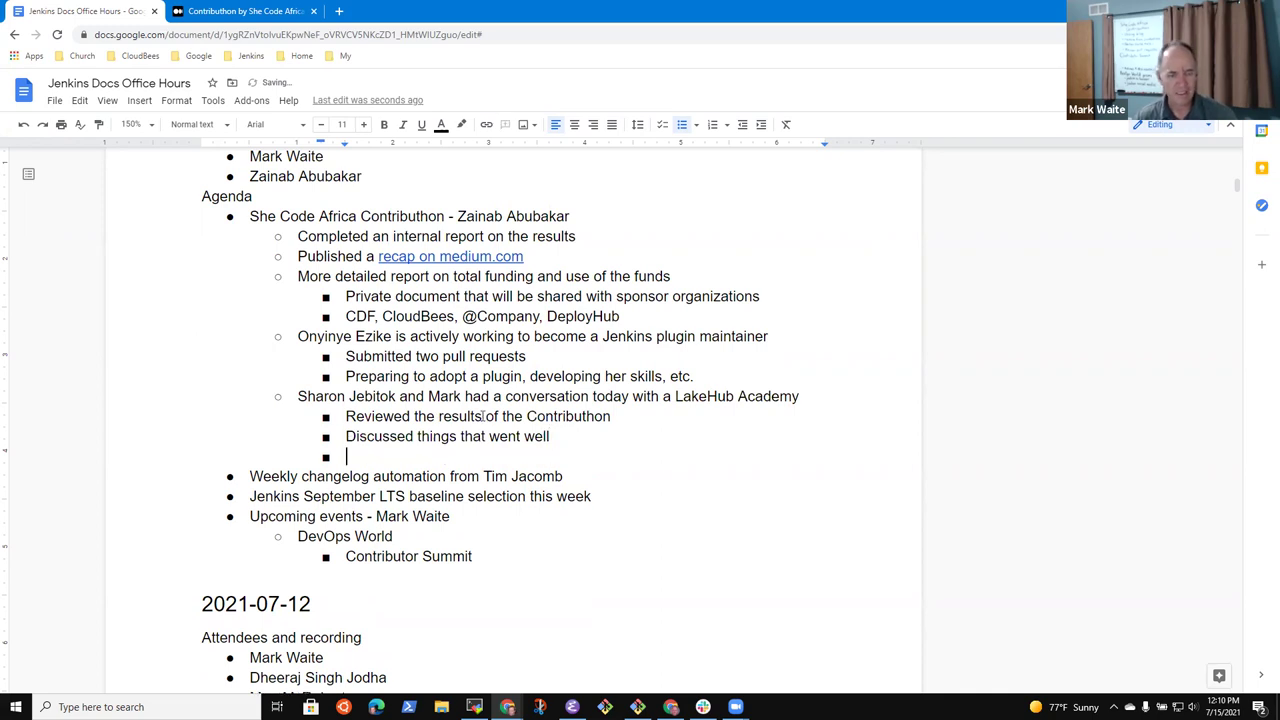
pyautogui.write('Javascript training')
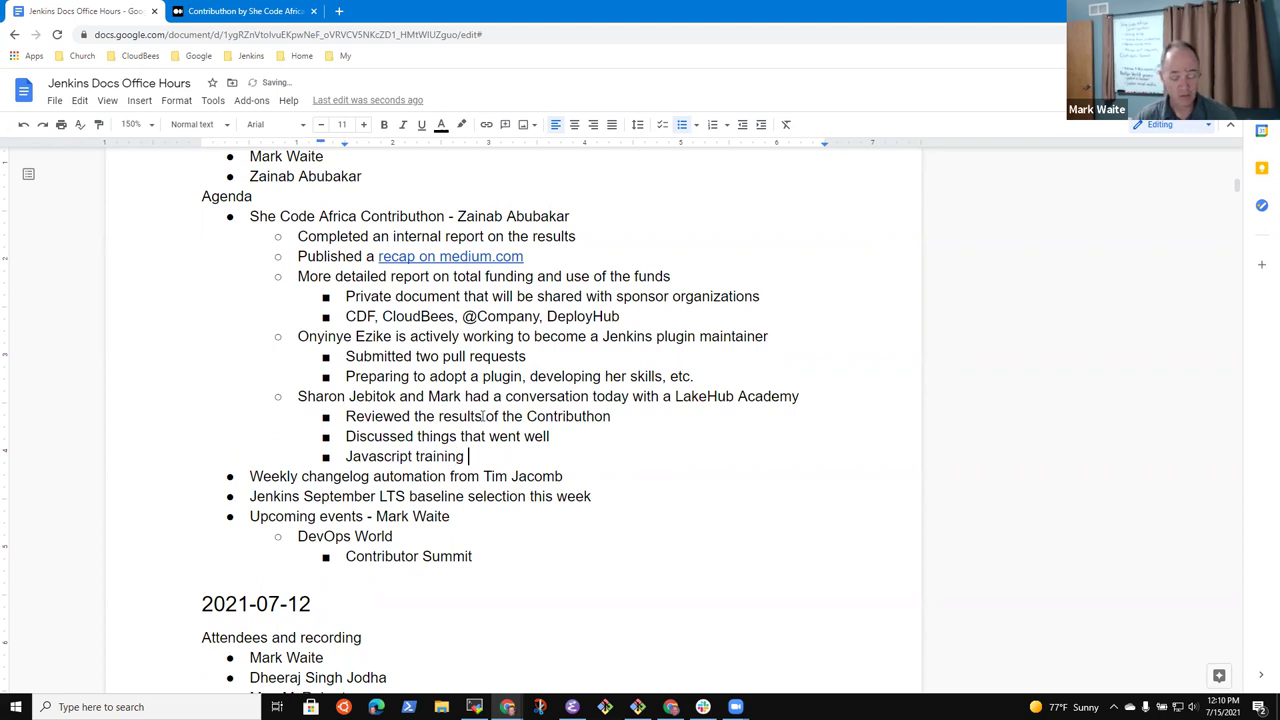
pyautogui.write(' organization')
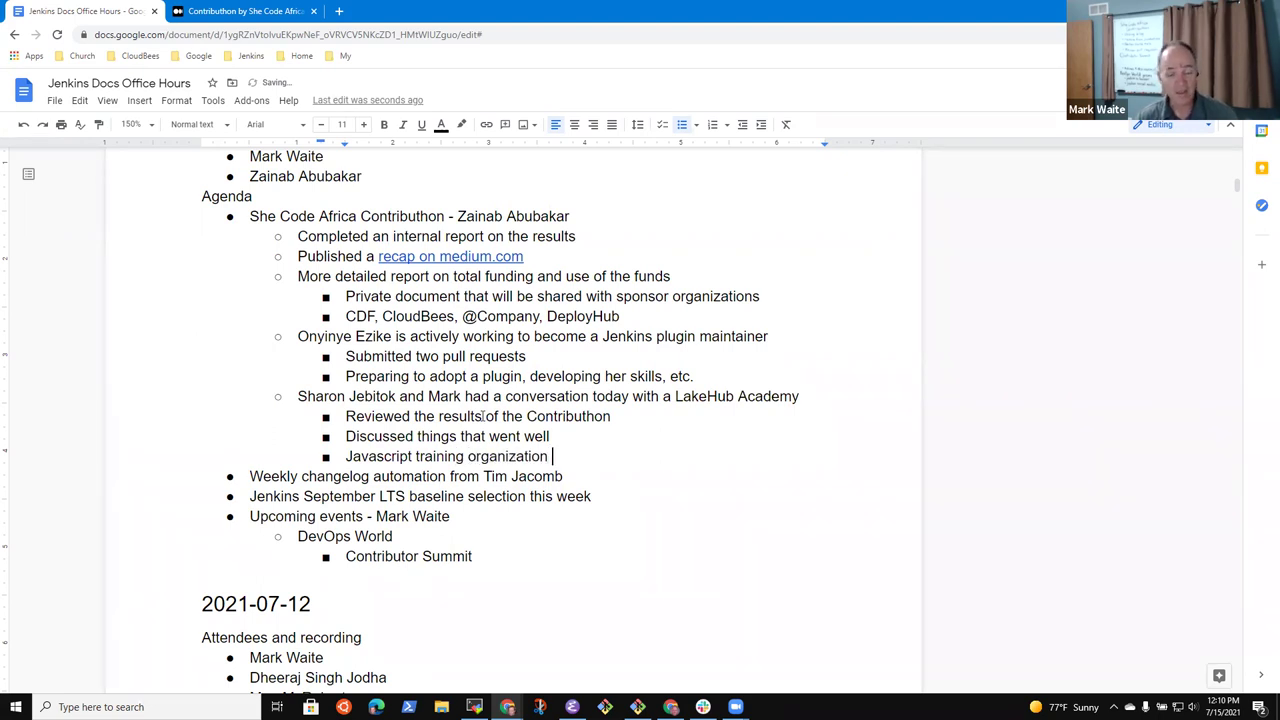
pyautogui.write(' (not')
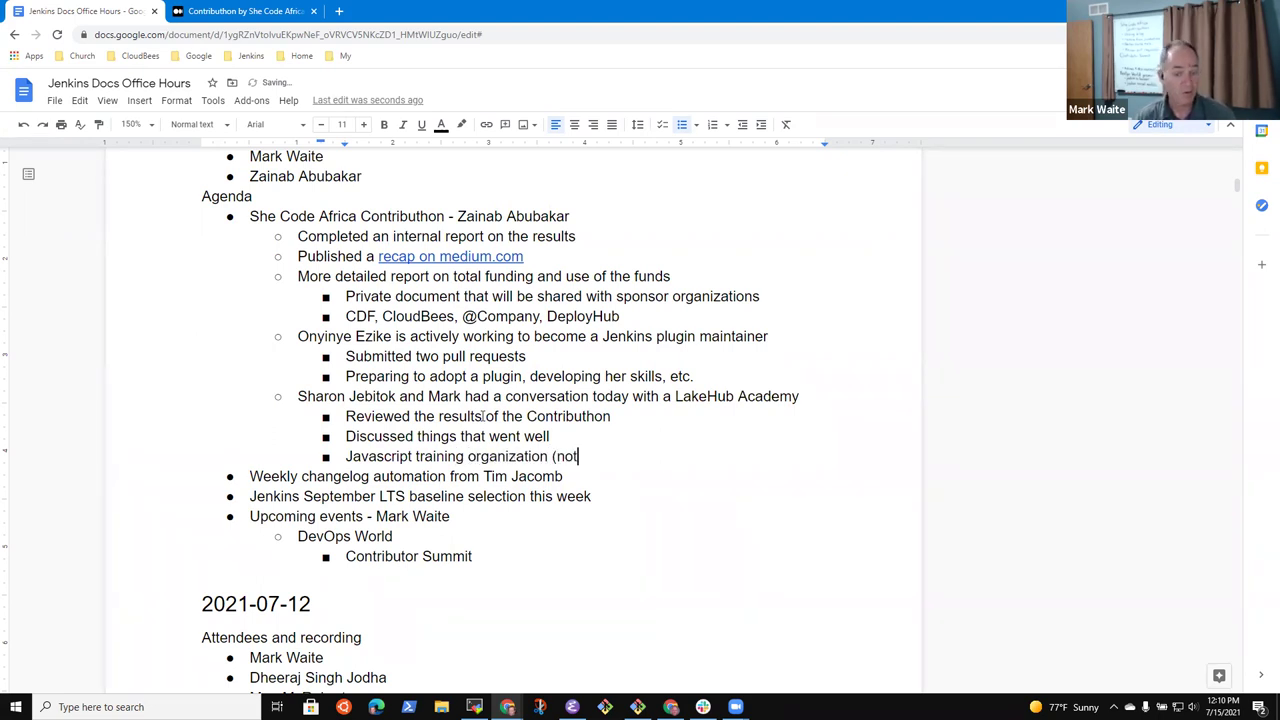
pyautogui.write(' directly ')
pyautogui.write('applica')
pyautogui.write('ab')
pyautogui.press('BackSpace')
pyautogui.press('BackSpace')
pyautogui.write('ble')
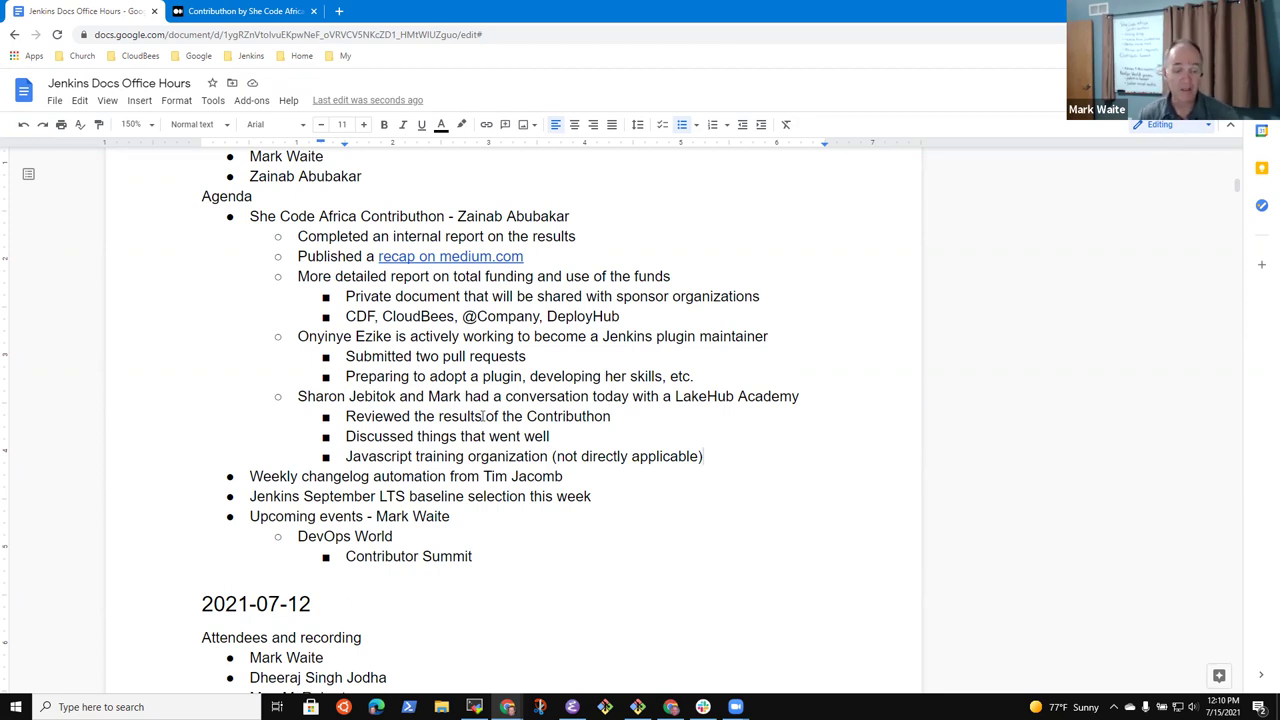
pyautogui.press('Return')
pyautogui.press('Tab')
pyautogui.write('Not ')
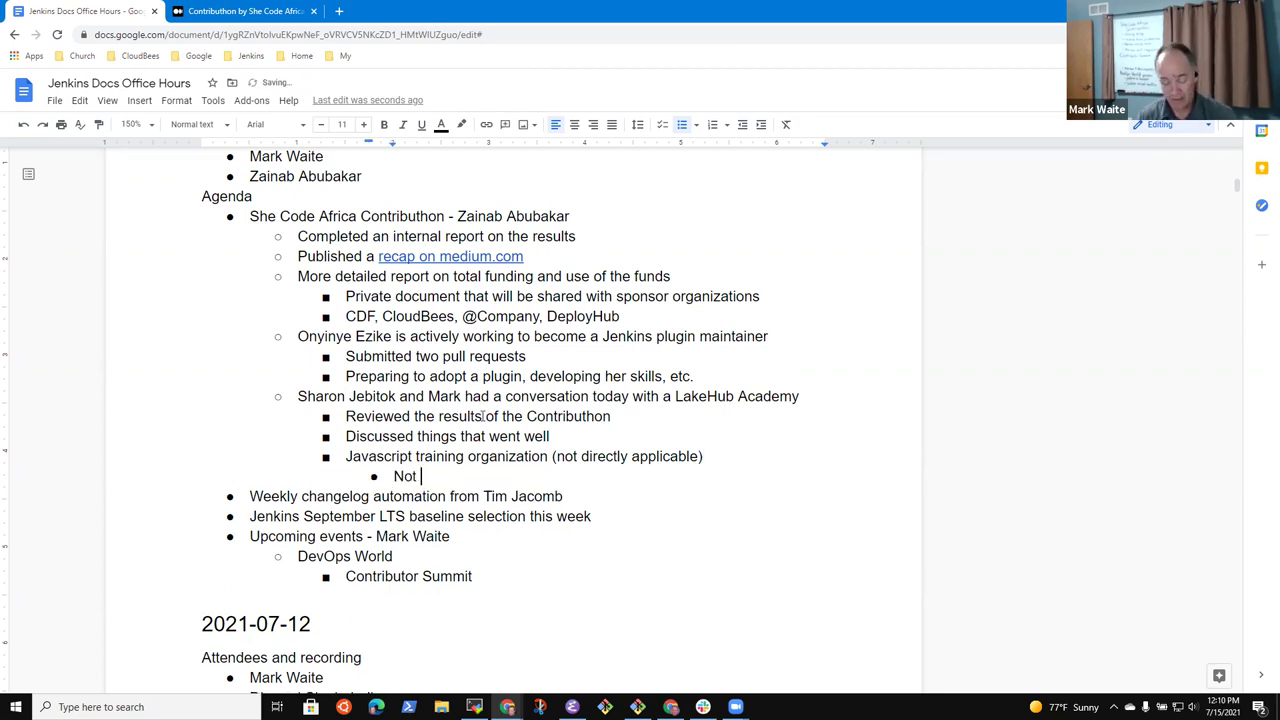
pyautogui.write('directl')
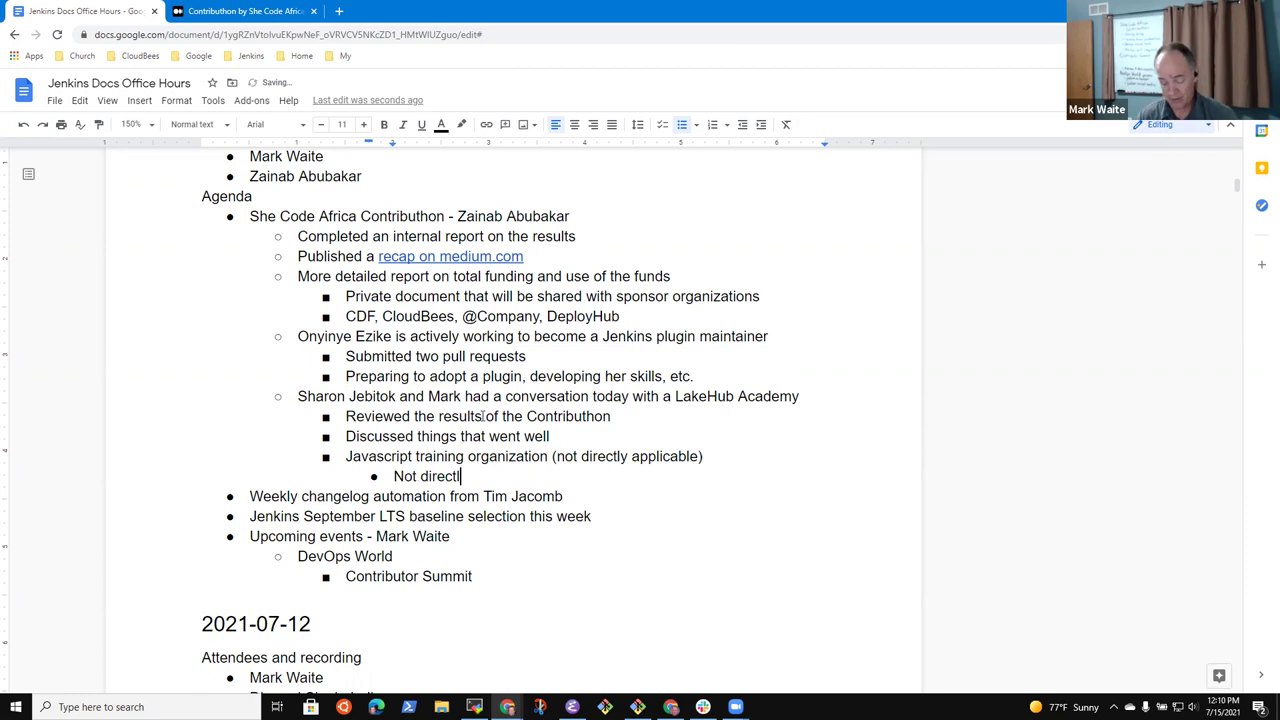
pyautogui.write('y appo')
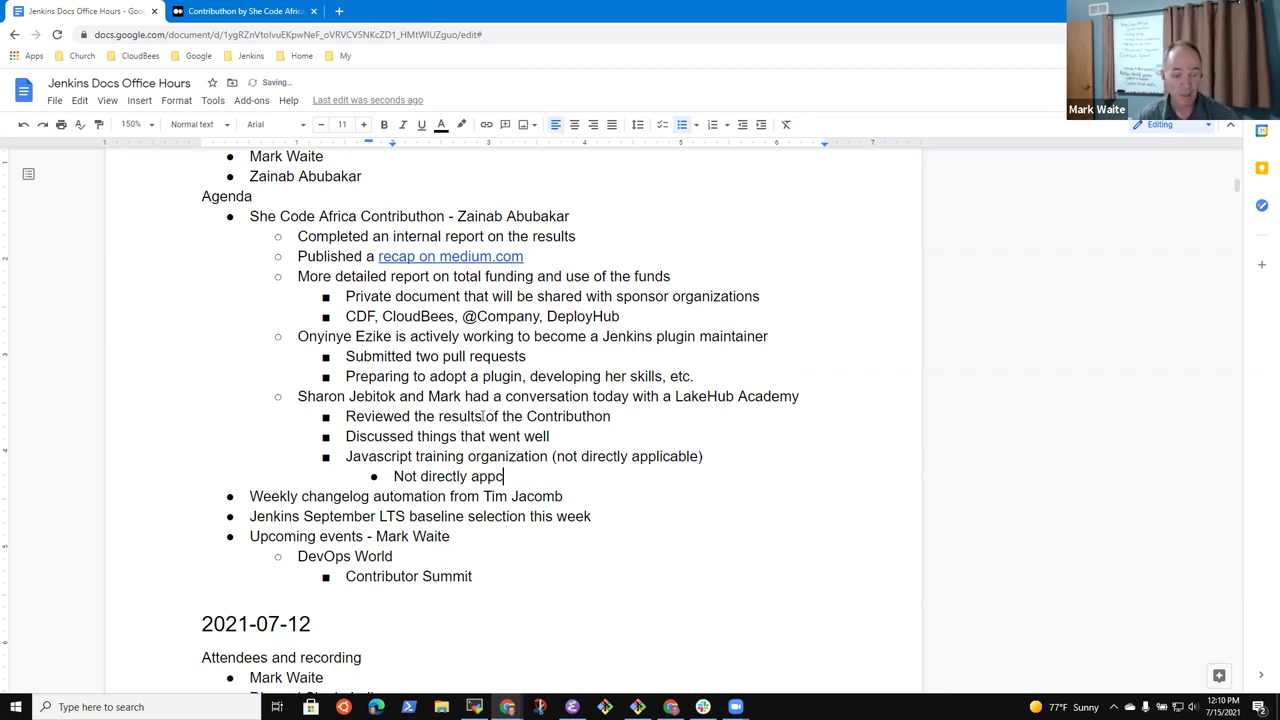
pyautogui.press('BackSpace')
pyautogui.write('licable')
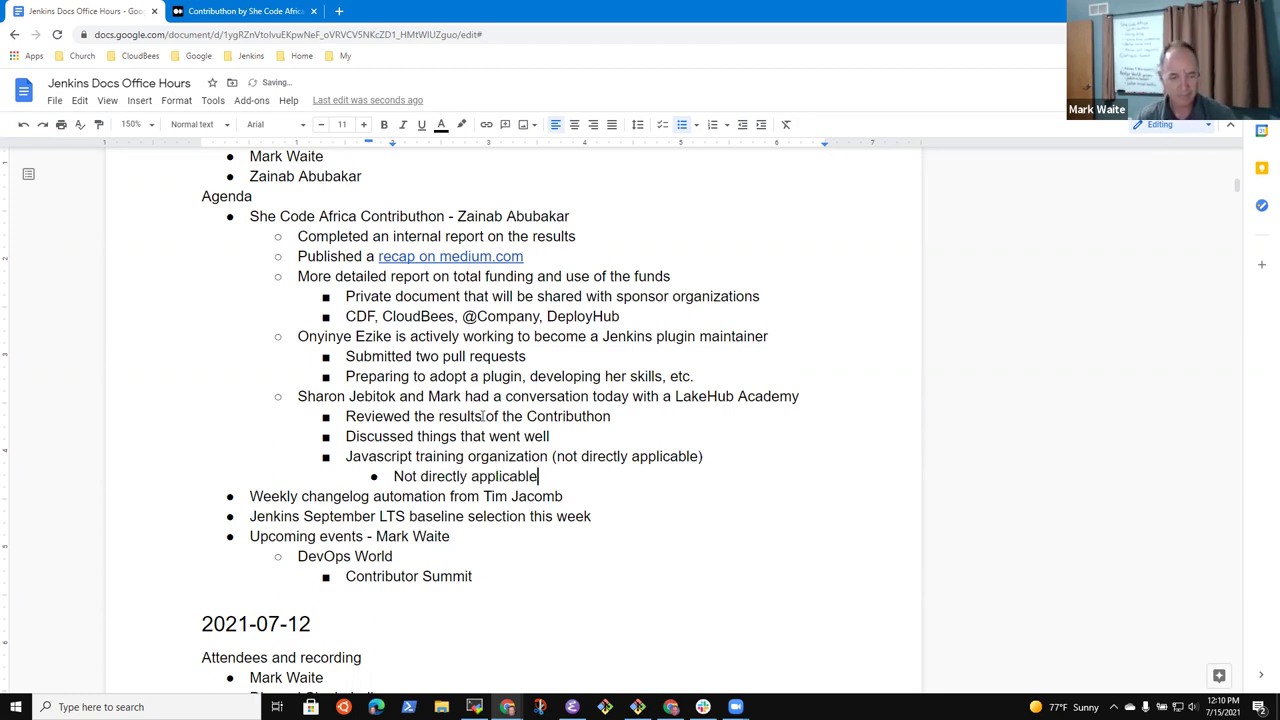
pyautogui.hotkey('ctrl', 'BackSpace')
pyautogui.hotkey('ctrl', 'BackSpace')
pyautogui.hotkey('ctrl', 'BackSpace')
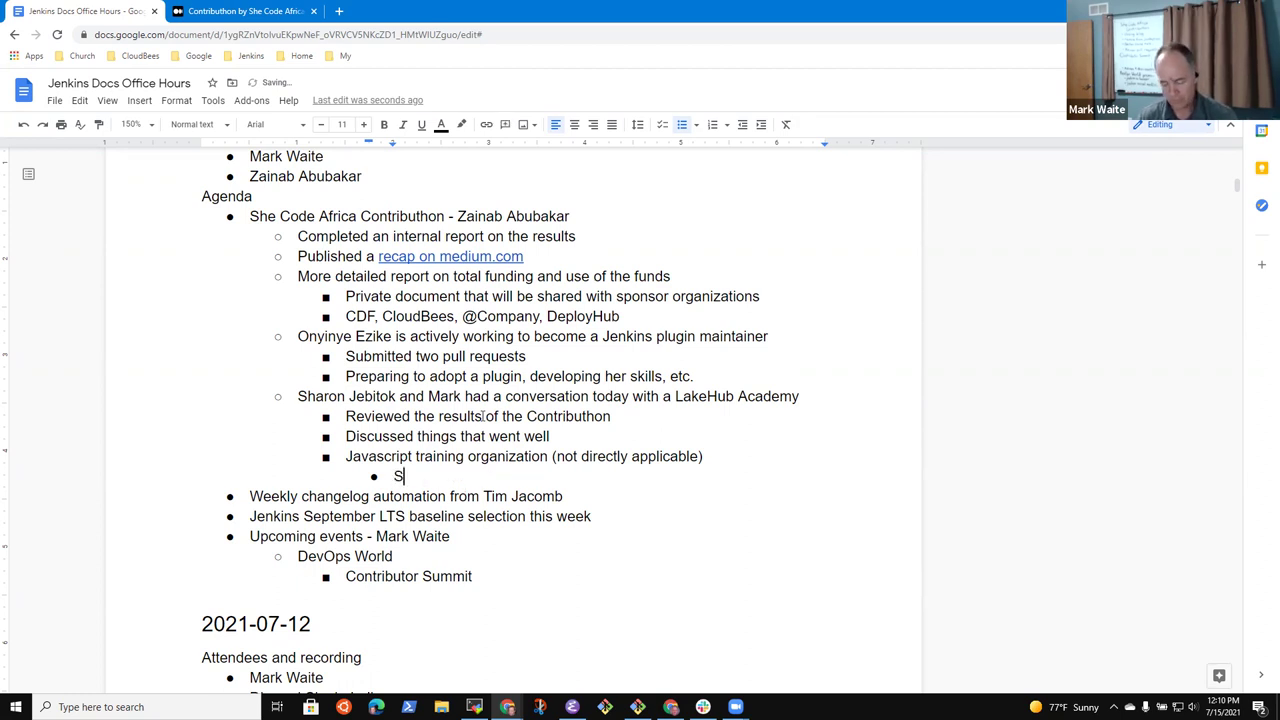
pyautogui.write('Showed that Sharon ')
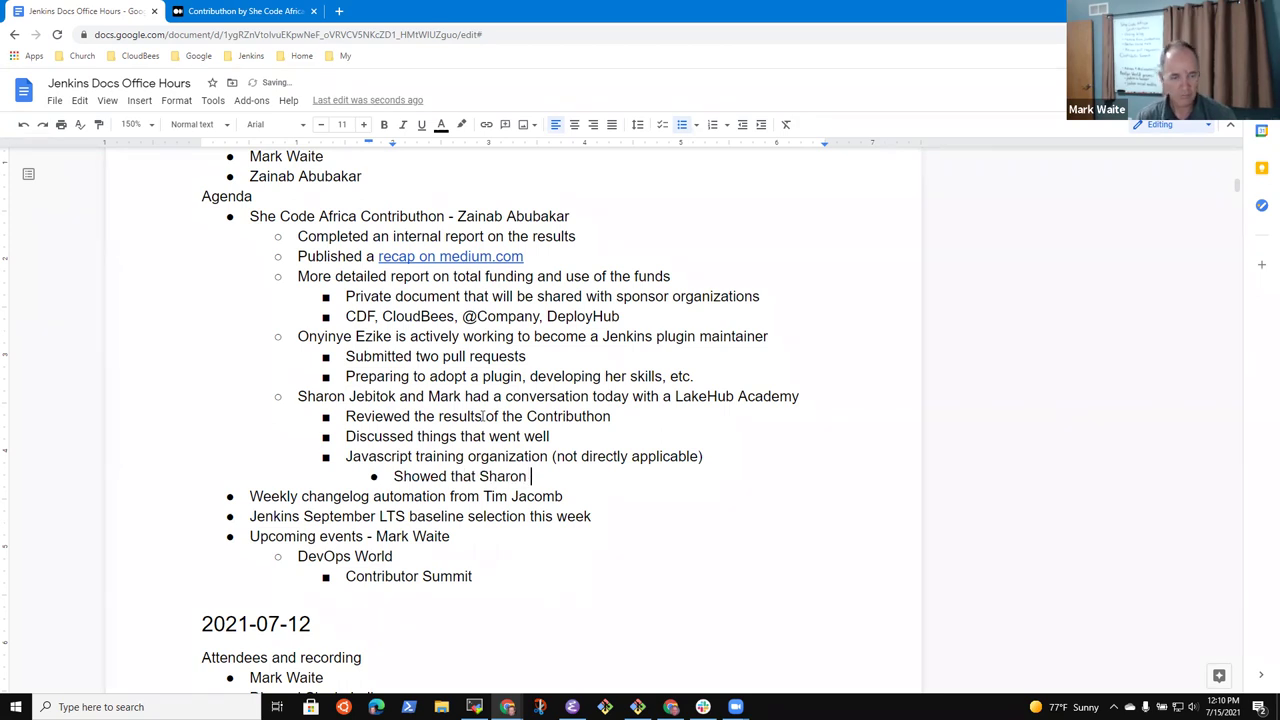
pyautogui.write('knows how to le')
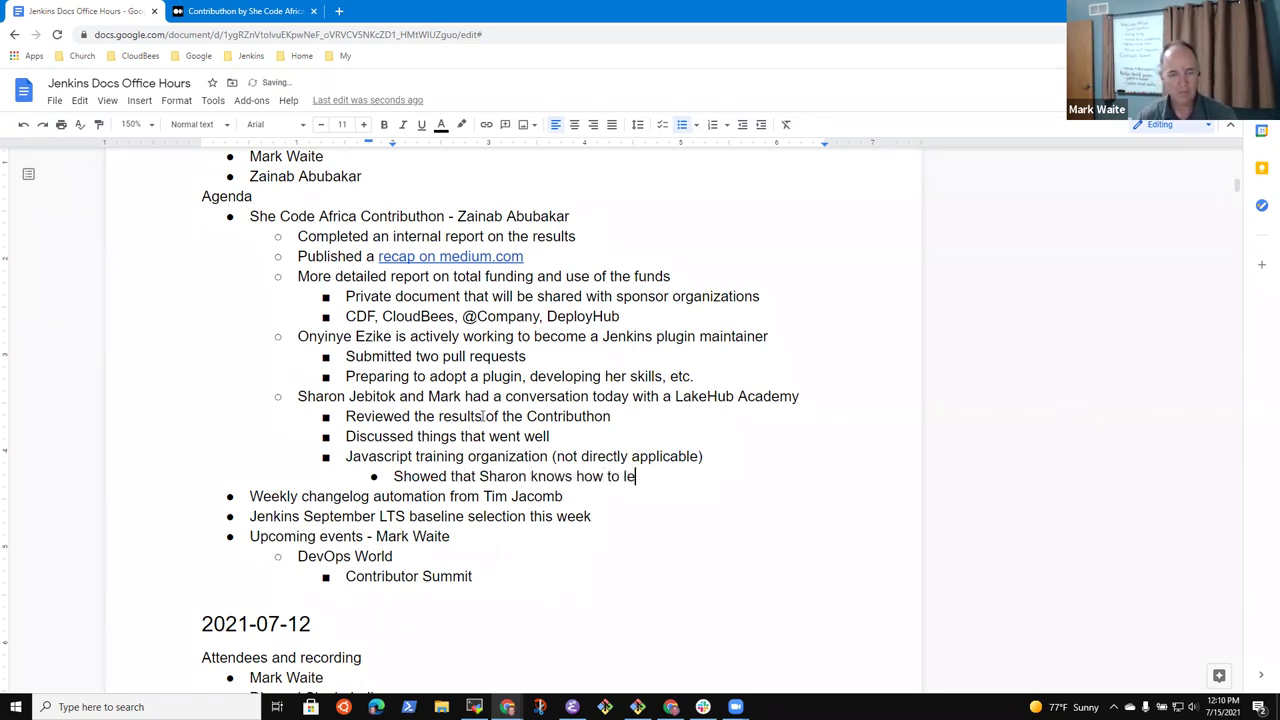
pyautogui.write('arn tnew tech')
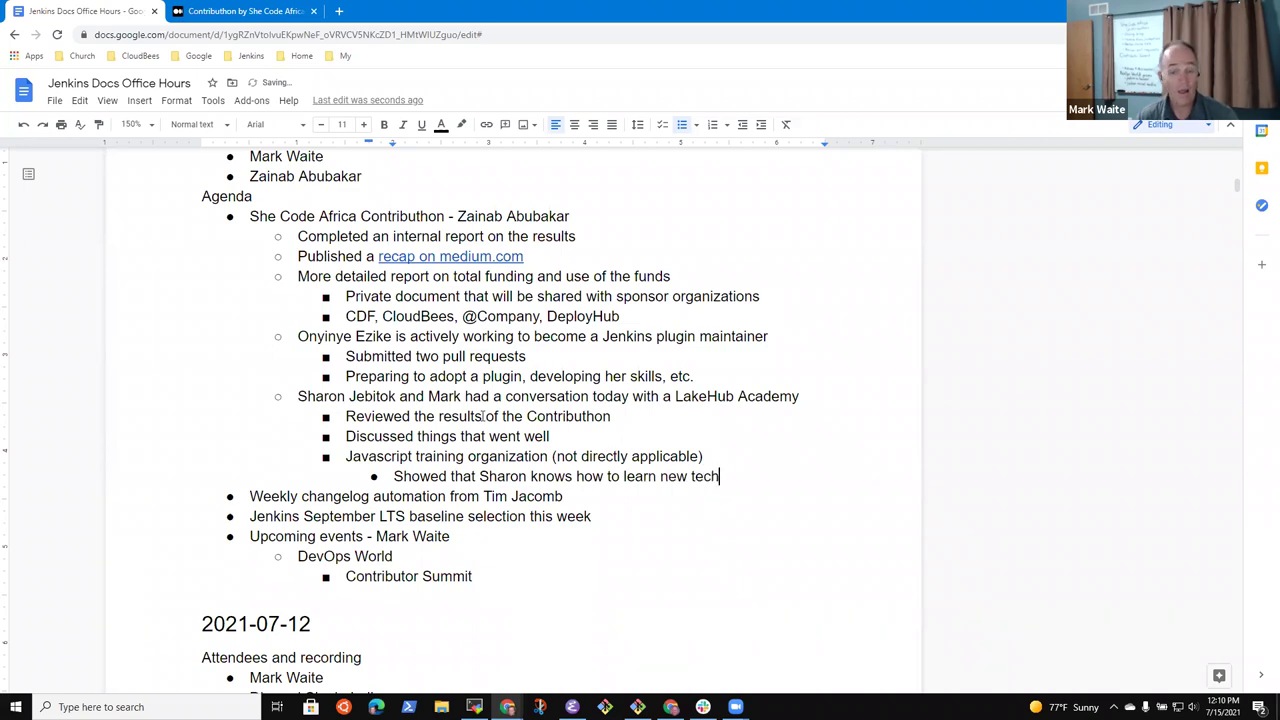
pyautogui.write('niology')
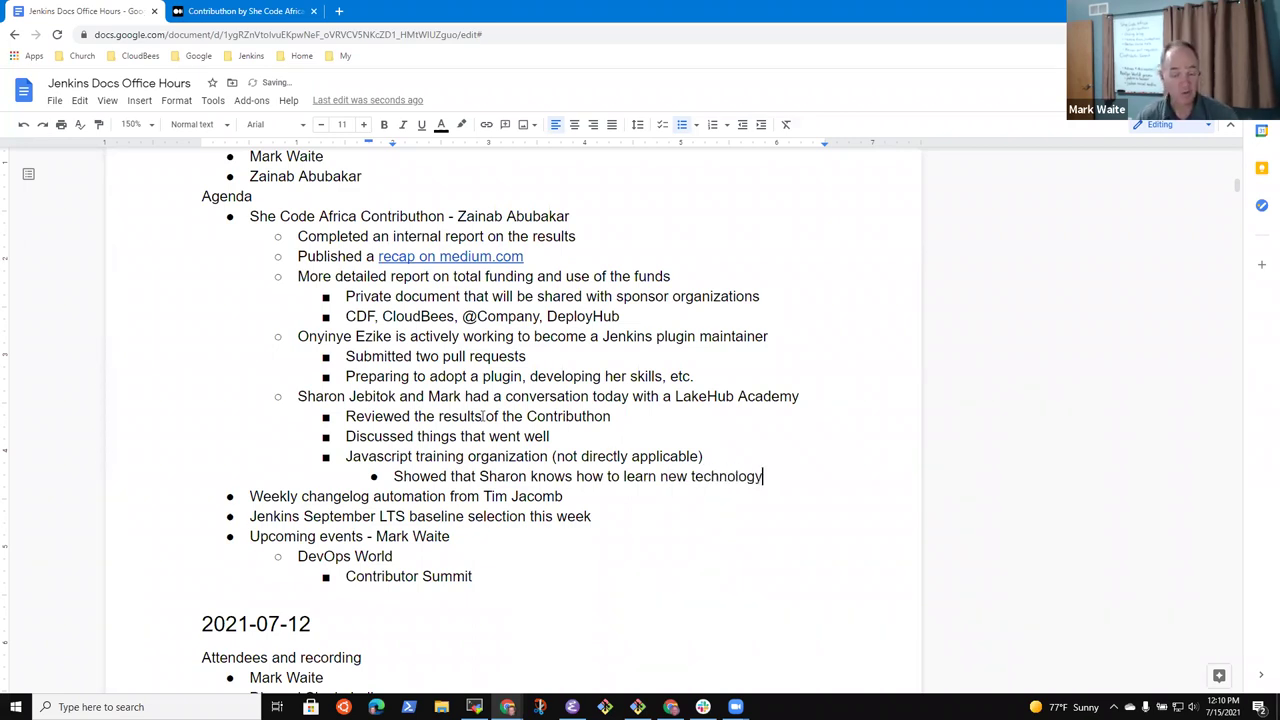
# Add the concluding jenkins.io blog action item with sub-point 'Remove the images from the Jenkins Jumbotron'
pyautogui.press('Return')
pyautogui.hotkey('shift', 'Tab')
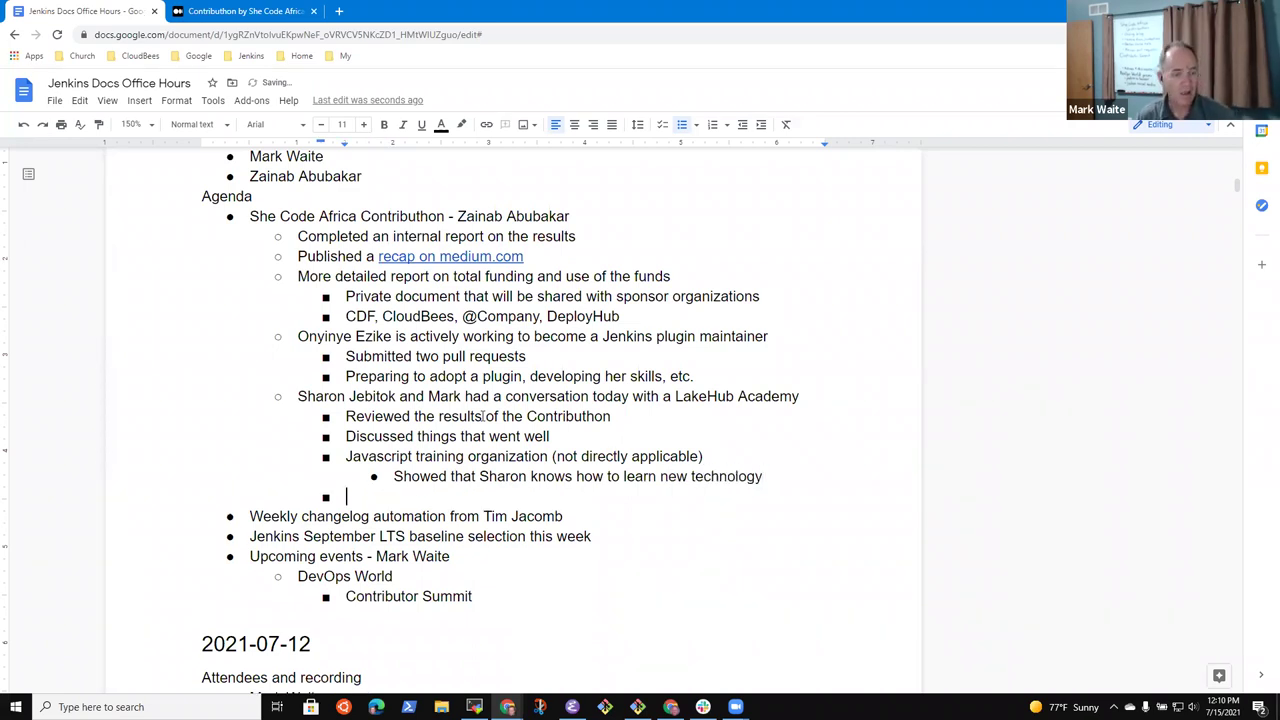
pyautogui.write('Mark ')
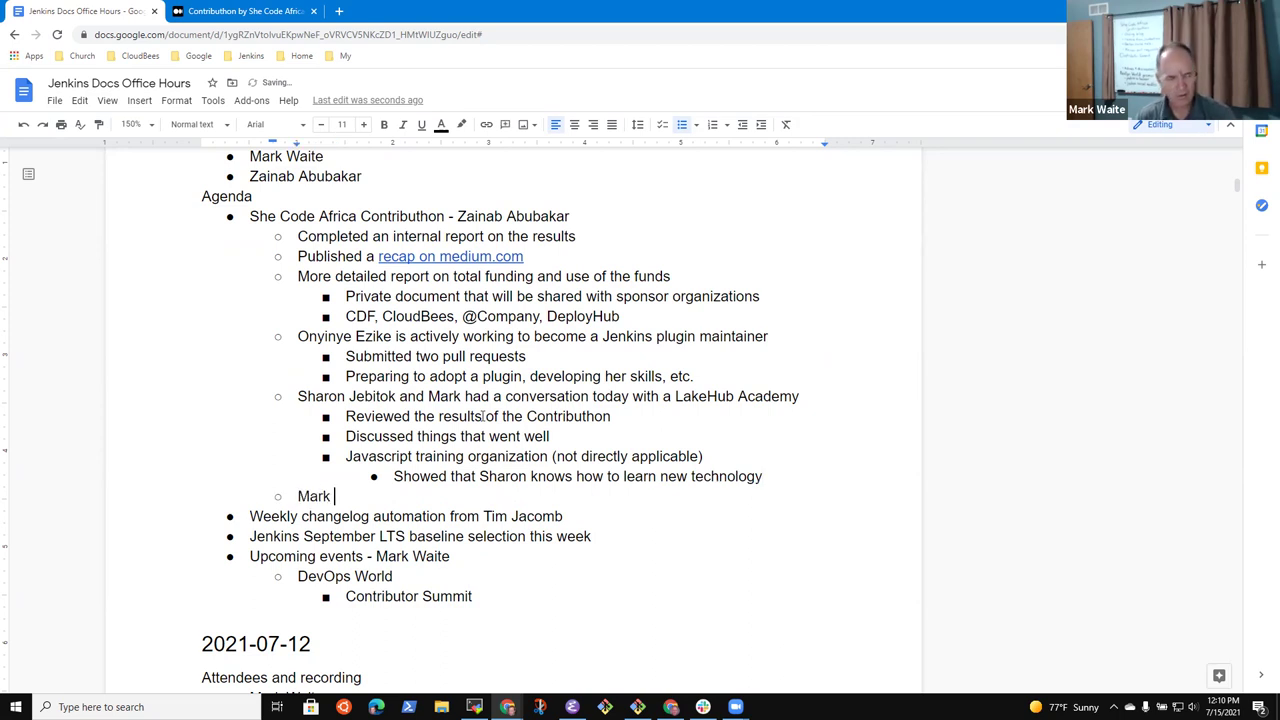
pyautogui.write('still has the ac')
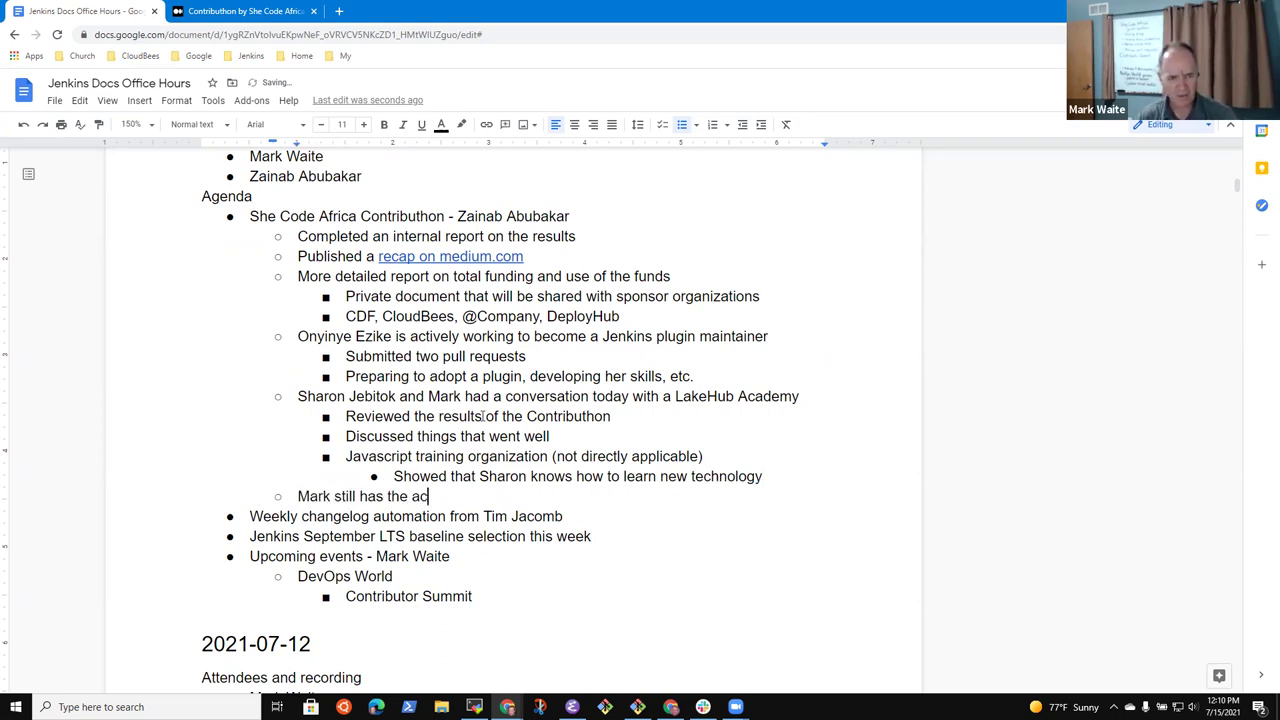
pyautogui.write('tion item to ')
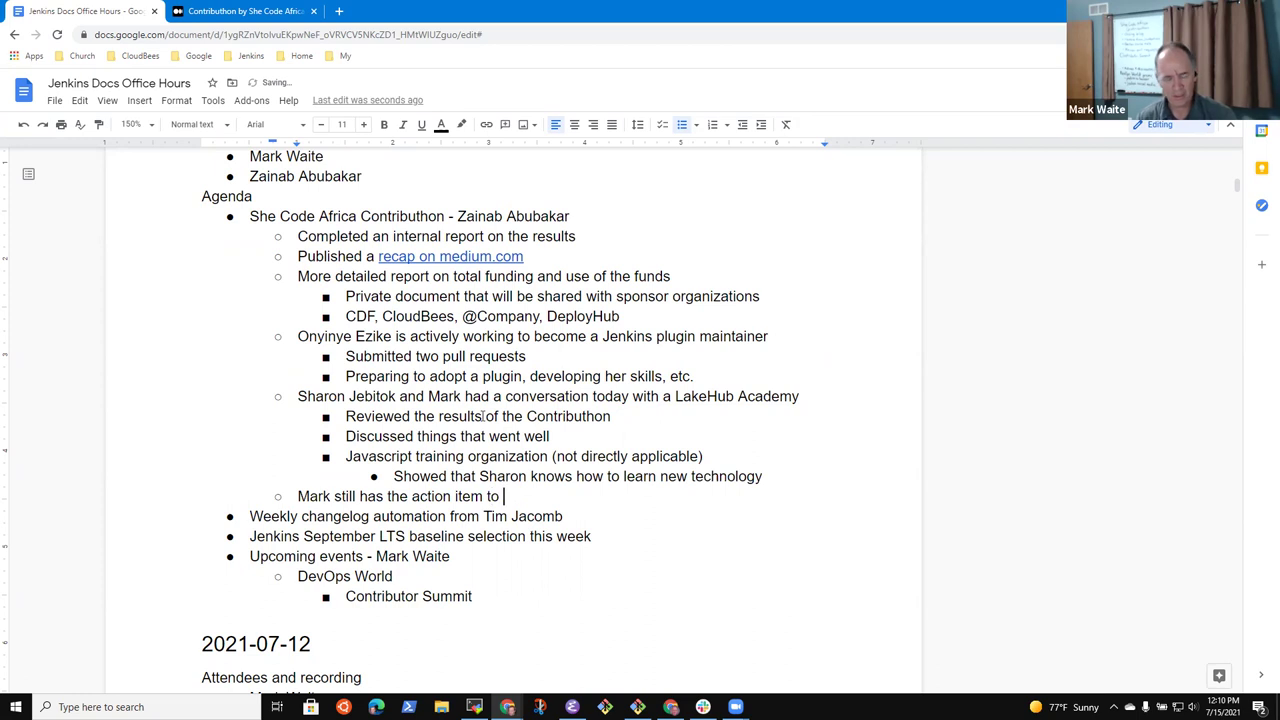
pyautogui.write('write a conclu')
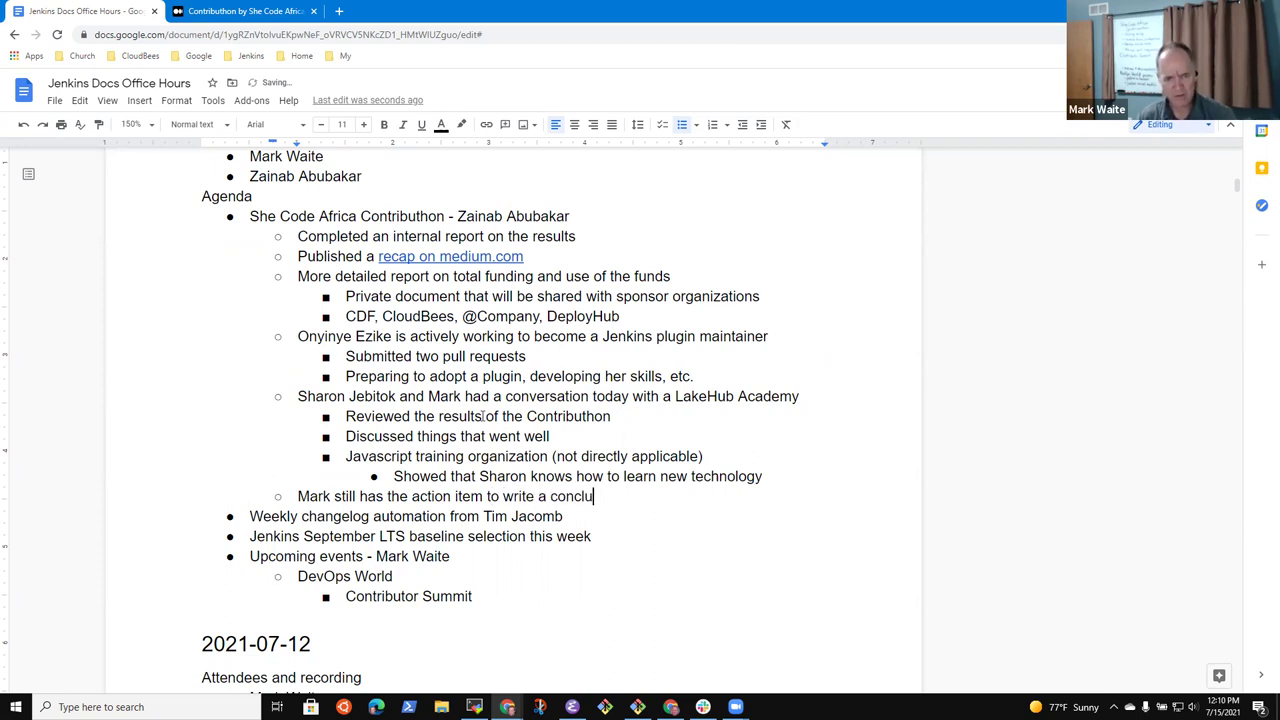
pyautogui.write('ding bl')
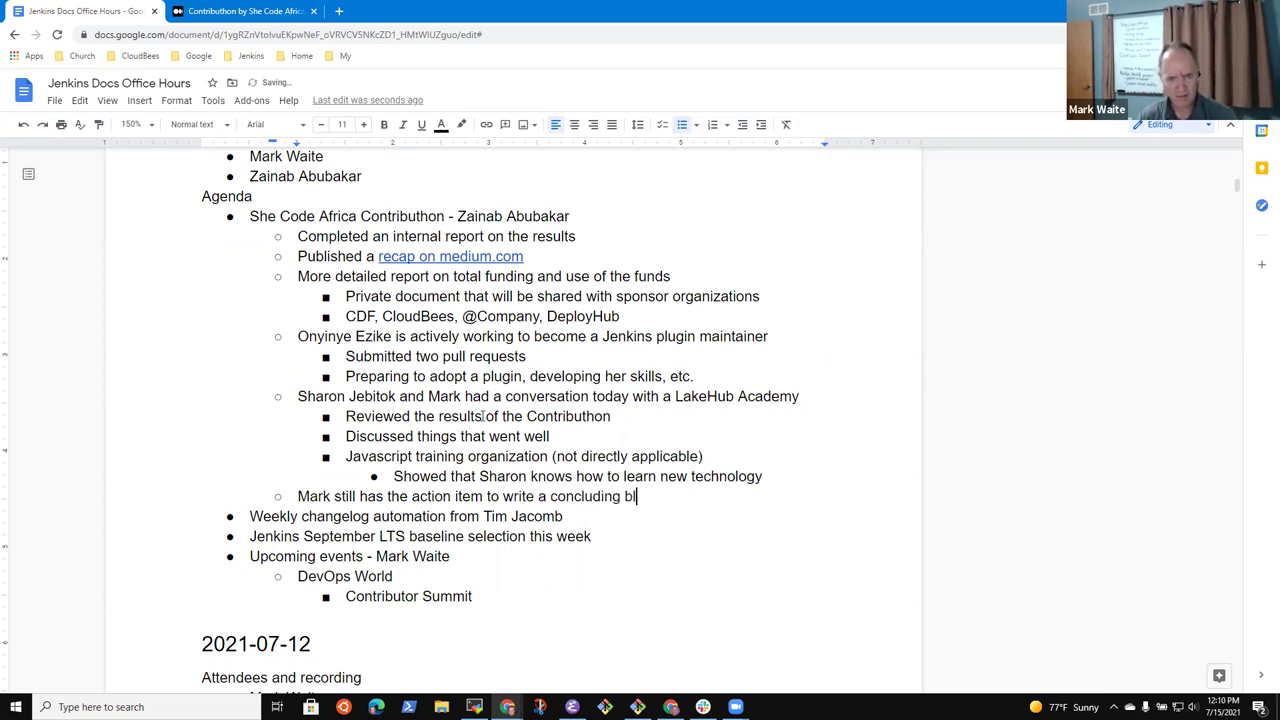
pyautogui.write('og for jenkins.io')
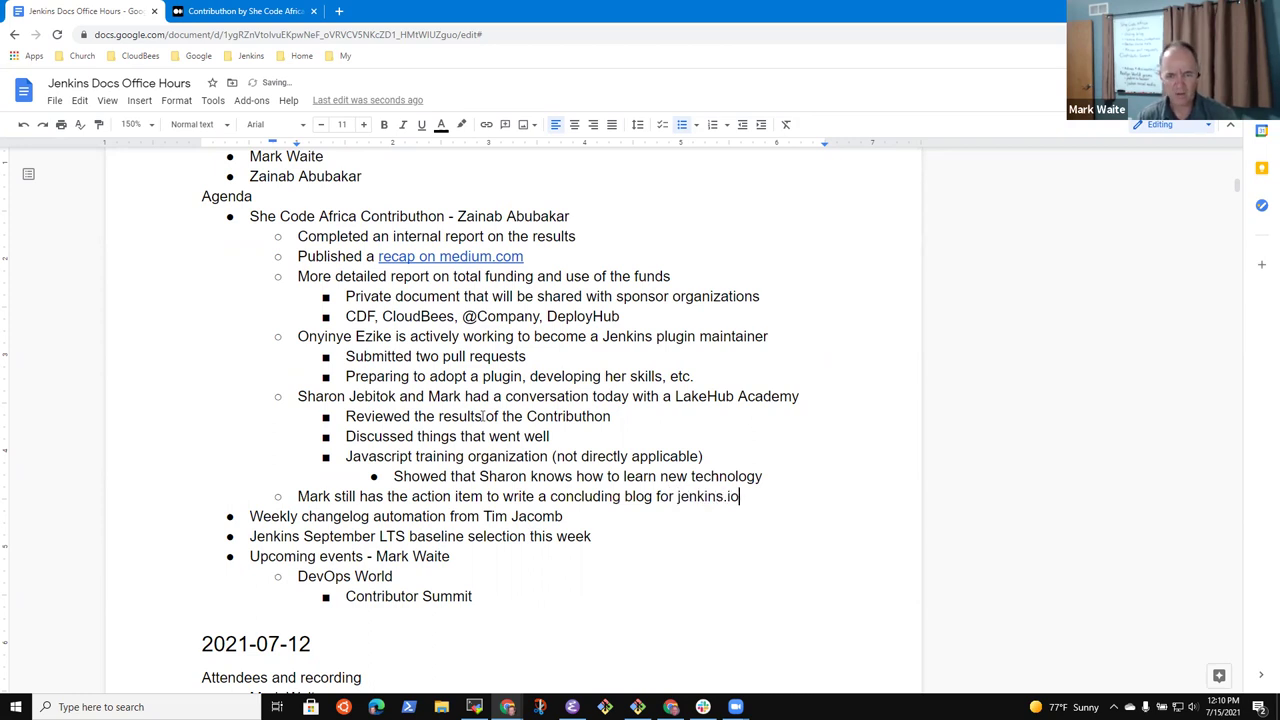
pyautogui.press('Return')
pyautogui.press('Tab')
pyautogui.write('Remove the ')
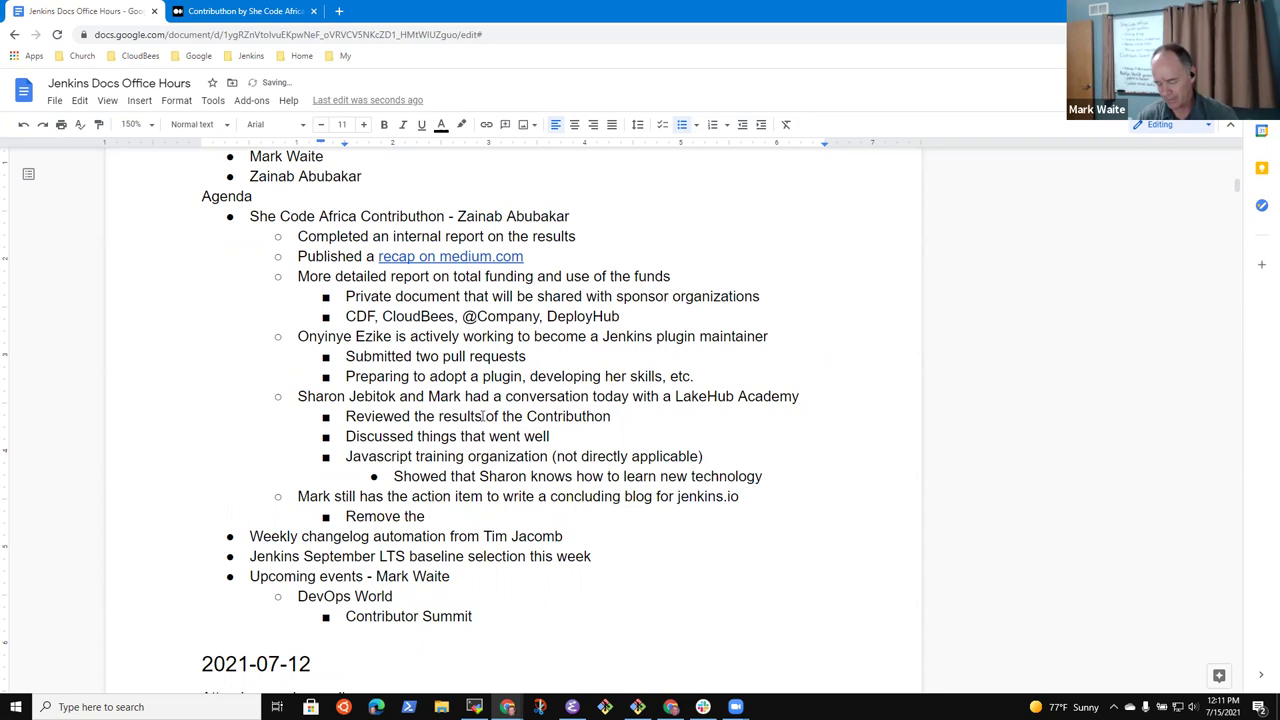
pyautogui.write('images from the ')
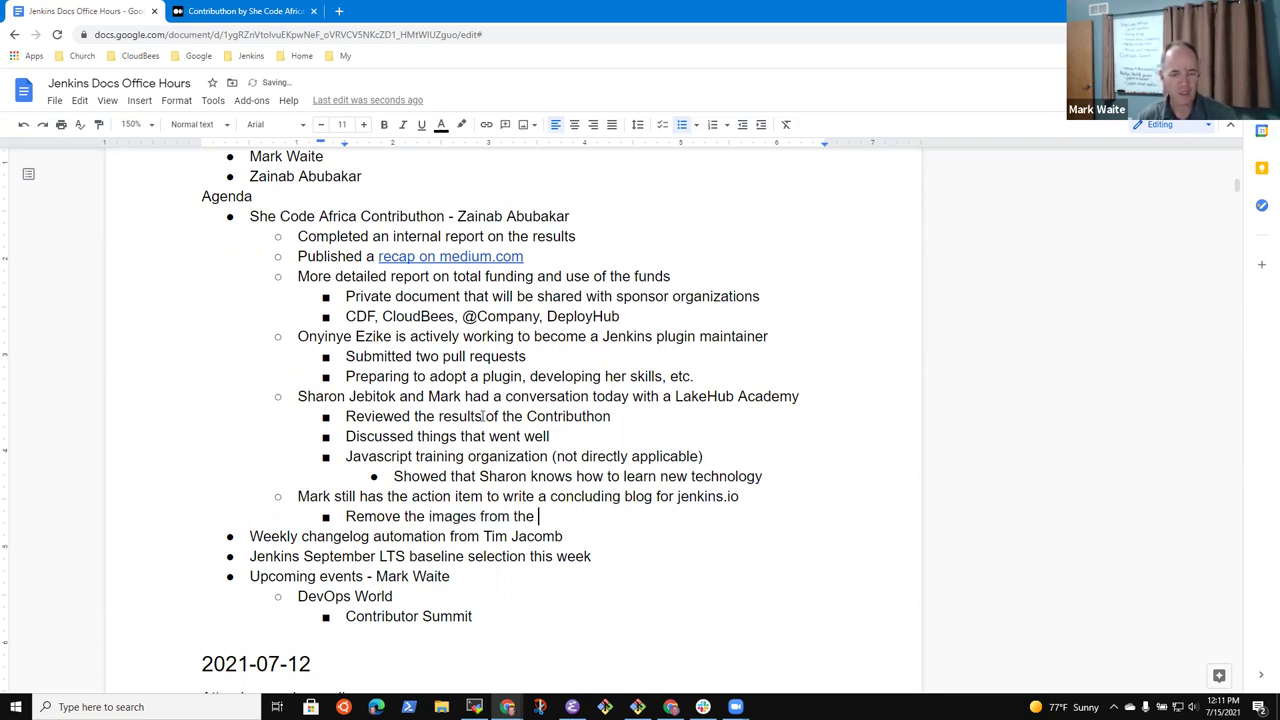
pyautogui.write('Jenkins Jumb')
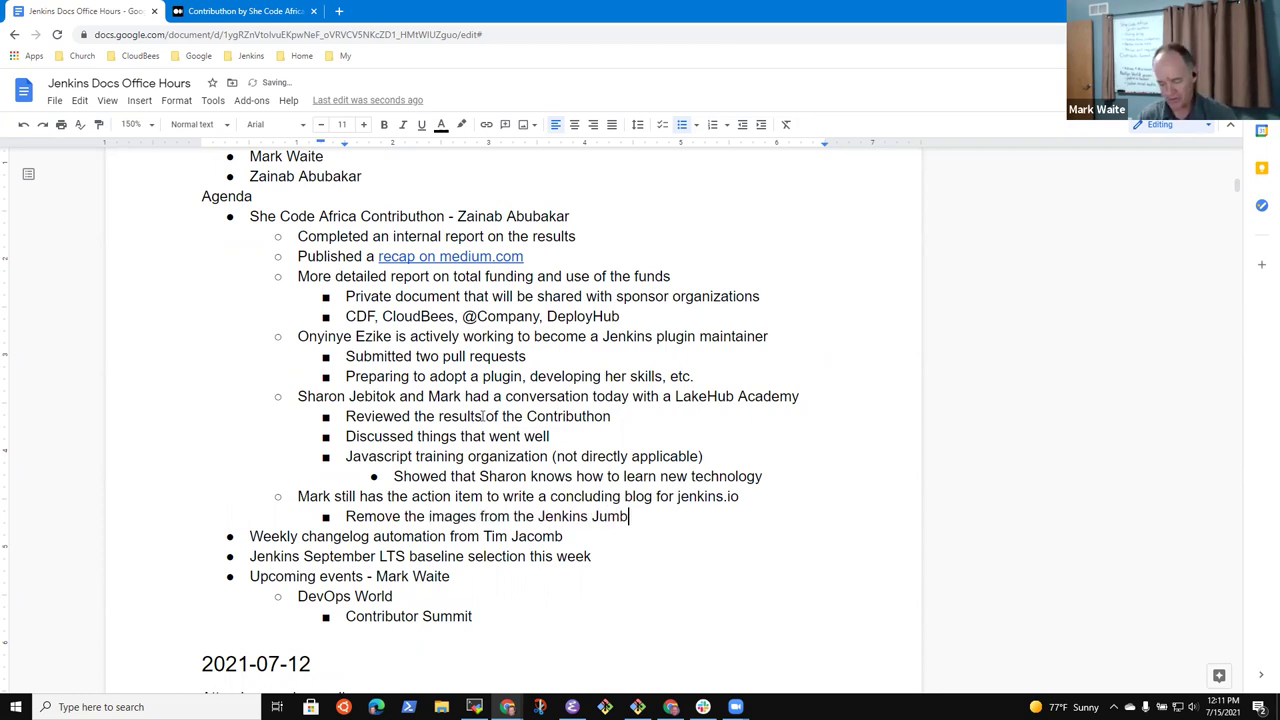
pyautogui.write('otron')
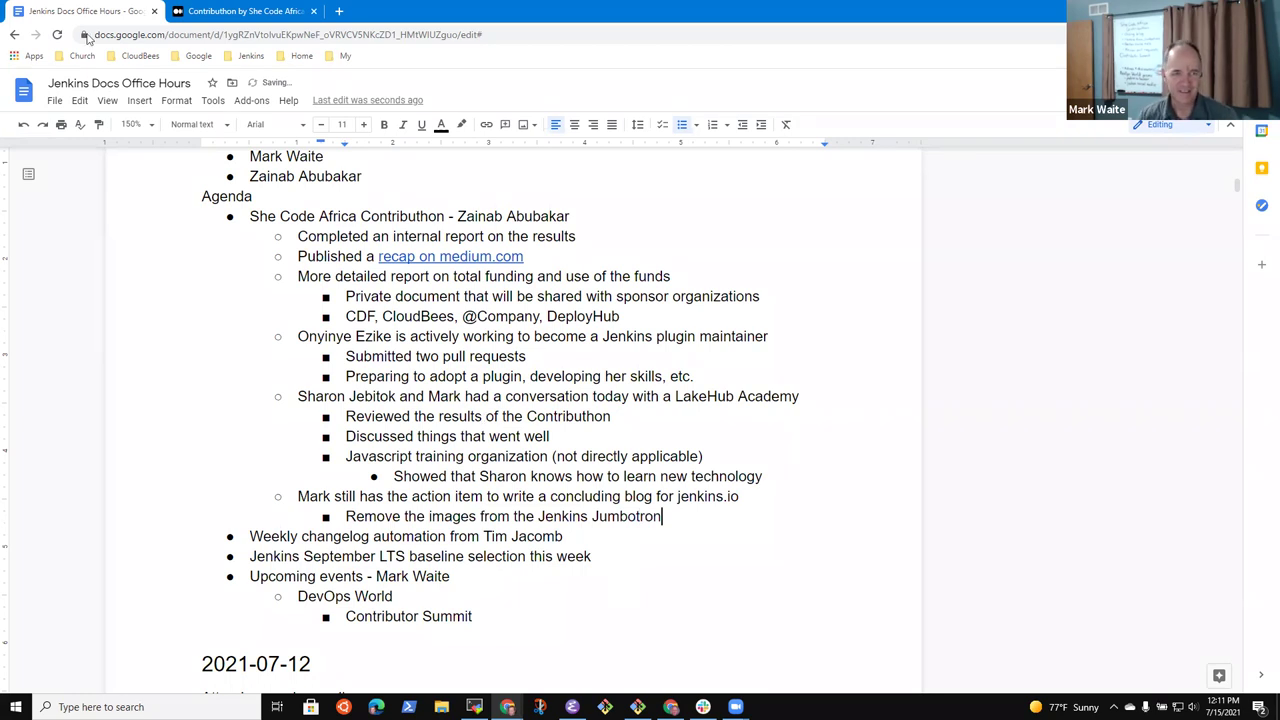
# Open jenkins.io from the Jenkins bookmarks folder in a new tab
pyautogui.click(338, 12)
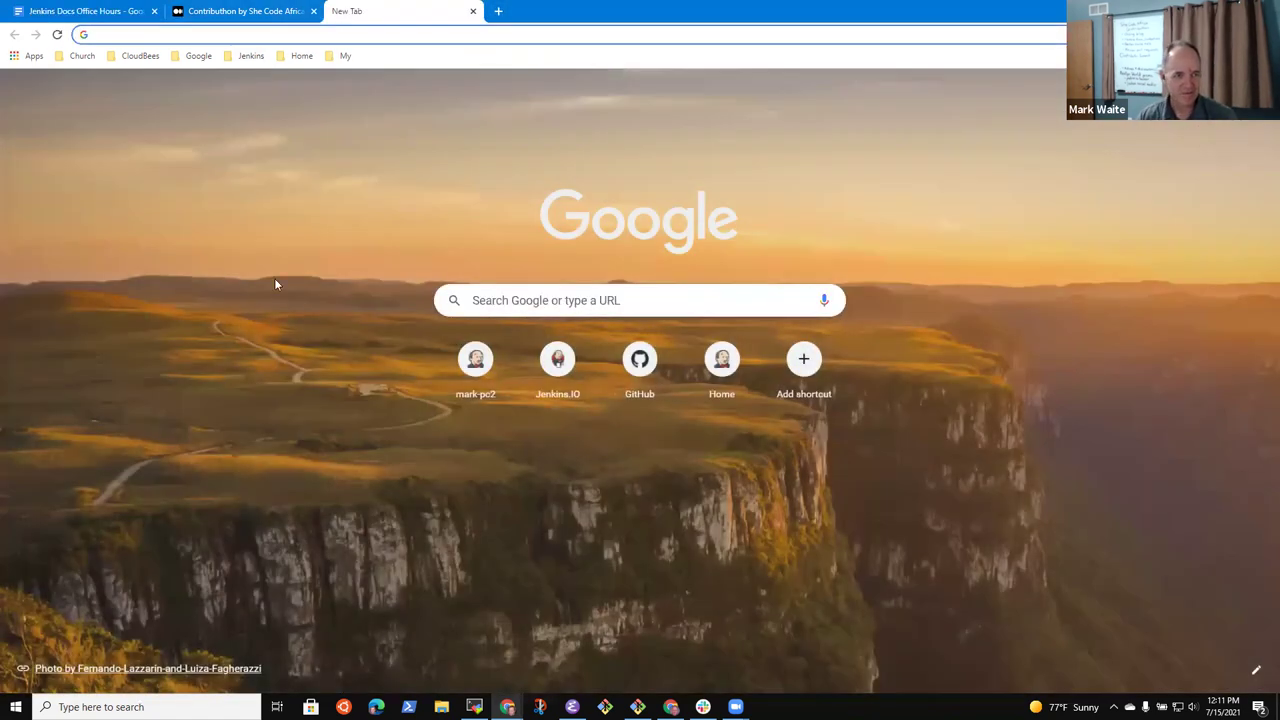
pyautogui.click(251, 56)
pyautogui.click(261, 212)
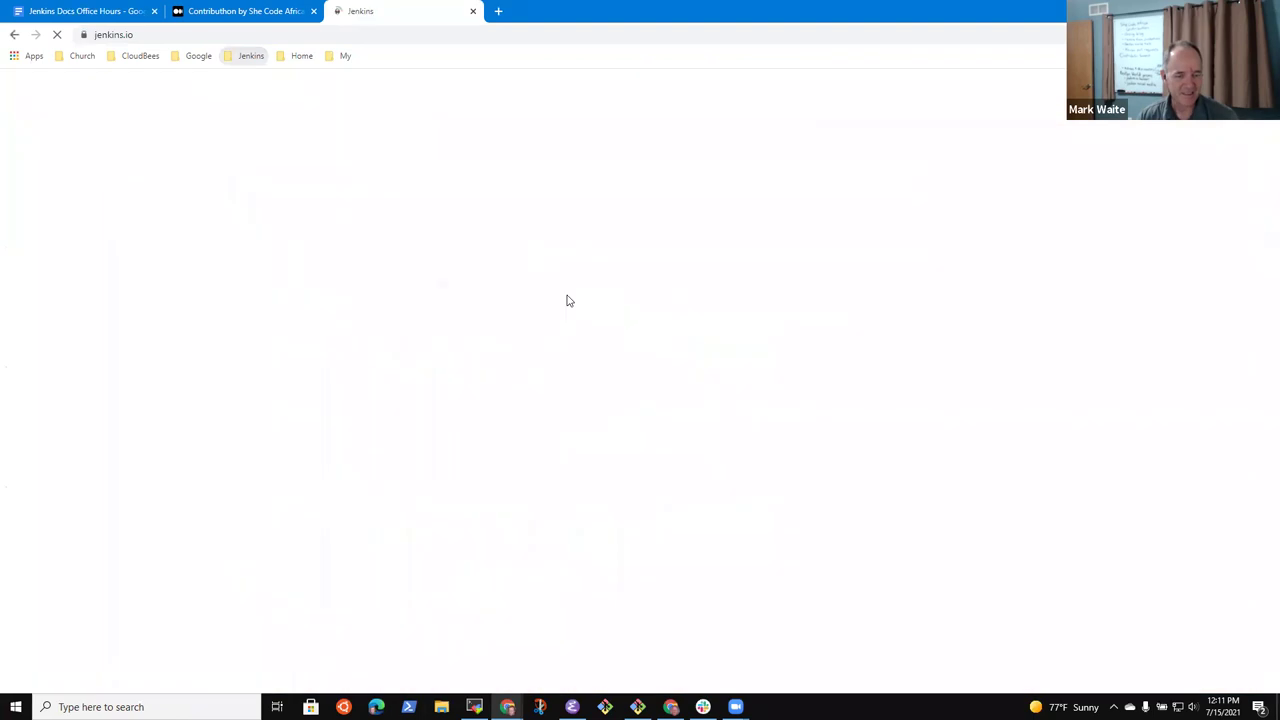
# Browse the front-page banner slides, including cdCon and Contributhon, then return to the notes
pyautogui.click(618, 624)
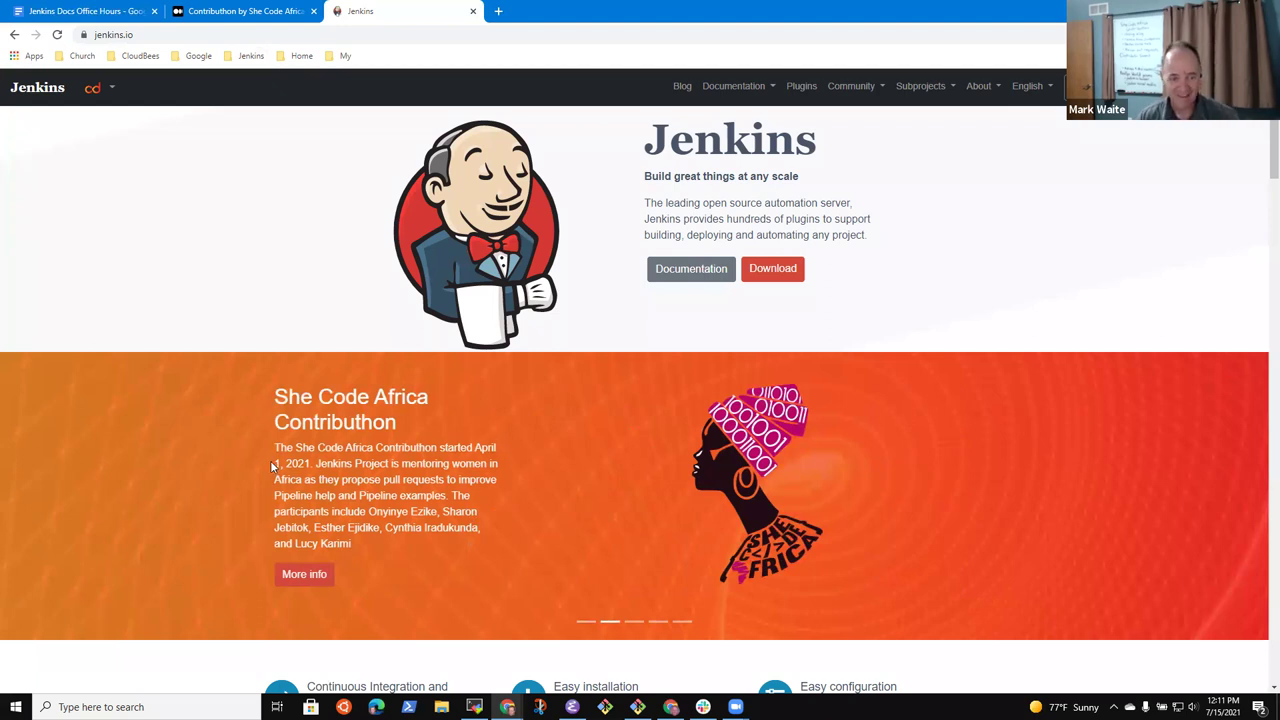
pyautogui.click(638, 621)
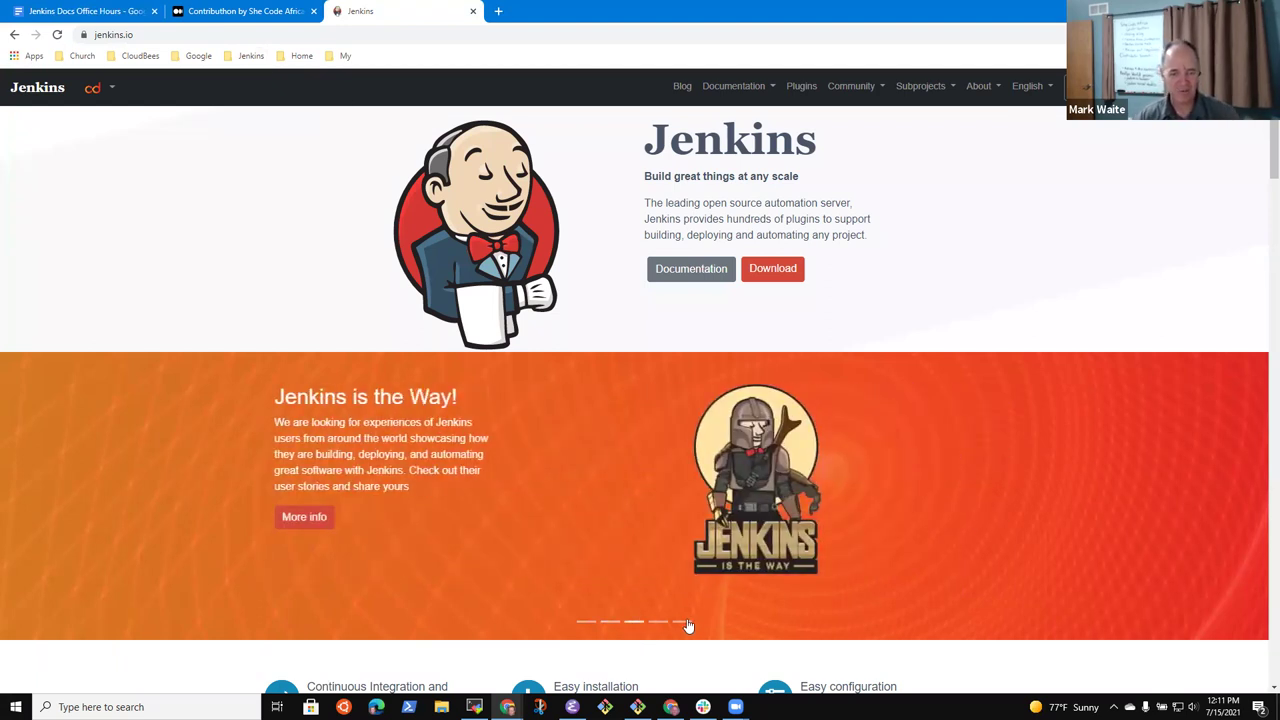
pyautogui.click(658, 622)
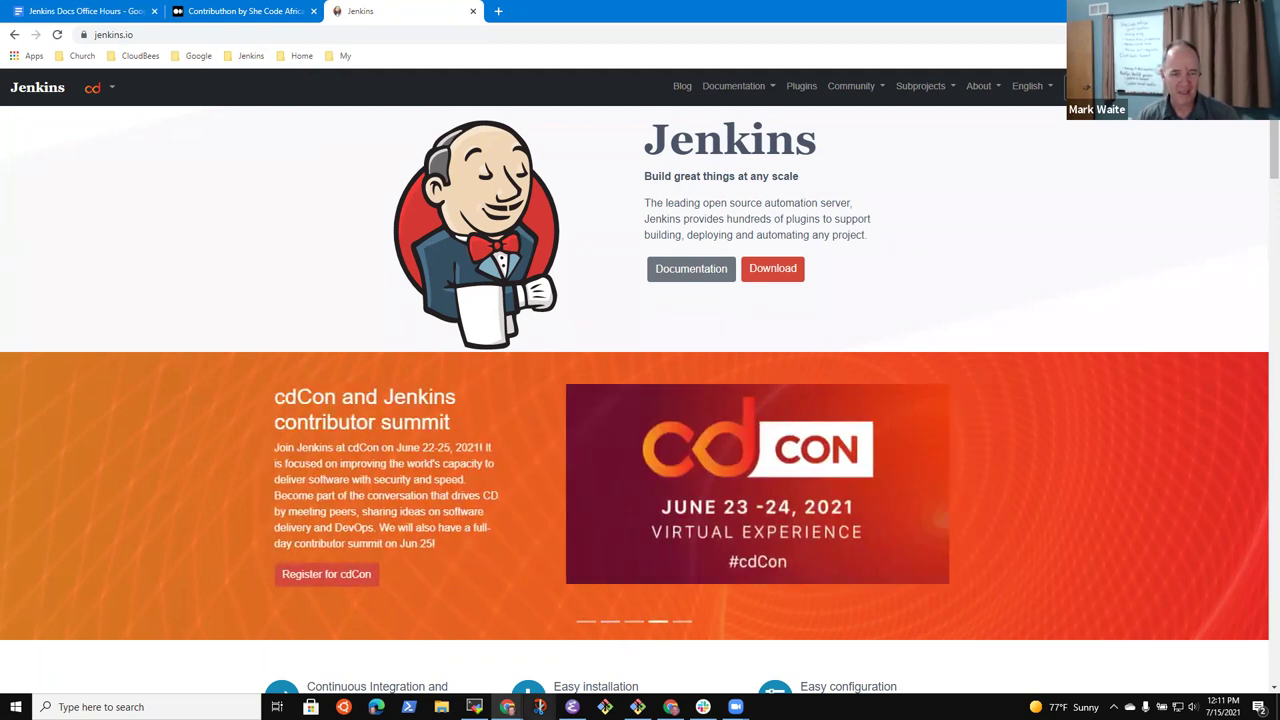
pyautogui.click(612, 622)
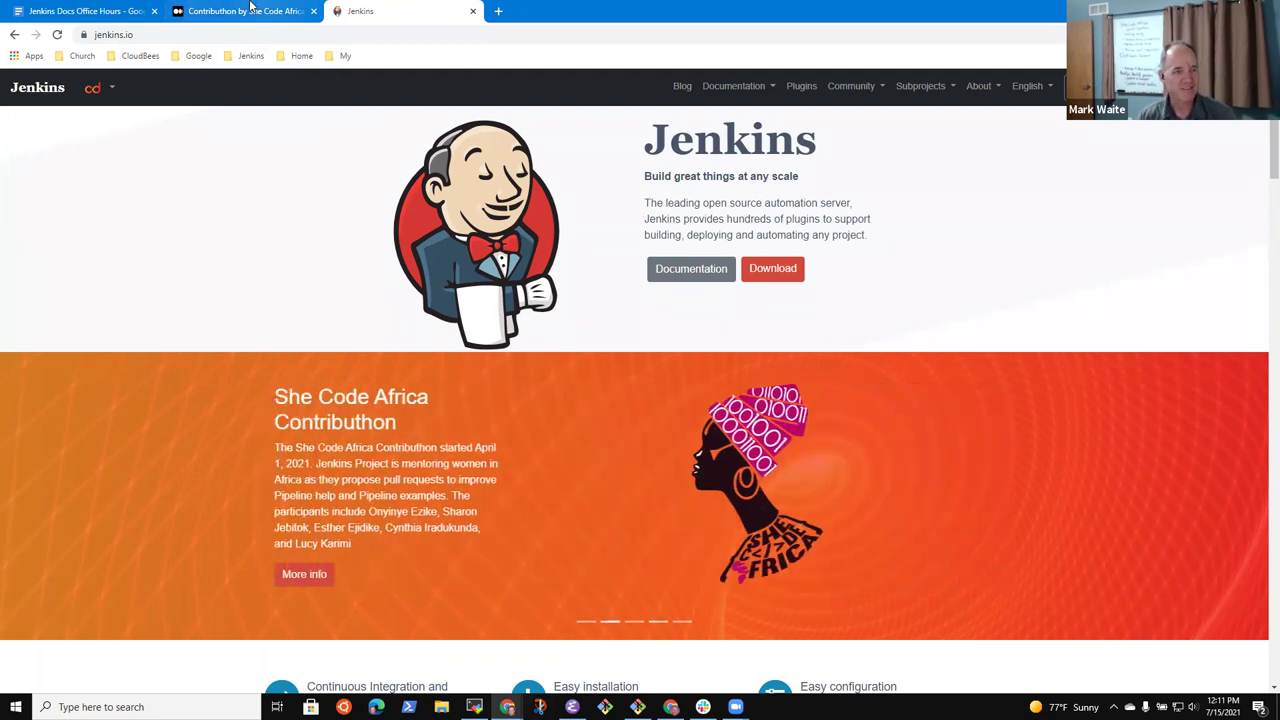
pyautogui.click(240, 11)
pyautogui.click(105, 11)
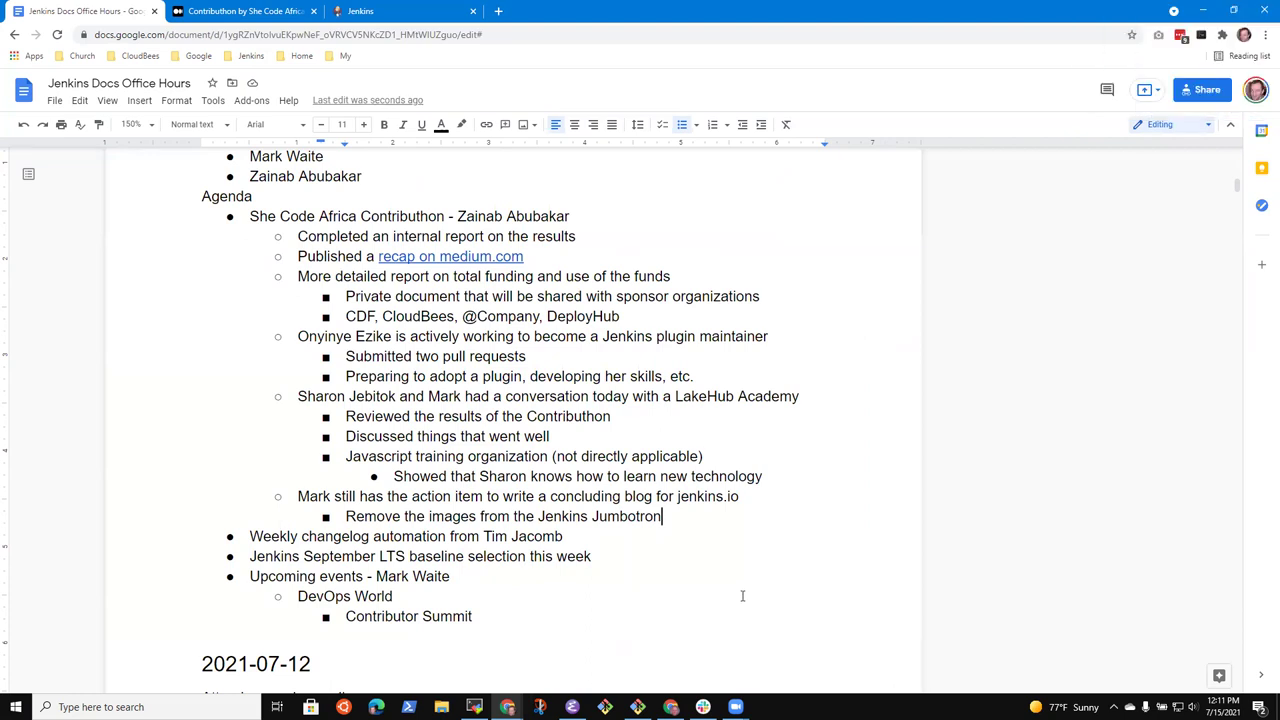
# Add the sub-point 'Will replace with an announcement for DevOps World'
pyautogui.press('Return')
pyautogui.write('Will')
pyautogui.hotkey('ctrl', 'BackSpace')
pyautogui.write('Will replace with an announcement for ')
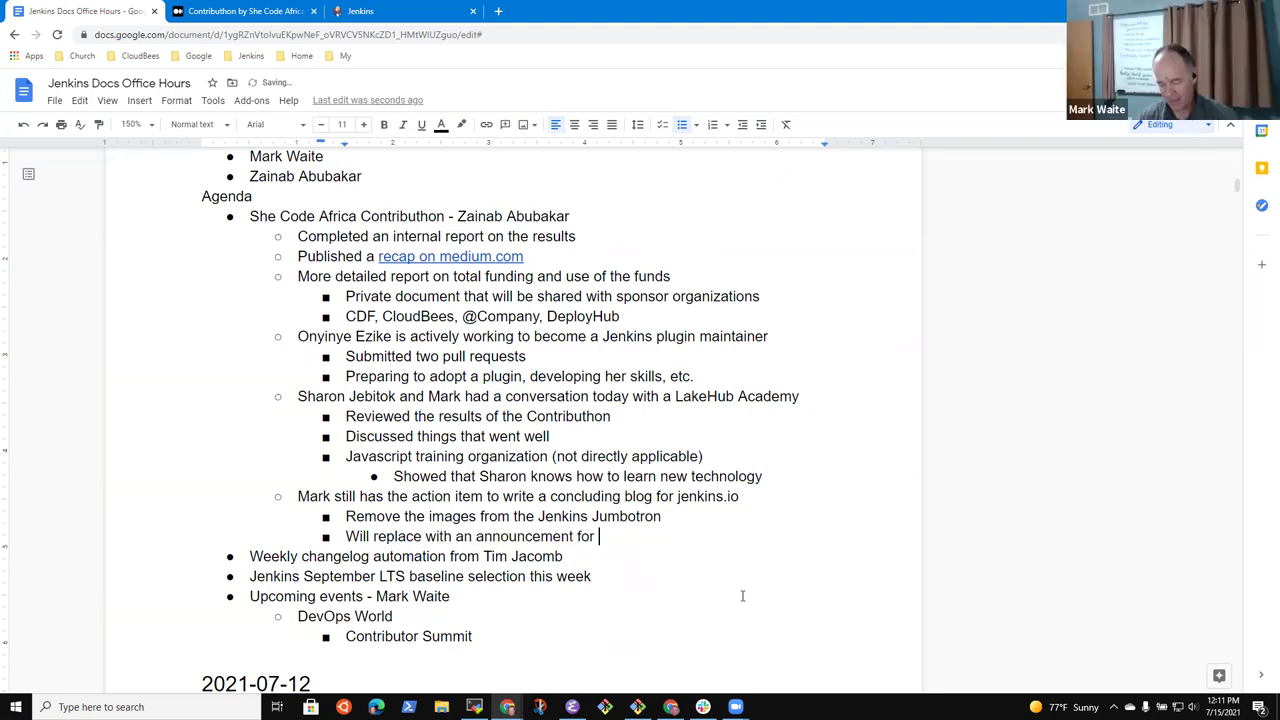
pyautogui.write('DevOps World')
# Add an indented note: 'Will do that during Monday's Docs office hours APAC'
pyautogui.press('Return')
pyautogui.press('Tab')
pyautogui.write('Will  do')
pyautogui.press('BackSpace')
pyautogui.press('BackSpace')
pyautogui.press('BackSpace')
pyautogui.write('do that during Monday')
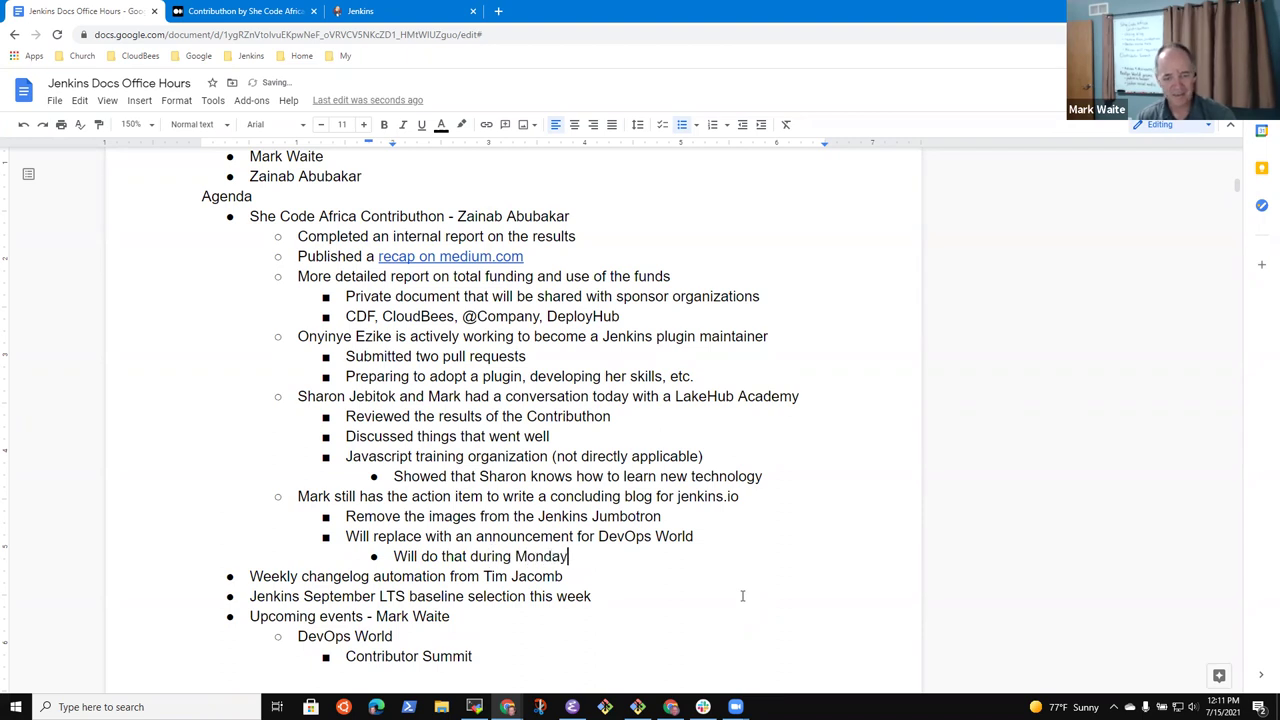
pyautogui.write("'s Docs office ")
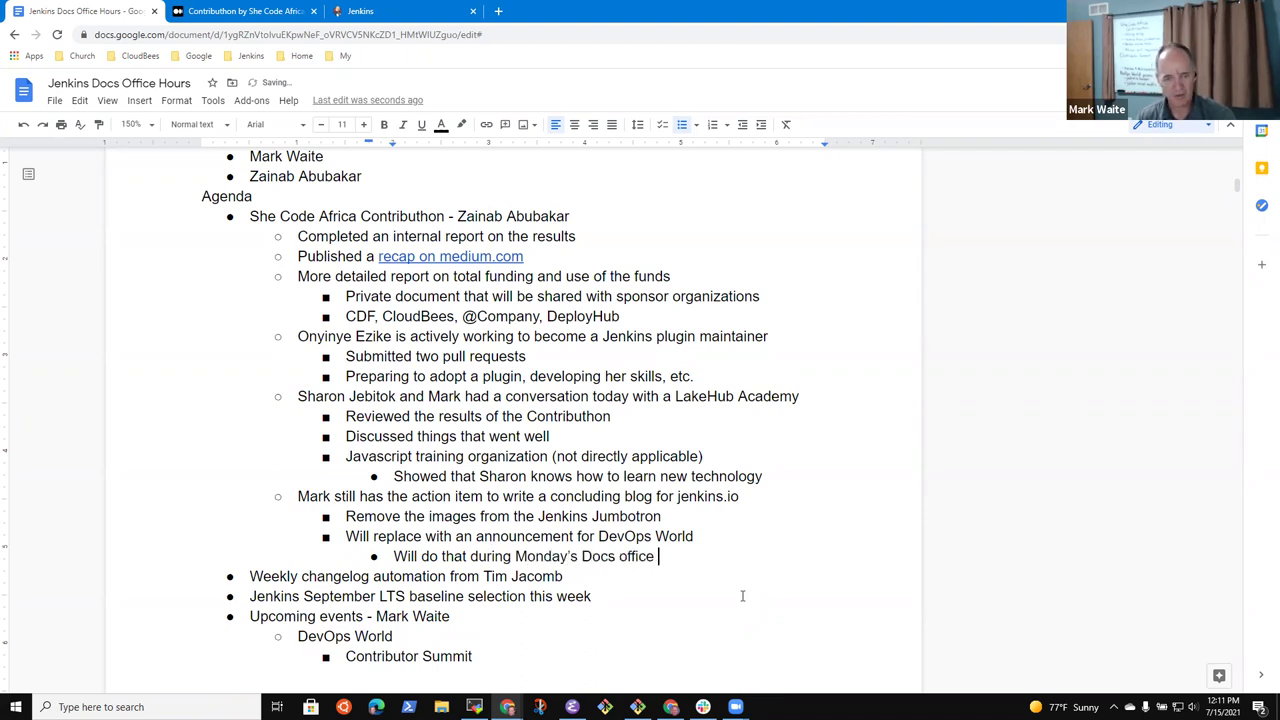
pyautogui.write('hours APAC')
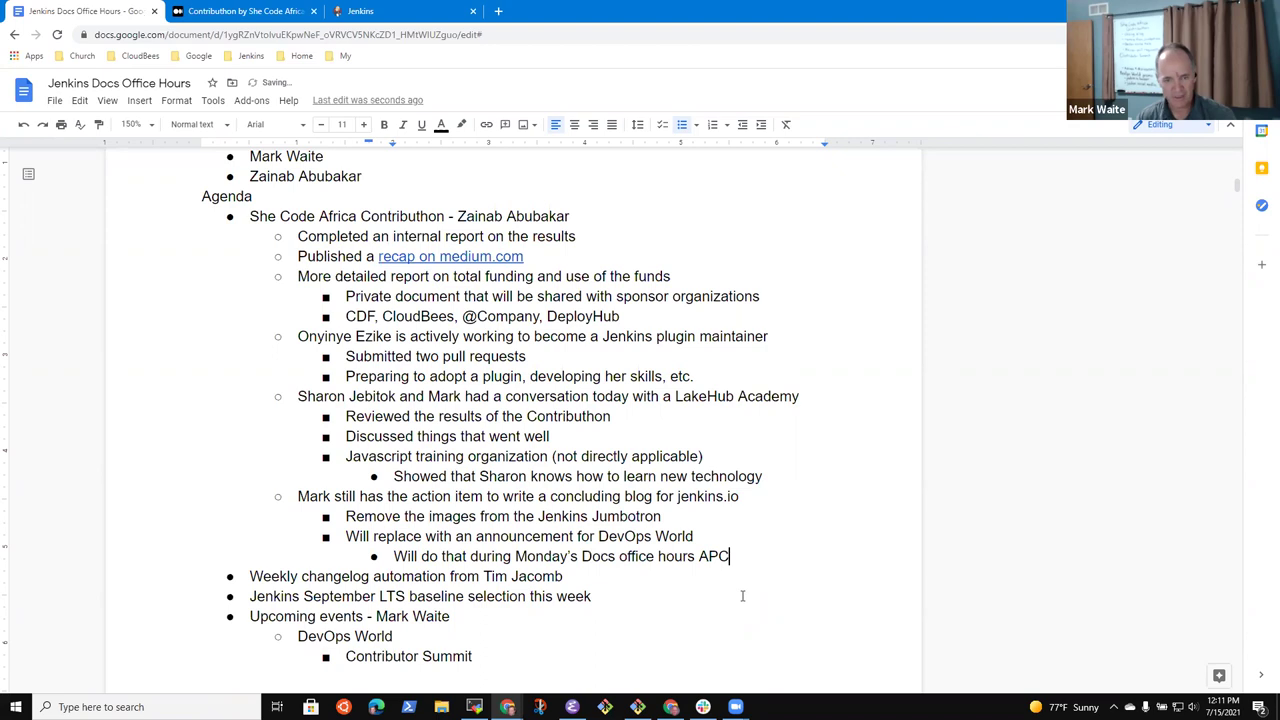
# Add a deeper note that a named contributor 'wants to learn how to do it'
pyautogui.press('Return')
pyautogui.press('Tab')
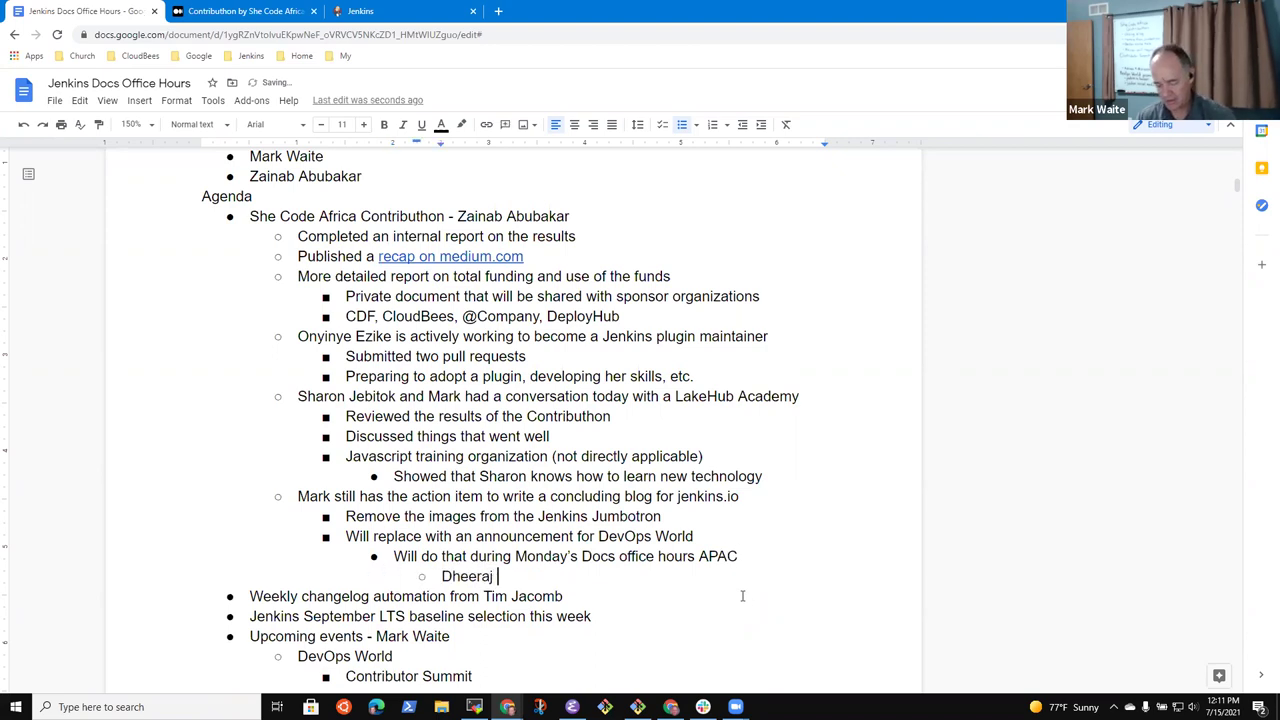
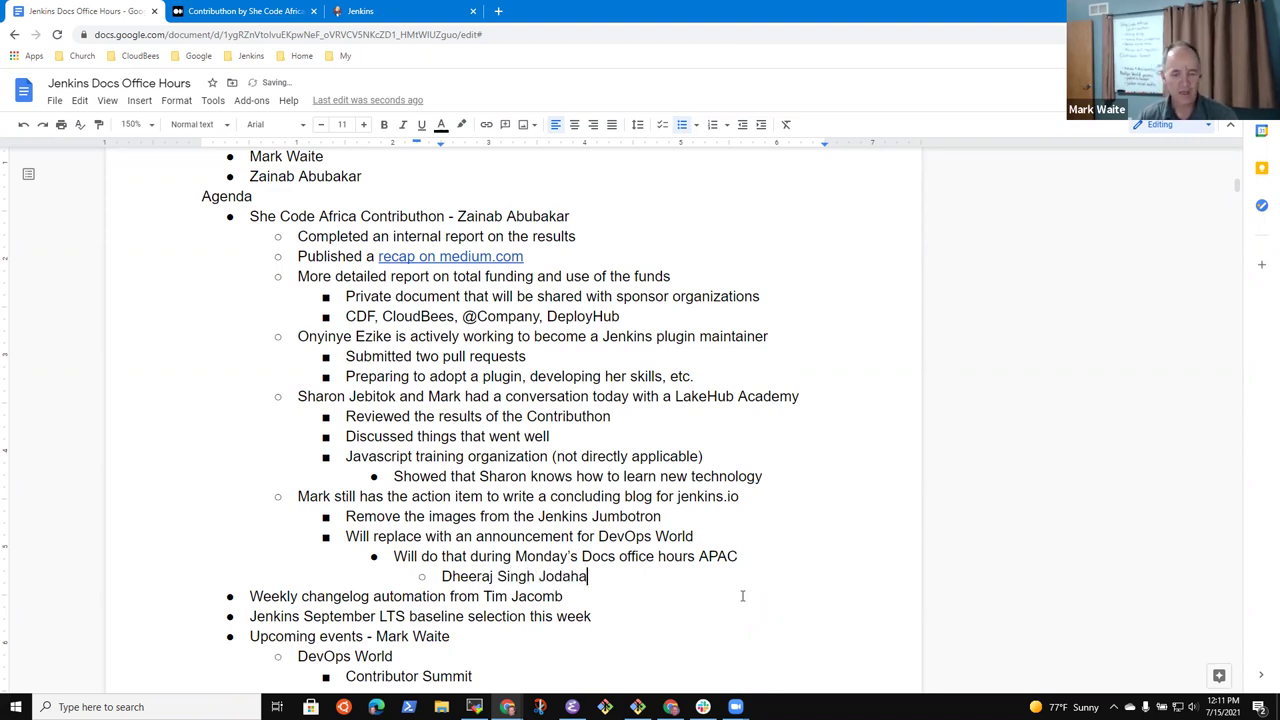
pyautogui.write('ha wants to ')
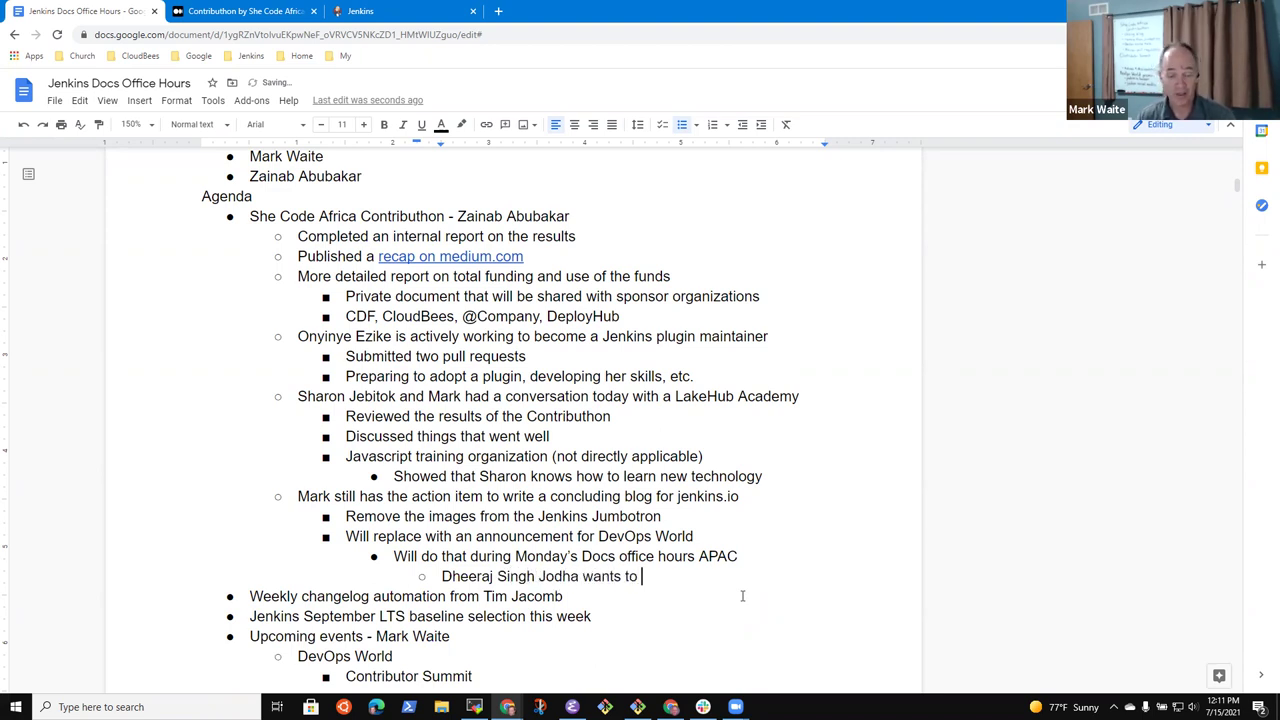
pyautogui.write('learn how to d')
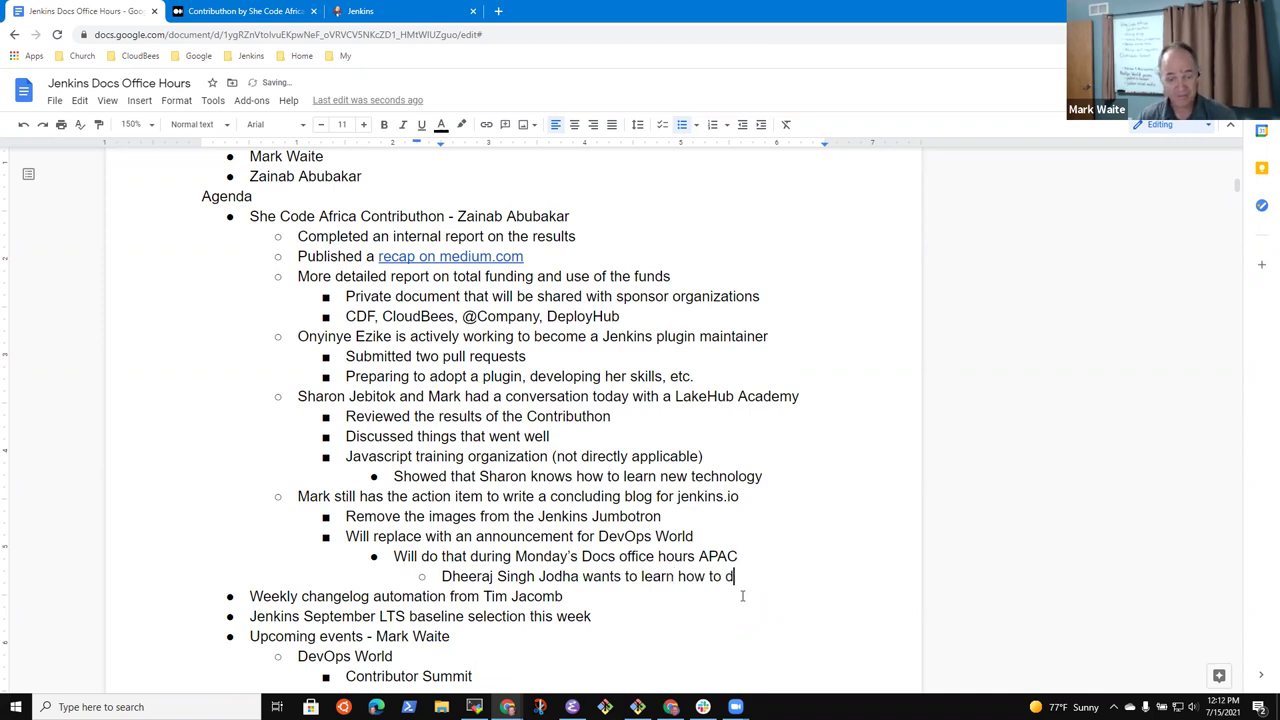
pyautogui.write('o it')
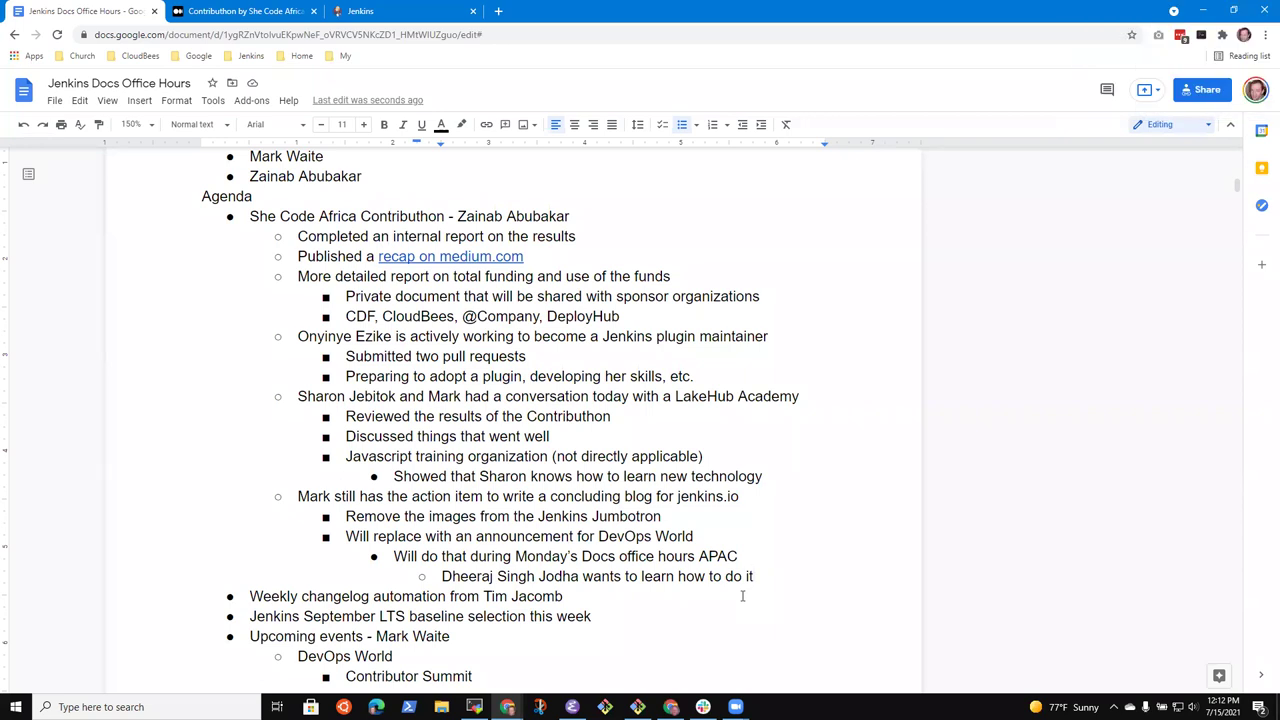
# Add the point 'Is Jenkins interested in upcoming cohorts of Contributhon'
pyautogui.press('Return')
pyautogui.hotkey('shift', 'Tab')
pyautogui.hotkey('shift', 'Tab')
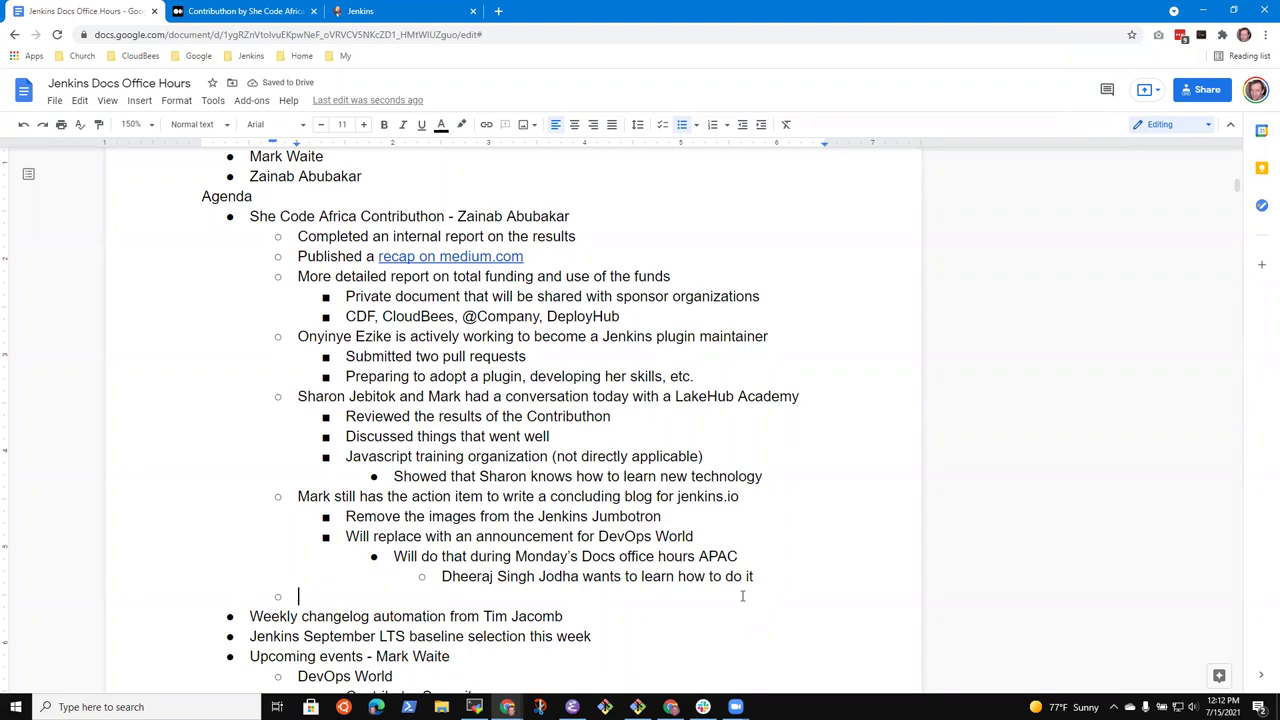
pyautogui.write('Is Jenkins ')
pyautogui.write('intrested')
pyautogui.hotkey('ctrl', 'BackSpace')
pyautogui.write('intereste')
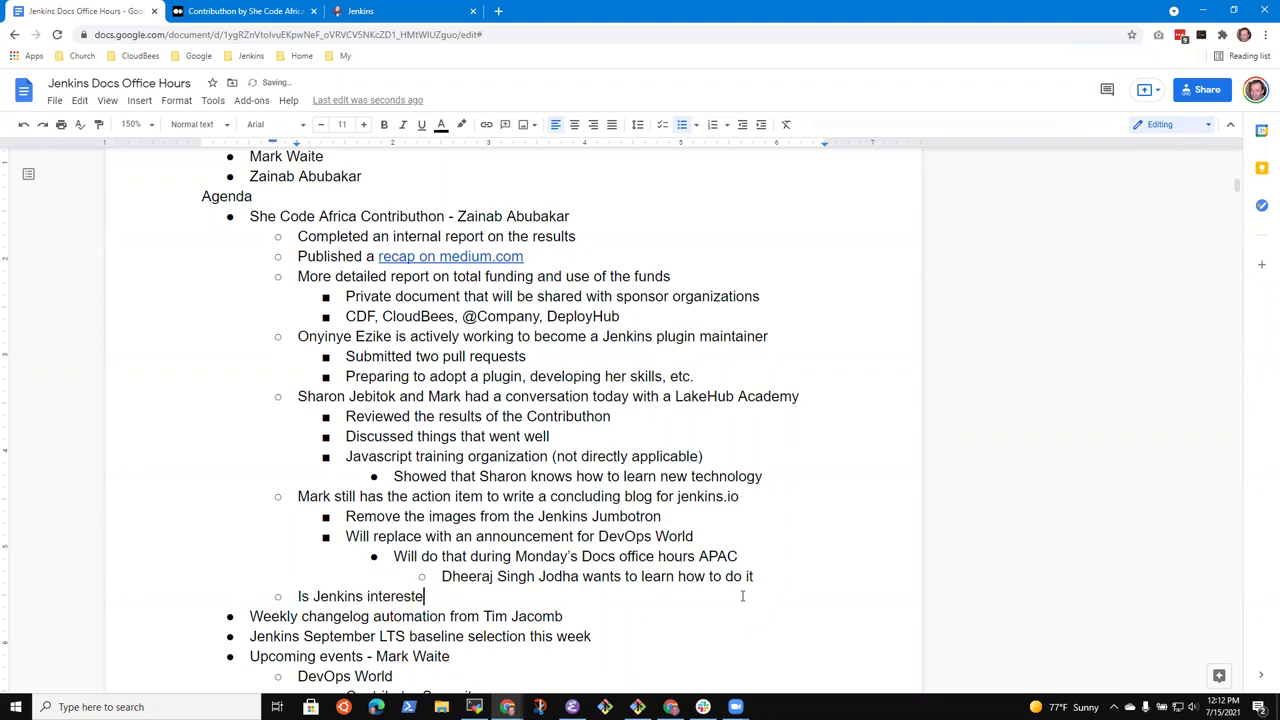
pyautogui.write('d in upcoming cohorts')
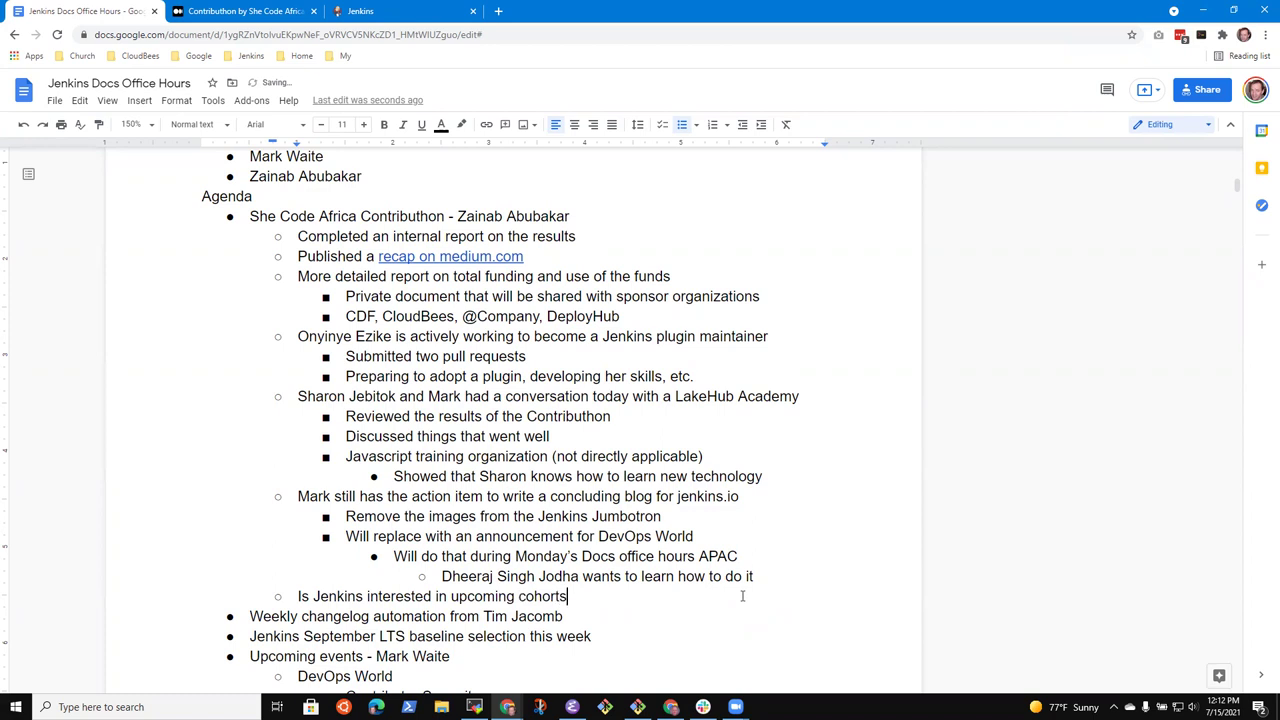
pyautogui.write(' of Contributhon')
# Add the indented sub-point 'Considering making it a yearly program'
pyautogui.press('Return')
pyautogui.press('Tab')
pyautogui.write('Contri')
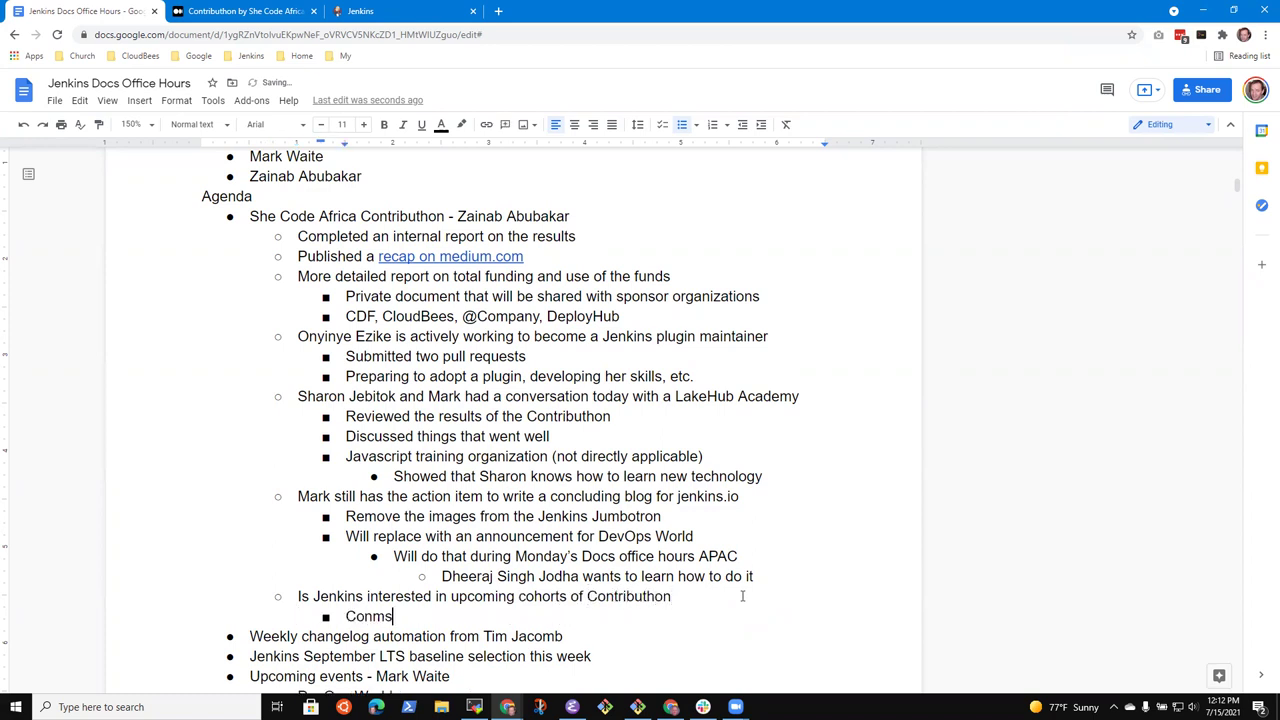
pyautogui.press('BackSpace')
pyautogui.press('BackSpace')
pyautogui.press('BackSpace')
pyautogui.press('BackSpace')
pyautogui.write('nsidering making it a ')
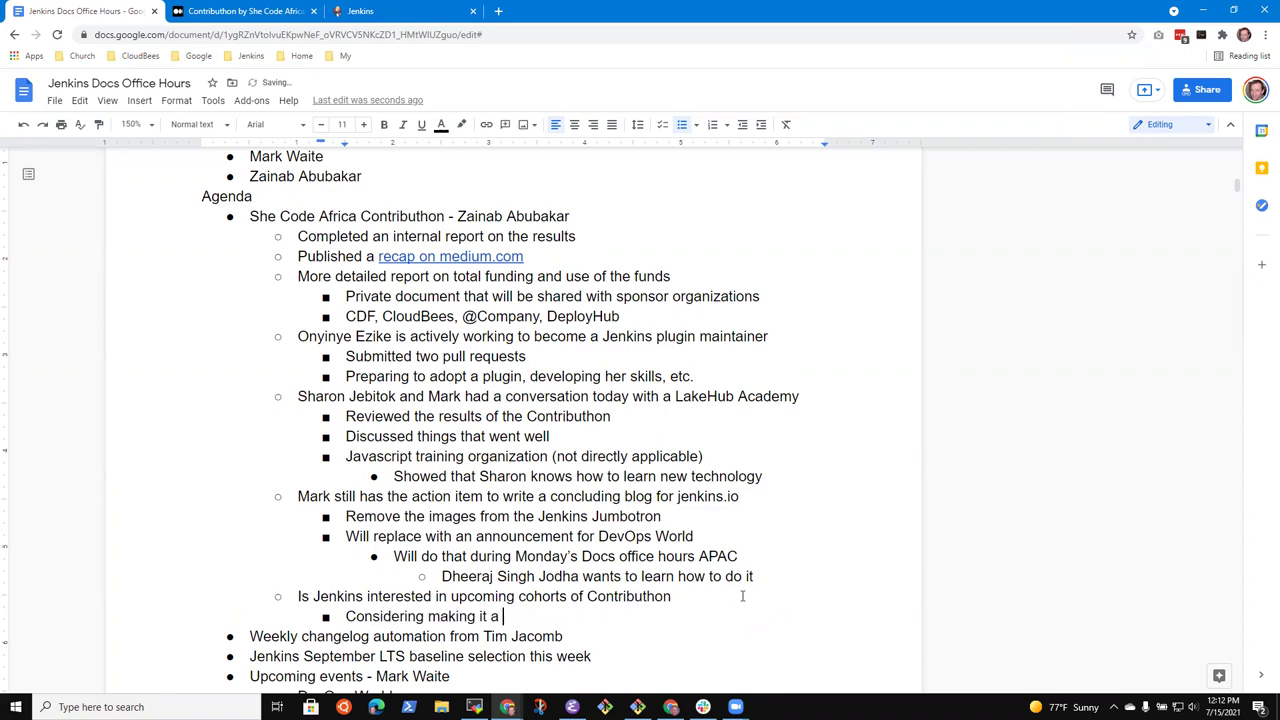
pyautogui.write('yearly program')
# Add the sub-point 'Likely start discussions with mentoring organizations end of year'
pyautogui.press('Return')
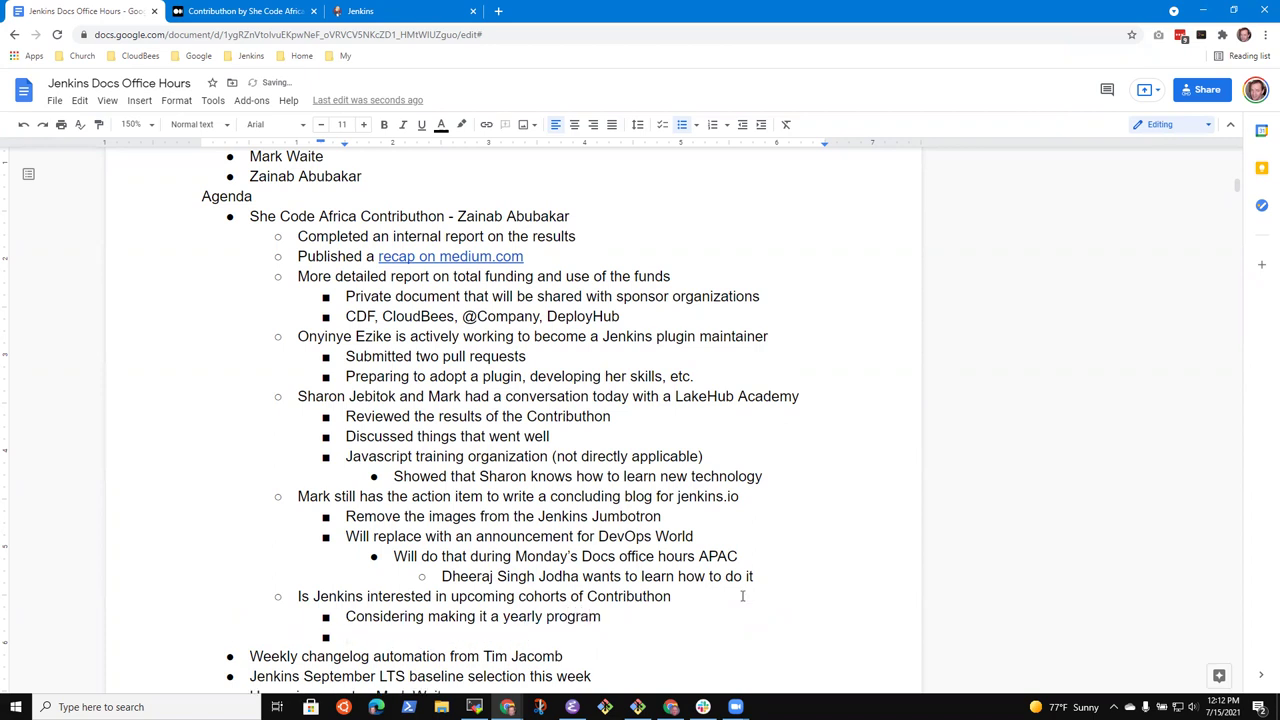
pyautogui.write('M')
pyautogui.press('BackSpace')
pyautogui.write('Want to')
pyautogui.press('BackSpace')
pyautogui.press('BackSpace')
pyautogui.press('BackSpace')
pyautogui.press('BackSpace')
pyautogui.press('BackSpace')
pyautogui.press('BackSpace')
pyautogui.press('BackSpace')
pyautogui.write('Likely start discu')
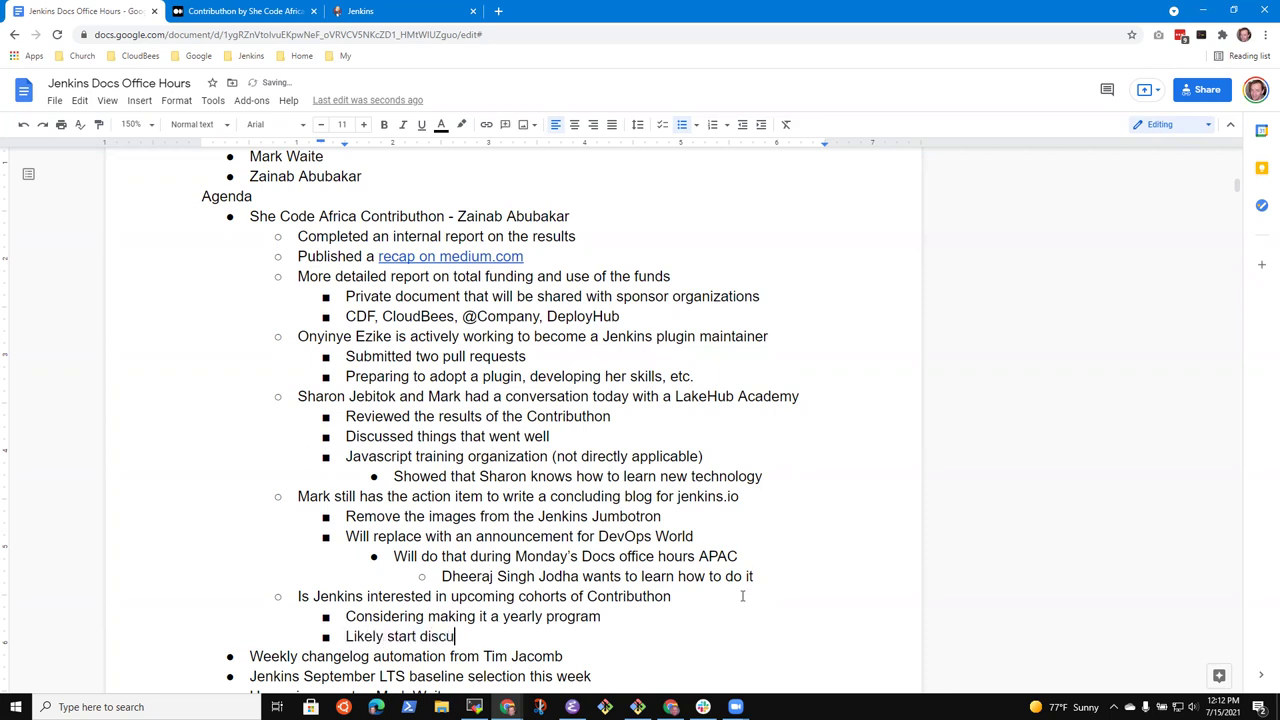
pyautogui.write('ssions with mentori')
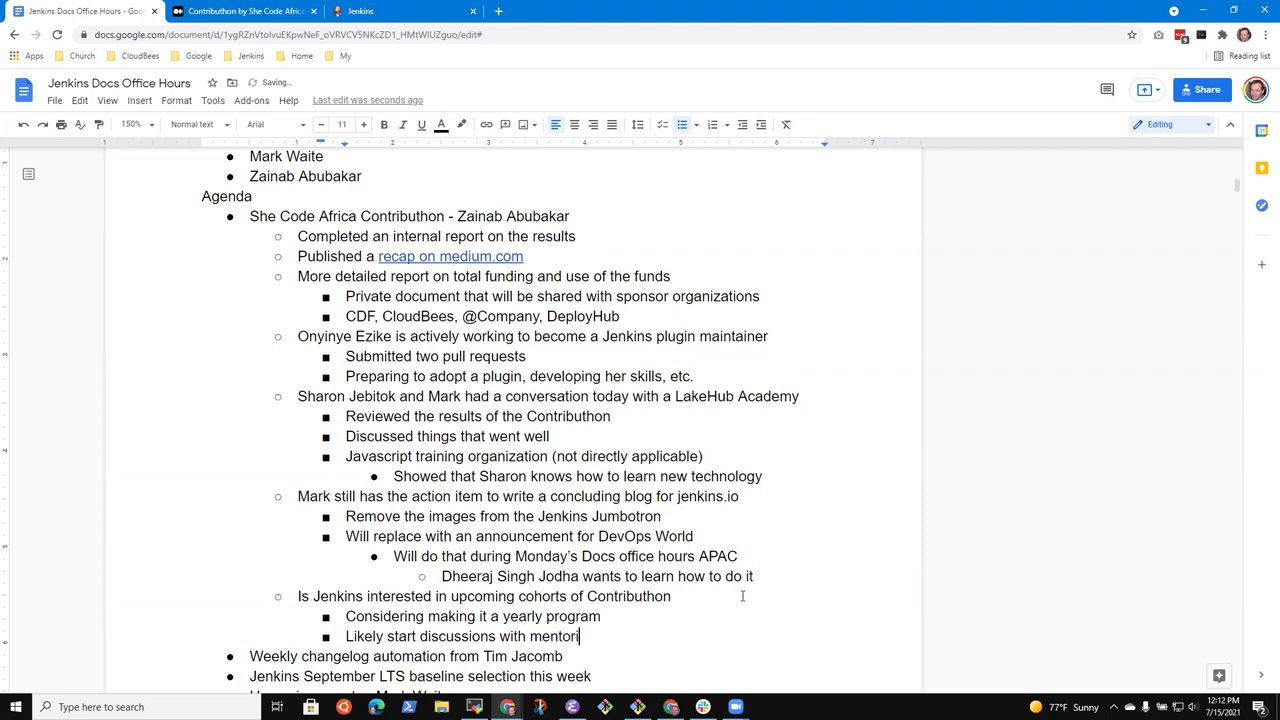
pyautogui.write('ng organizations end of year')
# Add the sub-point 'Considering giving two weeks before month for community bonding'
pyautogui.press('Return')
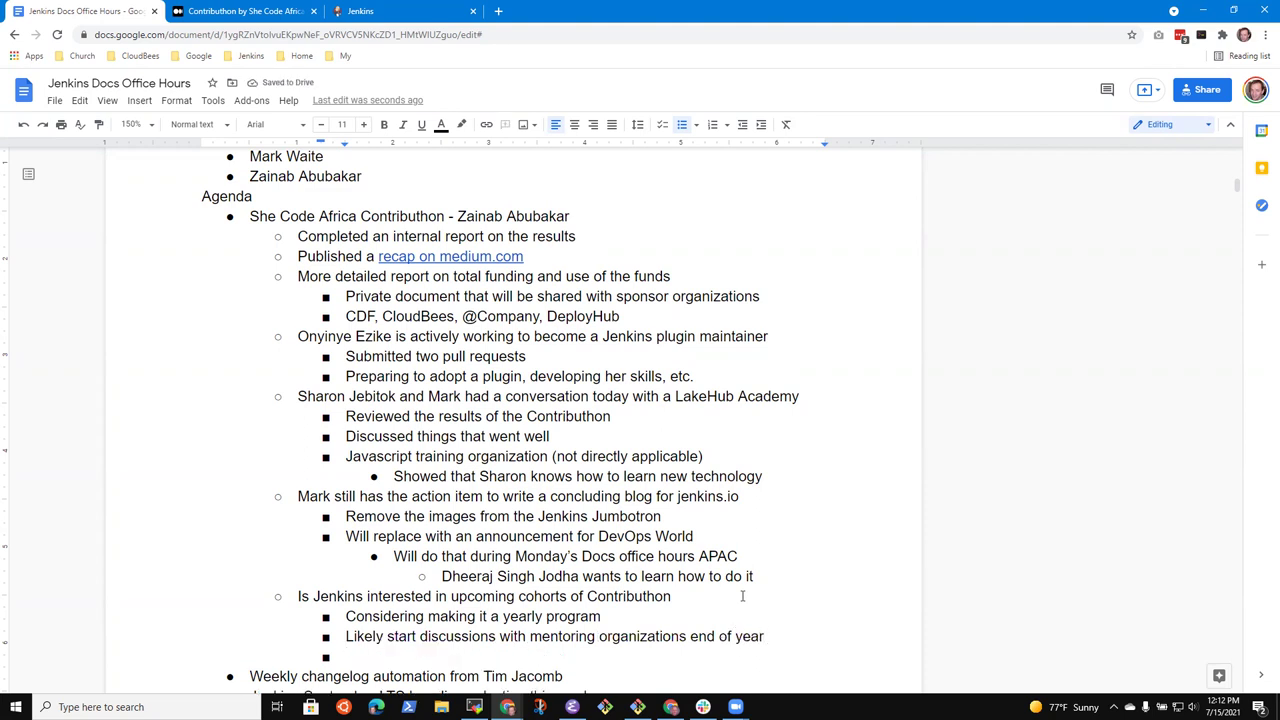
pyautogui.write('Conside')
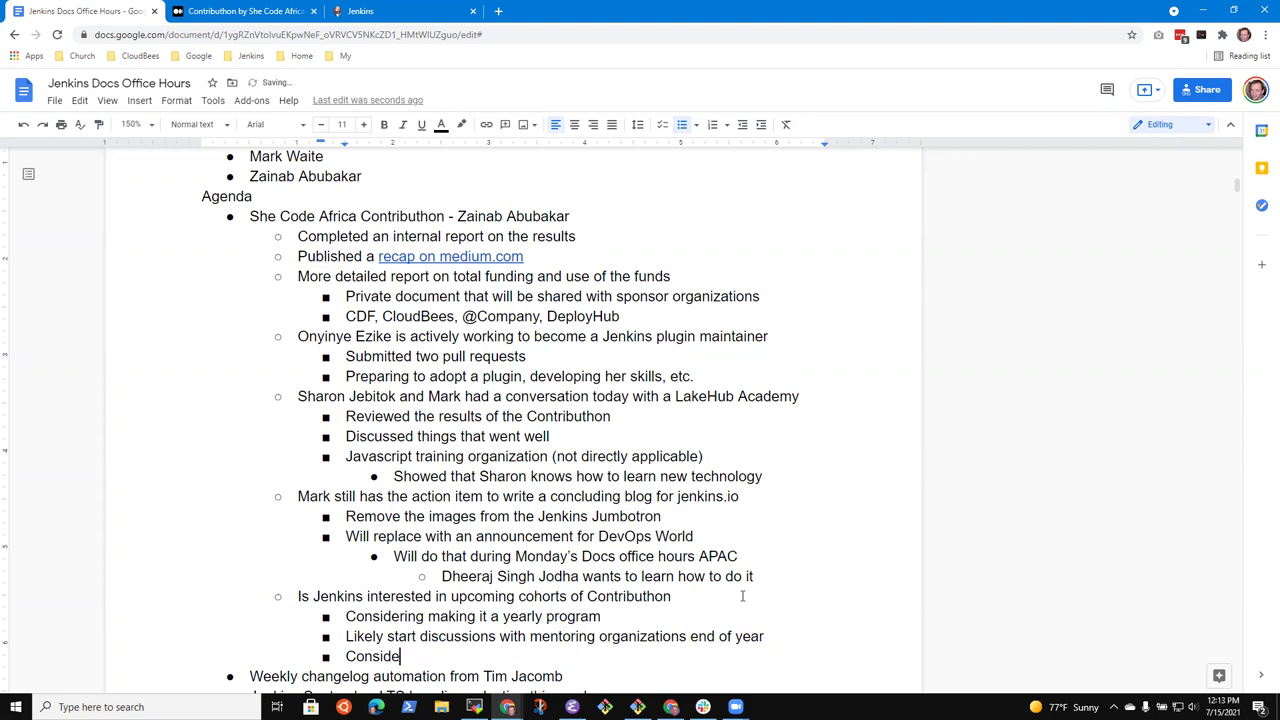
pyautogui.write('ring extending')
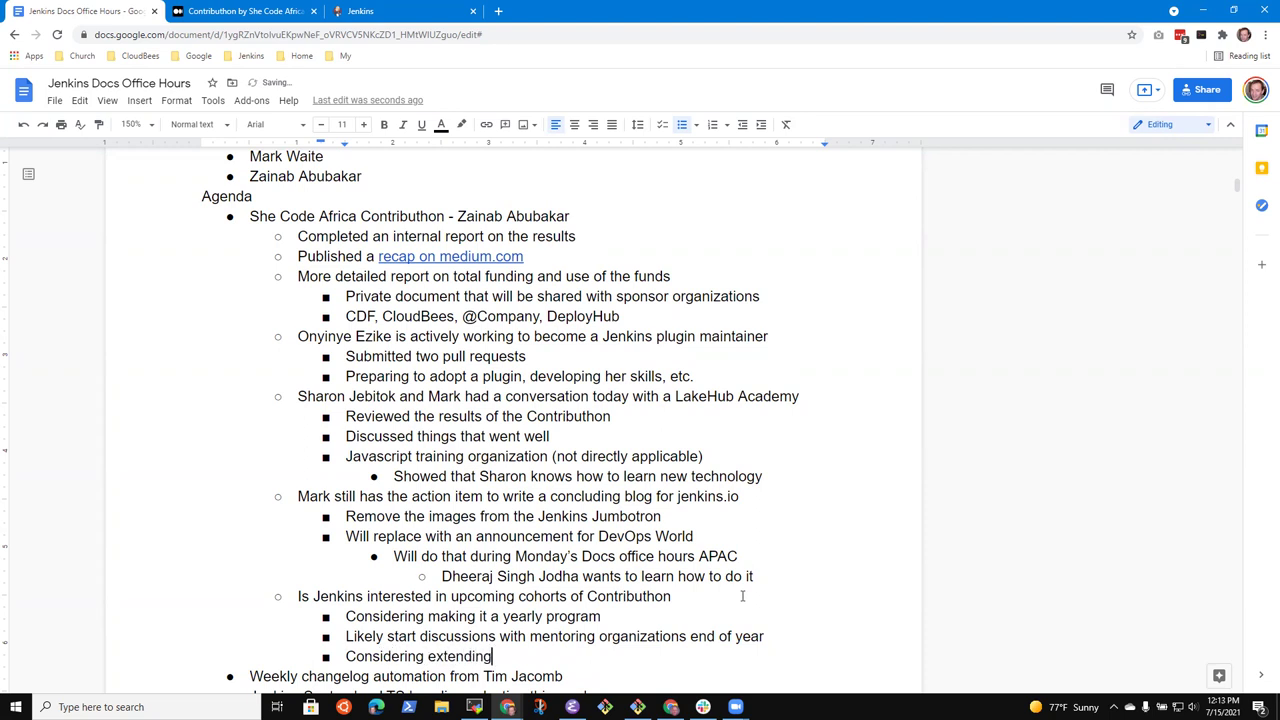
pyautogui.hotkey('ctrl', 'BackSpace')
pyautogui.write('giving two weeks before')
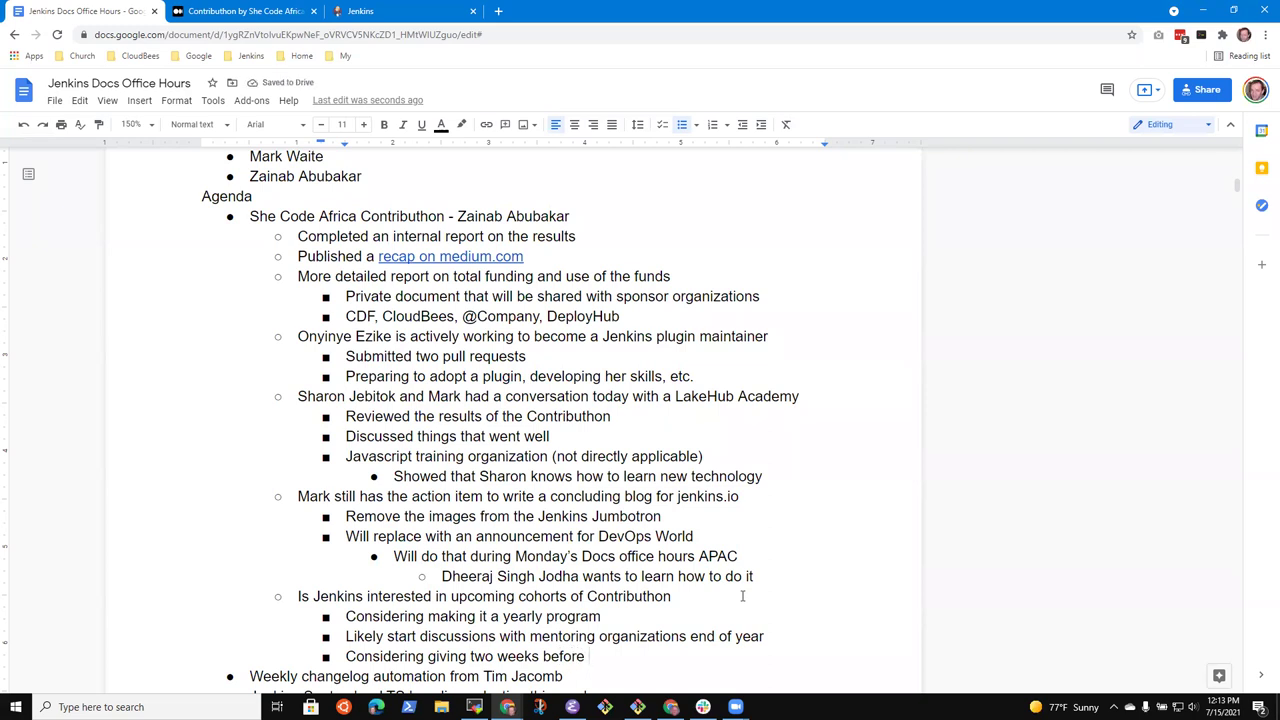
pyautogui.write(' official month for ')
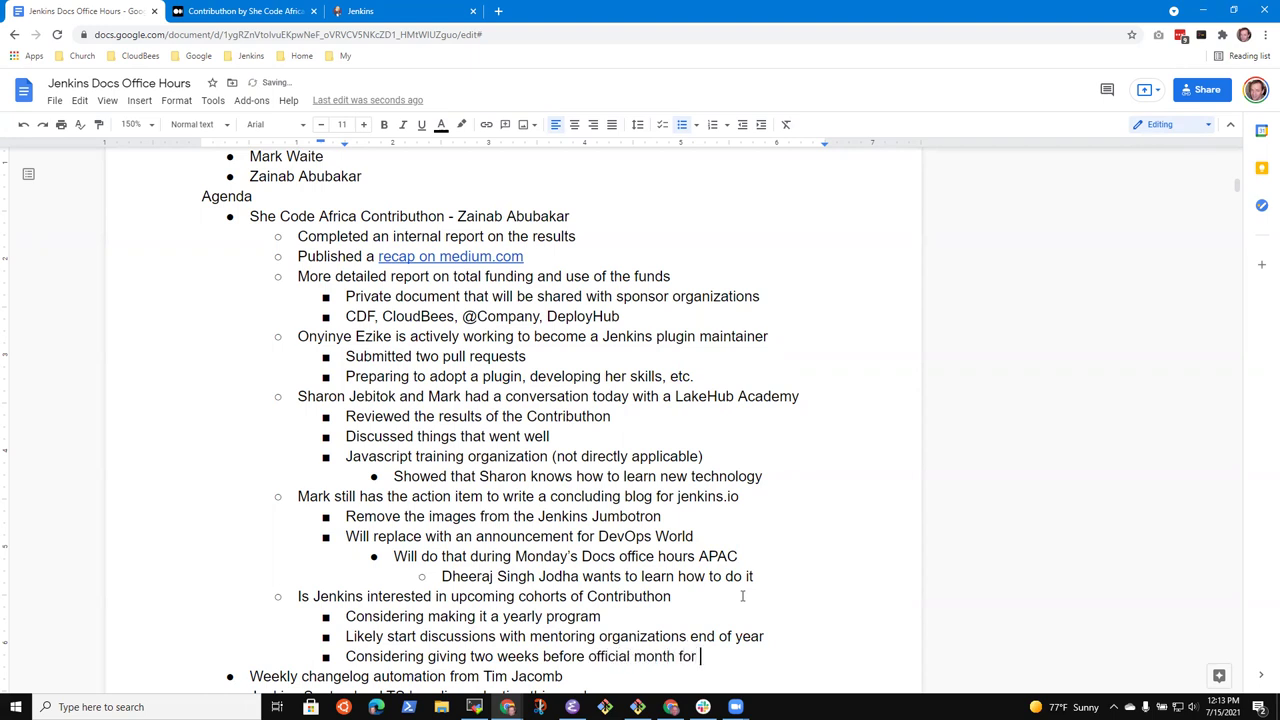
pyautogui.write('community bonding')
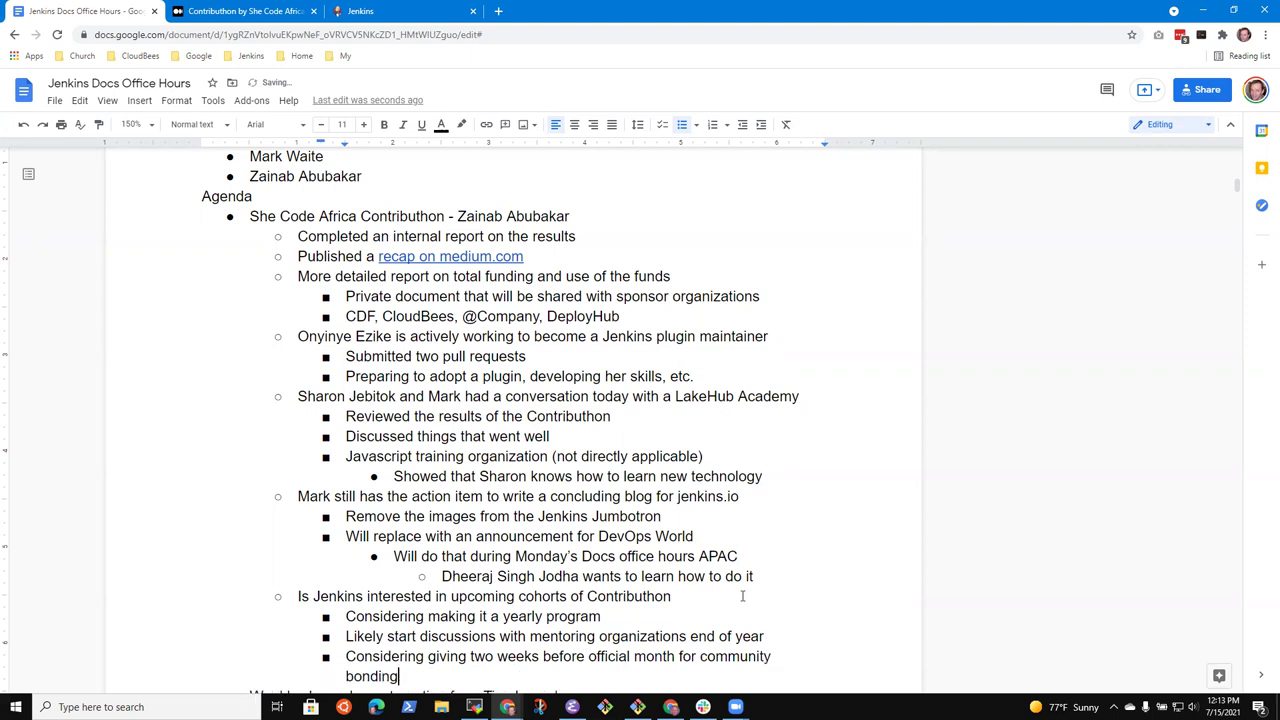
pyautogui.press('Up')
pyautogui.hotkey('ctrl', 'Right')
pyautogui.hotkey('ctrl', 'Right')
pyautogui.hotkey('ctrl', 'Right')
pyautogui.hotkey('ctrl', 'Right')
pyautogui.hotkey('ctrl', 'Right')
pyautogui.hotkey('ctrl', 'BackSpace')
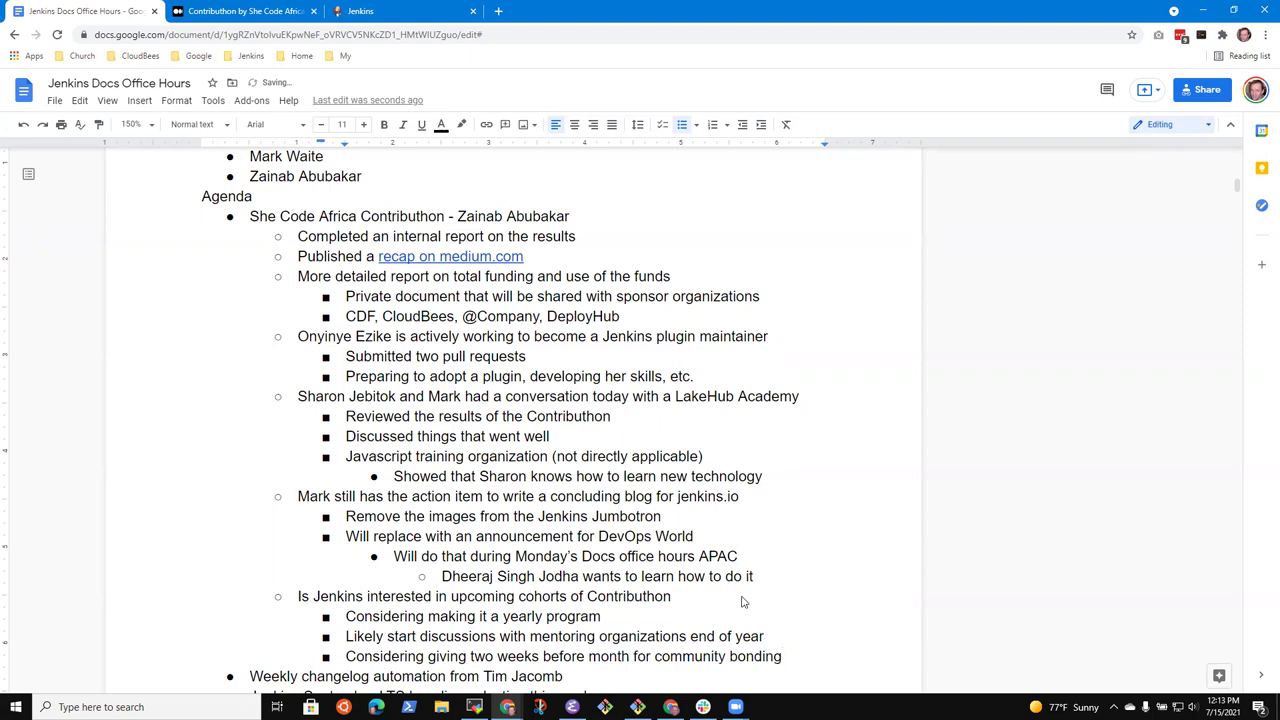
pyautogui.press('End')
# Add the indented note 'Allow time to configure development environments'
pyautogui.press('Return')
pyautogui.press('Tab')
pyautogui.write('Building')
pyautogui.hotkey('ctrl', 'BackSpace')
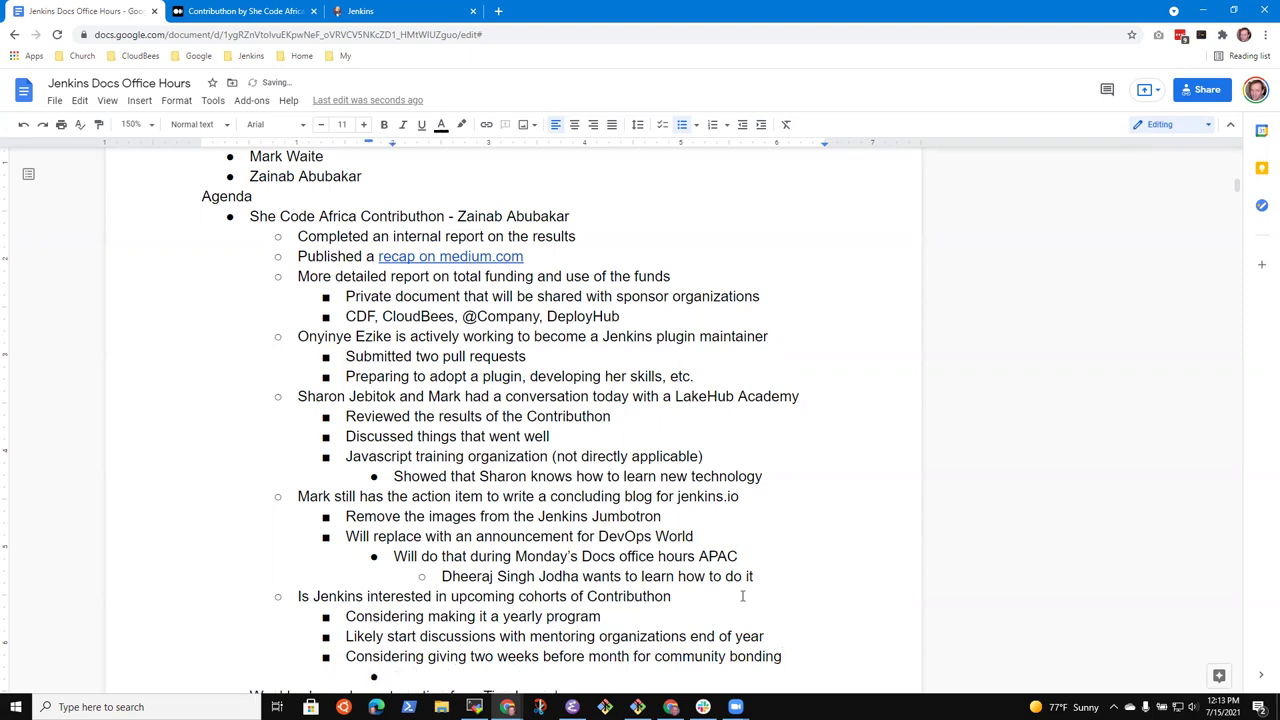
pyautogui.write('Creating')
pyautogui.hotkey('ctrl', 'BackSpace')
pyautogui.write('Allow the ')
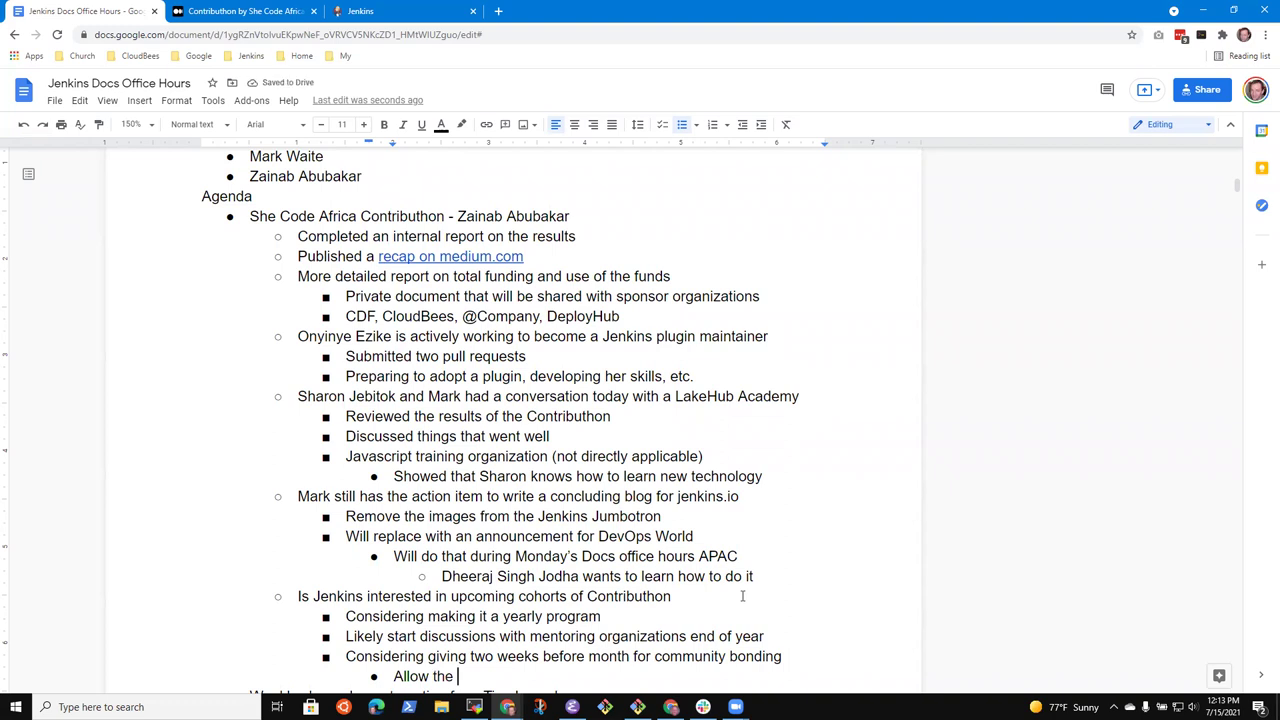
pyautogui.write('time to conf')
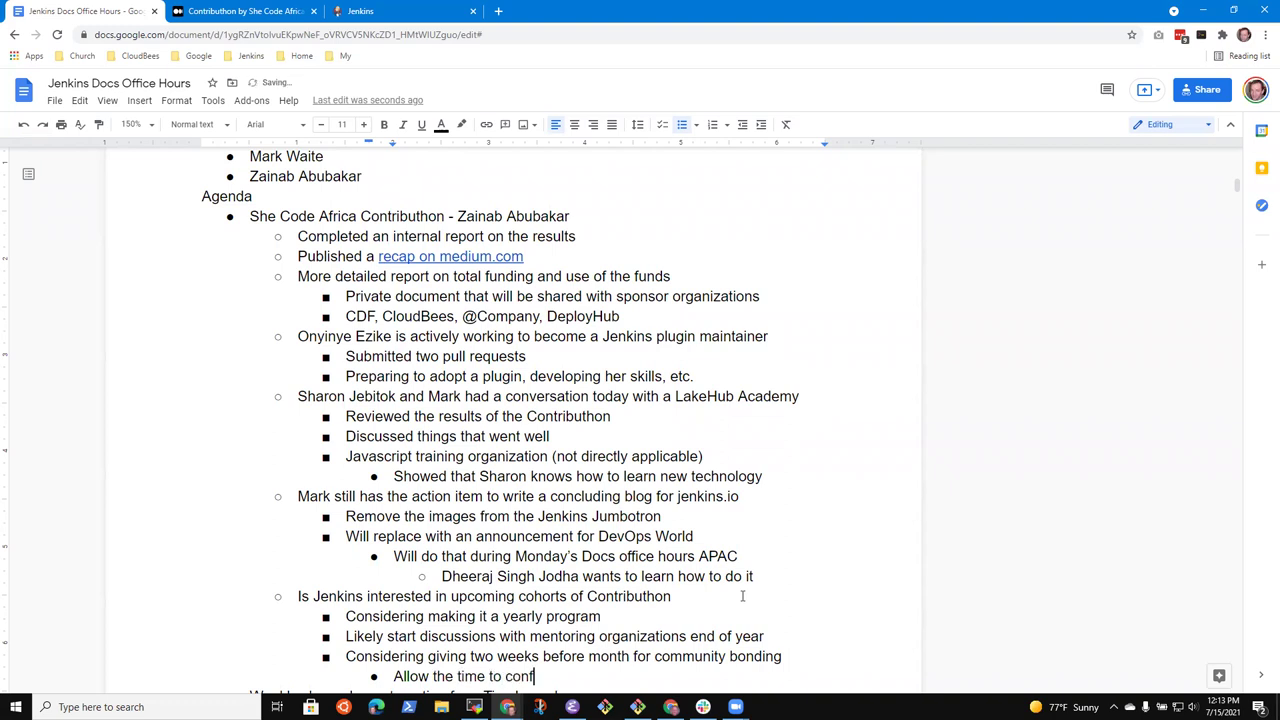
pyautogui.write('igure development ')
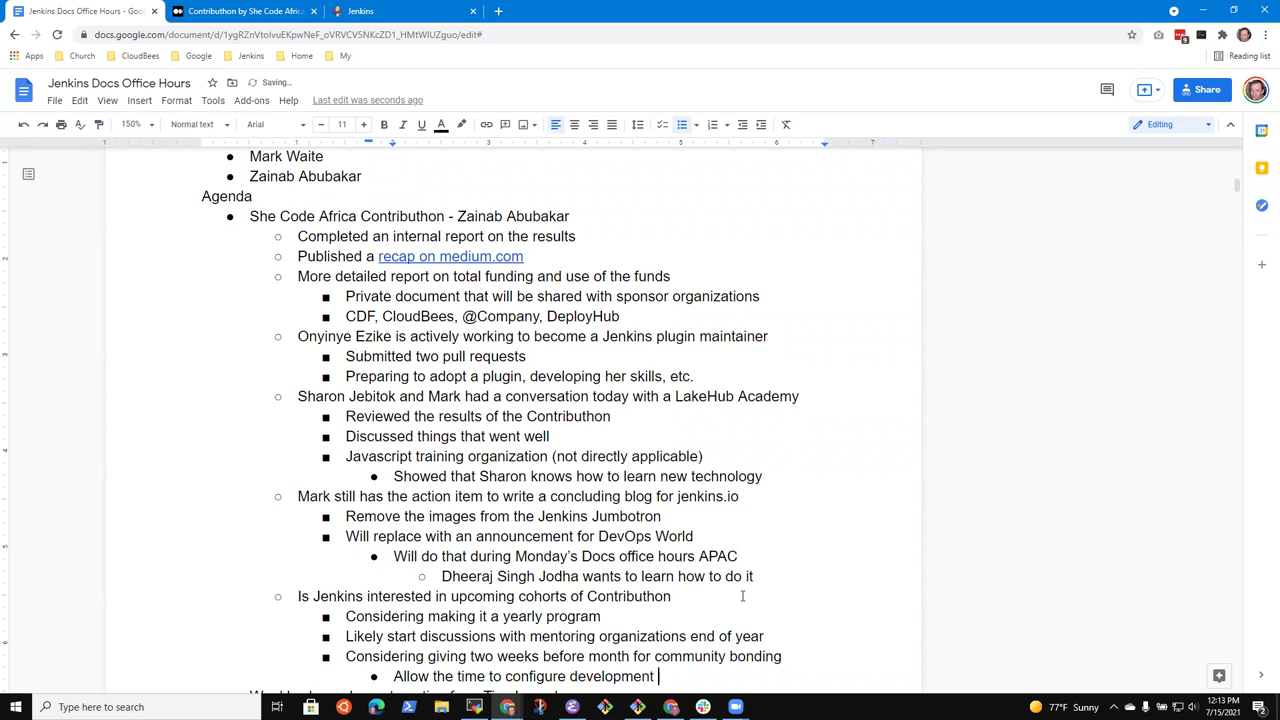
pyautogui.write('environments')
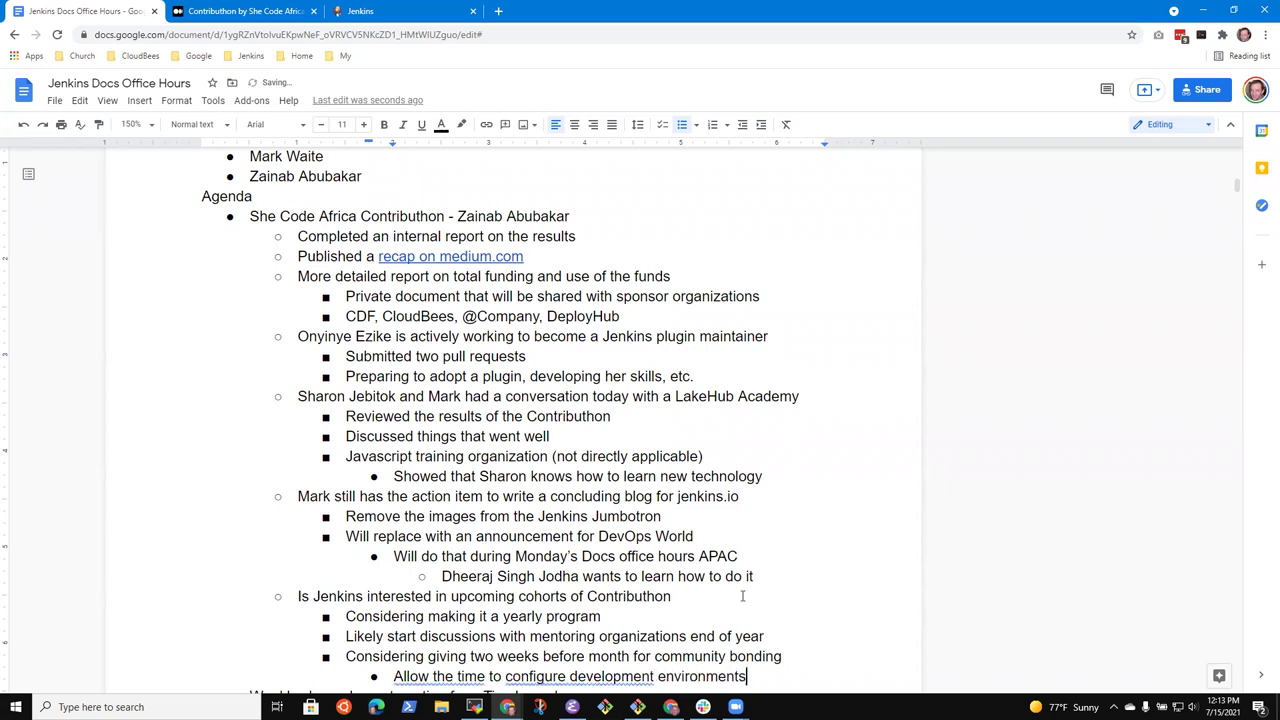
pyautogui.hotkey('ctrl', 'Left')
pyautogui.hotkey('ctrl', 'Left')
pyautogui.hotkey('ctrl', 'Left')
pyautogui.hotkey('ctrl', 'Left')
pyautogui.hotkey('ctrl', 'BackSpace')
pyautogui.press('End')
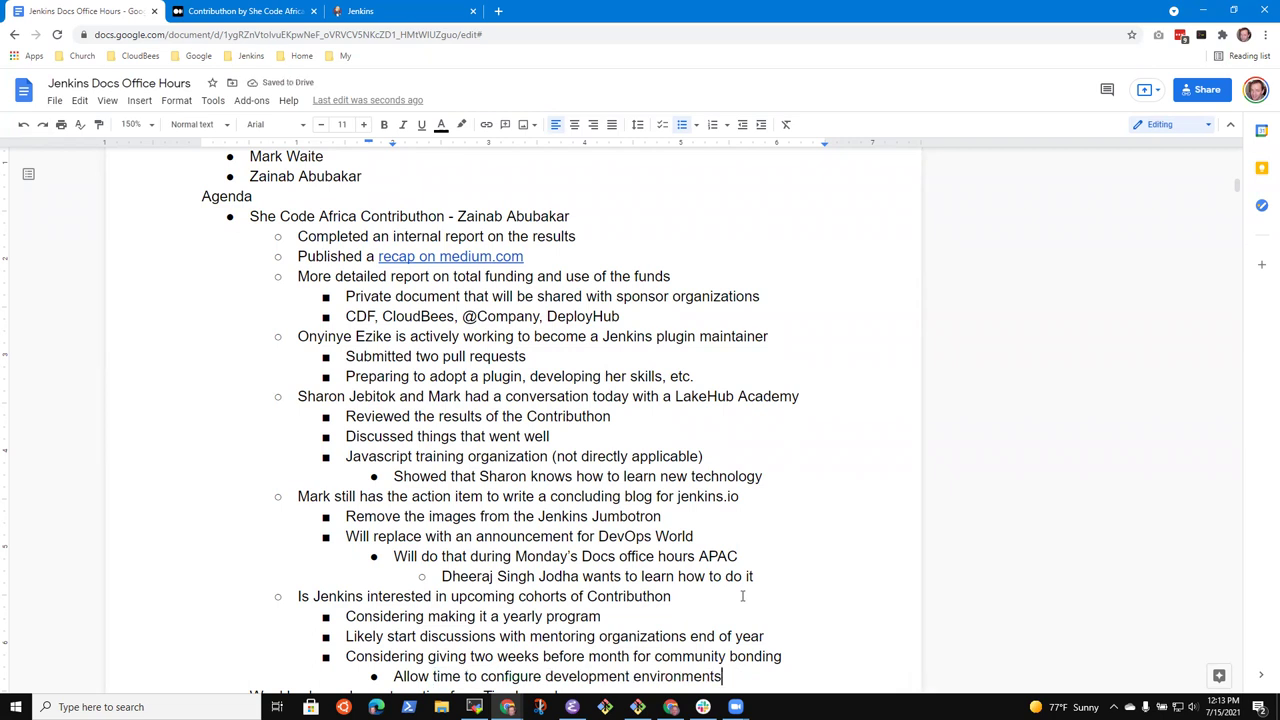
pyautogui.scroll(-2, 742, 596)
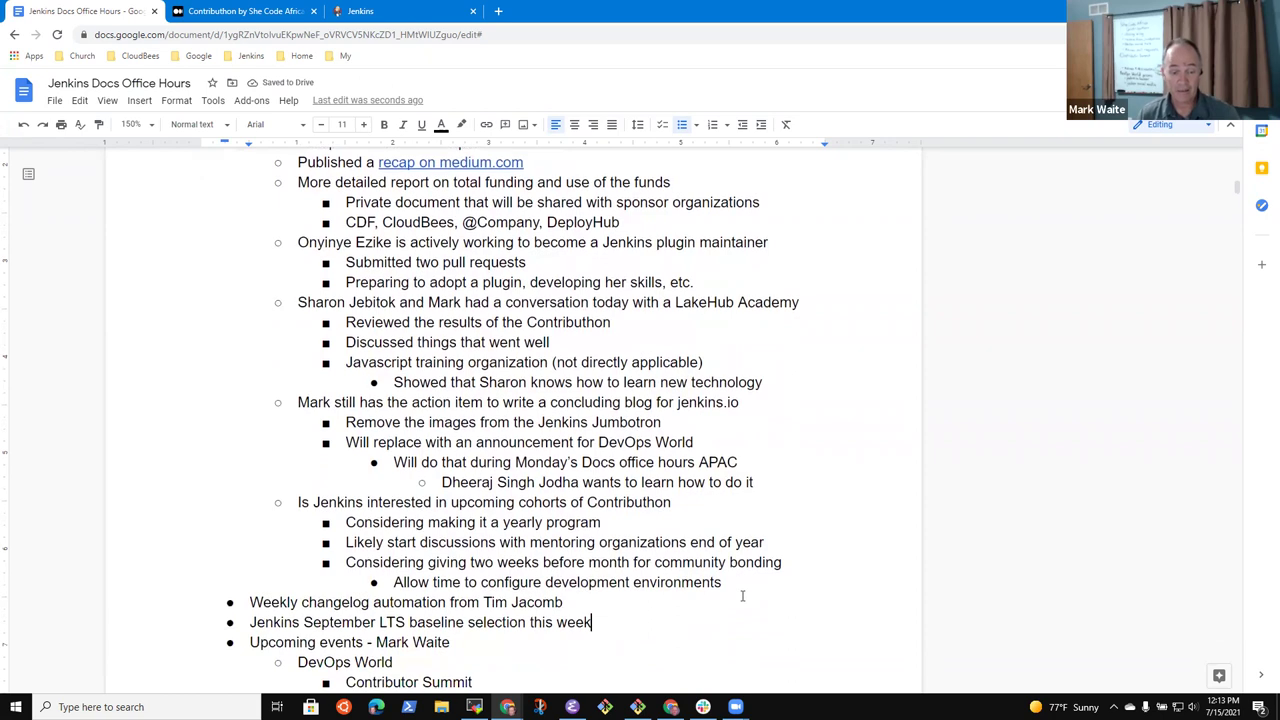
# Add an action item for a team member to bring the idea to other parts of the Jenkins community
pyautogui.press('Return')
pyautogui.hotkey('shift', 'Tab')
pyautogui.write('Mark to')
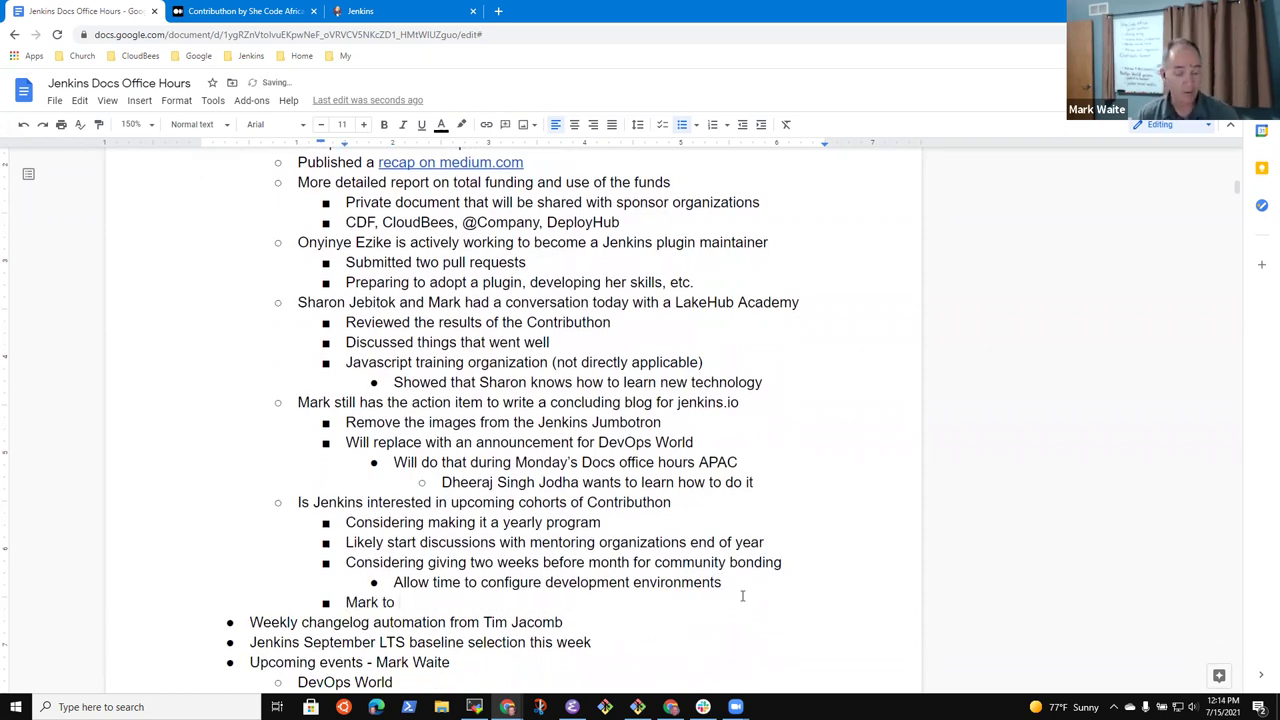
pyautogui.write(' bring the idea to o')
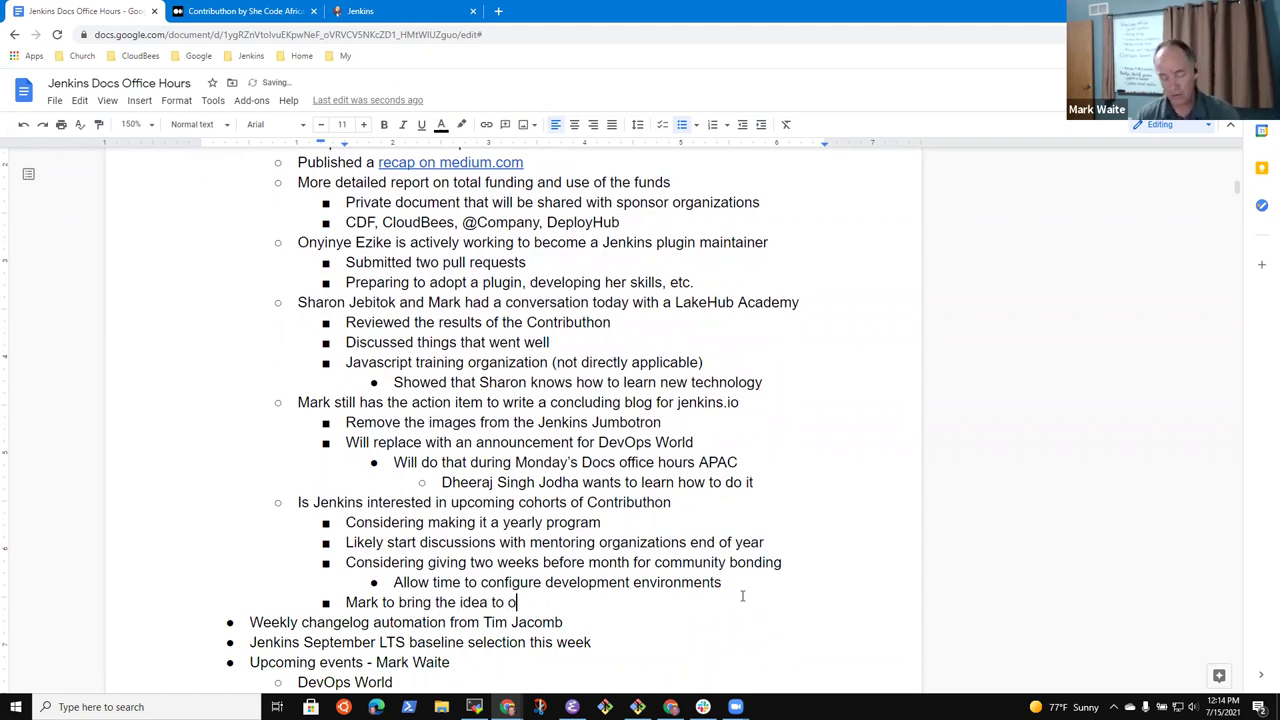
pyautogui.write('ther parts of Jenkins community')
# Add sub-points on plugin maintainers slow to review pull requests and needing more people who agreed to assist
pyautogui.press('Return')
pyautogui.press('Tab')
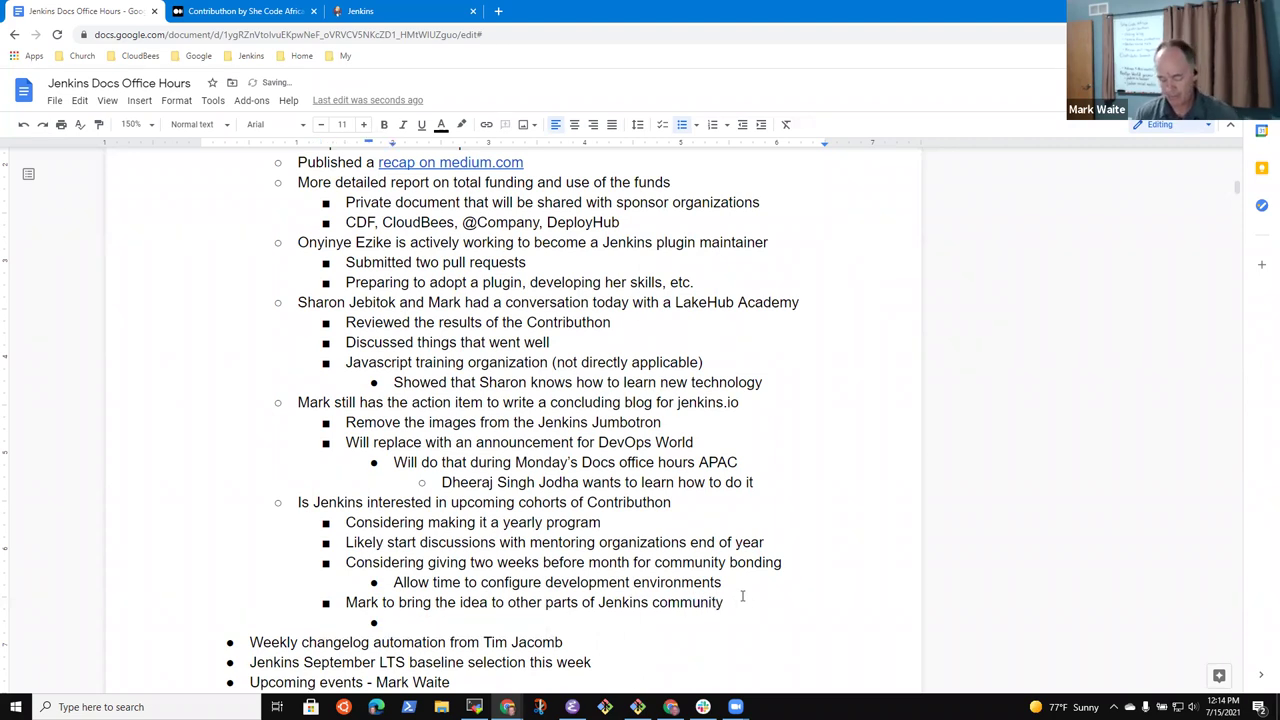
pyautogui.write('Plugin')
pyautogui.hotkey('ctrl', 'BackSpace')
pyautogui.write('Plugin maintainers th')
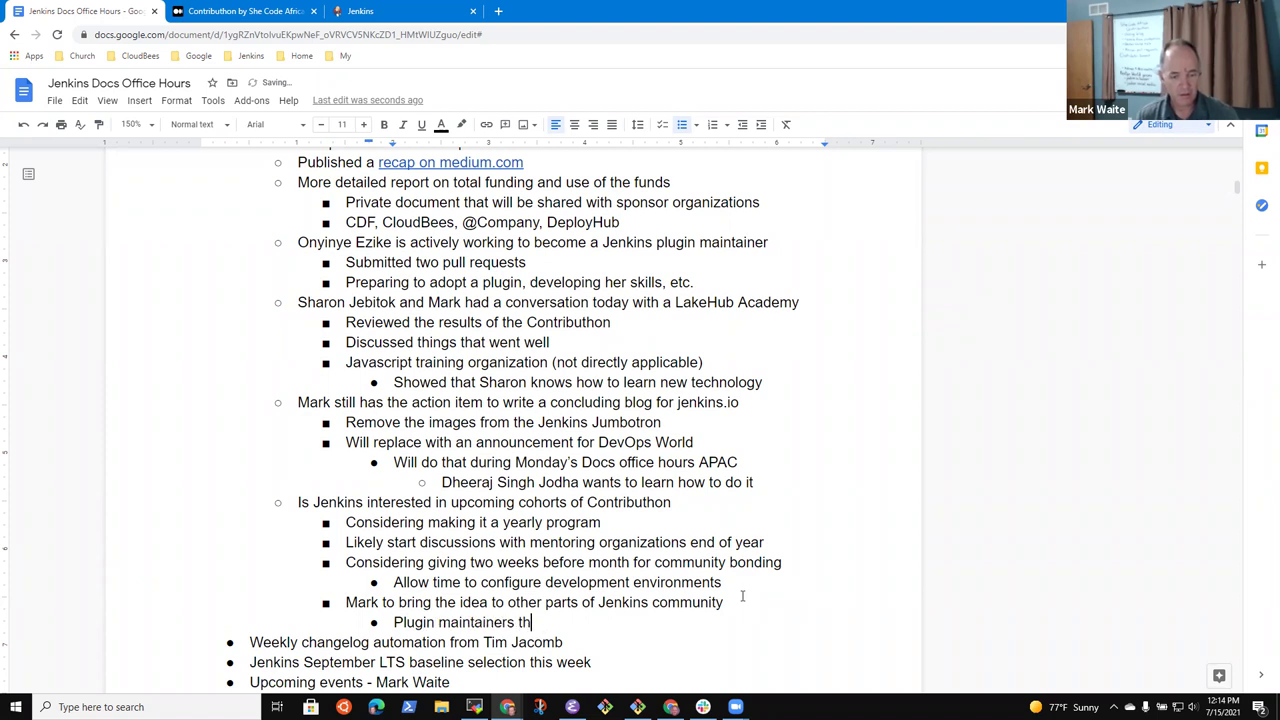
pyautogui.write('at were not ')
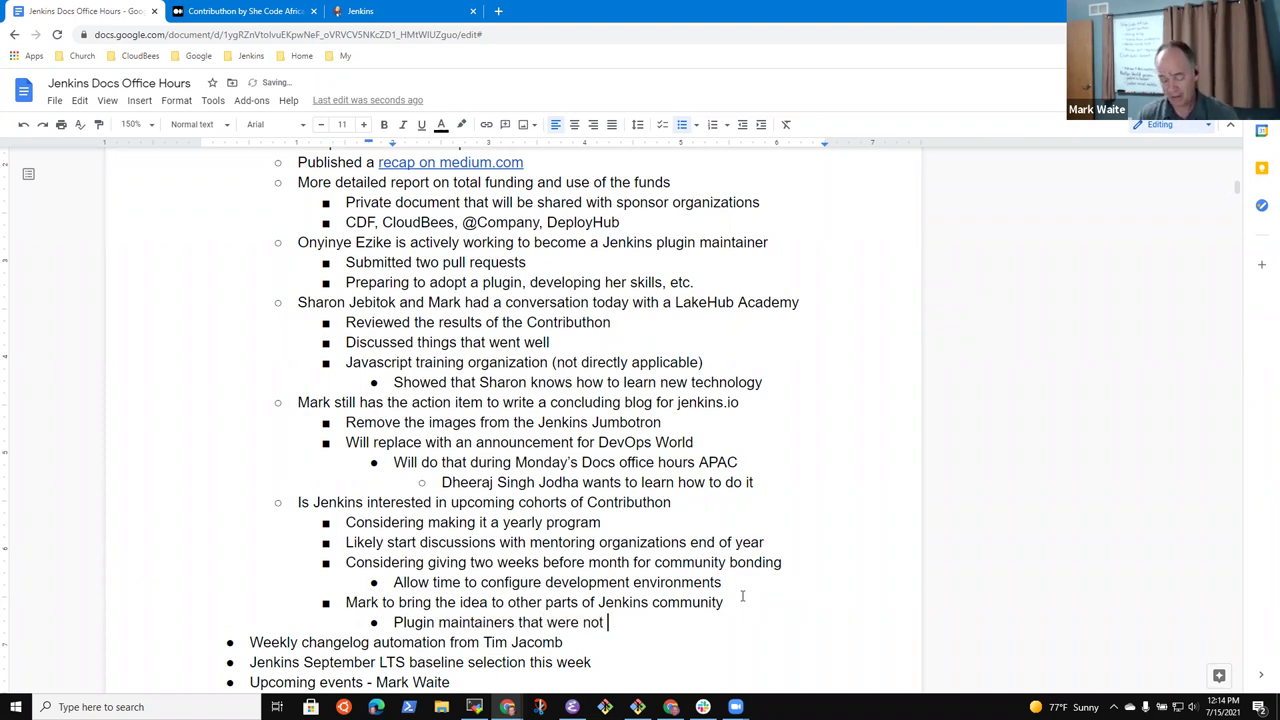
pyautogui.write('quick to r')
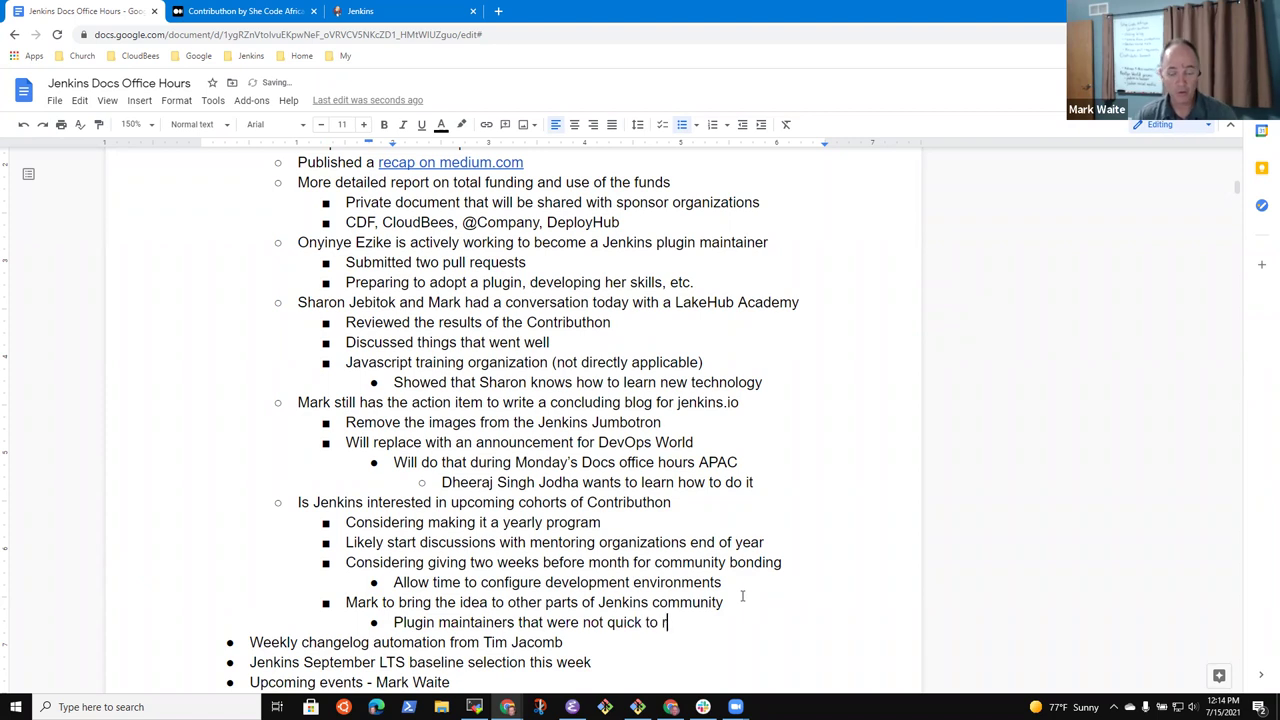
pyautogui.write('eview pull requests')
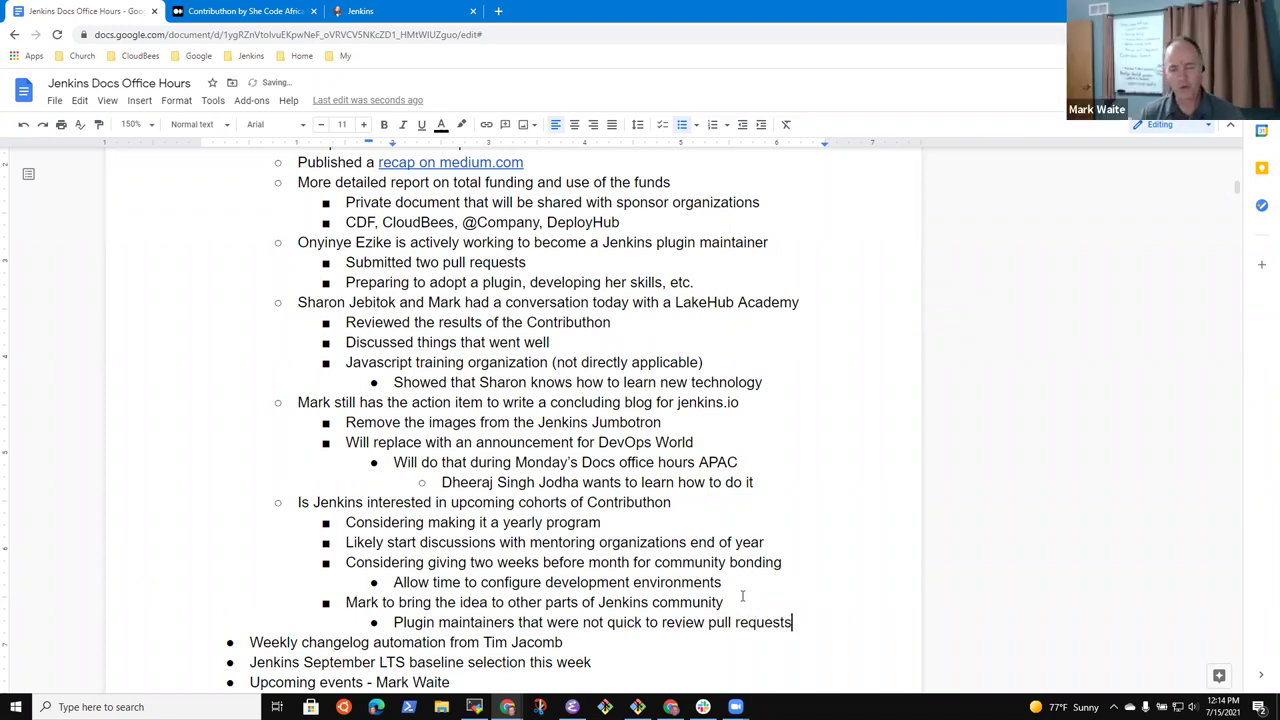
pyautogui.press('Return')
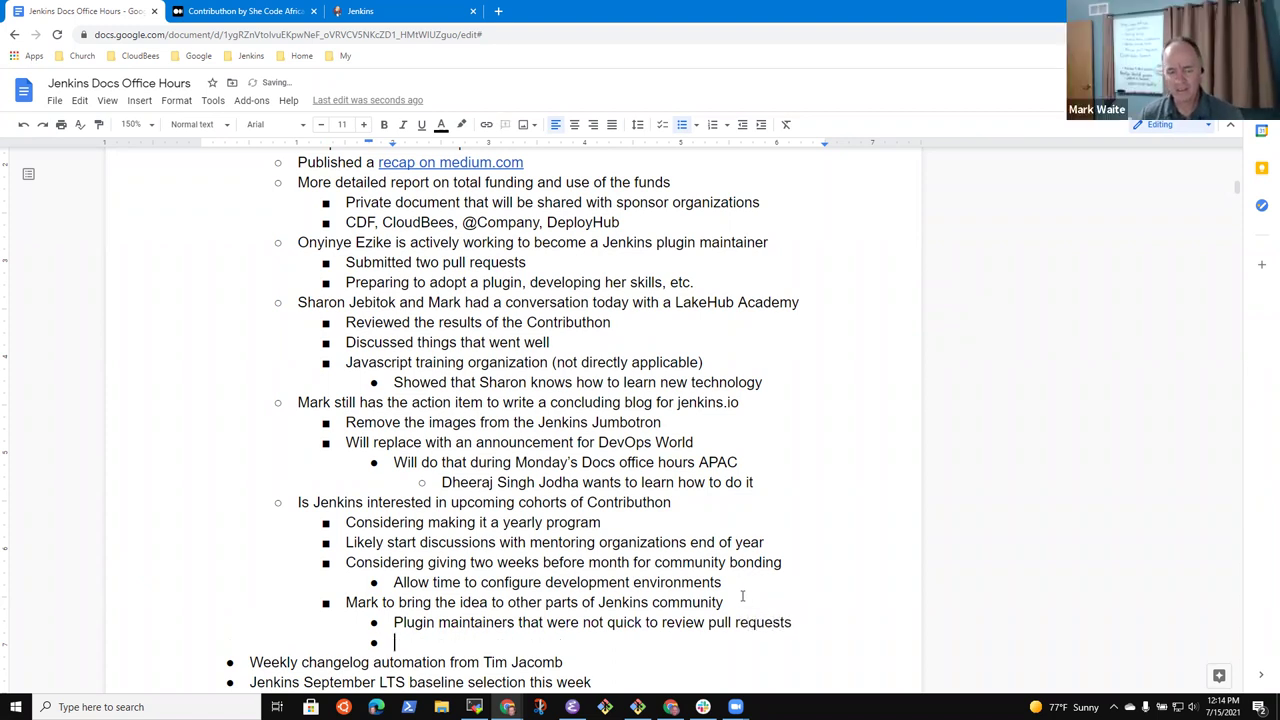
pyautogui.write('Need more people agreed that they will assist')
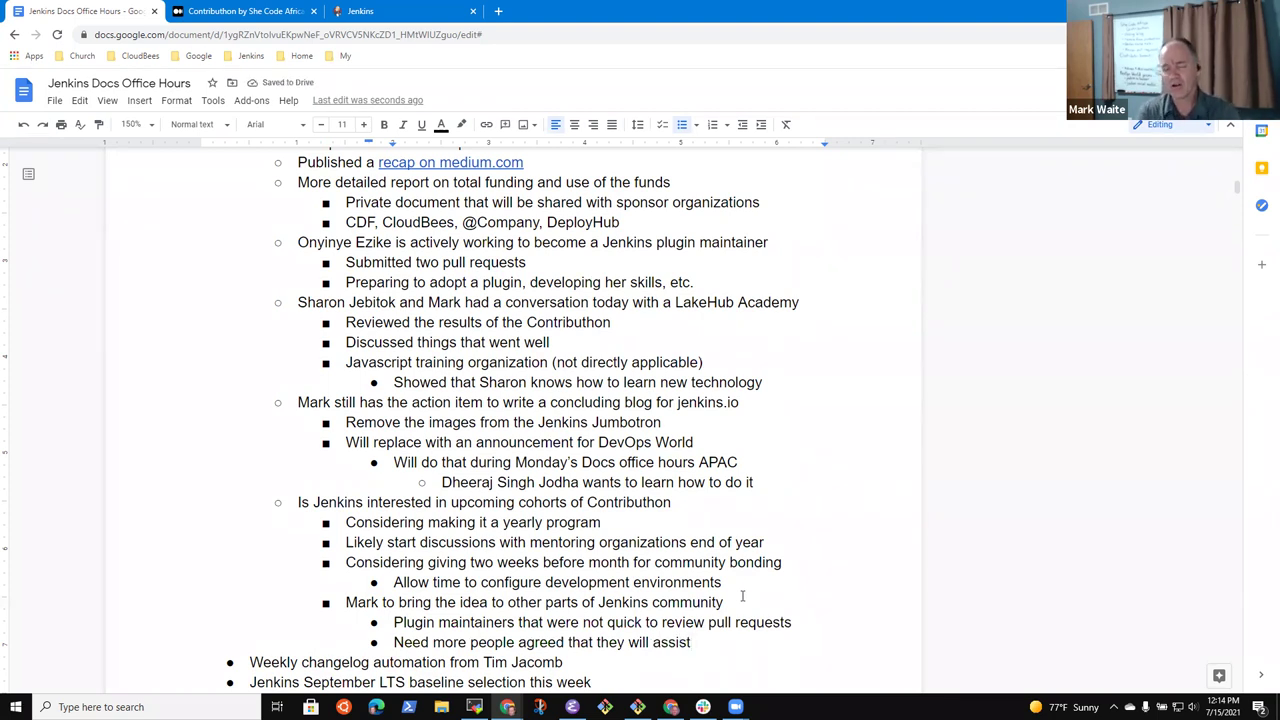
# Add 'Still many plugins that would benefit from better online help' with a 'Project has lots of work' sub-point
pyautogui.press('Return')
pyautogui.write('Still many ')
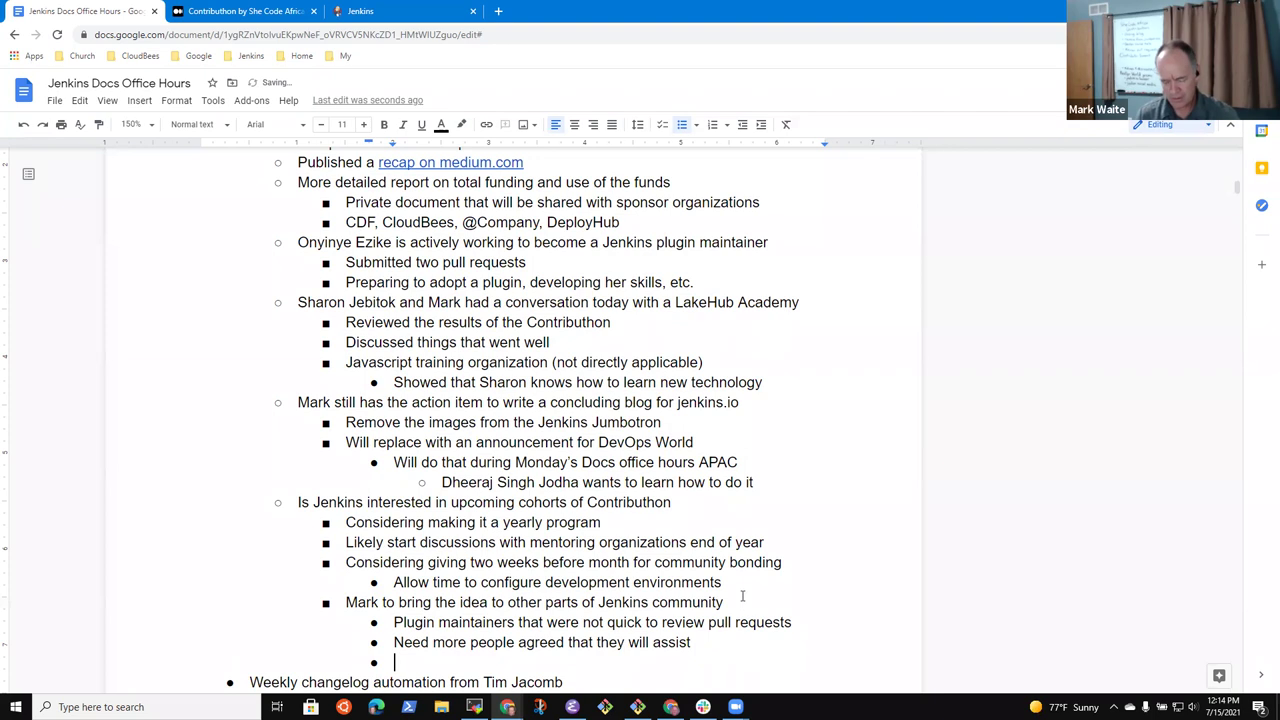
pyautogui.write('plugins that would benefit from bette')
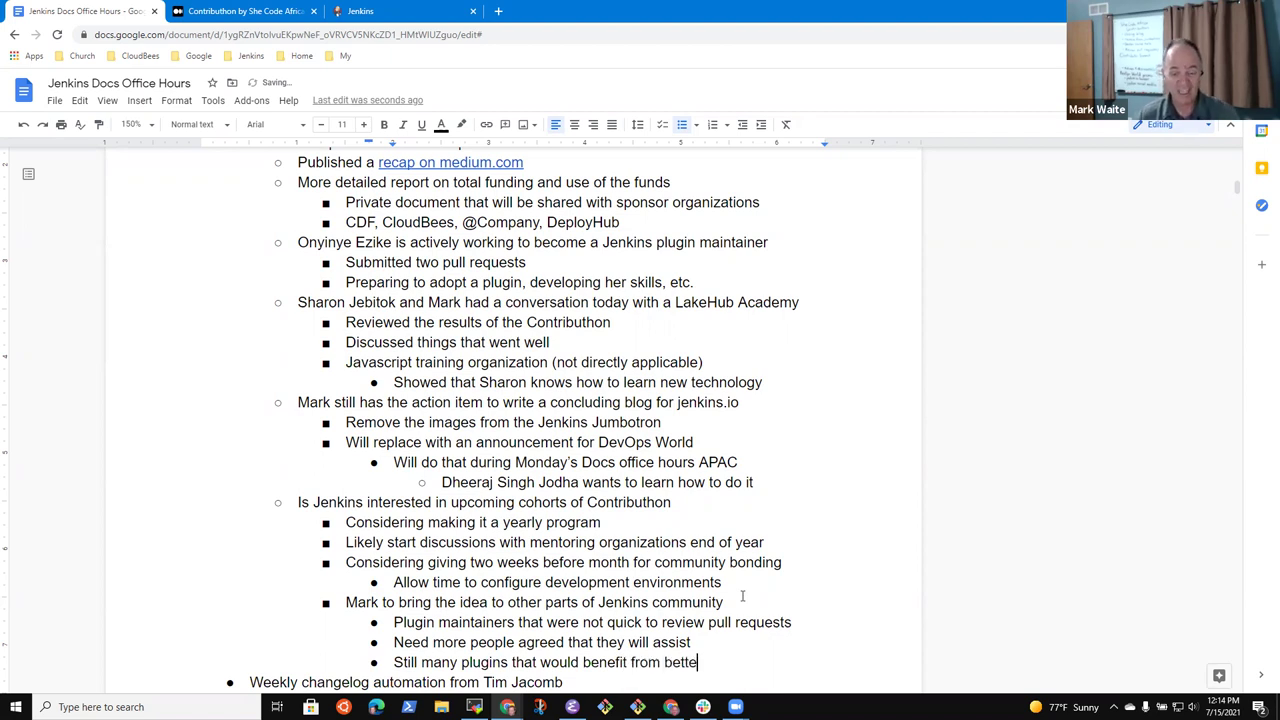
pyautogui.write('r online help')
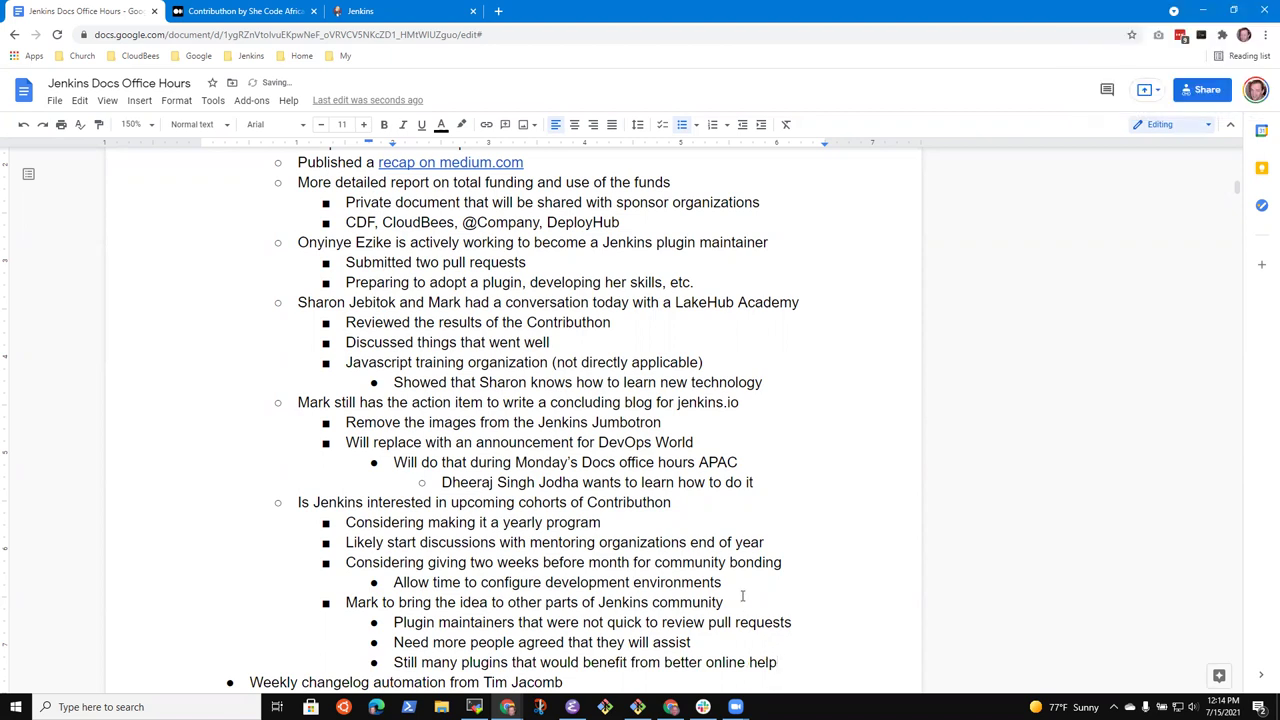
pyautogui.press('Return')
pyautogui.press('Tab')
pyautogui.write('POrojec')
pyautogui.hotkey('ctrl', 'BackSpace')
pyautogui.write('Project has')
pyautogui.write(' lots of w')
pyautogui.write('ork in')
pyautogui.press('BackSpace')
pyautogui.press('BackSpace')
# Finish the 'lots of work to do' note and add a 'Terminology updates project' point
pyautogui.write('to do')
pyautogui.press('Return')
pyautogui.hotkey('shift', 'Tab')
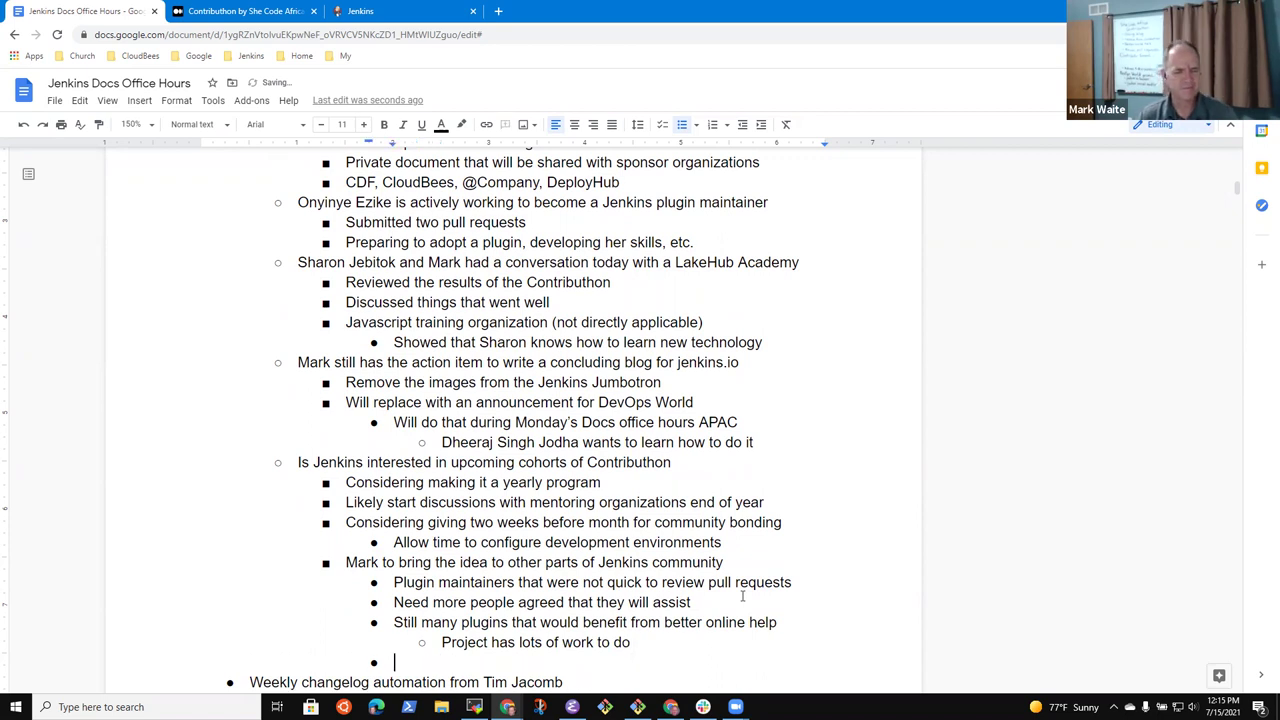
pyautogui.hotkey('shift', 'Tab')
pyautogui.write('Termin')
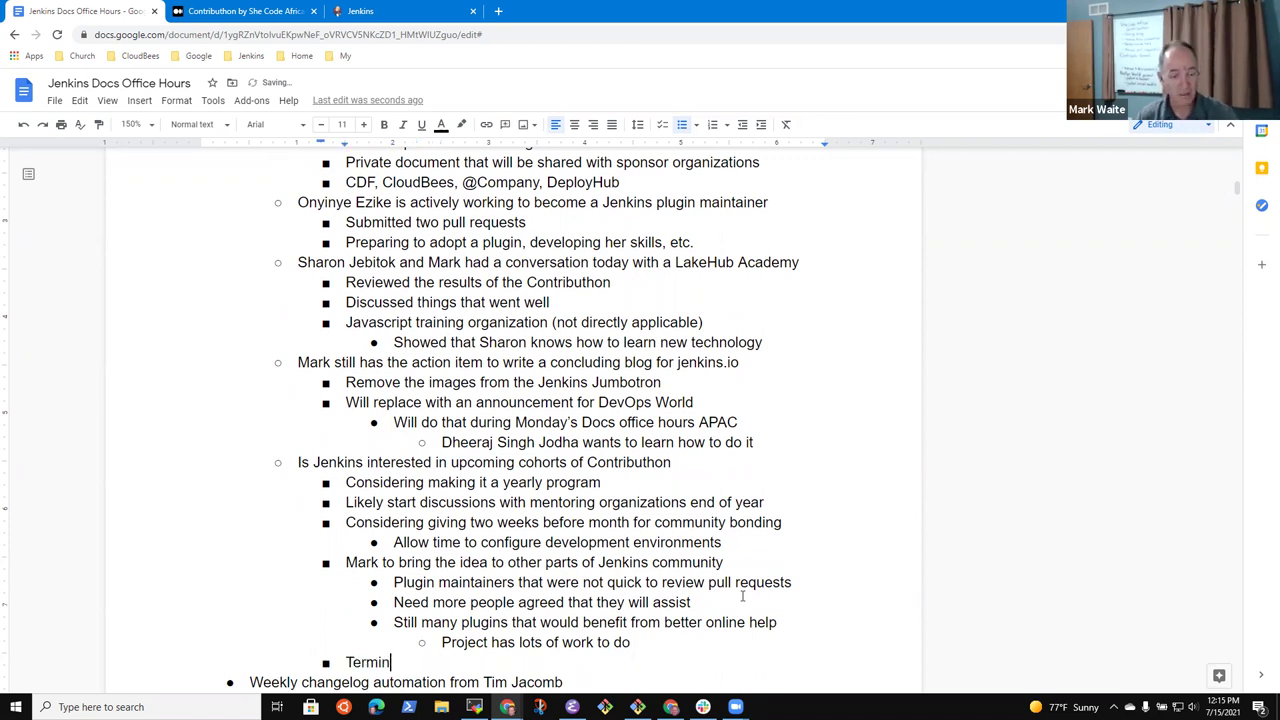
pyautogui.write('ology updates')
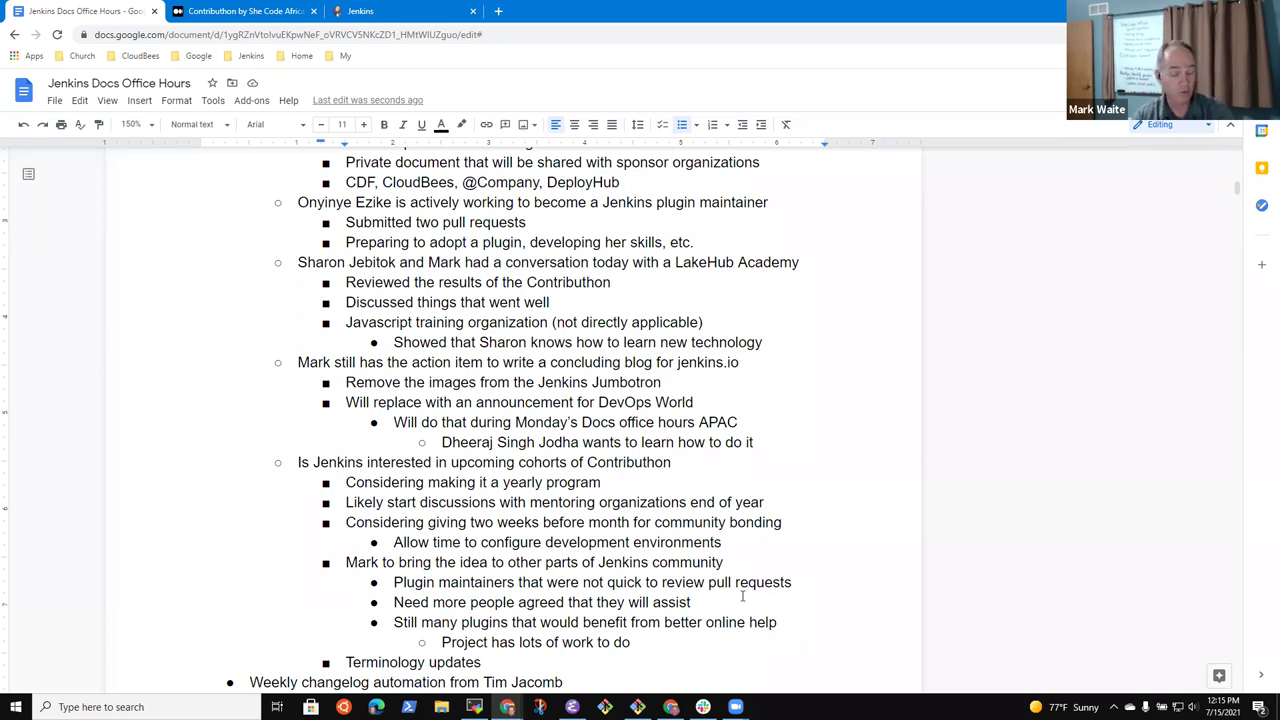
pyautogui.write('project?')
pyautogui.press('BackSpace')
# Add 'Would be an interesting project to the team' and 'Can submit more than one project topic'
pyautogui.press('Return')
pyautogui.press('Tab')
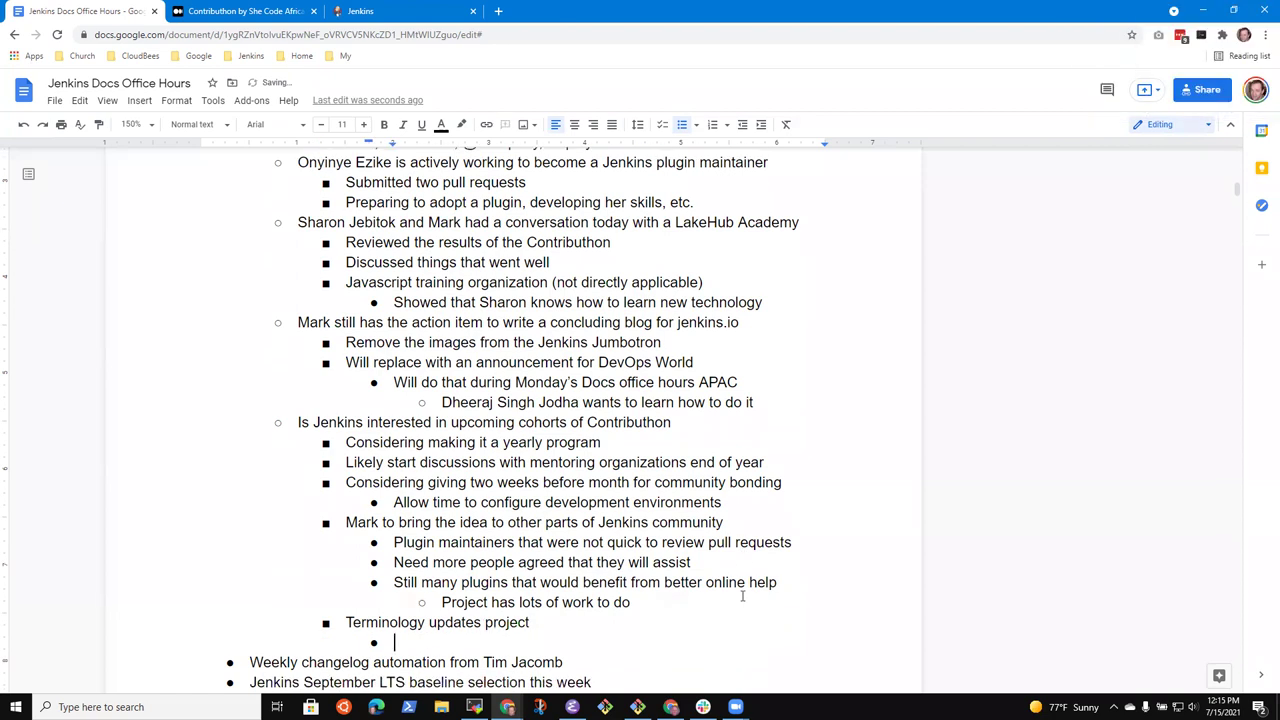
pyautogui.write('Would be an interesting project to the team')
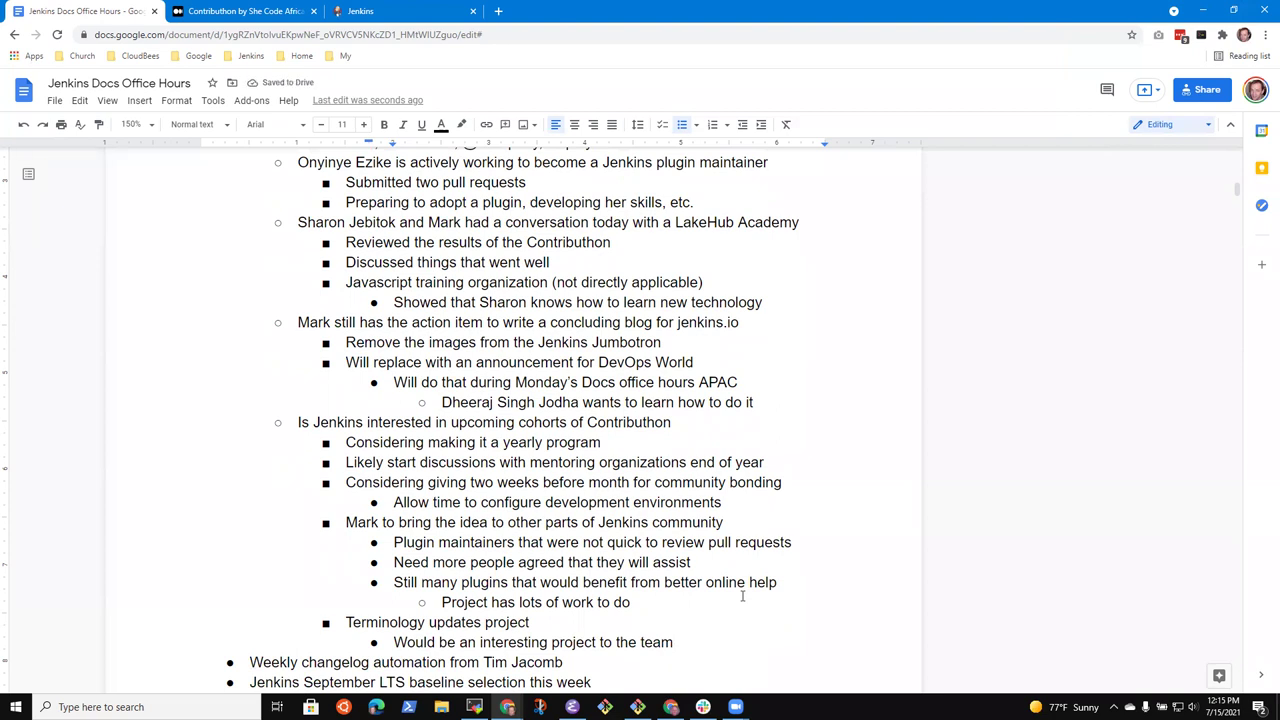
pyautogui.press('Return')
pyautogui.hotkey('shift', 'Tab')
pyautogui.write('Can sub')
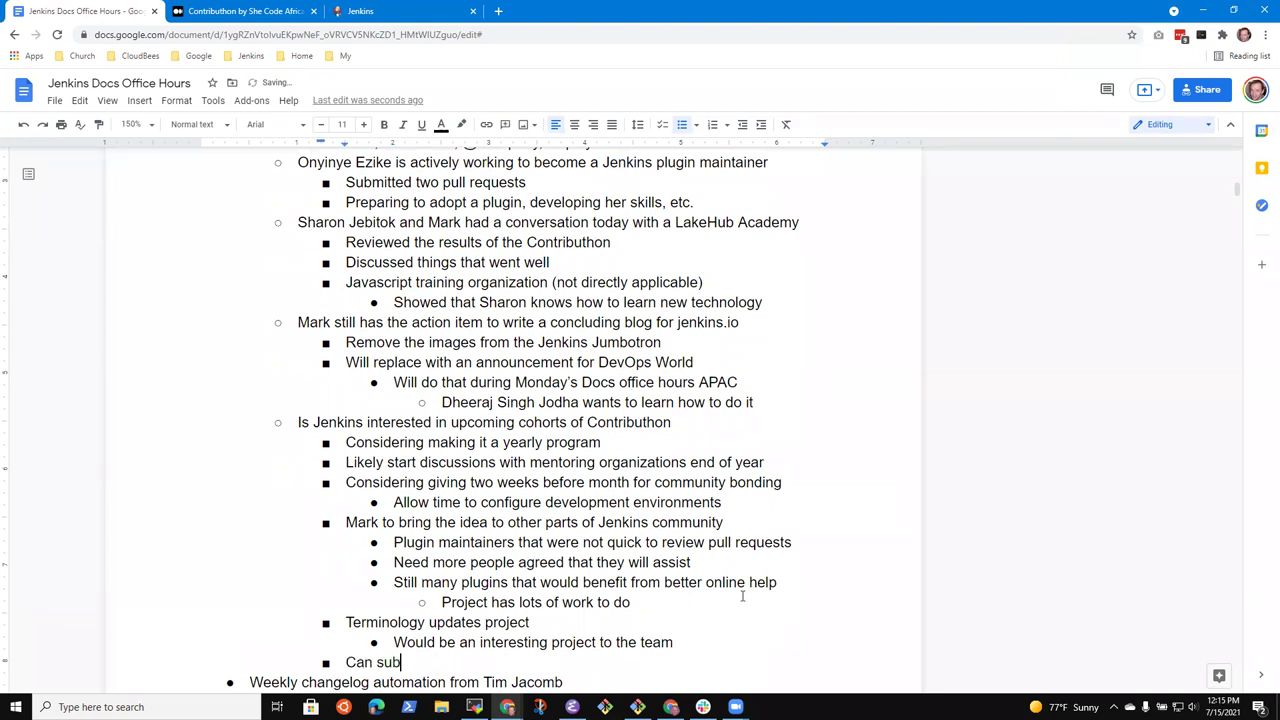
pyautogui.write('mit more than one ')
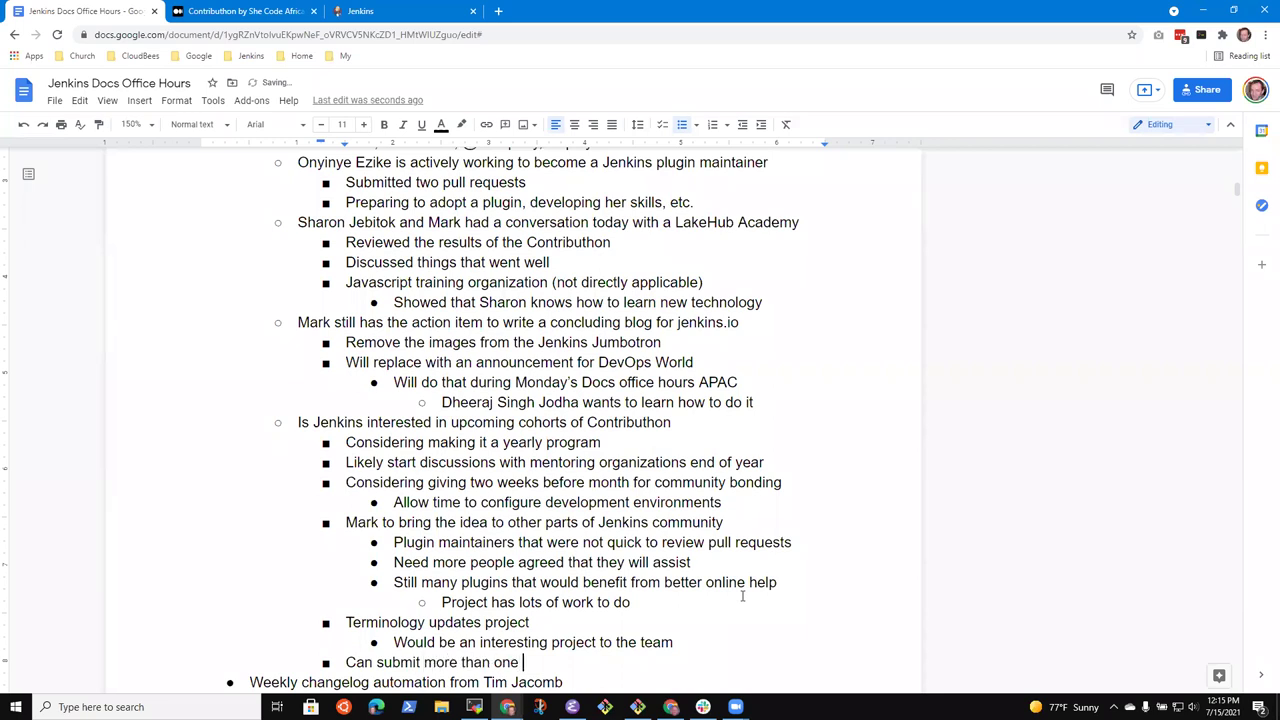
pyautogui.write('project topic')
# Add 'Pipeline help' as the first example topic under the project-topic note
pyautogui.press('Return')
pyautogui.press('Tab')
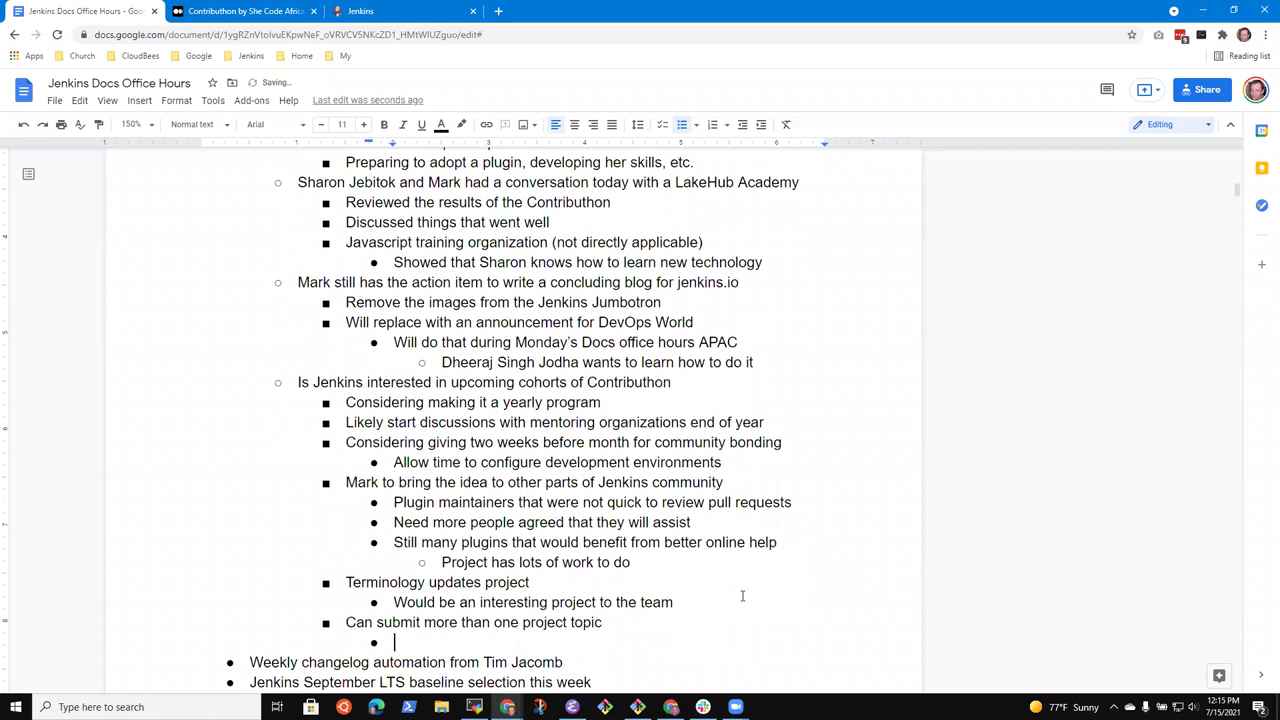
pyautogui.write('Terminology')
pyautogui.hotkey('ctrl', 'BackSpace')
pyautogui.write('Pipeline')
pyautogui.press('BackSpace')
pyautogui.press('BackSpace')
pyautogui.write('u')
pyautogui.press('BackSpace')
pyautogui.write('ne hel')
pyautogui.press('BackSpace')
pyautogui.press('BackSpace')
pyautogui.write('elpo')
pyautogui.press('BackSpace')
pyautogui.press('BackSpace')
pyautogui.press('BackSpace')
pyautogui.write('lp')
# Add the 'Terminology updates' and 'Others?' topics, then append '(April 2022)?' to the cohorts question
pyautogui.press('Return')
pyautogui.write('Termin')
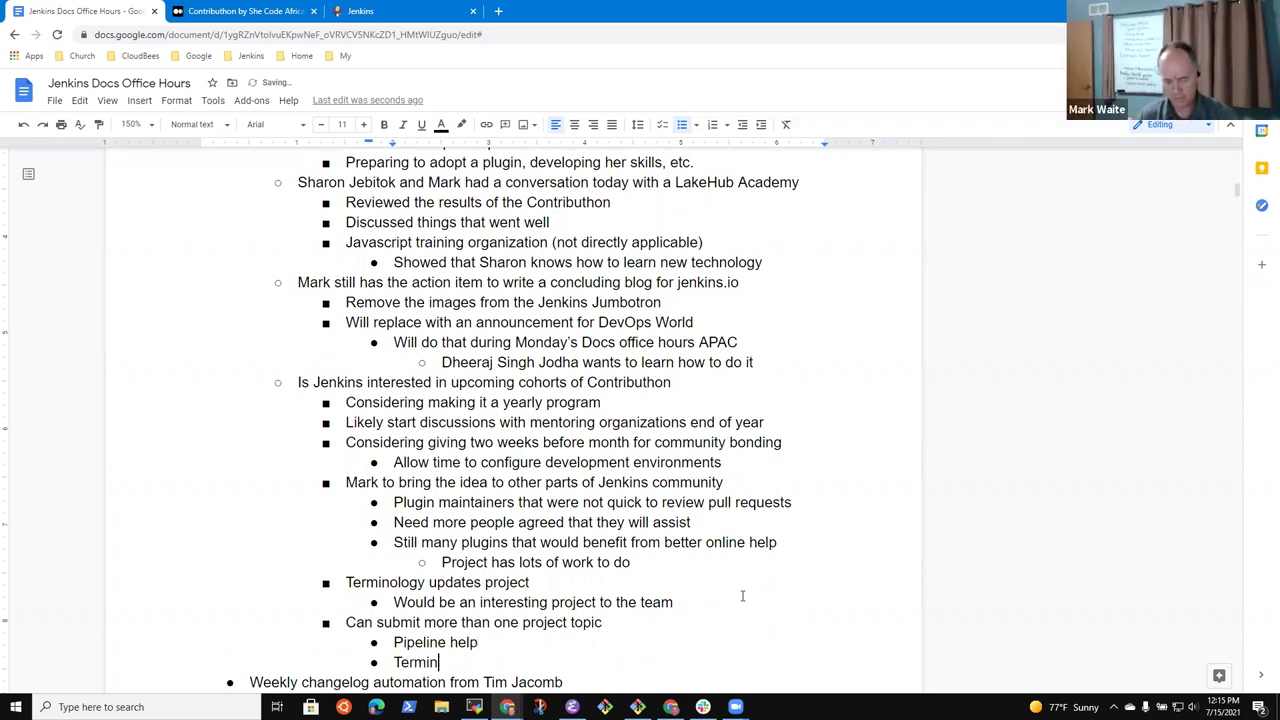
pyautogui.write('ology updates')
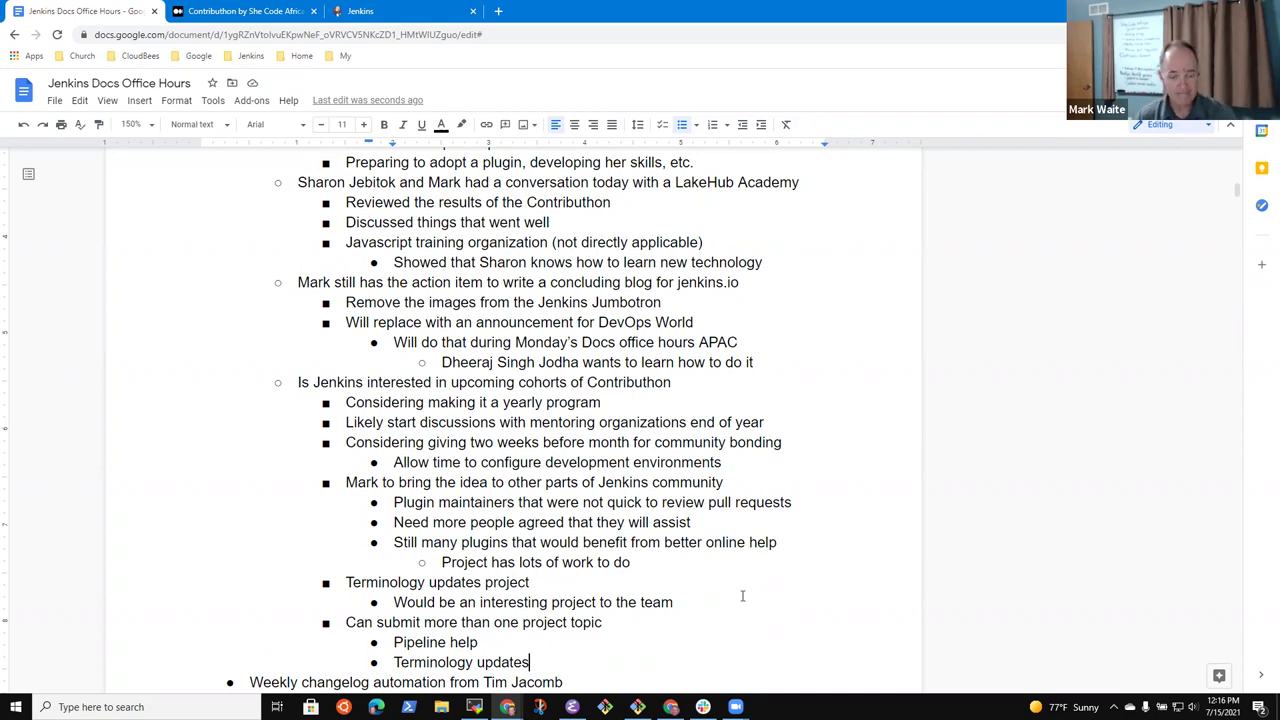
pyautogui.press('Return')
pyautogui.write('Others?')
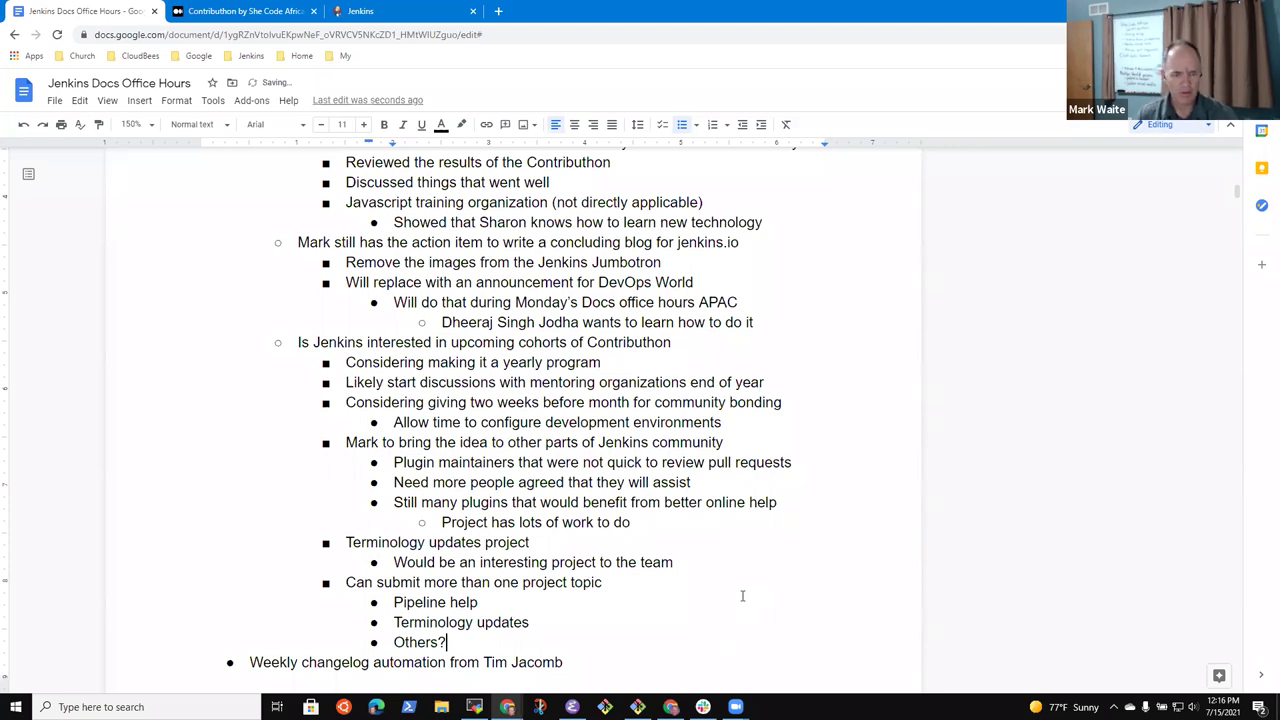
pyautogui.press('Up')
pyautogui.press('Up')
pyautogui.press('Up')
pyautogui.press('Up')
pyautogui.press('Up')
pyautogui.press('Up')
pyautogui.press('Up')
pyautogui.press('Up')
pyautogui.press('Up')
pyautogui.press('Up')
pyautogui.press('Up')
pyautogui.press('Up')
pyautogui.press('Up')
pyautogui.press('Up')
pyautogui.press('Up')
pyautogui.write('(')
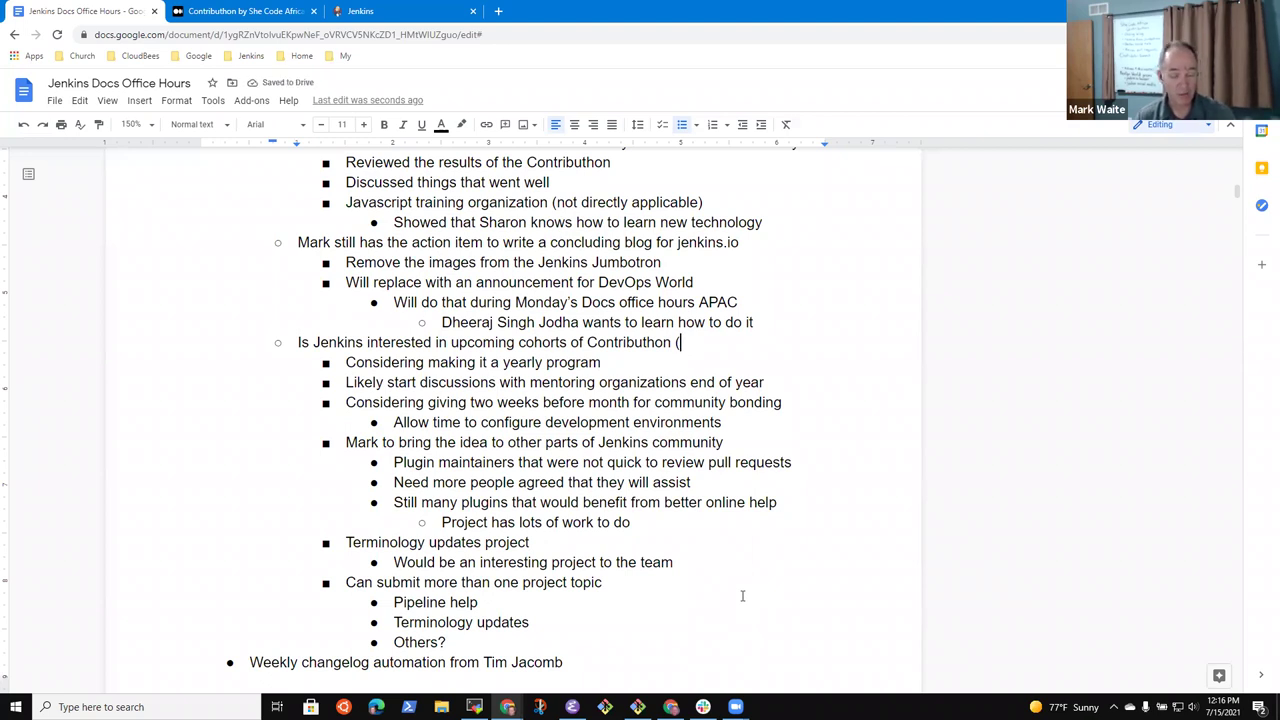
pyautogui.write('Apr')
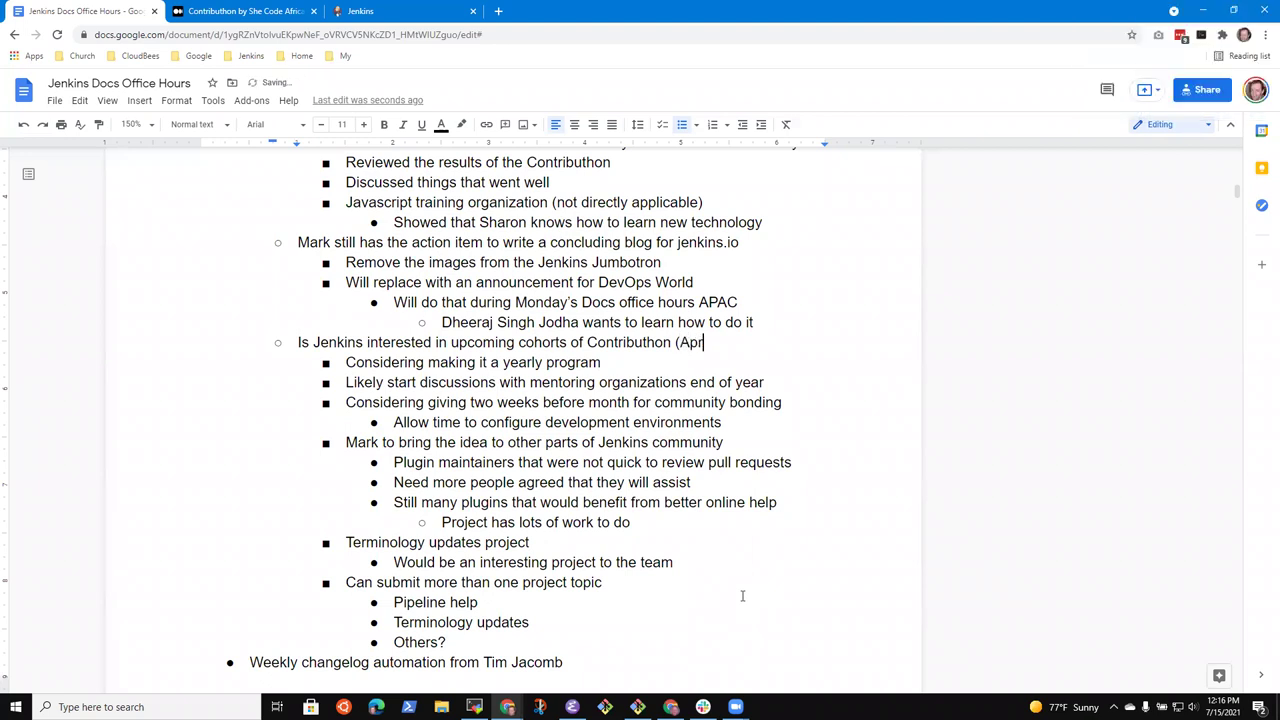
pyautogui.write('il 2022)')
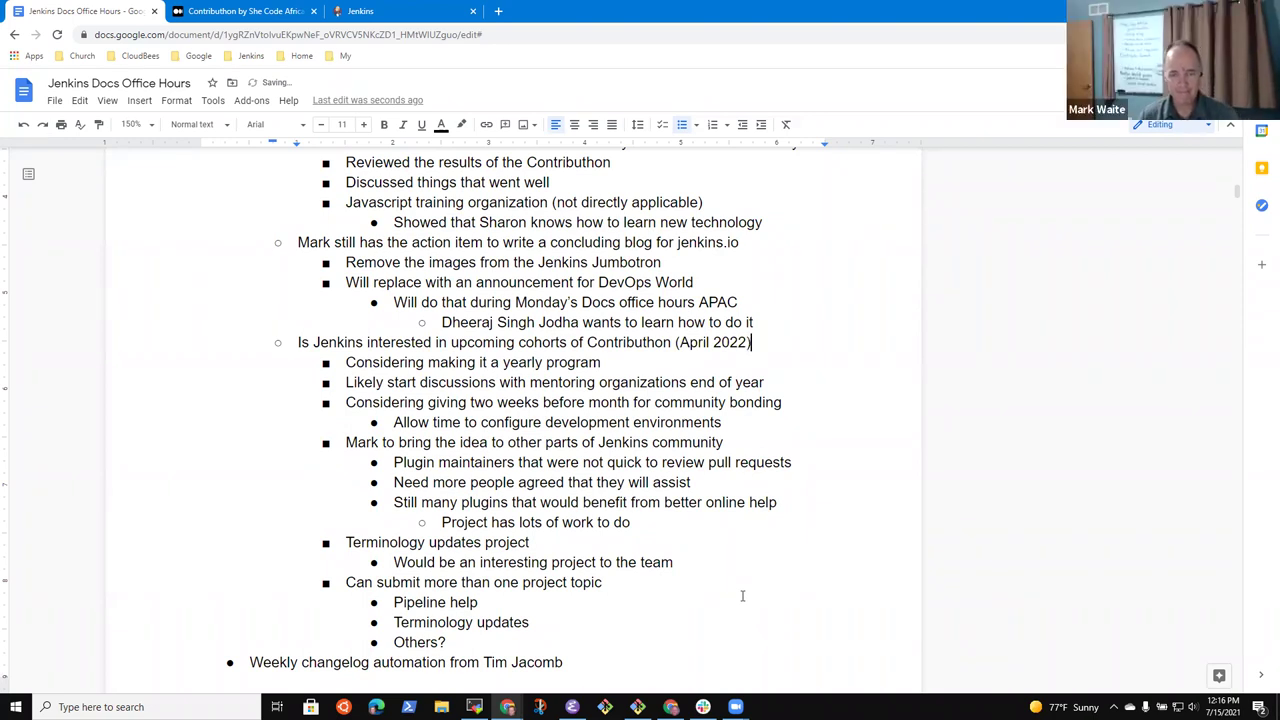
pyautogui.write('?')
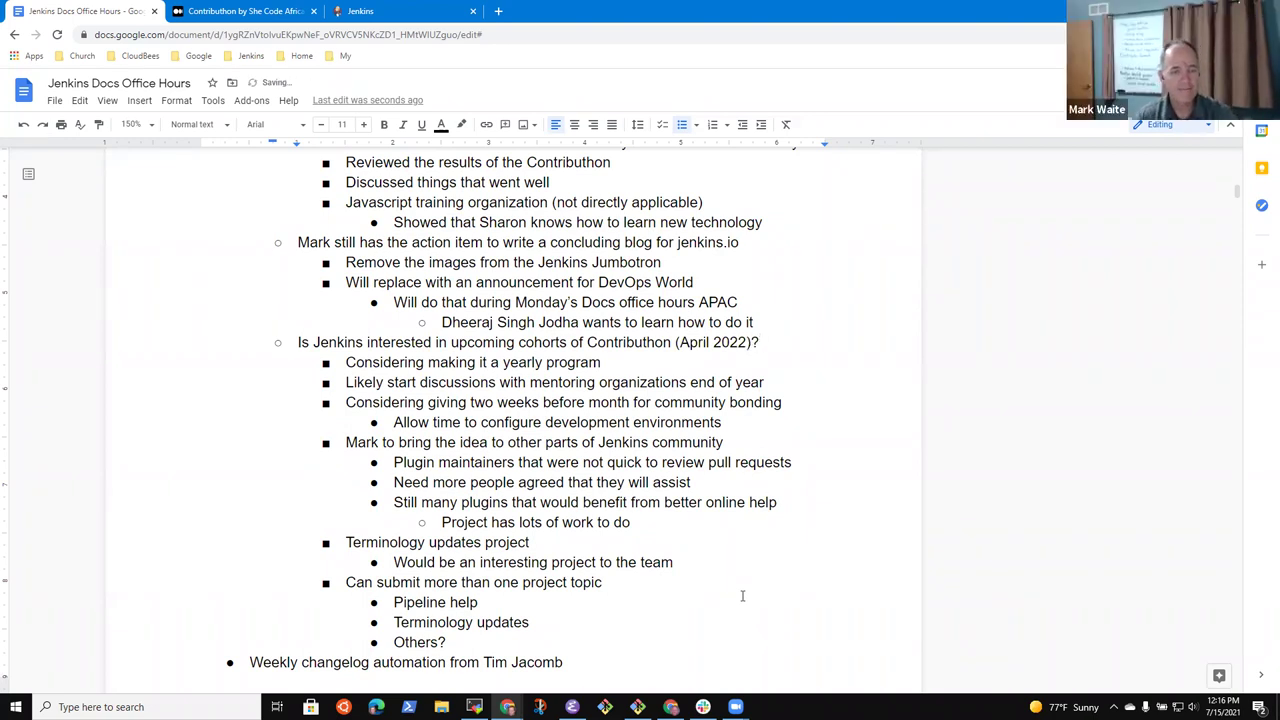
# Change 'end of year' to 'end of 2021' in the mentoring-discussion sub-point
pyautogui.press('Down')
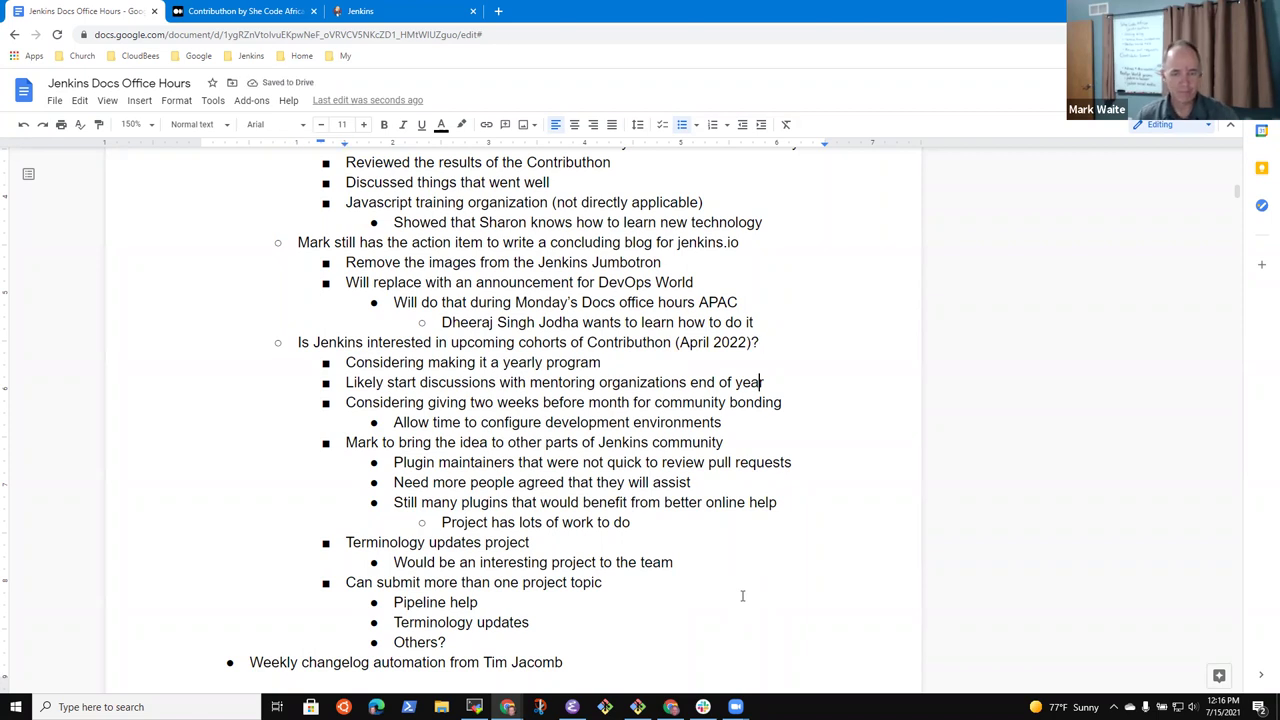
pyautogui.press('Down')
pyautogui.press('End')
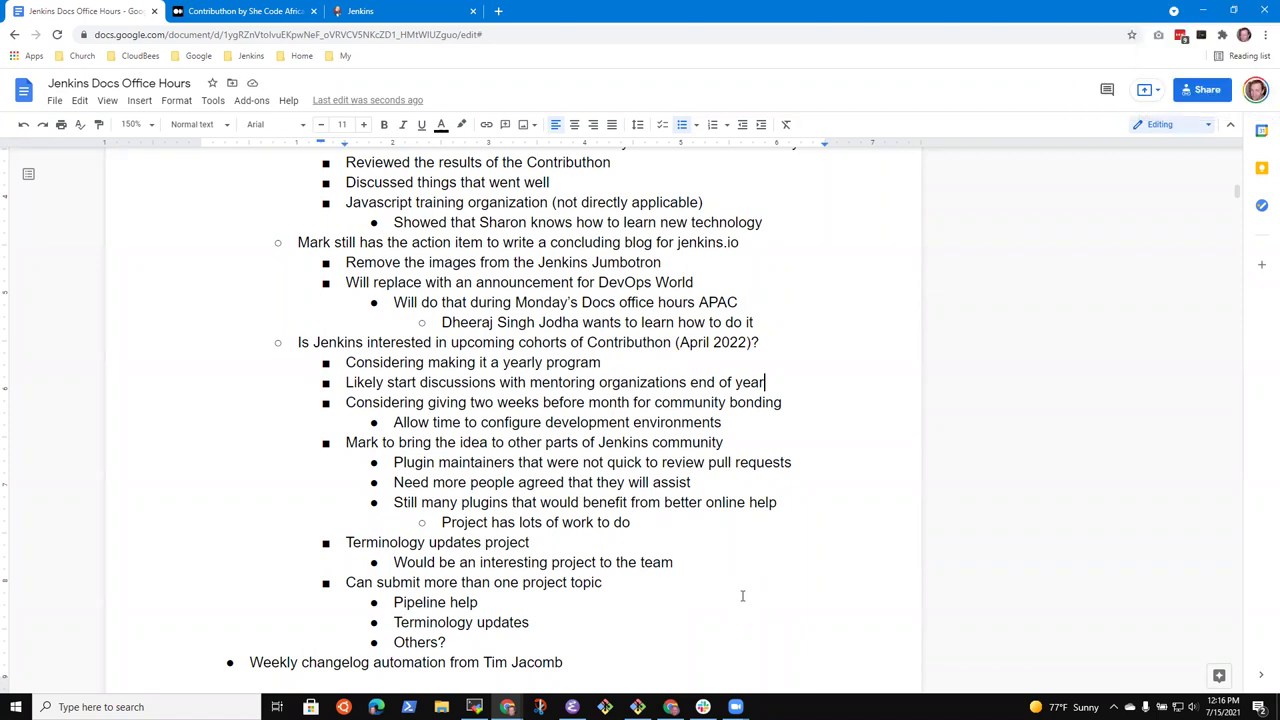
pyautogui.hotkey('ctrl', 'shift', 'Right')
pyautogui.write('2021')
# Replace 'April' with 'Spring' in the cohorts question's date
pyautogui.press('Up')
pyautogui.press('Up')
pyautogui.hotkey('ctrl', 'Left')
pyautogui.hotkey('ctrl', 'Left')
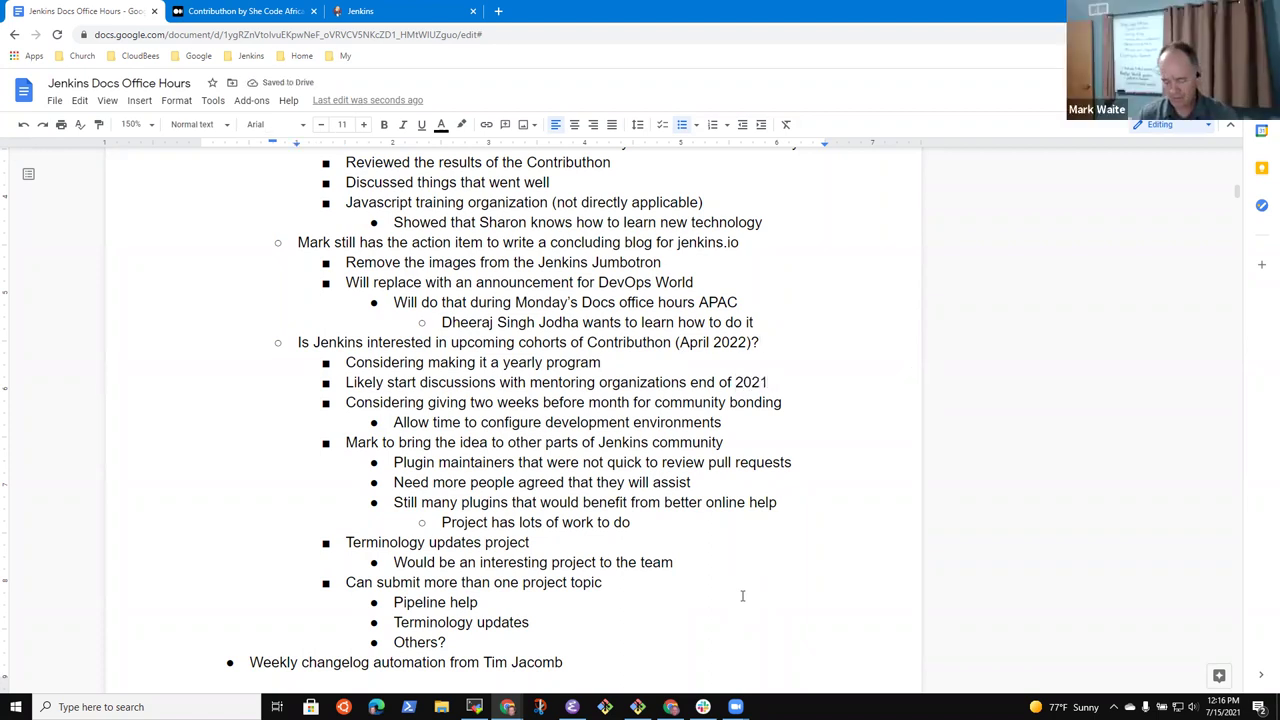
pyautogui.hotkey('ctrl', 'Left')
pyautogui.hotkey('ctrl', 'shift', 'Right')
pyautogui.write('Spring')
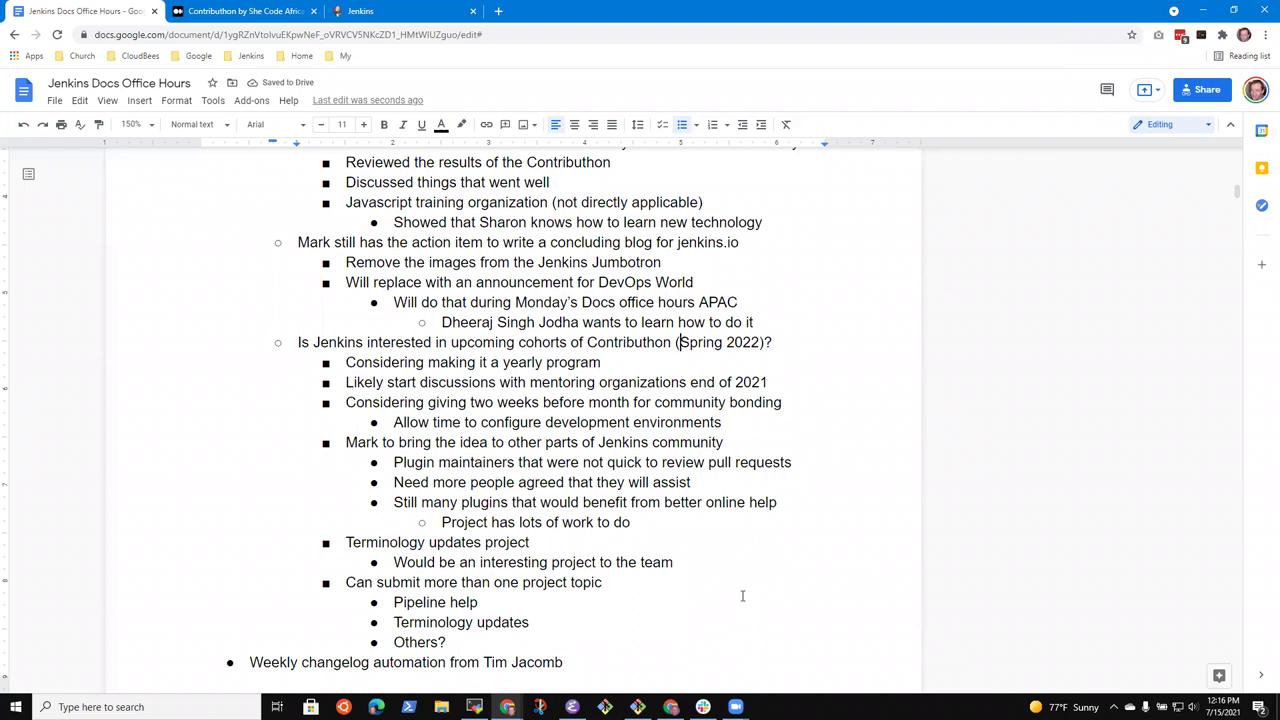
pyautogui.hotkey('ctrl', 'shift', 'Right')
pyautogui.hotkey('ctrl', 'shift', 'Right')
pyautogui.press('Right')
# Retype the cohort timing from 'Spring' through 'Early' to 'March/April' 2022
pyautogui.hotkey('ctrl', 'shift', 'Left')
pyautogui.hotkey('ctrl', 'shift', 'Left')
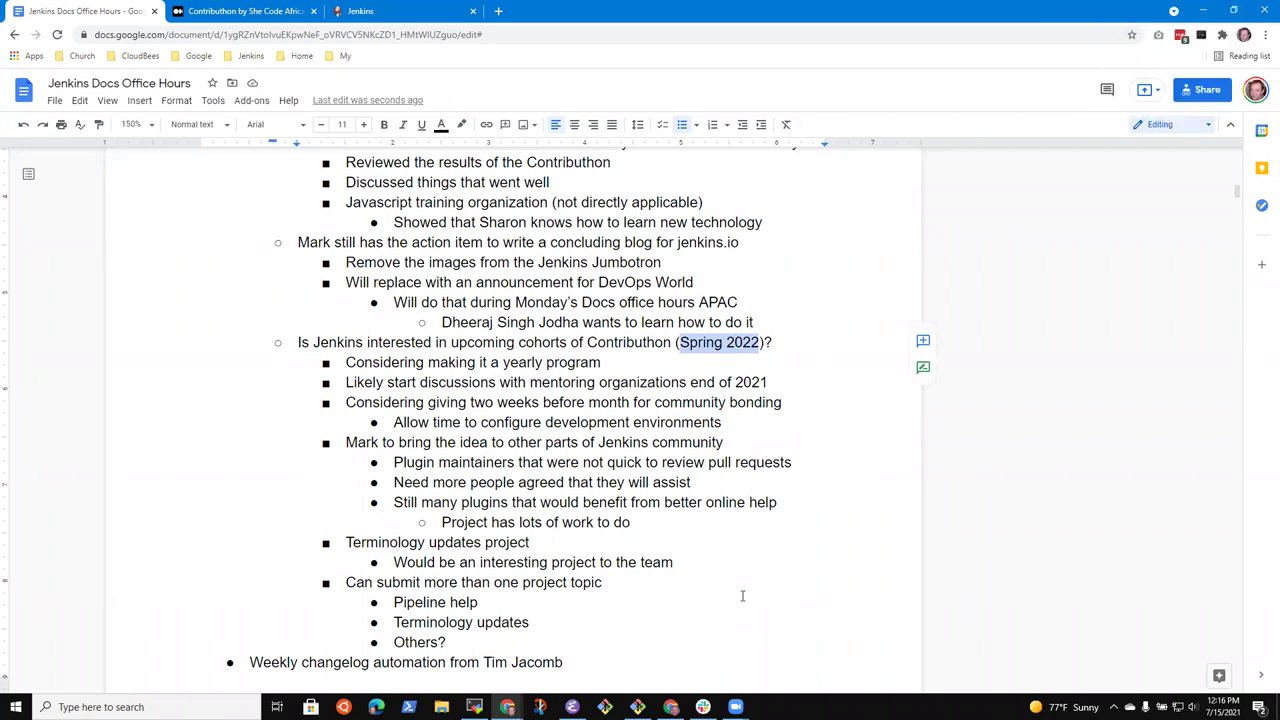
pyautogui.press('Left')
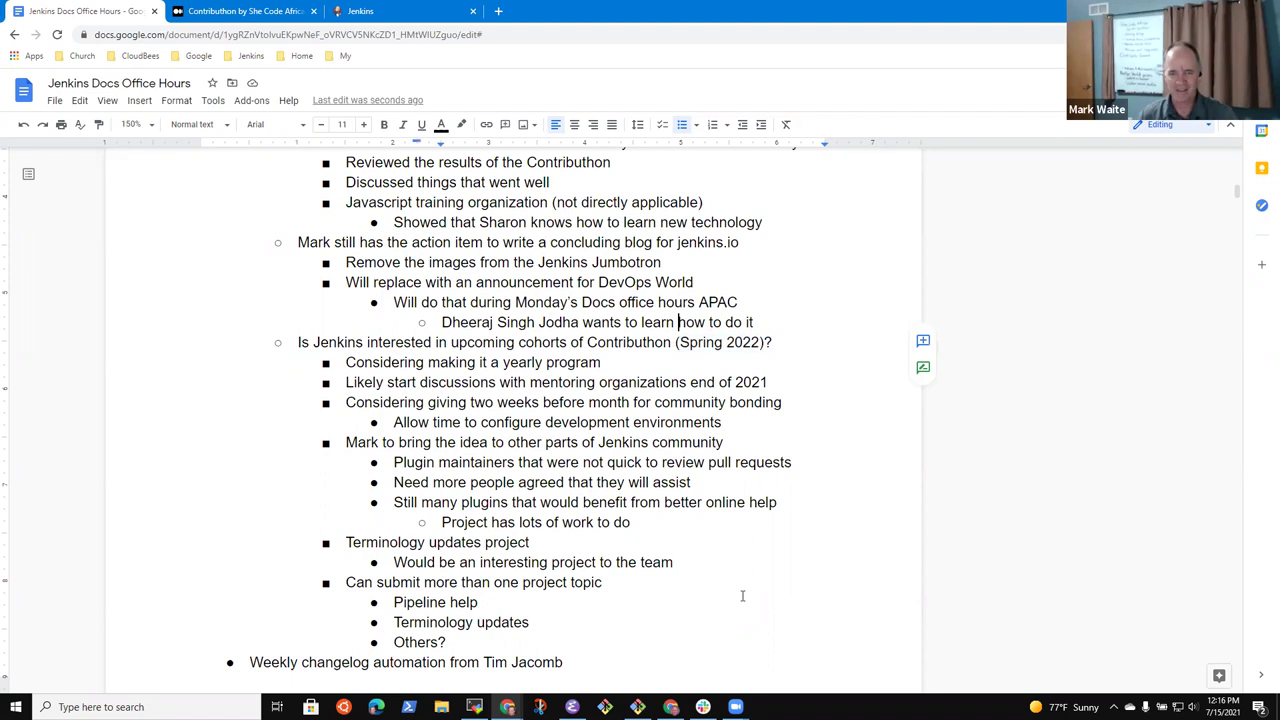
pyautogui.hotkey('ctrl', 'Right')
pyautogui.hotkey('ctrl', 'shift', 'Left')
pyautogui.write('Early')
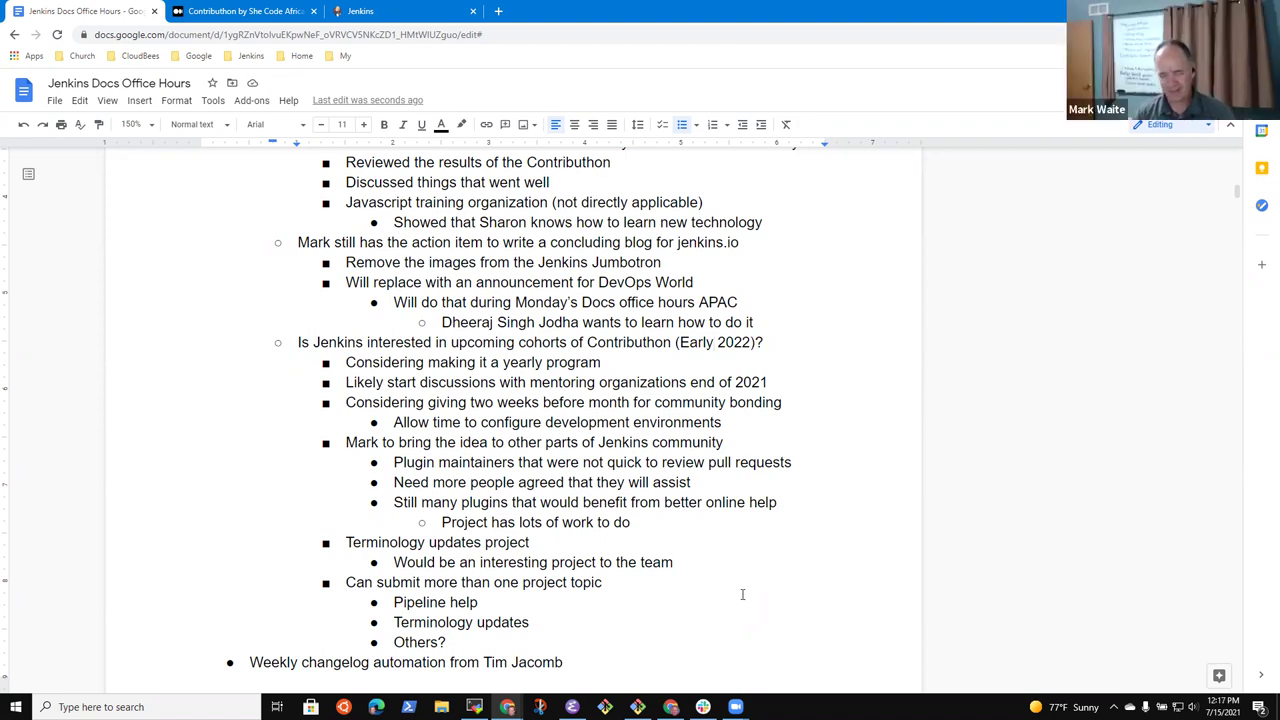
pyautogui.hotkey('shift', 'End')
pyautogui.press('Left')
pyautogui.hotkey('ctrl', 'shift', 'Left')
pyautogui.write('March/Ap')
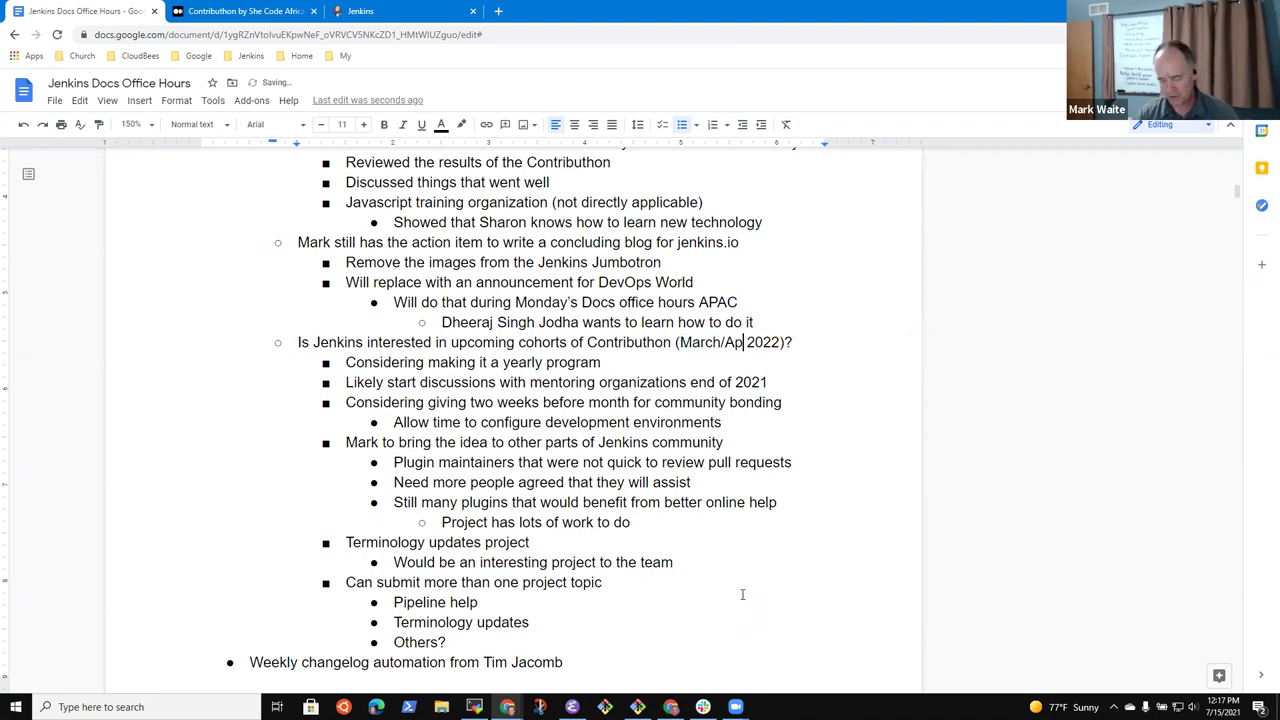
pyautogui.write('ril')
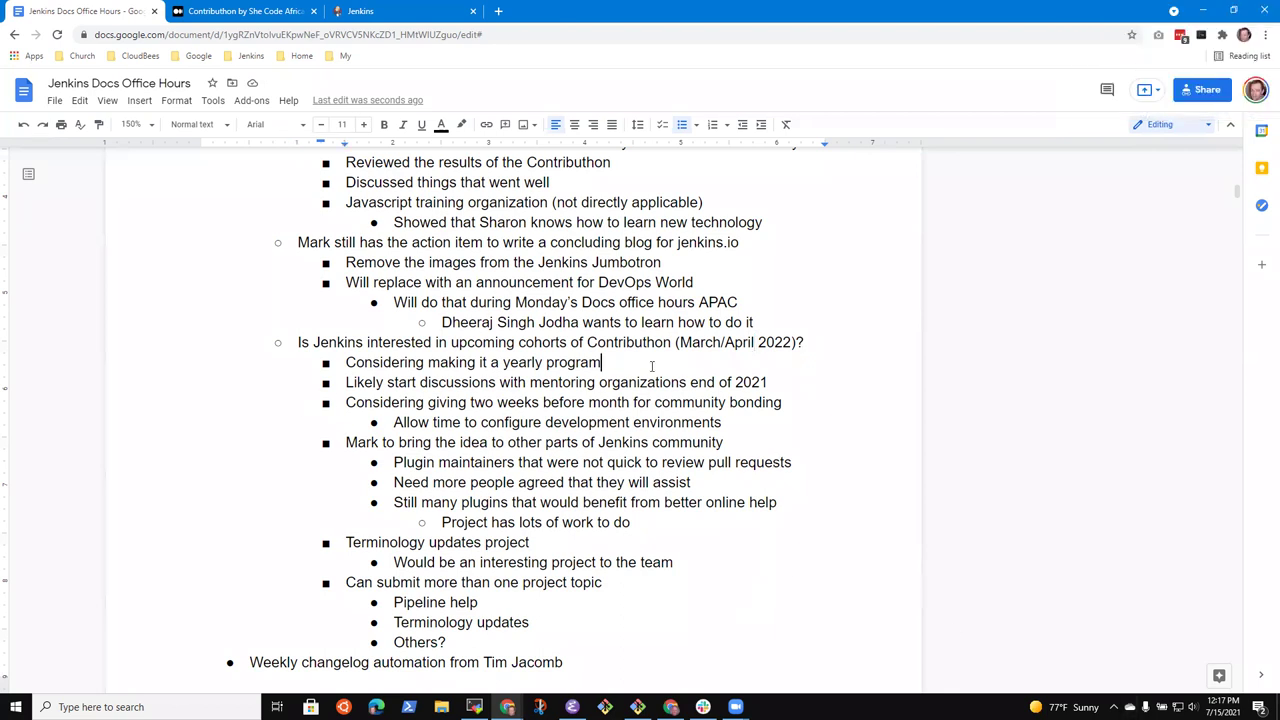
pyautogui.press('Down')
pyautogui.press('Down')
pyautogui.press('Down')
pyautogui.press('Down')
pyautogui.press('Down')
pyautogui.press('Up')
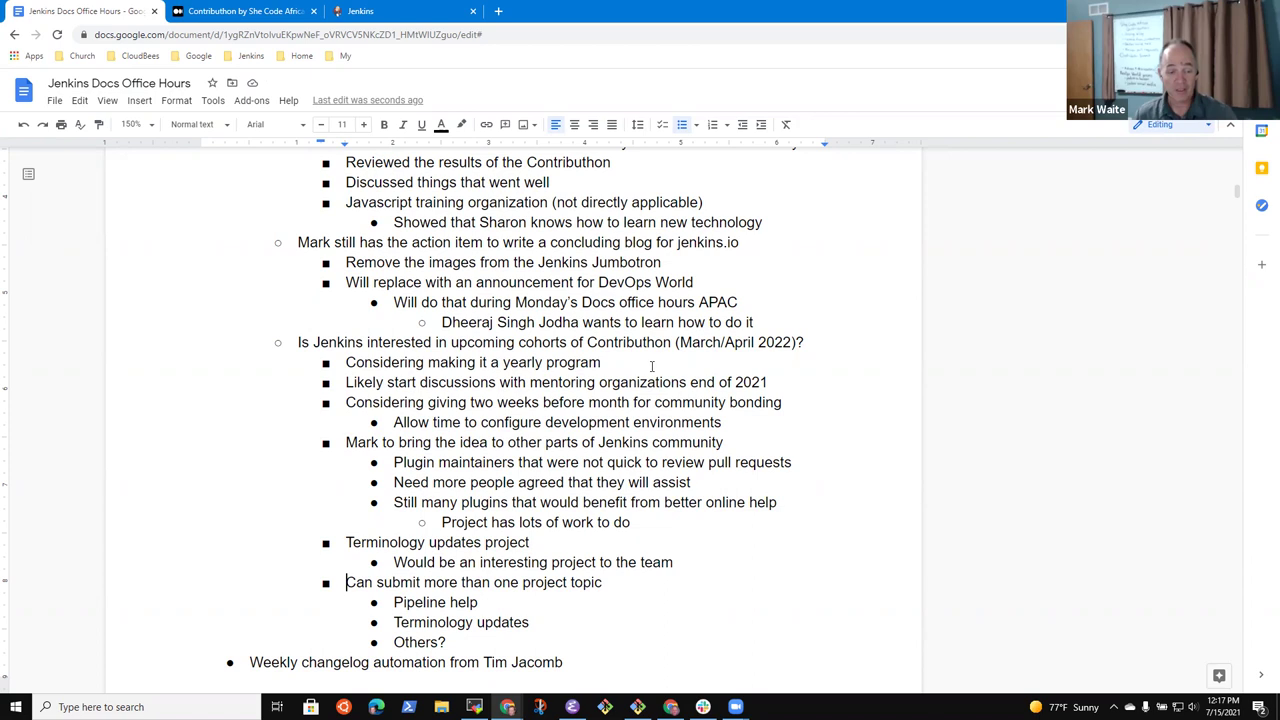
pyautogui.press('Up')
pyautogui.press('Up')
pyautogui.press('Up')
pyautogui.press('Up')
pyautogui.press('Up')
pyautogui.press('Up')
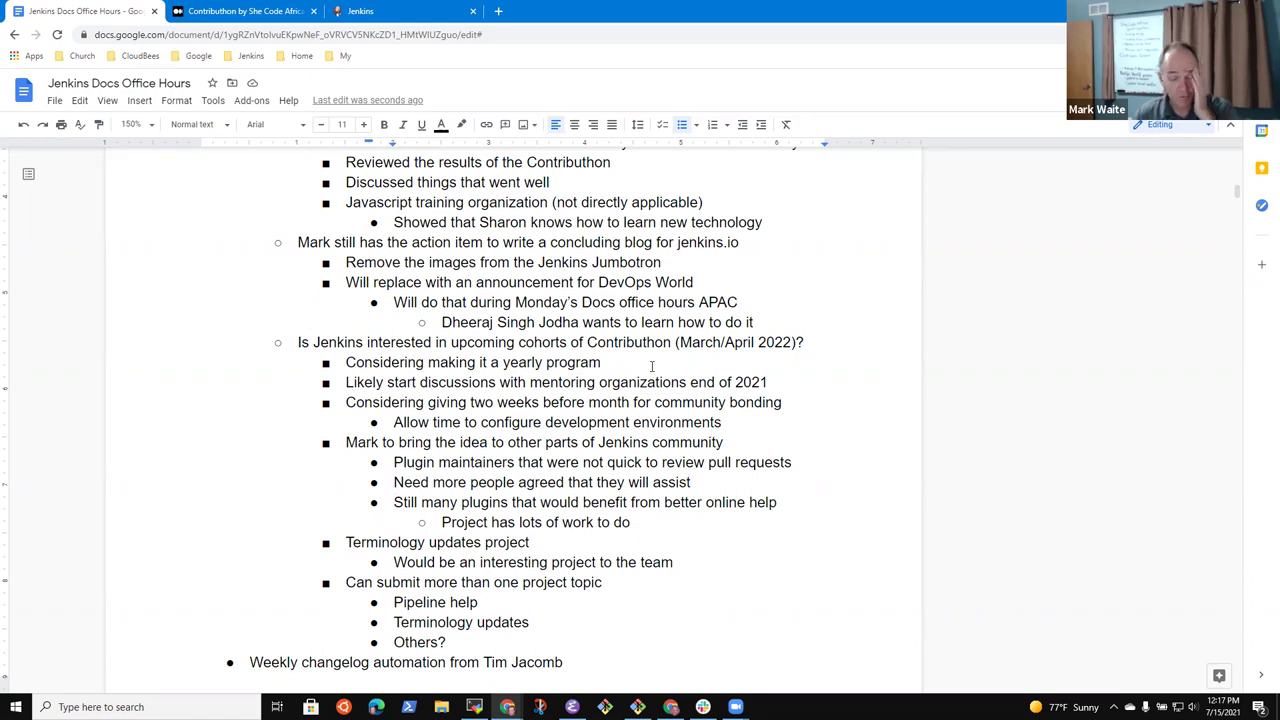
pyautogui.press('Up')
pyautogui.press('Up')
pyautogui.press('Down')
pyautogui.press('Down')
pyautogui.press('Down')
pyautogui.press('Down')
pyautogui.press('Down')
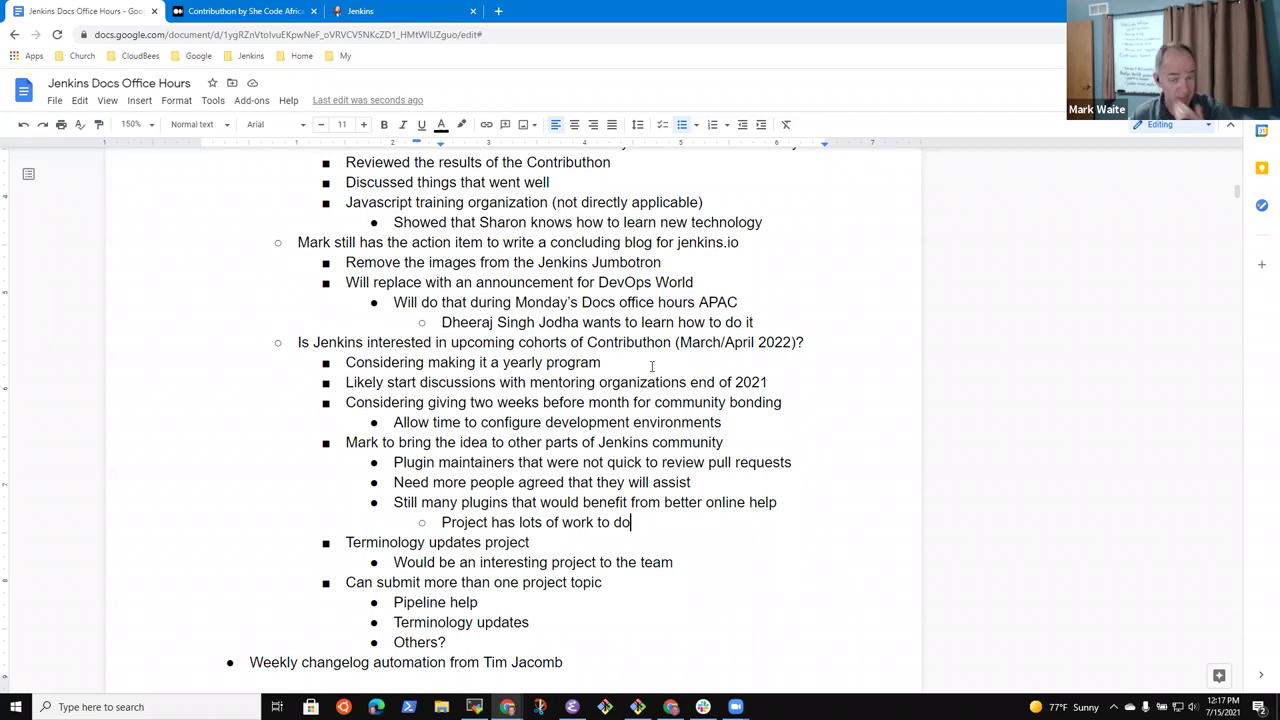
pyautogui.press('Down')
pyautogui.press('Down')
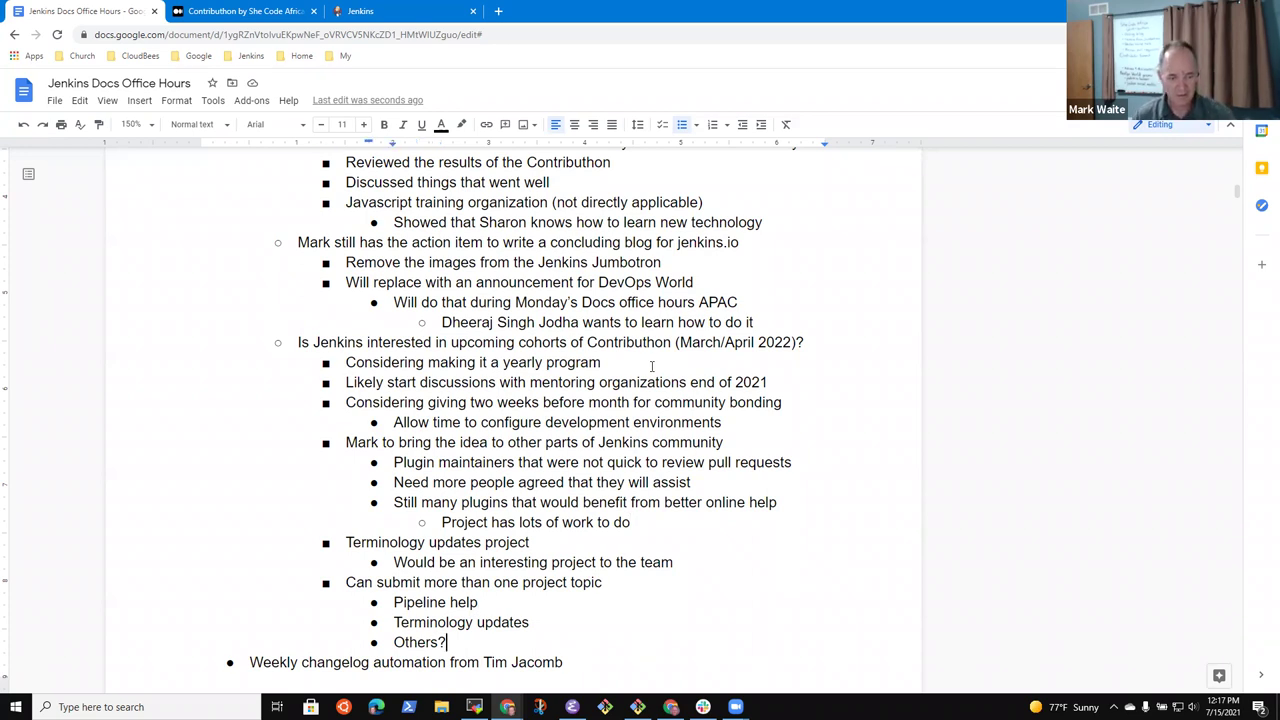
# Add an action item for a team member to start a community.jenkins.io thread and point to it from the mailing list
pyautogui.press('Return')
pyautogui.hotkey('shift', 'Tab')
pyautogui.write('Mark start a thread in tee')
pyautogui.hotkey('ctrl', 'BackSpace')
pyautogui.hotkey('ctrl', 'BackSpace')
pyautogui.hotkey('ctrl', 'BackSpace')
pyautogui.hotkey('ctrl', 'BackSpace')
pyautogui.hotkey('ctrl', 'BackSpace')
pyautogui.hotkey('ctrl', 'BackSpace')
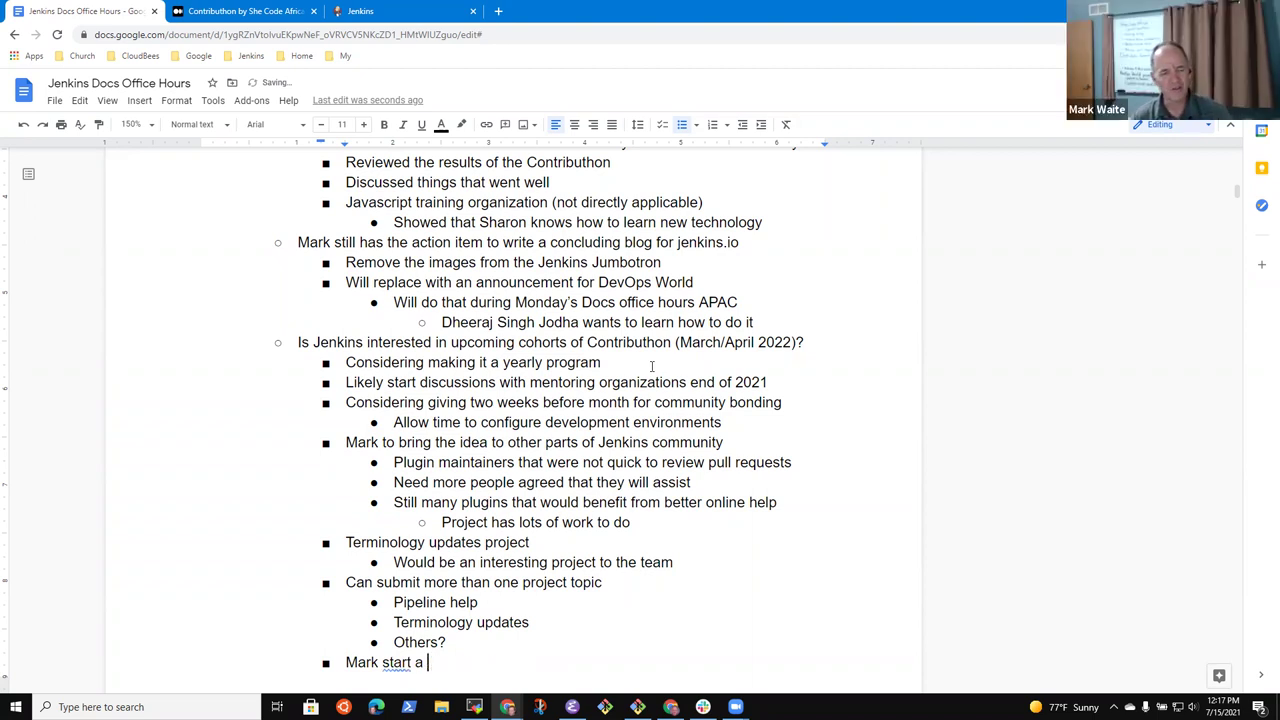
pyautogui.write('Mark start a thread ')
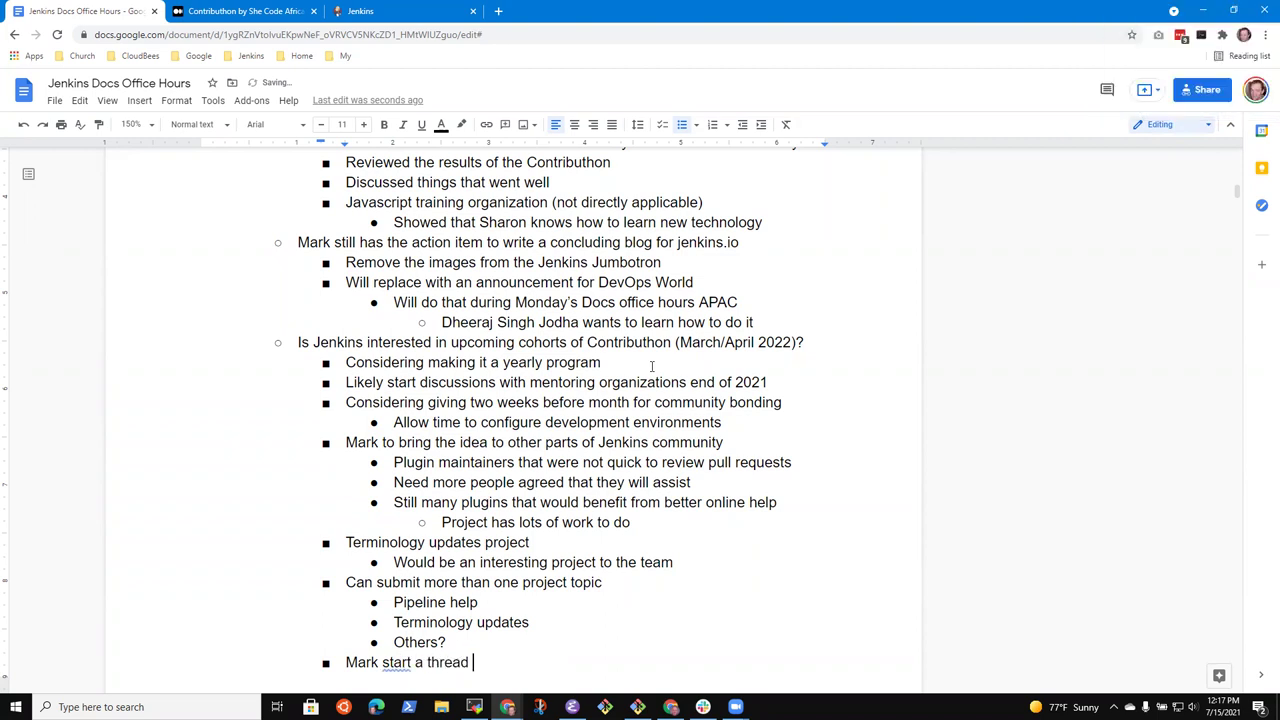
pyautogui.write('in community.jenkins.io and point to it from the mailing list')
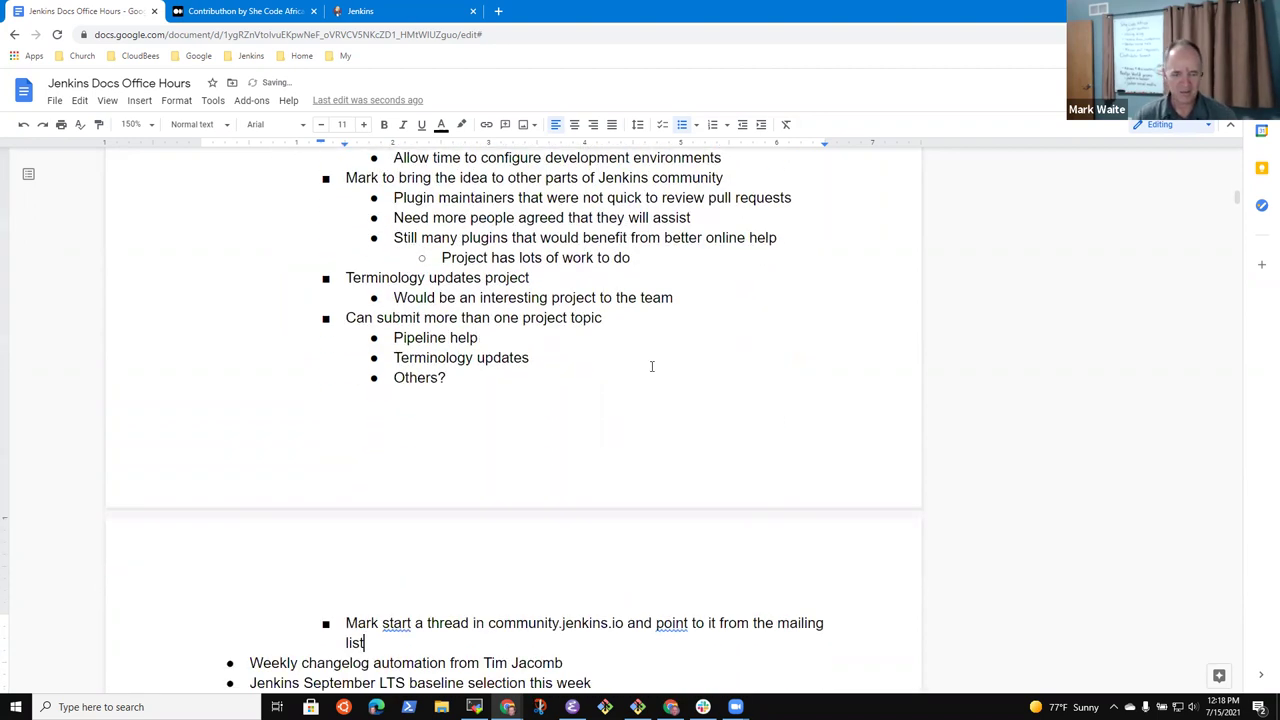
# Select 'community.jenkins.io' in the new action item
pyautogui.press('Up')
pyautogui.hotkey('ctrl', 'Right')
pyautogui.hotkey('ctrl', 'Right')
pyautogui.hotkey('ctrl', 'Right')
pyautogui.hotkey('ctrl', 'Right')
pyautogui.hotkey('ctrl', 'Right')
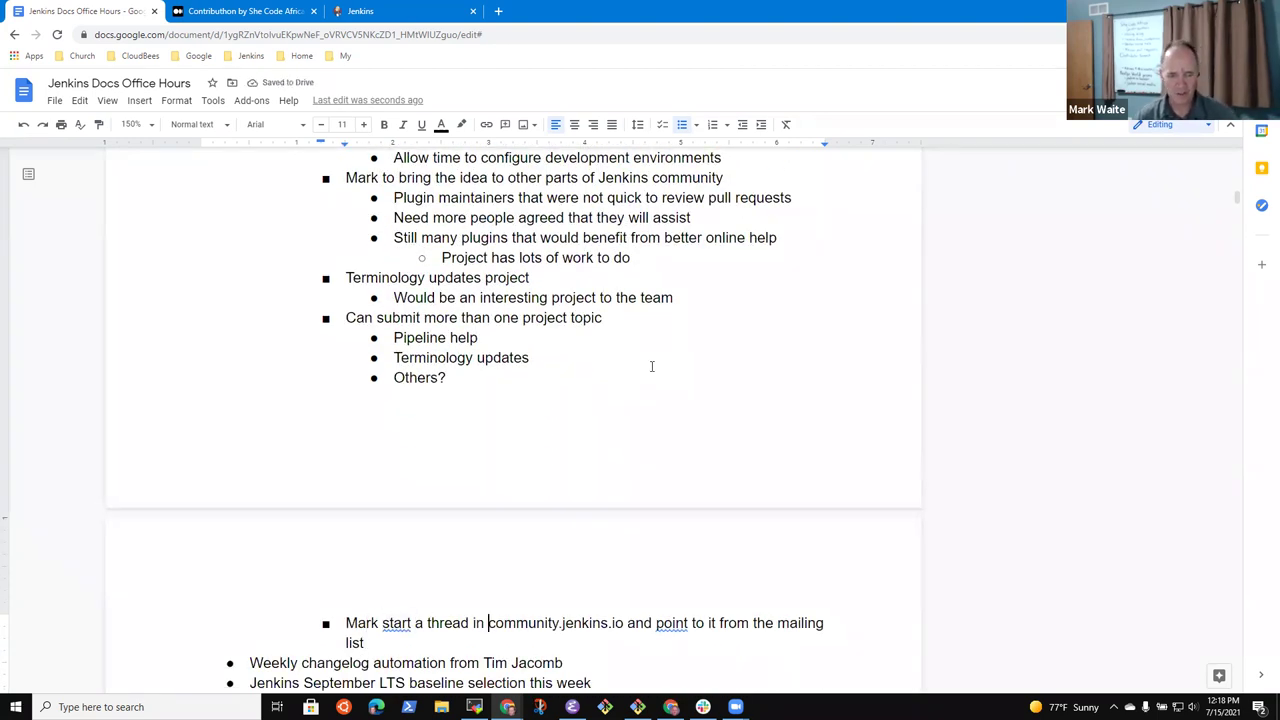
pyautogui.hotkey('ctrl', 'shift', 'Right')
pyautogui.hotkey('ctrl', 'shift', 'Right')
pyautogui.hotkey('ctrl', 'shift', 'Right')
pyautogui.hotkey('ctrl', 'shift', 'Right')
pyautogui.hotkey('shift', 'Left')
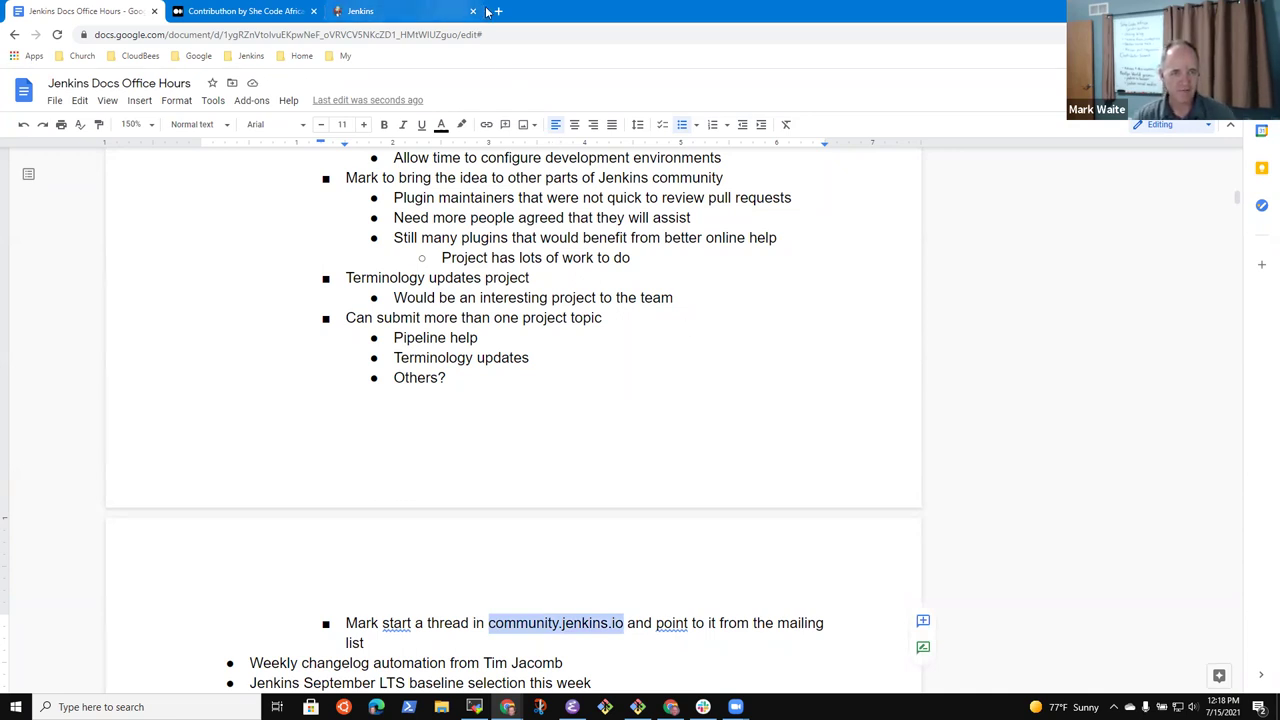
# Open the community.jenkins.io forum in a new browser tab and browse its latest topics
pyautogui.click(499, 13)
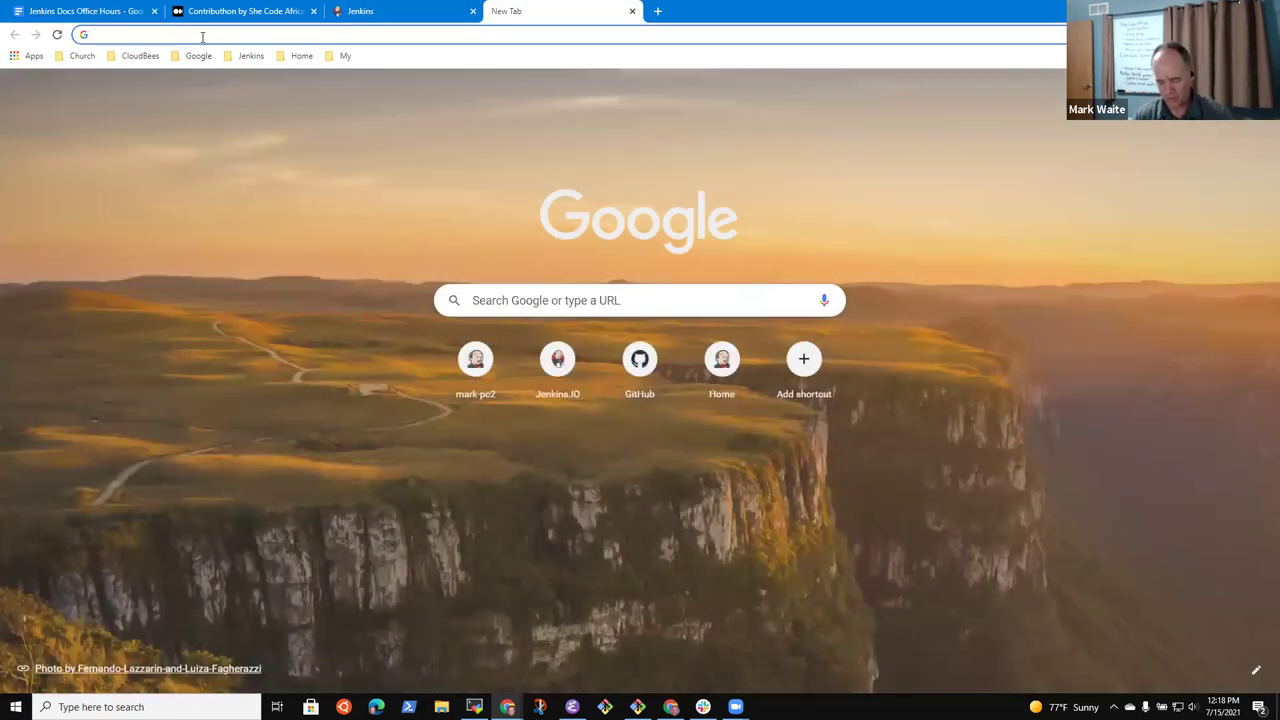
pyautogui.write('community.jenkins.io')
pyautogui.press('Return')
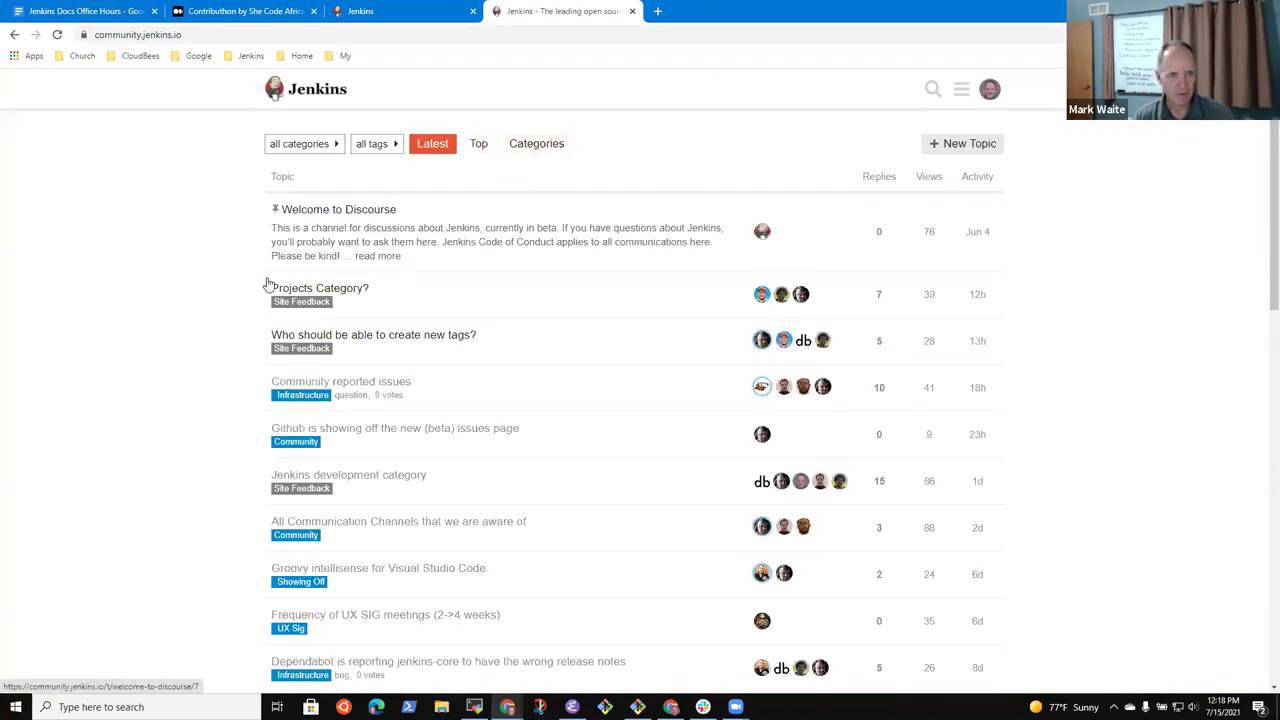
pyautogui.scroll(-3, 860, 349)
pyautogui.scroll(-5, 826, 371)
pyautogui.scroll(8, 829, 371)
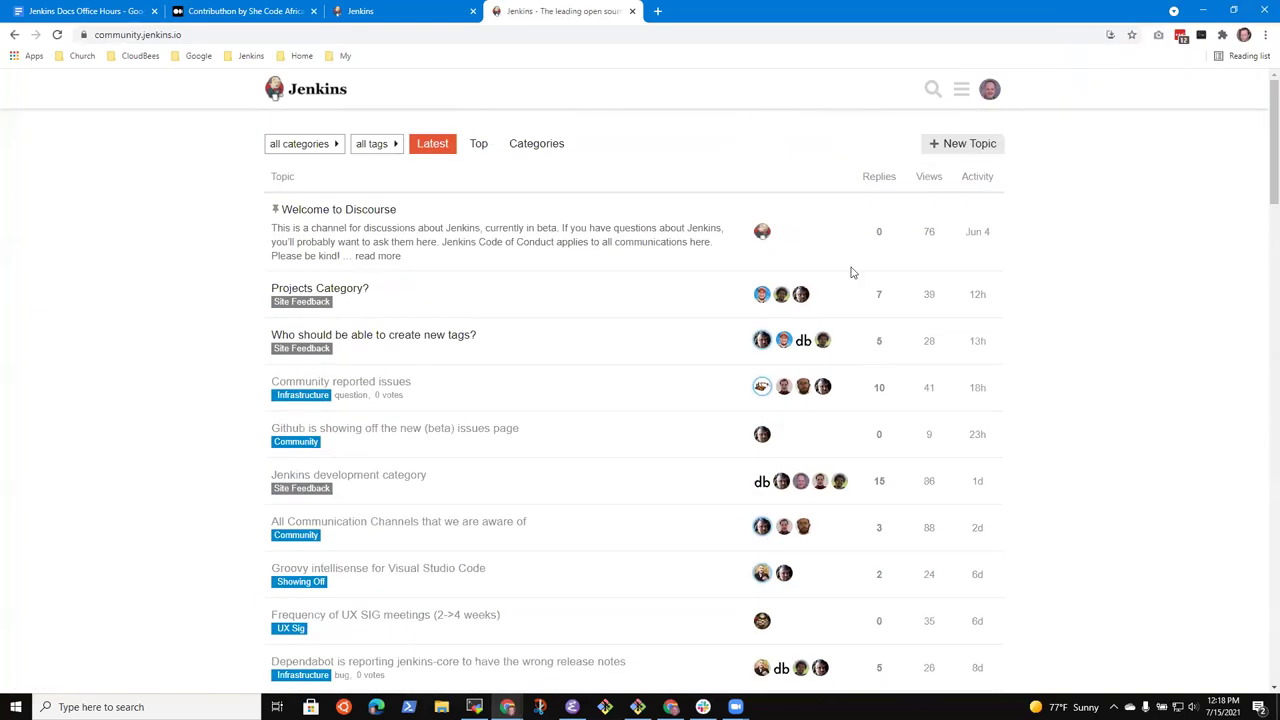
# Search the forum for 'contributhon' and read the single matching thread
pyautogui.click(929, 91)
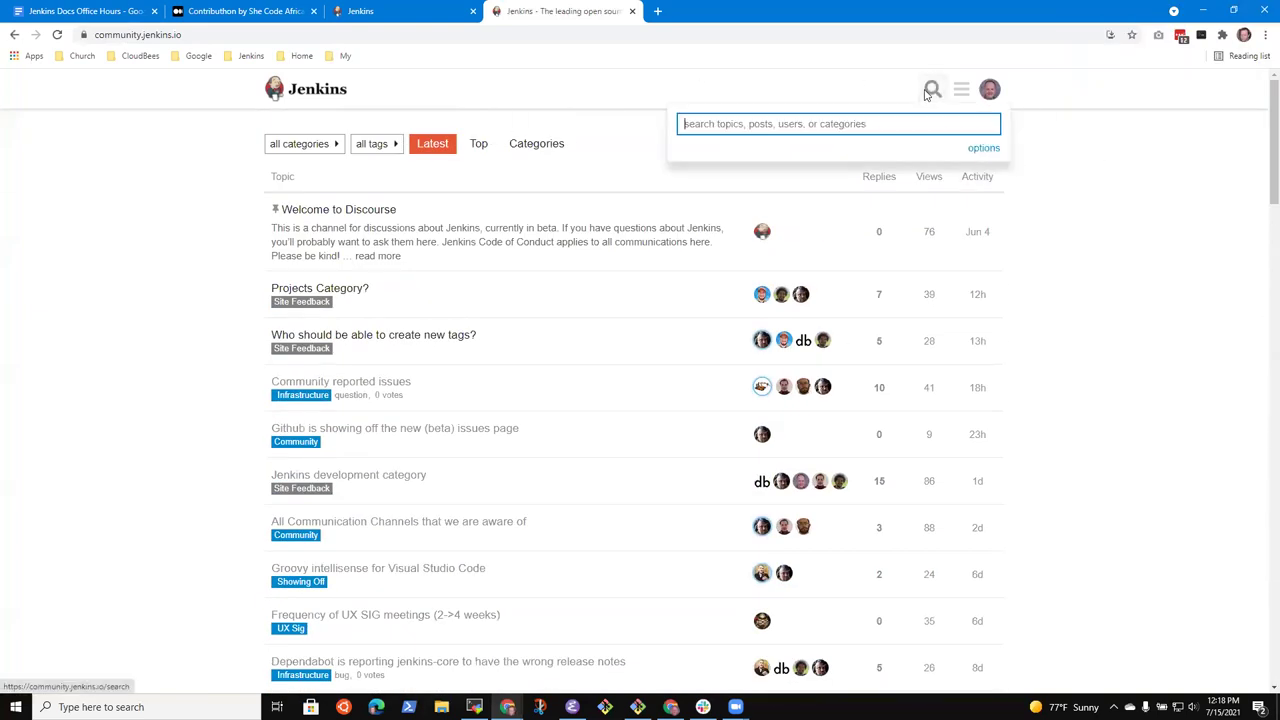
pyautogui.write('contributhon')
pyautogui.press('Return')
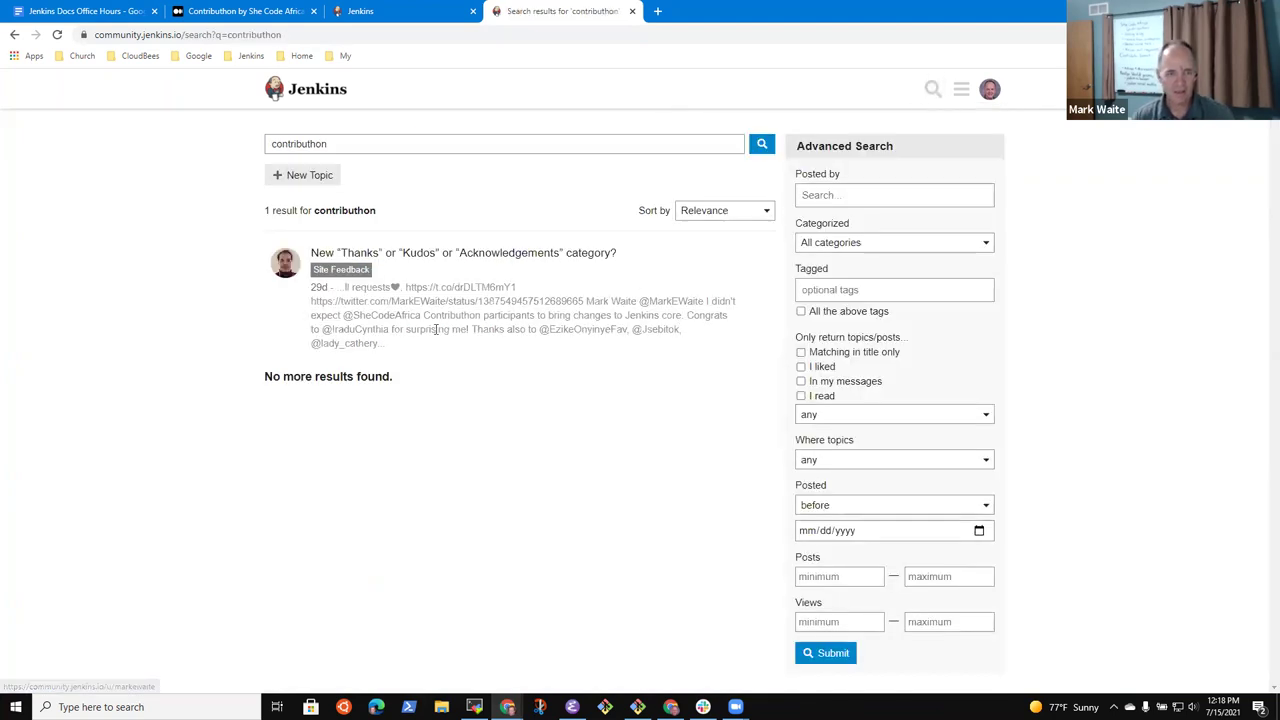
pyautogui.click(437, 253)
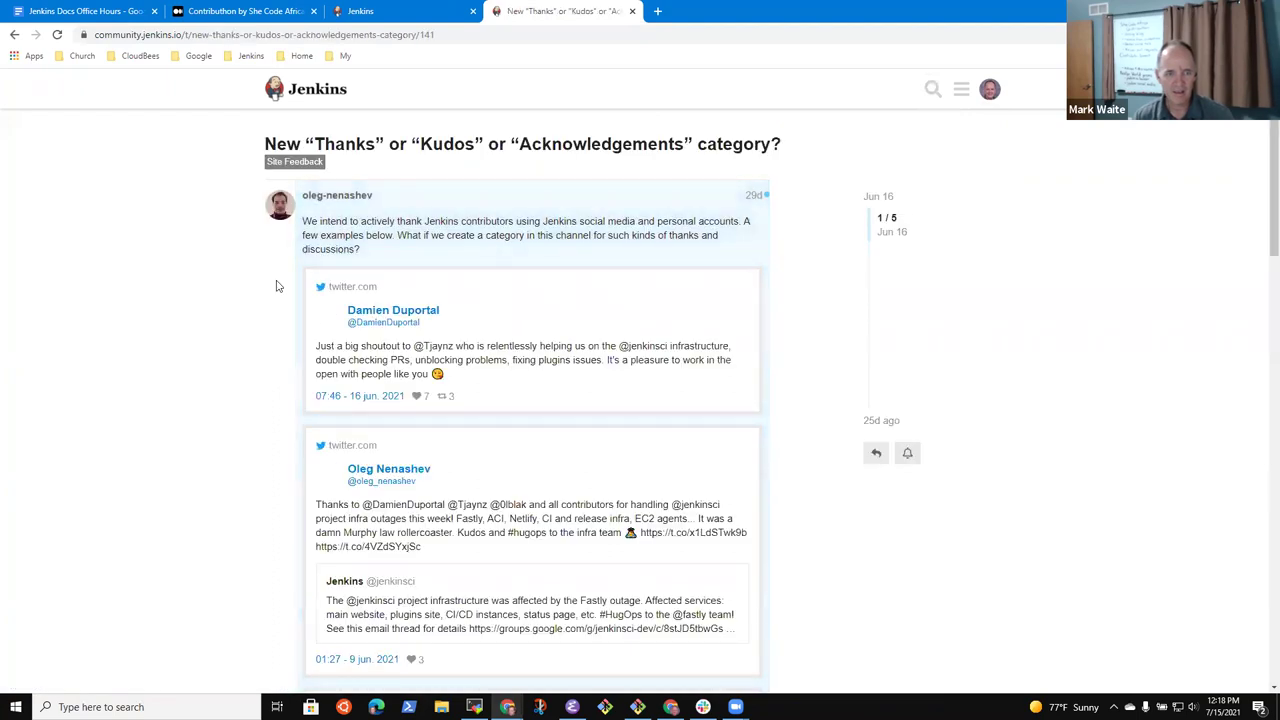
pyautogui.scroll(-10, 305, 366)
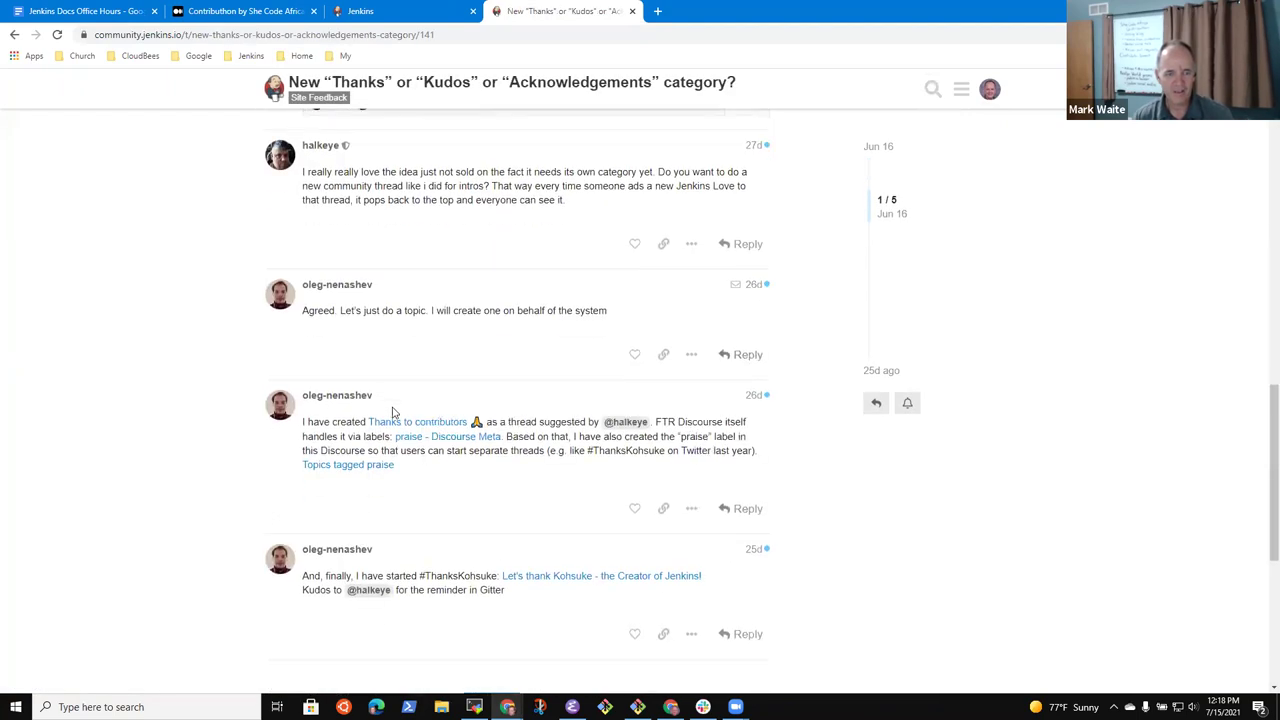
pyautogui.scroll(-5, 363, 397)
pyautogui.scroll(10, 414, 397)
pyautogui.scroll(1, 655, 286)
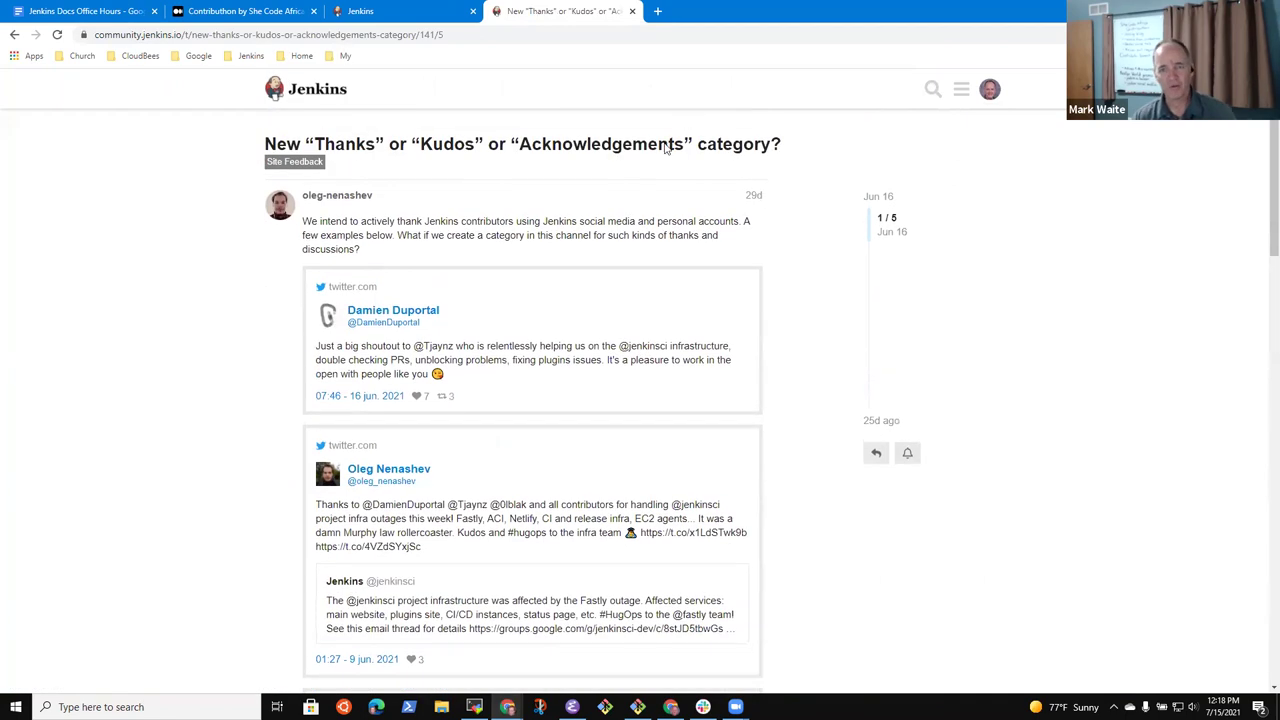
# Go back to the forum's topic list, then return to the office hours notes document
pyautogui.click(298, 89)
pyautogui.click(160, 35)
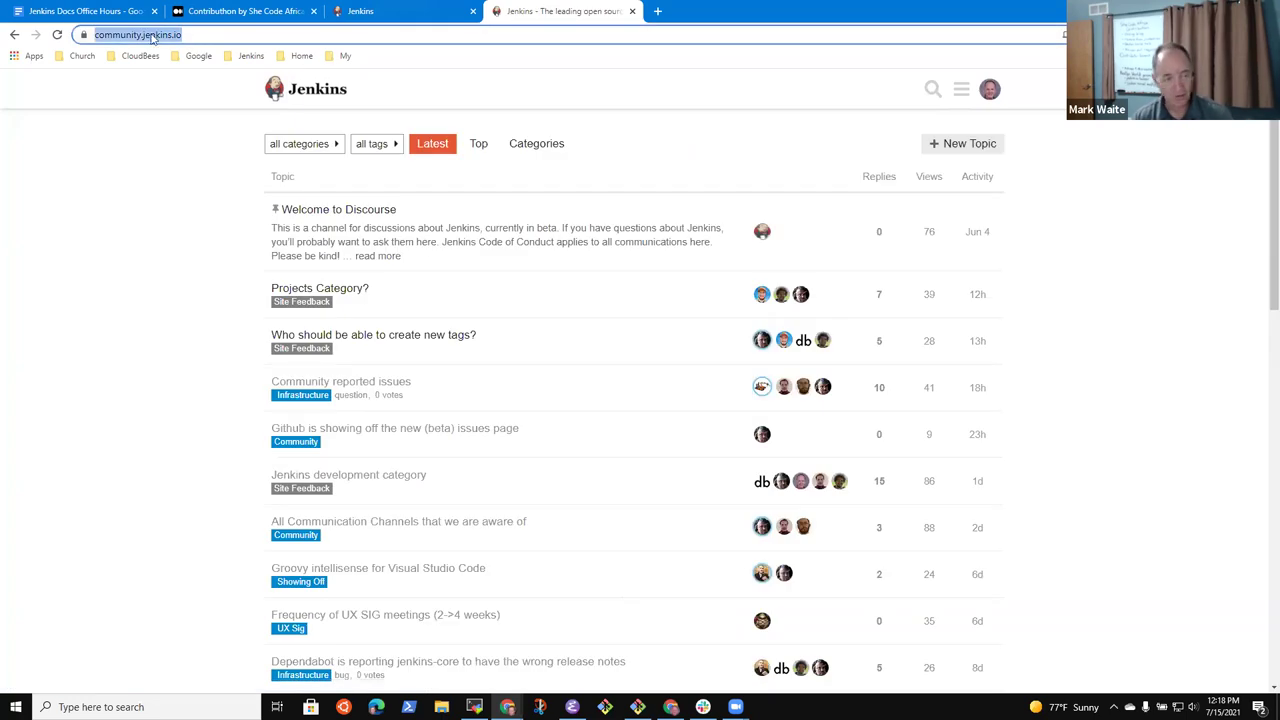
pyautogui.click(62, 11)
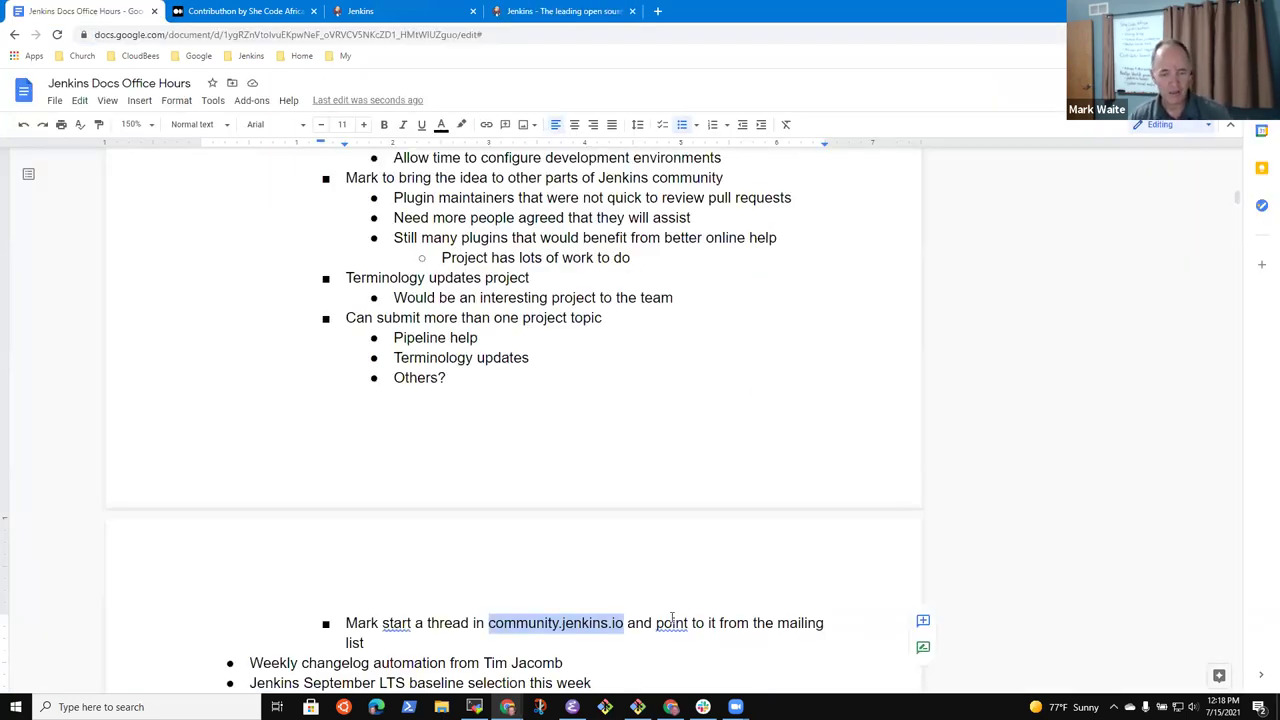
# Turn 'community.jenkins.io' in the action item into a hyperlink
pyautogui.moveTo(705, 643); pyautogui.dragTo(709, 627)
pyautogui.press('Left')
pyautogui.press('Left')
pyautogui.press('Left')
pyautogui.press('Left')
pyautogui.press('Left')
pyautogui.press('Left')
pyautogui.press('Left')
pyautogui.press('Left')
pyautogui.press('Left')
pyautogui.press('Left')
pyautogui.press('Left')
pyautogui.press('Left')
pyautogui.press('Left')
pyautogui.press('Left')
pyautogui.press('Left')
pyautogui.press('Left')
pyautogui.press('Left')
pyautogui.press('Right')
pyautogui.press('Right')
pyautogui.hotkey('shift', 'Left')
pyautogui.hotkey('shift', 'Left')
pyautogui.hotkey('shift', 'Left')
pyautogui.hotkey('shift', 'Left')
pyautogui.hotkey('shift', 'Left')
pyautogui.hotkey('shift', 'Left')
pyautogui.hotkey('shift', 'Left')
pyautogui.hotkey('shift', 'Left')
pyautogui.hotkey('shift', 'Left')
pyautogui.hotkey('shift', 'Left')
pyautogui.hotkey('shift', 'Left')
pyautogui.hotkey('shift', 'Left')
pyautogui.hotkey('shift', 'Left')
pyautogui.hotkey('shift', 'Left')
pyautogui.hotkey('shift', 'Left')
pyautogui.hotkey('shift', 'Left')
pyautogui.hotkey('shift', 'Left')
pyautogui.hotkey('shift', 'Left')
pyautogui.hotkey('shift', 'Left')
pyautogui.hotkey('shift', 'Left')
pyautogui.hotkey('ctrl', 'k')
pyautogui.press('Return')
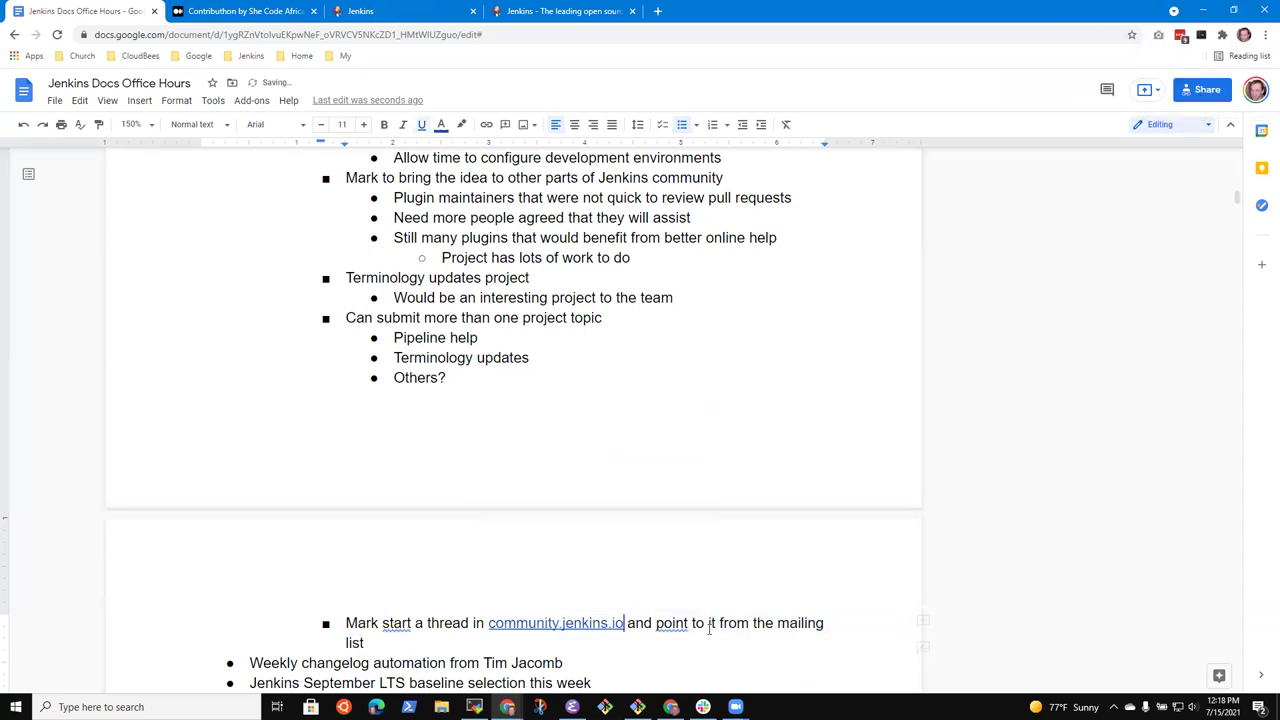
# Delete the word 'mailing' so the item ends 'point to it from the list'
pyautogui.press('Right')
pyautogui.press('Right')
pyautogui.press('Right')
pyautogui.press('Right')
pyautogui.hotkey('ctrl', 'Right')
pyautogui.hotkey('ctrl', 'Right')
pyautogui.hotkey('ctrl', 'Right')
pyautogui.hotkey('ctrl', 'Right')
pyautogui.hotkey('ctrl', 'Right')
pyautogui.hotkey('ctrl', 'shift', 'Right')
pyautogui.press('Delete')
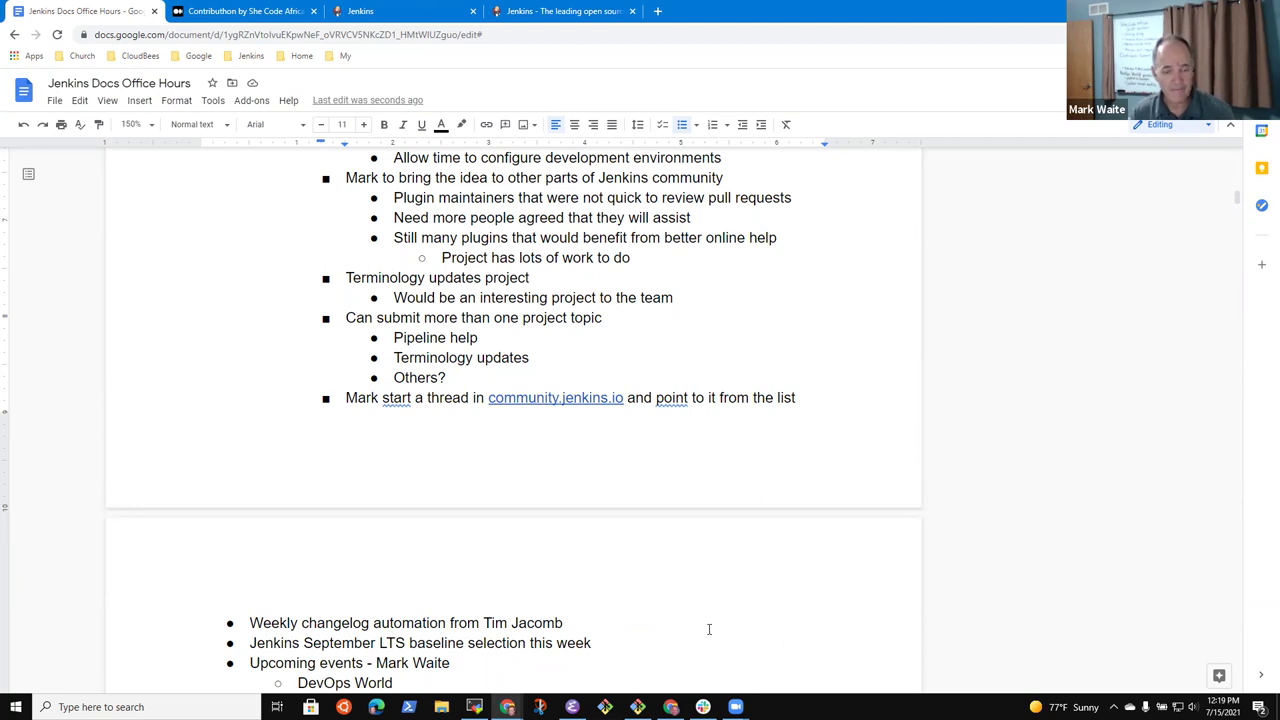
# Add an indented sub-point 'Pull request proposal to automate weekly changelog generation'
pyautogui.press('Down')
pyautogui.press('Down')
pyautogui.press('Down')
pyautogui.press('Up')
pyautogui.press('Up')
pyautogui.press('Return')
pyautogui.press('Tab')
pyautogui.write('Pull ')
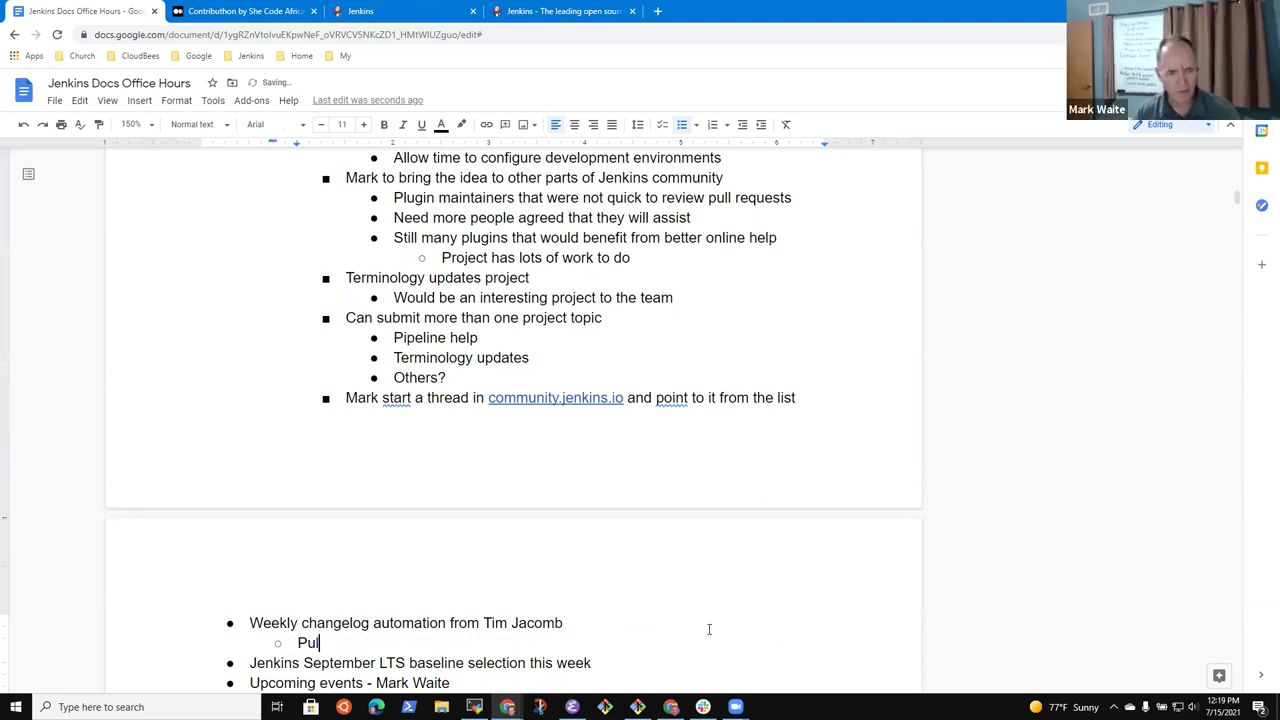
pyautogui.write('request p[rop')
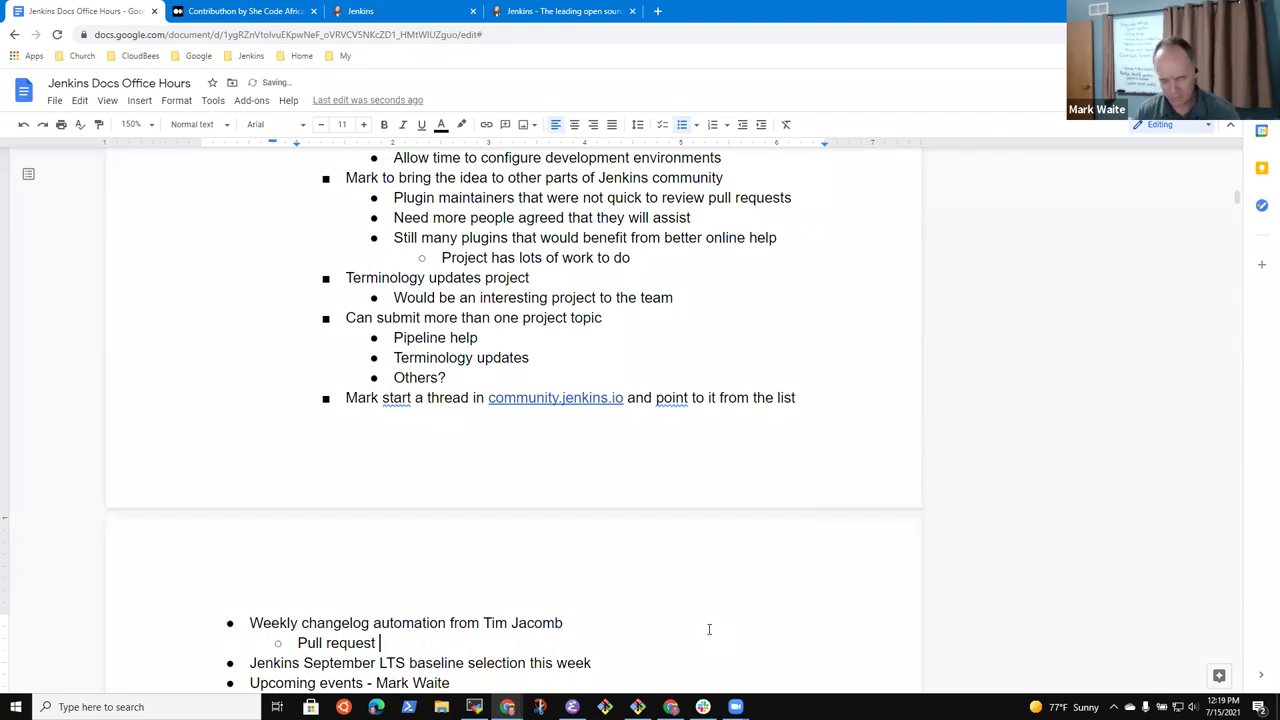
pyautogui.press('BackSpace')
pyautogui.press('BackSpace')
pyautogui.press('BackSpace')
pyautogui.press('BackSpace')
pyautogui.write('[')
pyautogui.press('BackSpace')
pyautogui.write('roposal to automate')
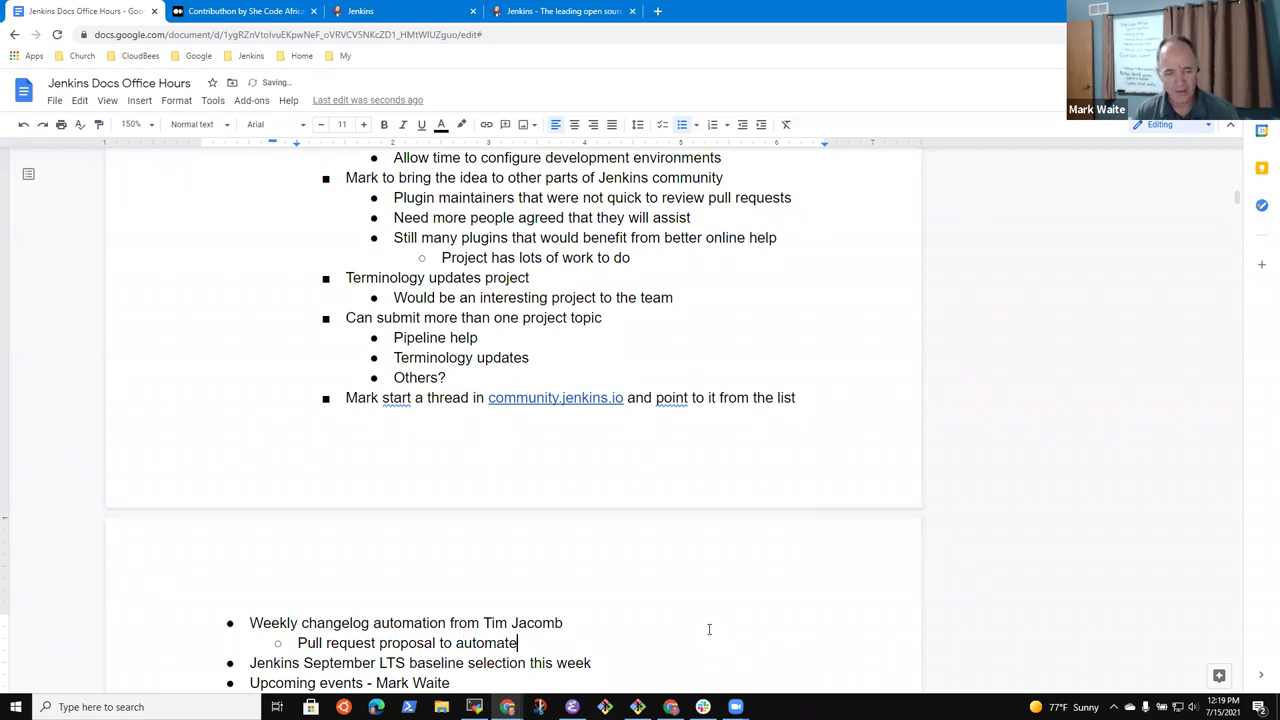
pyautogui.write(' weekly chang')
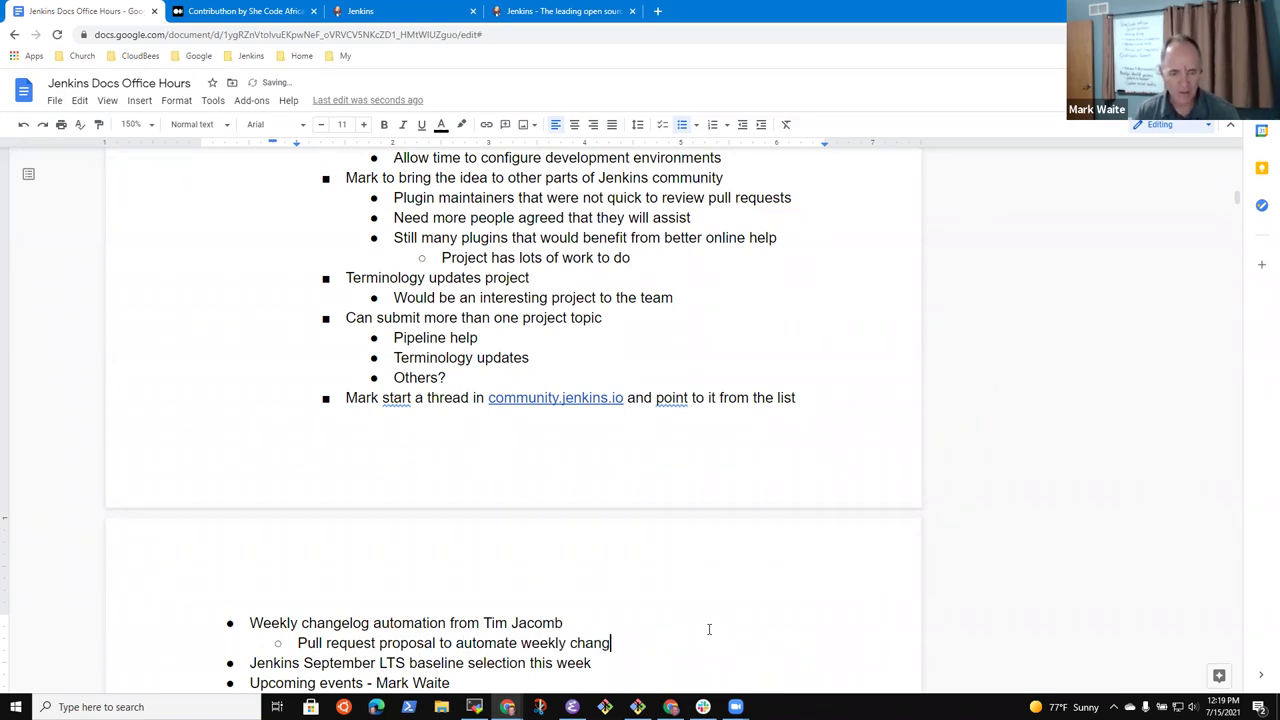
pyautogui.write('elog generation')
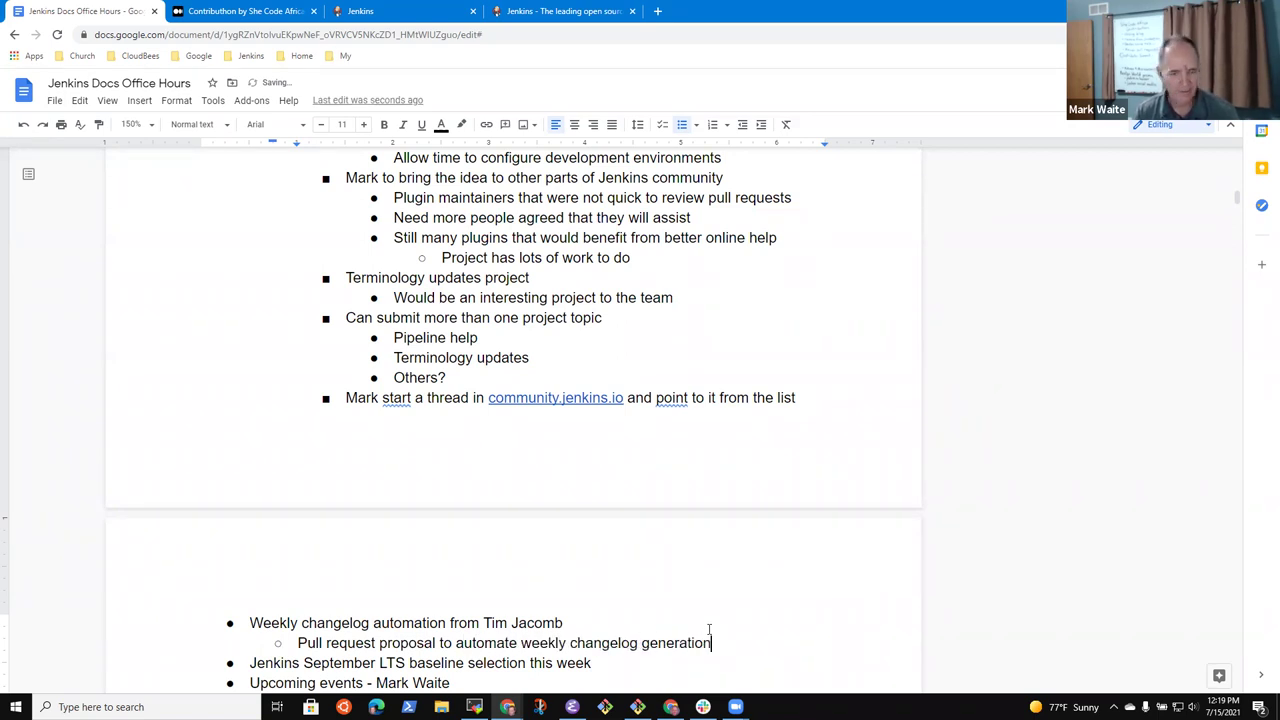
# Add deeper sub-points noting a contributor's expressed concerns and that it needs review and discussion
pyautogui.press('Return')
pyautogui.press('Tab')
pyautogui.write('Concerns ')
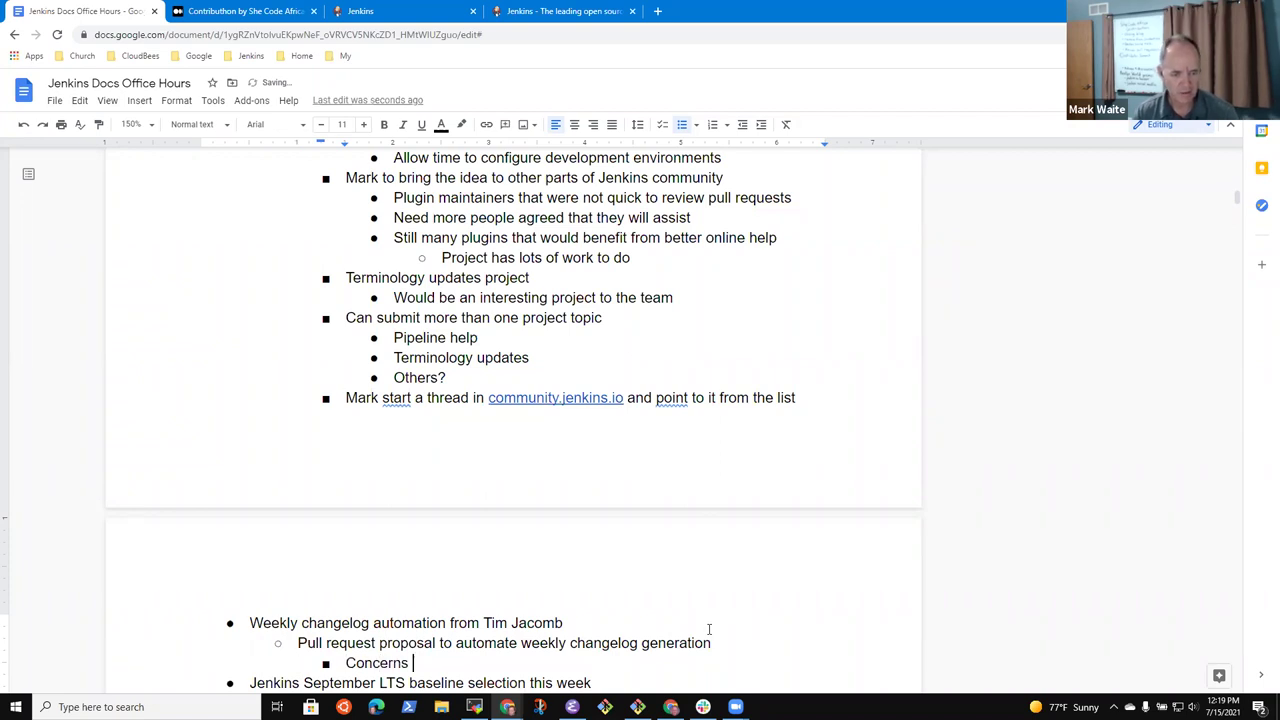
pyautogui.write('epxress')
pyautogui.hotkey('ctrl', 'BackSpace')
pyautogui.write('express')
pyautogui.press('BackSpace')
pyautogui.write('ed by ')
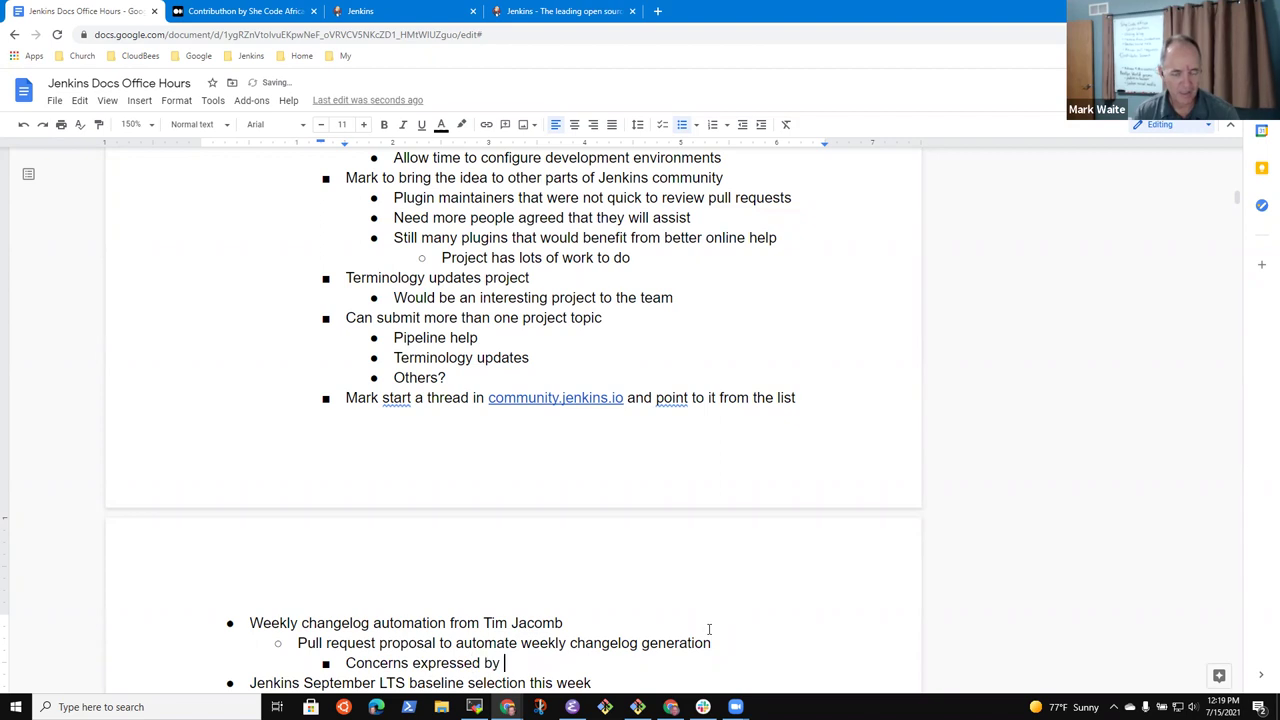
pyautogui.write('Daniel Beck')
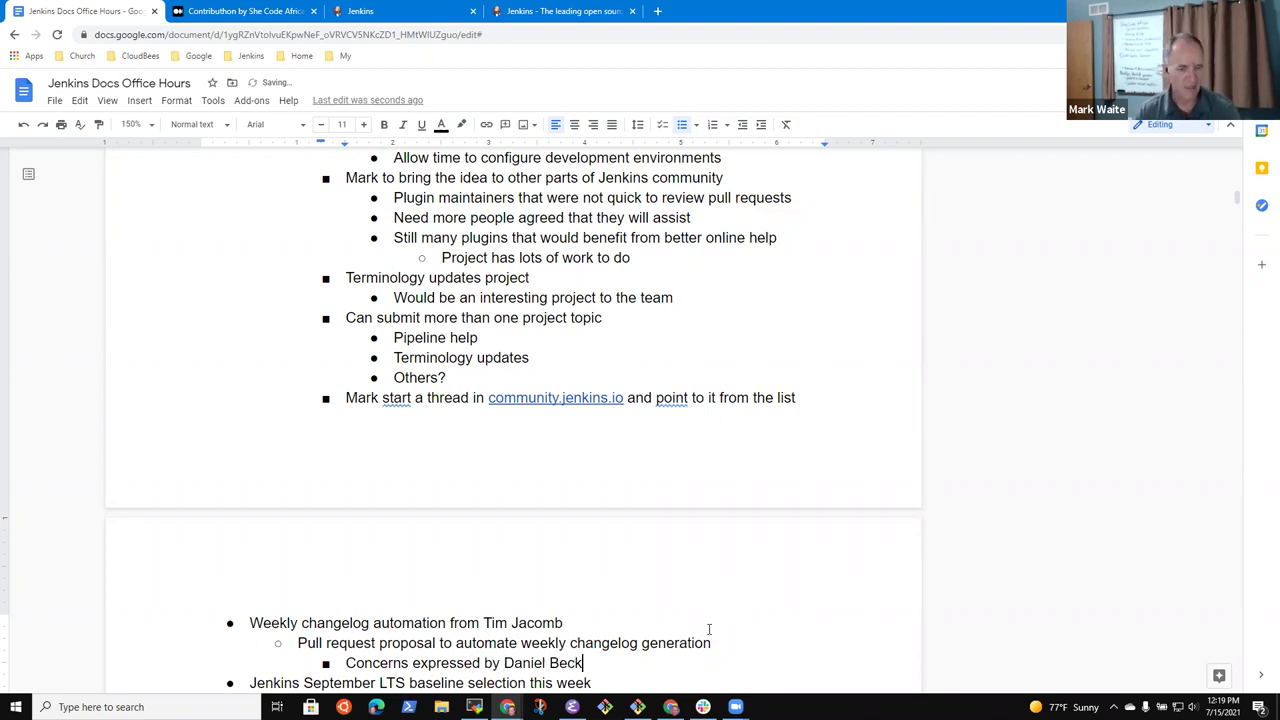
pyautogui.press('Return')
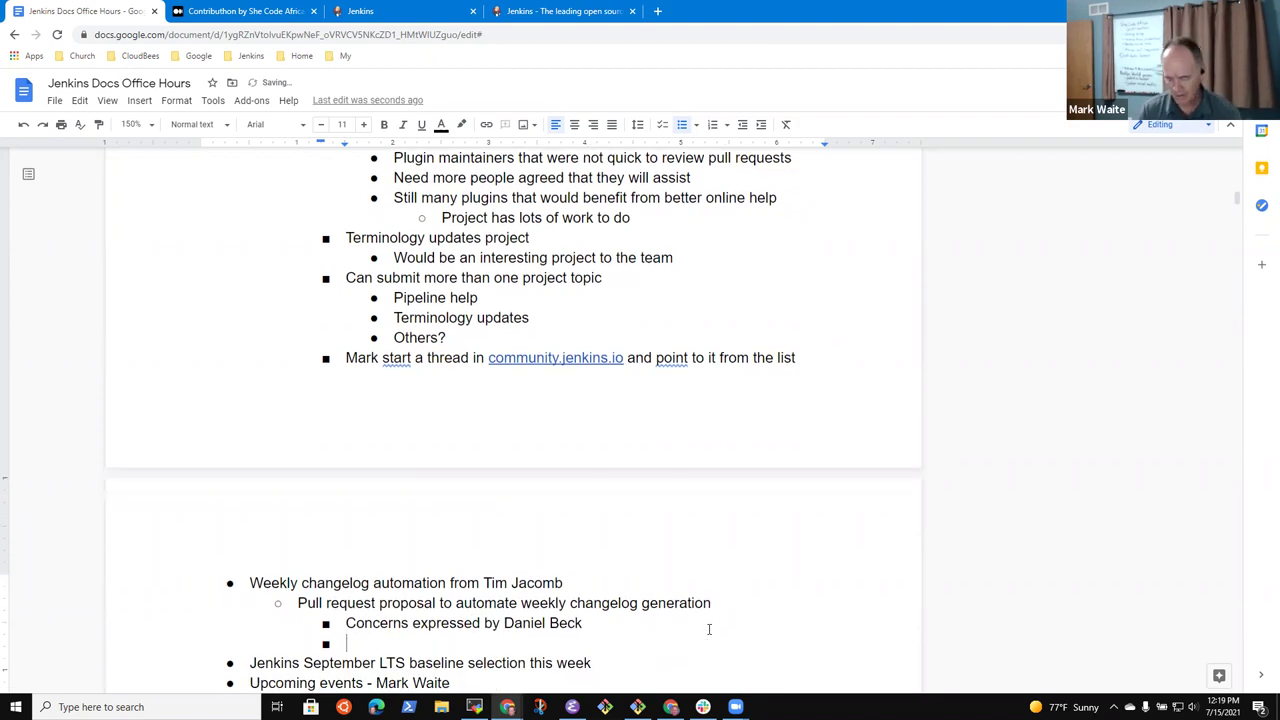
pyautogui.write('Needs ')
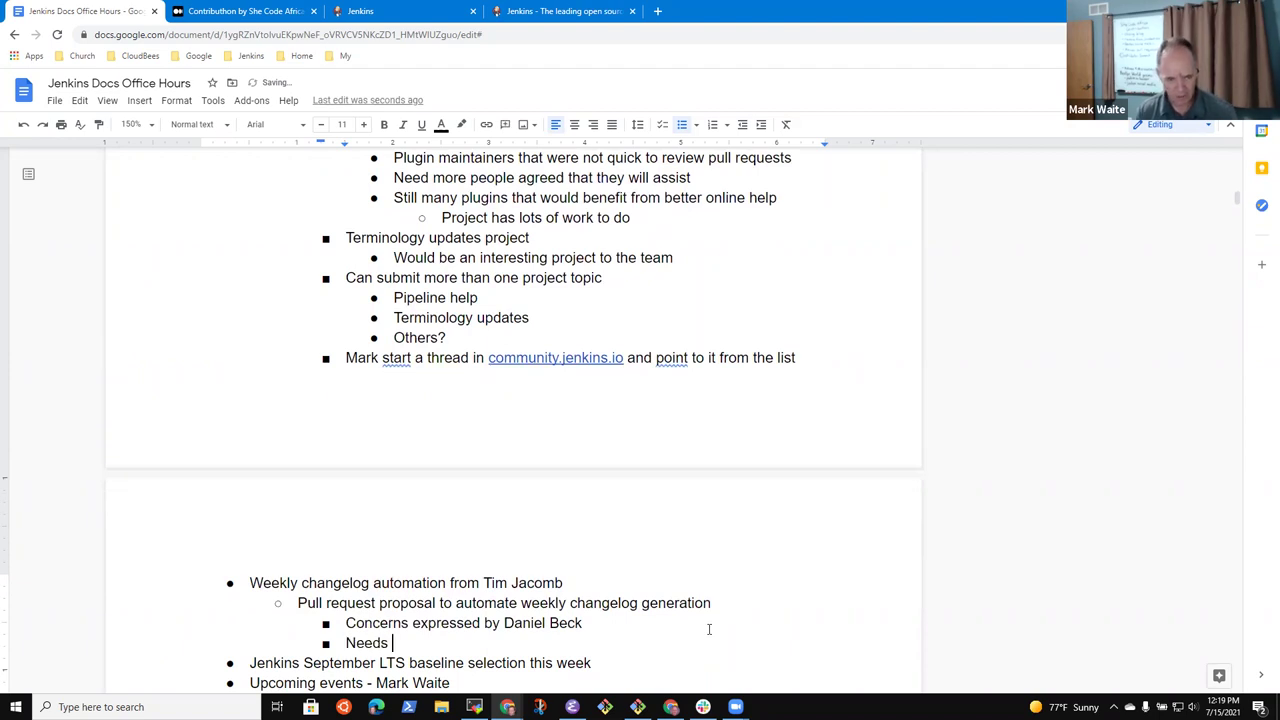
pyautogui.write('review and discussion with Dheeraj')
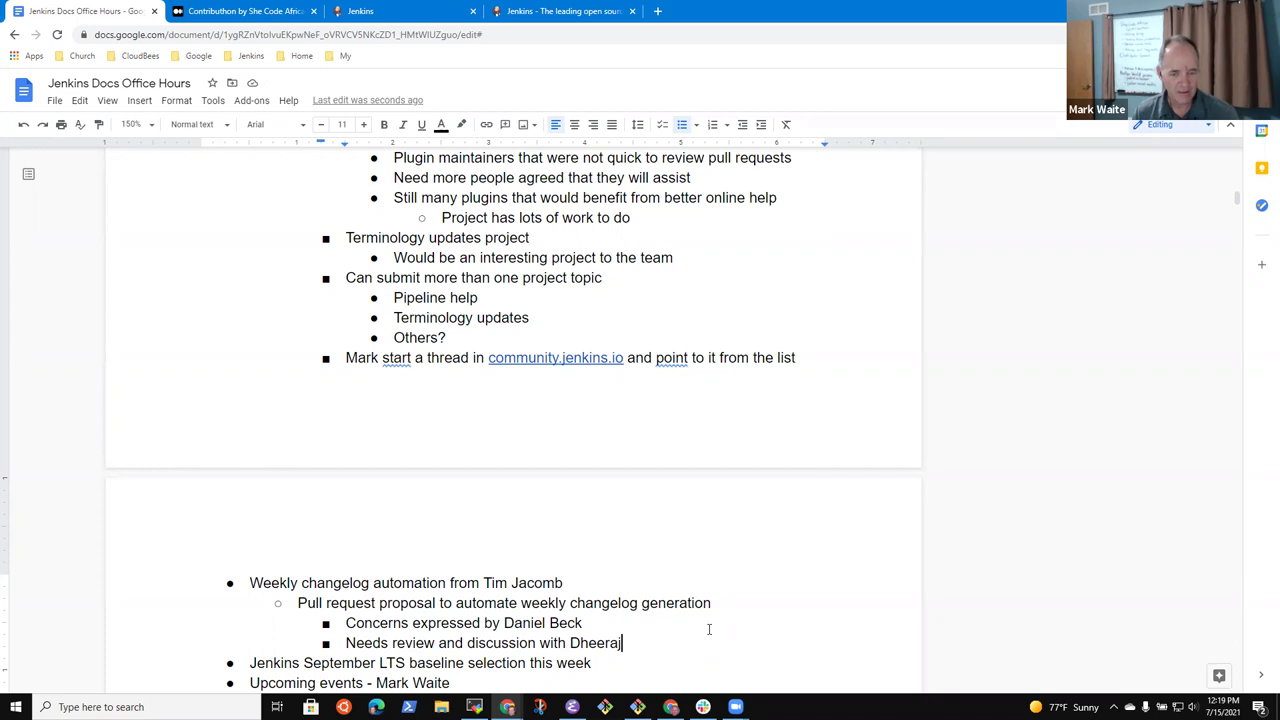
pyautogui.hotkey('shift', 'Home')
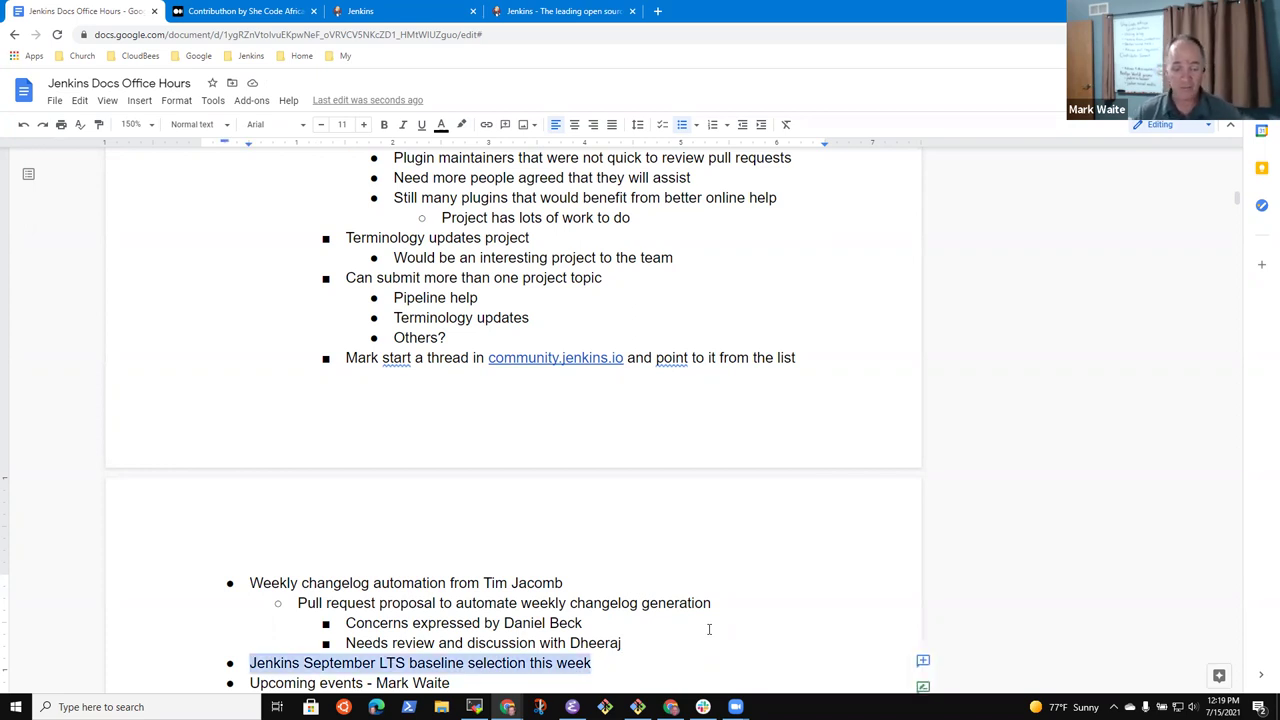
# Add the sub-point 'Need to start the discussions (2.300, 2.301, or 2.302)' under the LTS baseline item
pyautogui.press('End')
pyautogui.press('Return')
pyautogui.press('Tab')
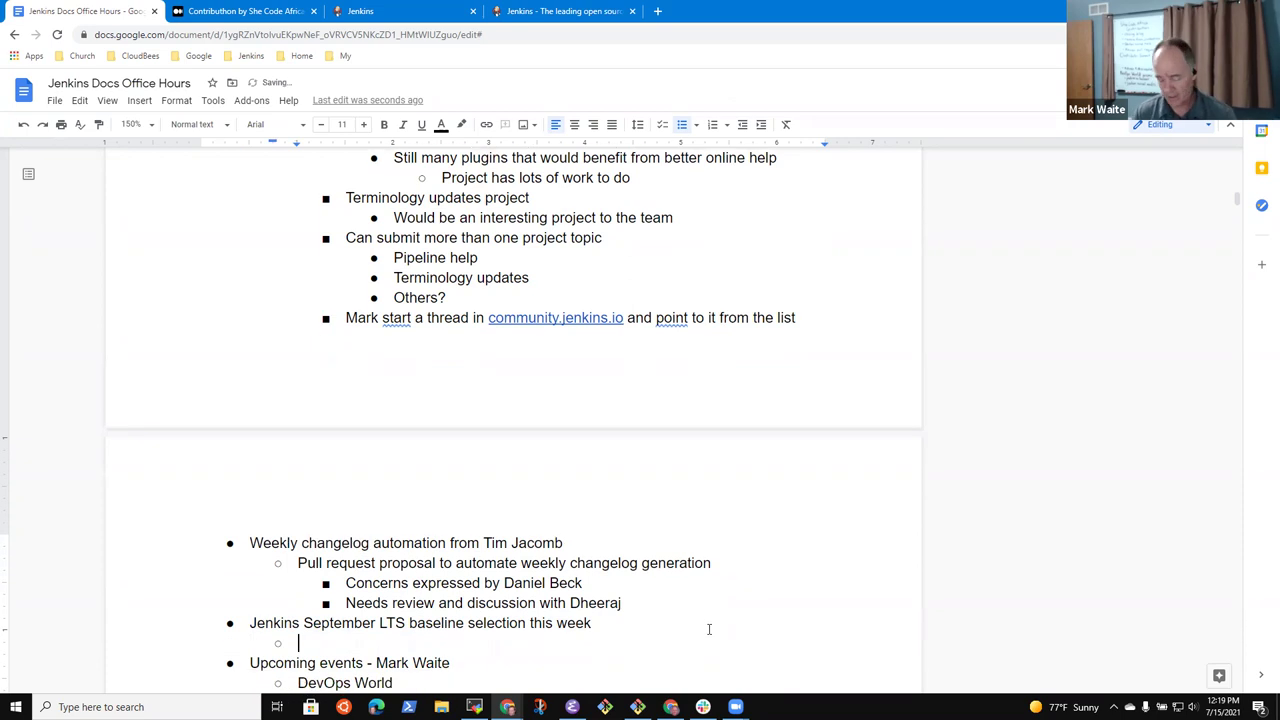
pyautogui.write('Need to start the discussions')
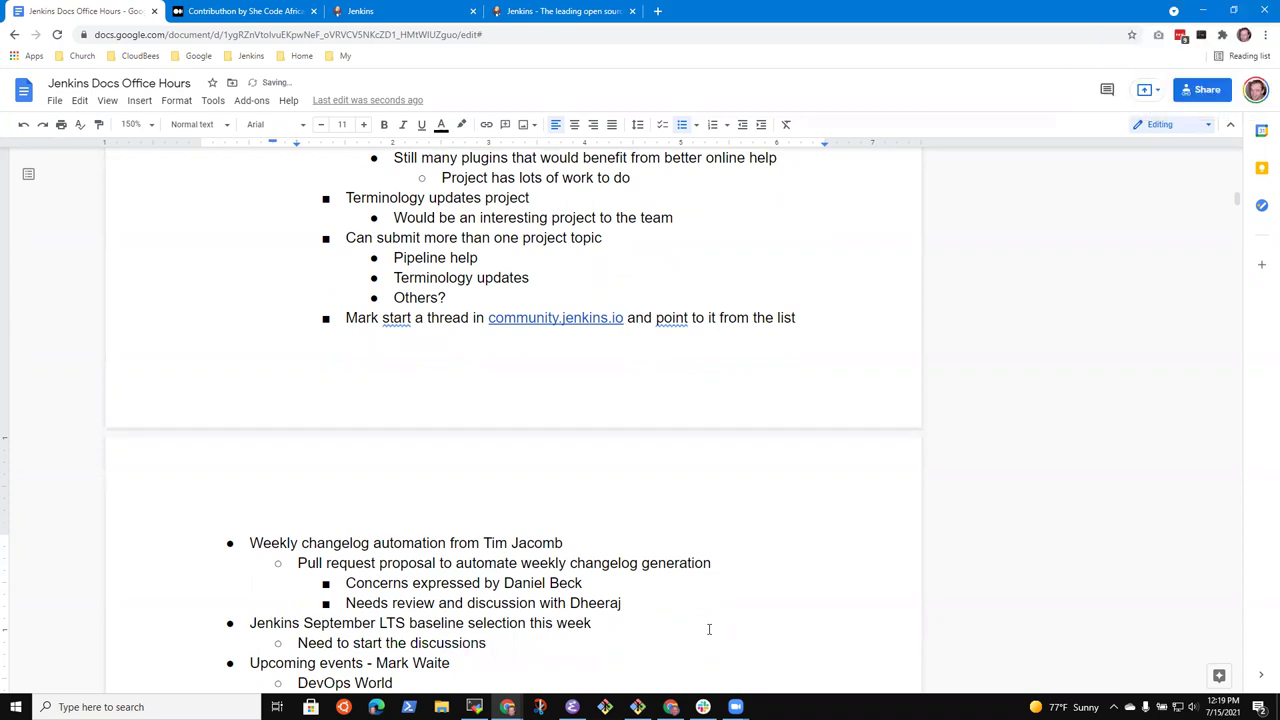
pyautogui.write(' (')
pyautogui.write('3.03')
pyautogui.press('BackSpace')
pyautogui.press('BackSpace')
pyautogui.press('BackSpace')
pyautogui.press('BackSpace')
pyautogui.write('2.30')
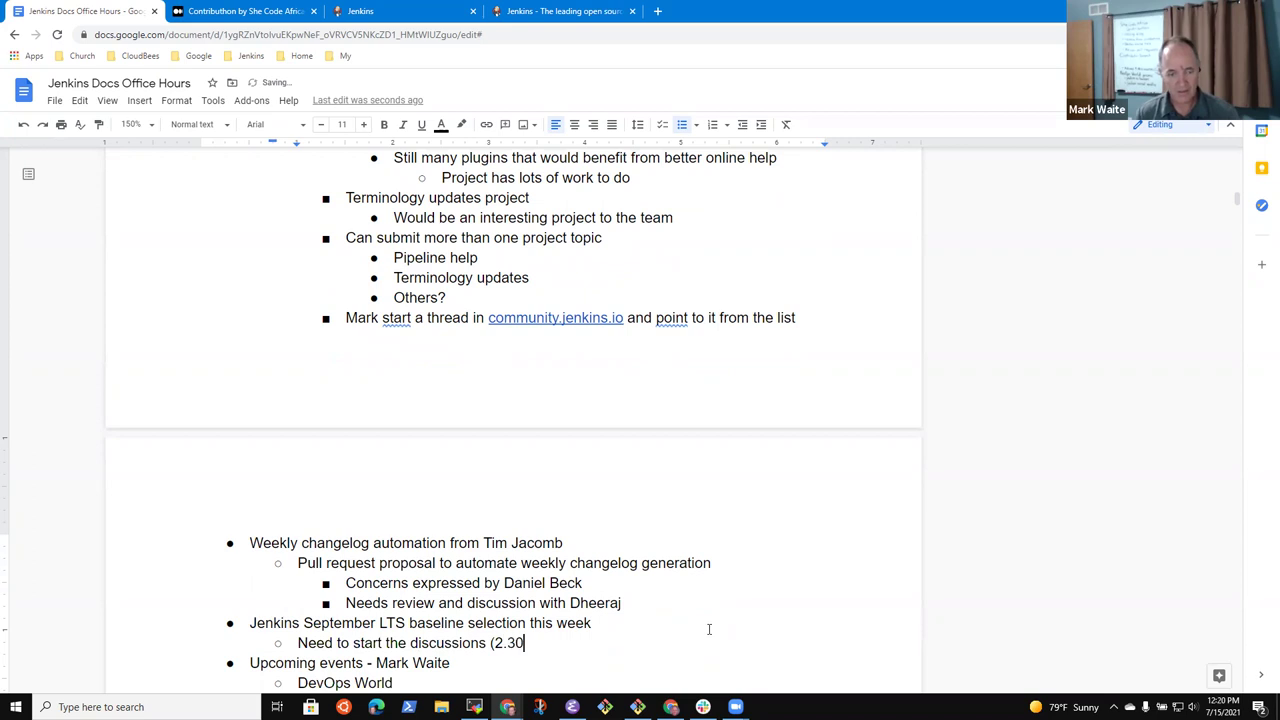
pyautogui.write('0, 2.301, o')
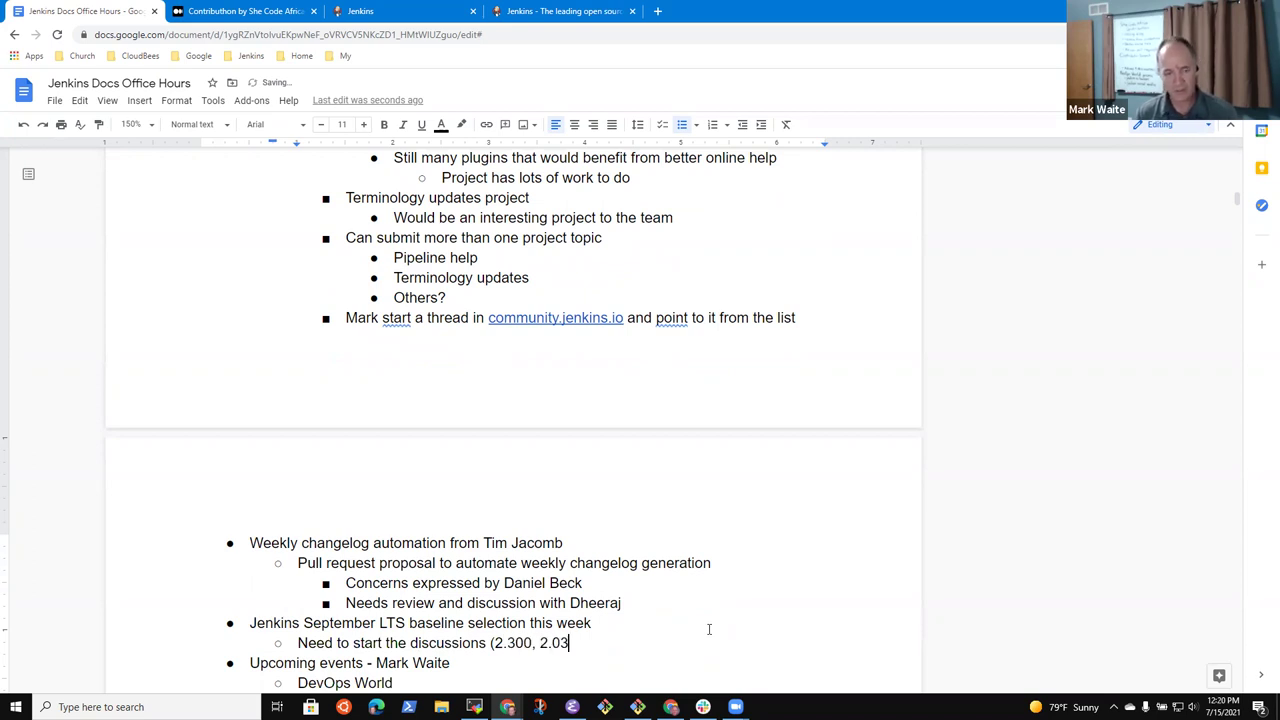
pyautogui.write('ne')
pyautogui.press('BackSpace')
pyautogui.press('BackSpace')
pyautogui.write('r 2.302)')
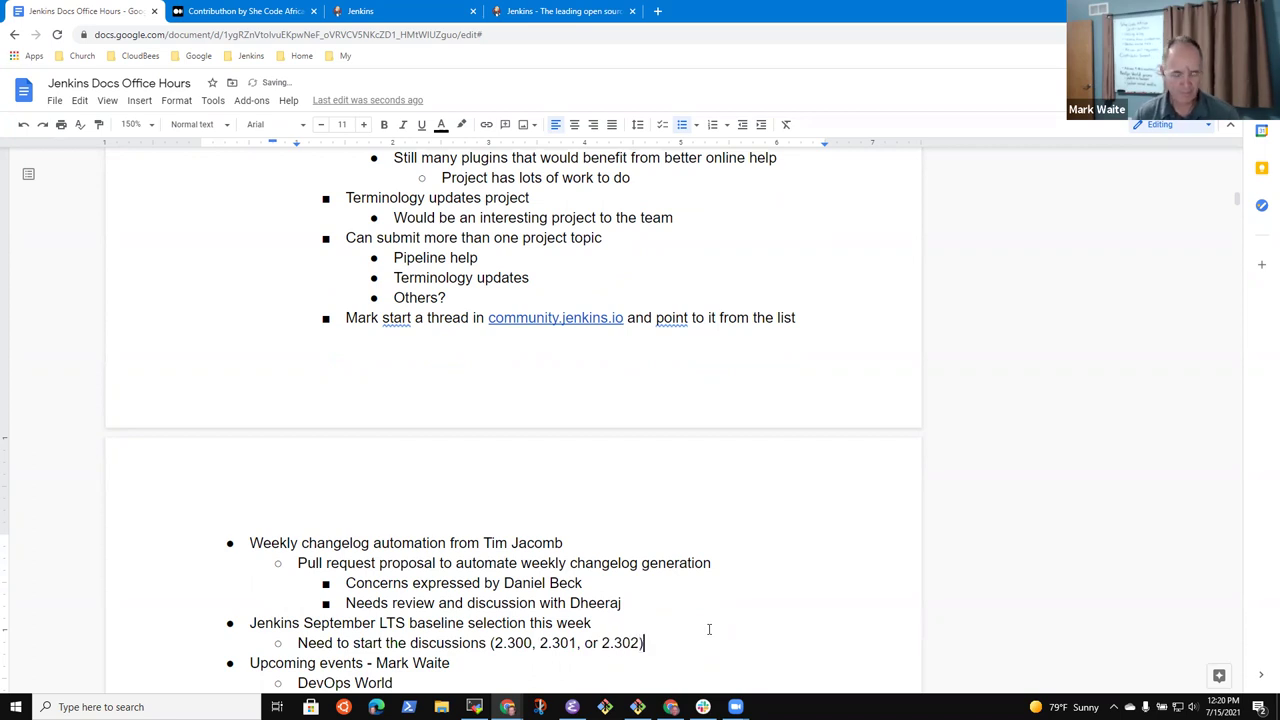
pyautogui.press('Down')
pyautogui.press('Up')
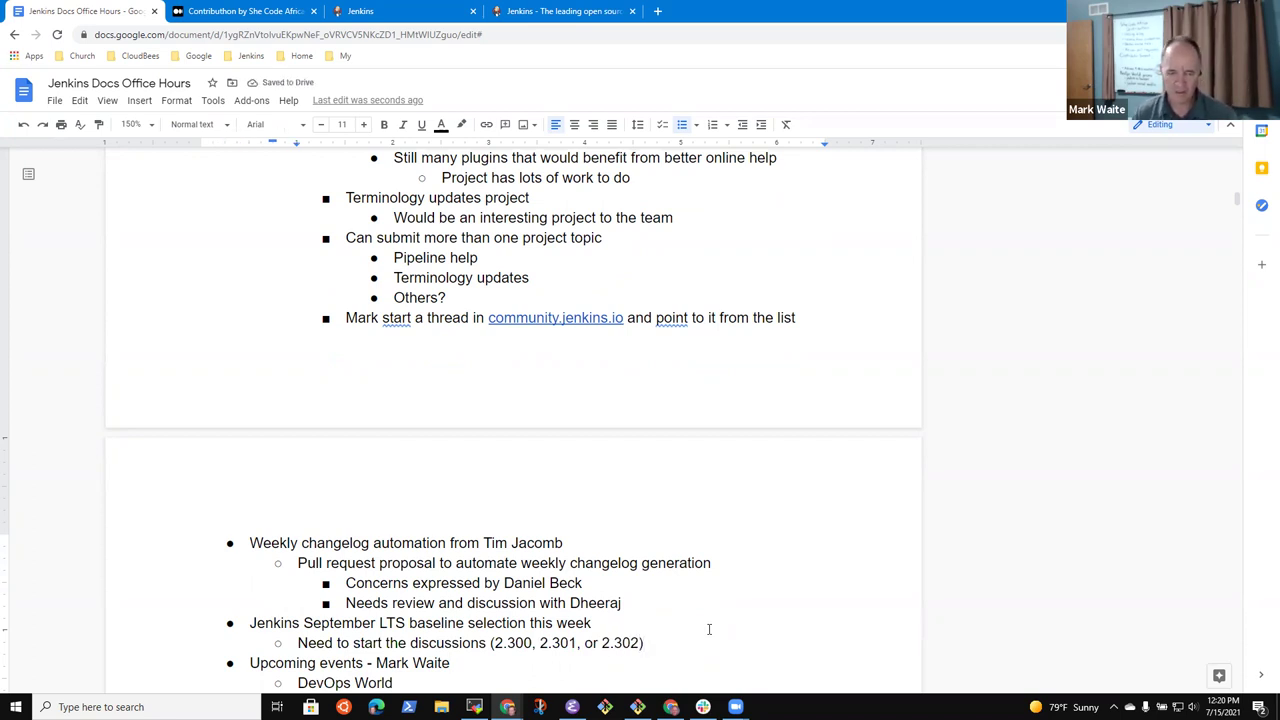
pyautogui.press('Down')
pyautogui.press('Down')
pyautogui.press('Down')
pyautogui.press('Down')
pyautogui.press('Up')
pyautogui.press('Up')
pyautogui.press('Up')
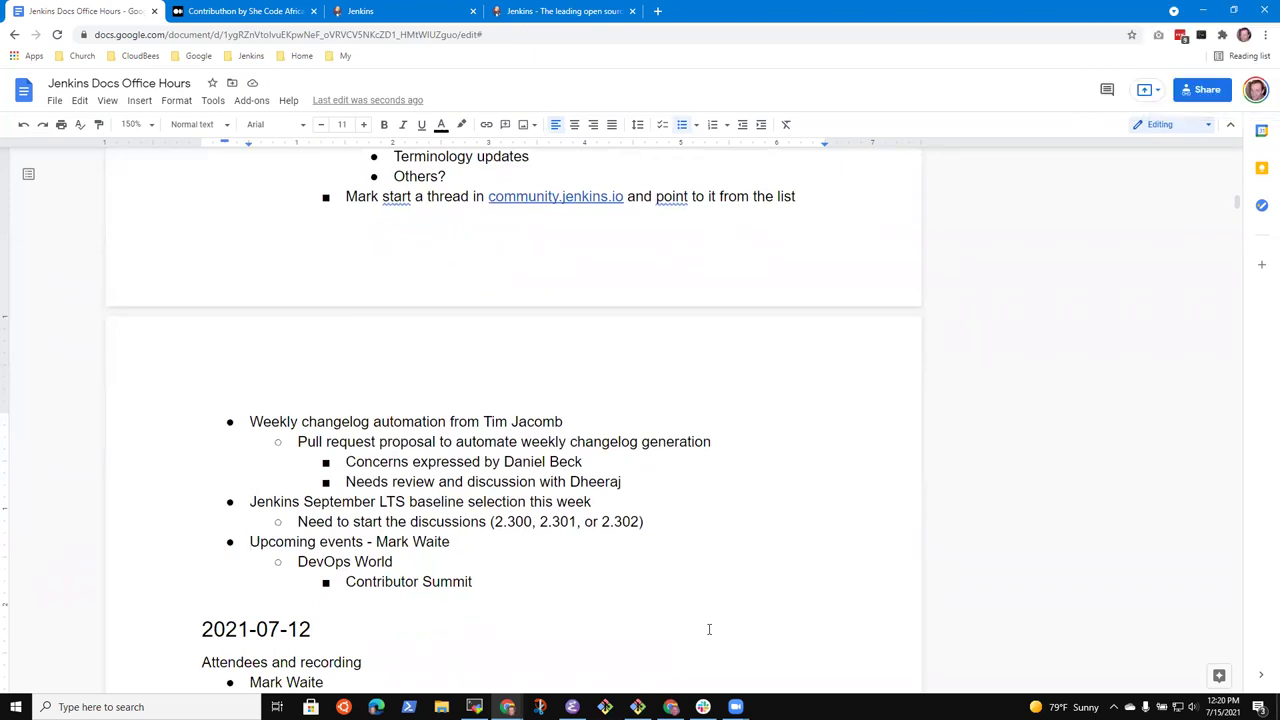
# Add an indented note under DevOps World that two team members are speaking about Contributhon
pyautogui.press('Down')
pyautogui.press('Up')
pyautogui.hotkey('ctrl', 'End')
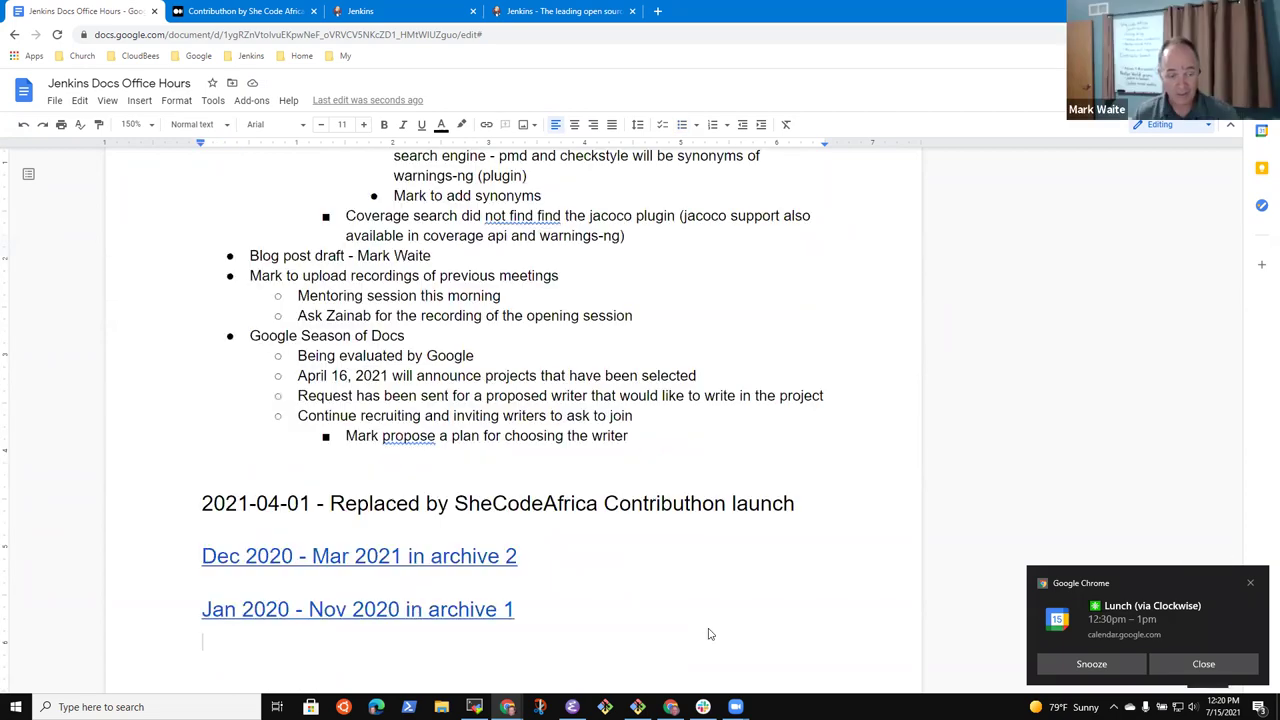
pyautogui.hotkey('ctrl', 'Home')
pyautogui.press('pagedown')
pyautogui.press('pagedown')
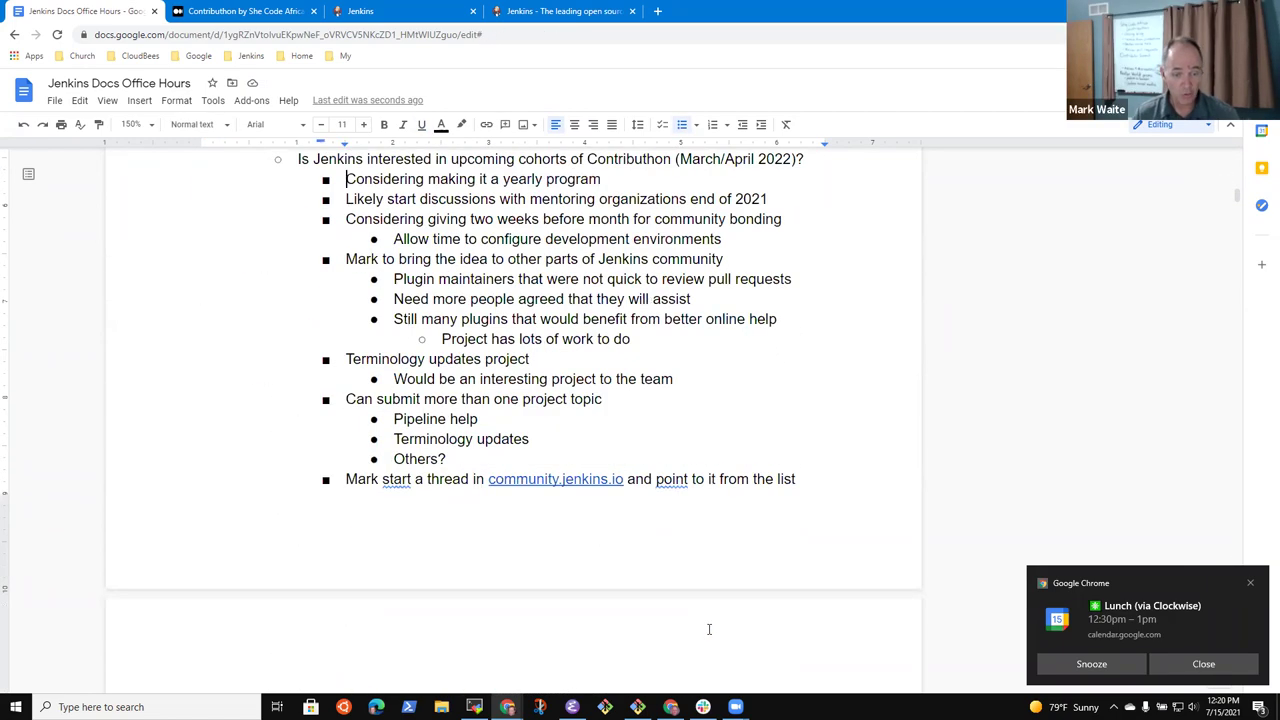
pyautogui.press('Up')
pyautogui.press('Up')
pyautogui.scroll(-5, 606, 593)
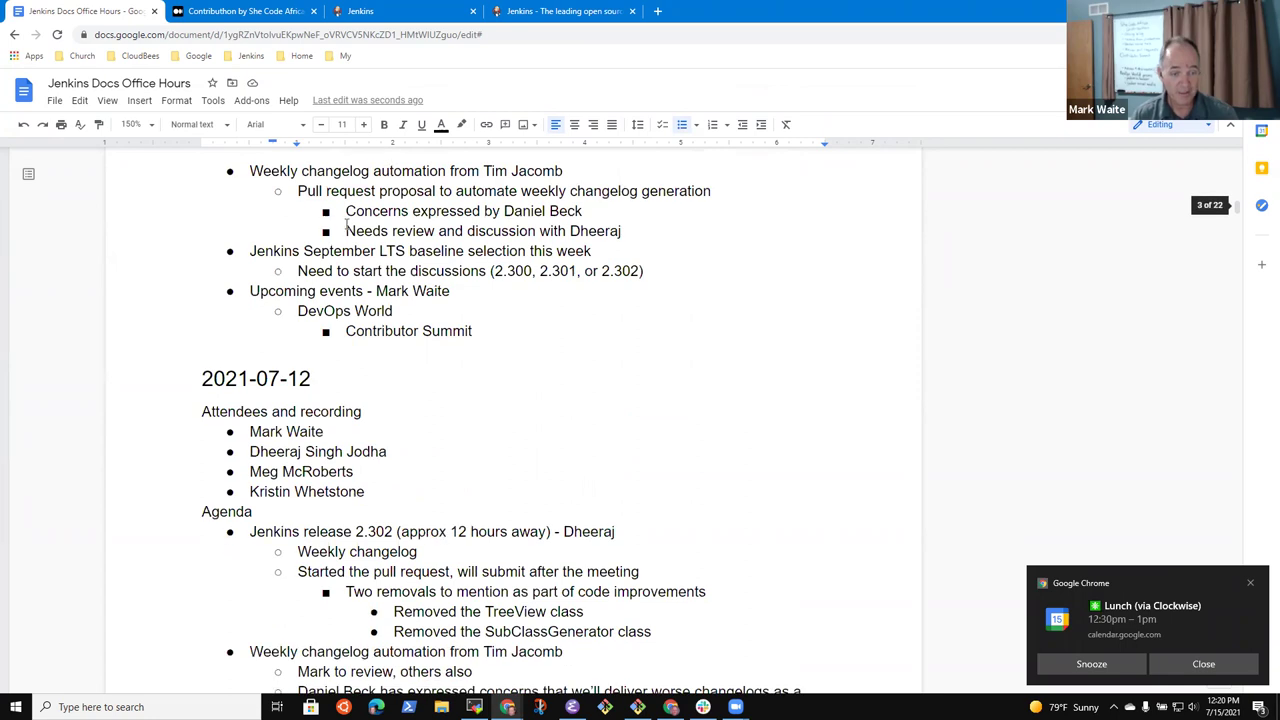
pyautogui.click(466, 289)
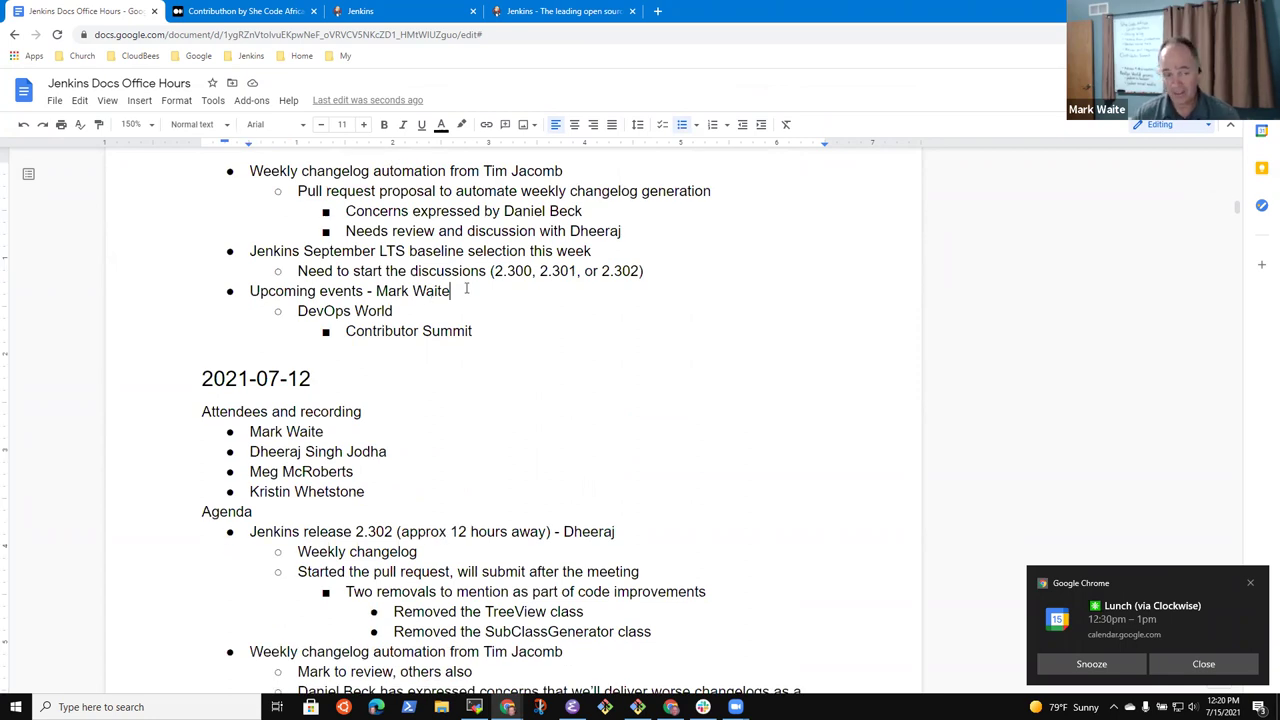
pyautogui.press('Down')
pyautogui.press('Return')
pyautogui.press('Tab')
pyautogui.write('Mark and Zainab are speaking about Contributhon')
# Add a deeper sub-point about drafting some first slides, planning and preparing in these sessions
pyautogui.press('Return')
pyautogui.press('Tab')
pyautogui.write('Mark to draft some first slides, plan')
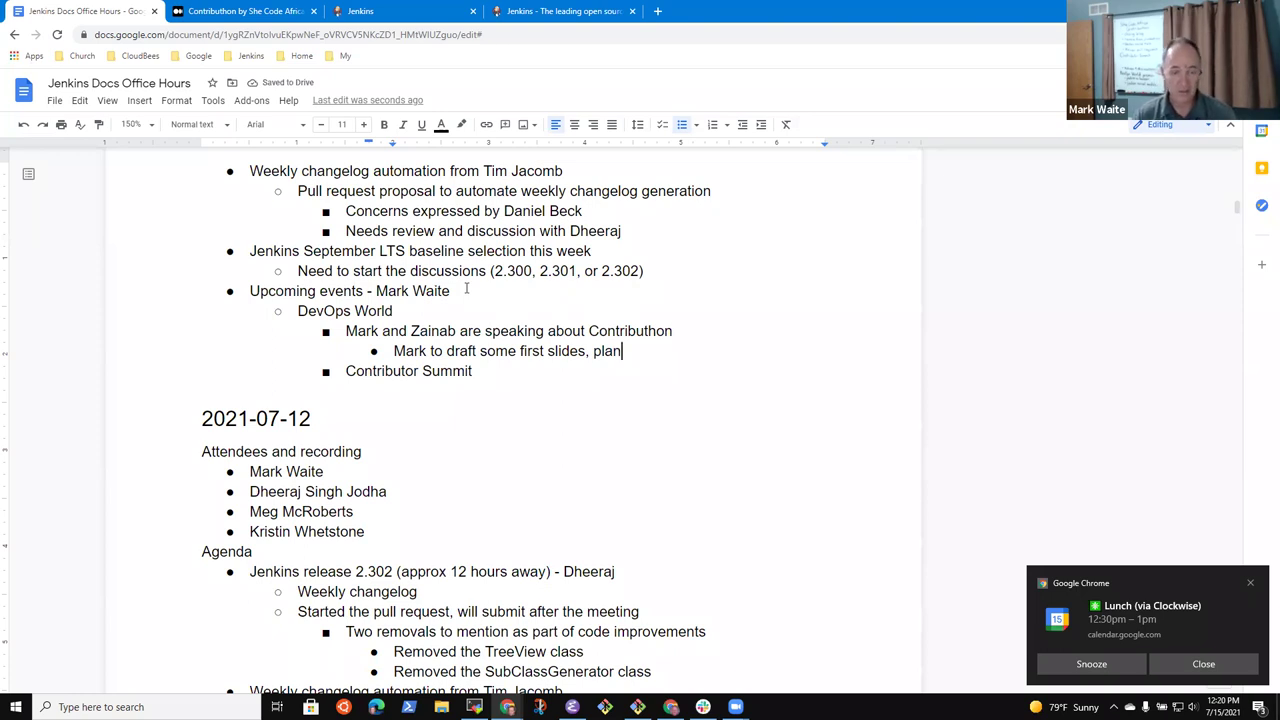
pyautogui.write('and prepare in these ')
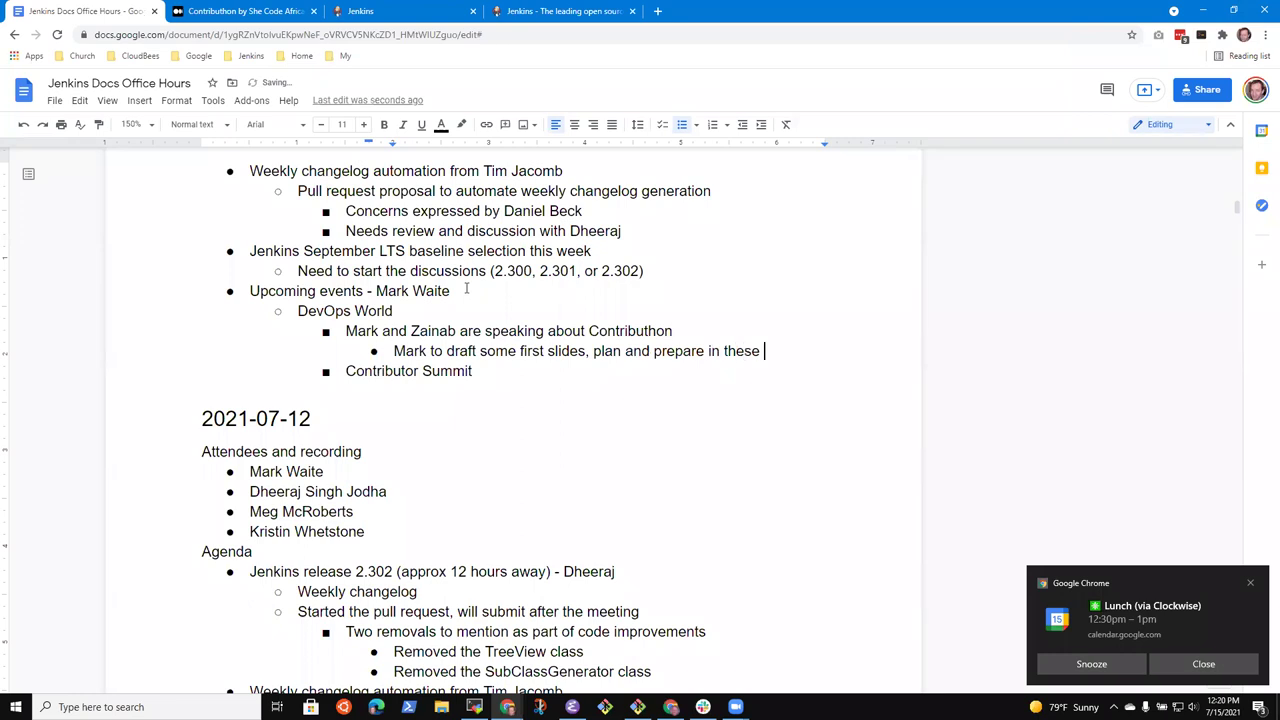
pyautogui.write('sessions')
# Add notes that the co-speaker will share planning-process details and insert comments into the slide deck
pyautogui.press('Return')
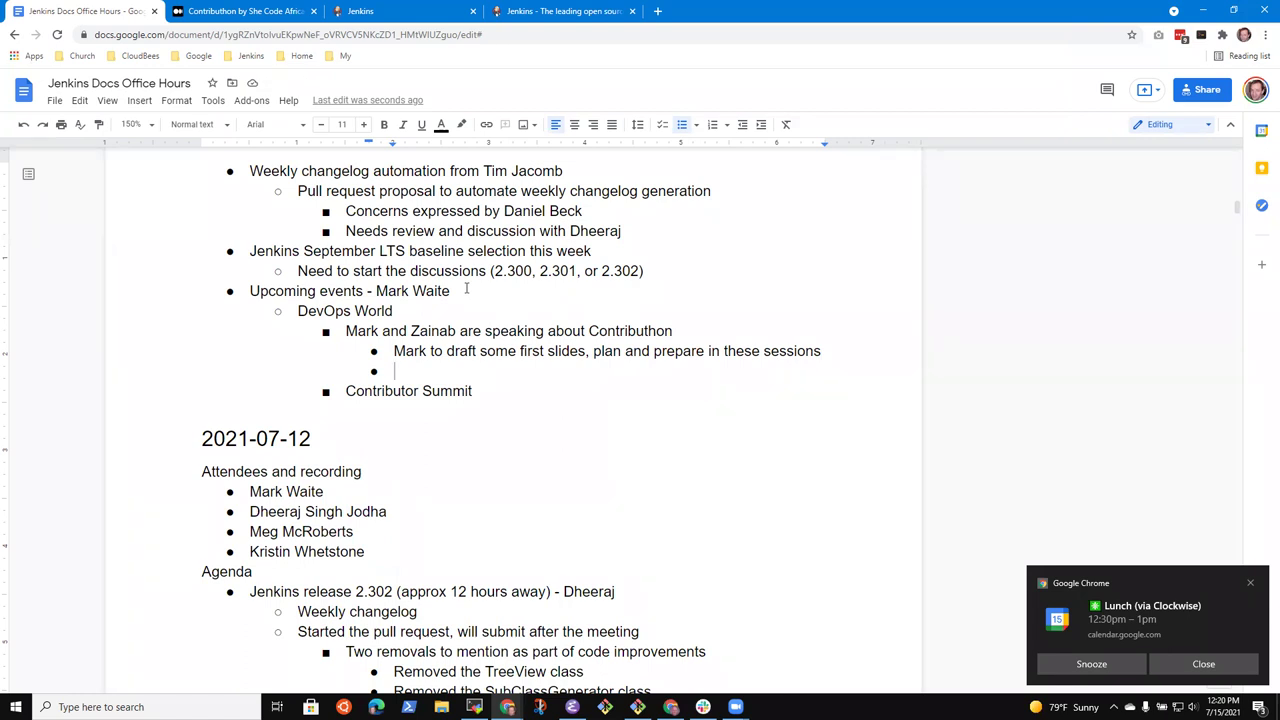
pyautogui.write('A')
pyautogui.press('BackSpace')
pyautogui.write('Zainab will add ')
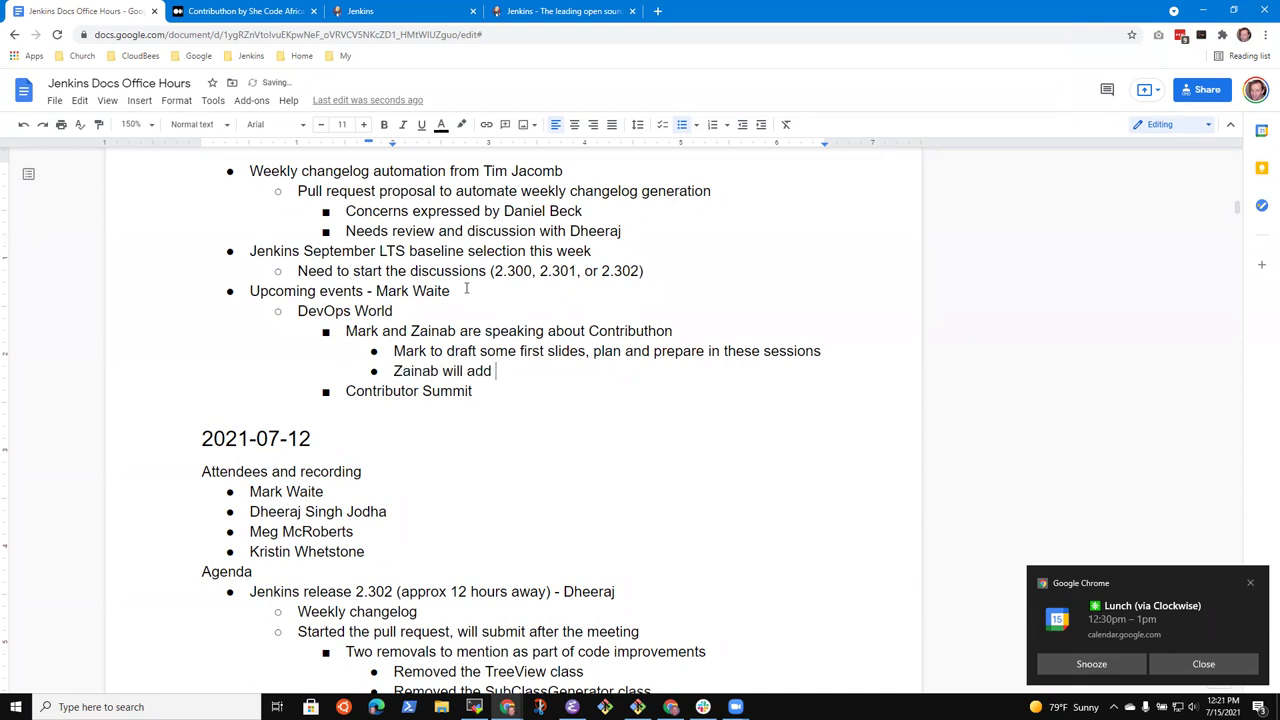
pyautogui.write('additional ')
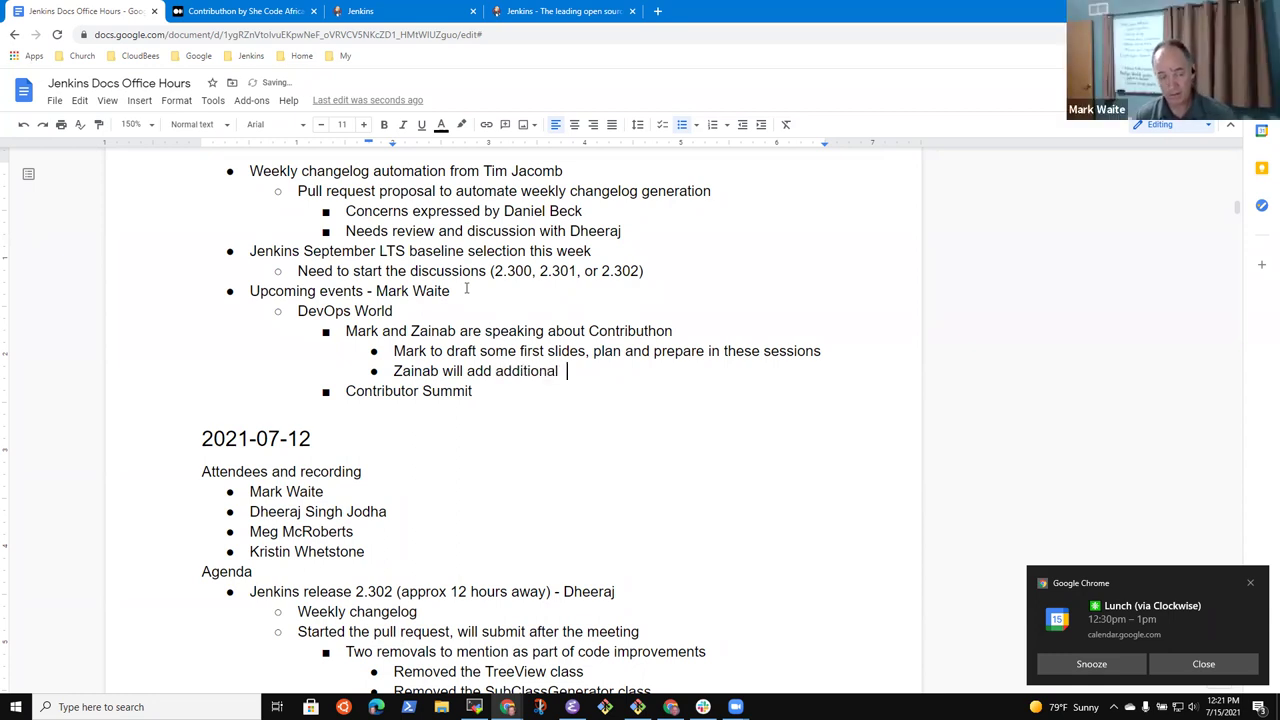
pyautogui.write('information about ')
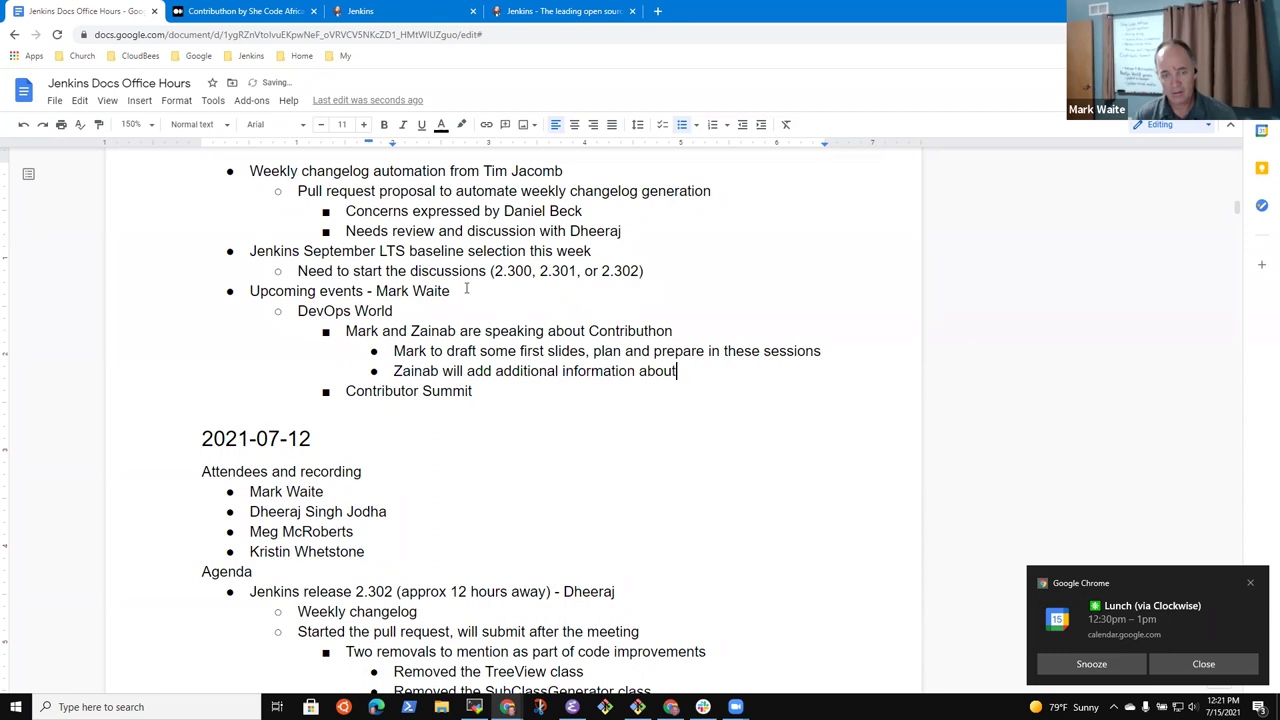
pyautogui.write('their planning ')
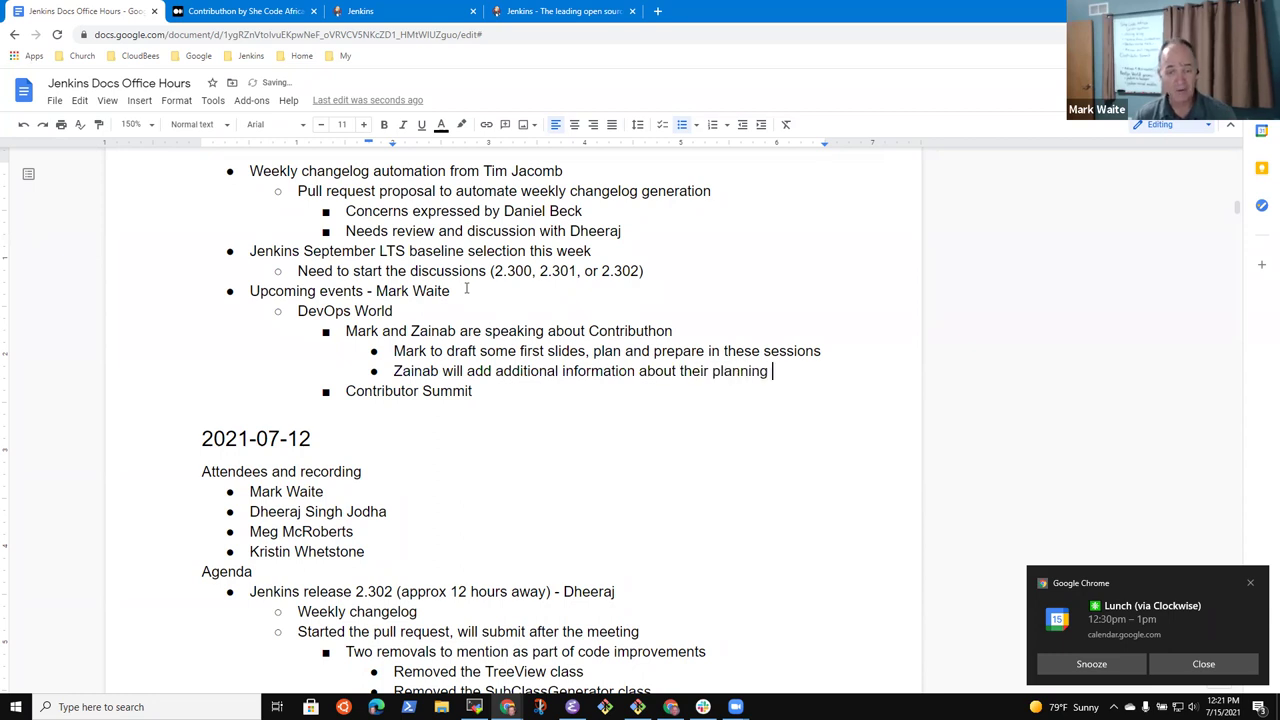
pyautogui.write('process')
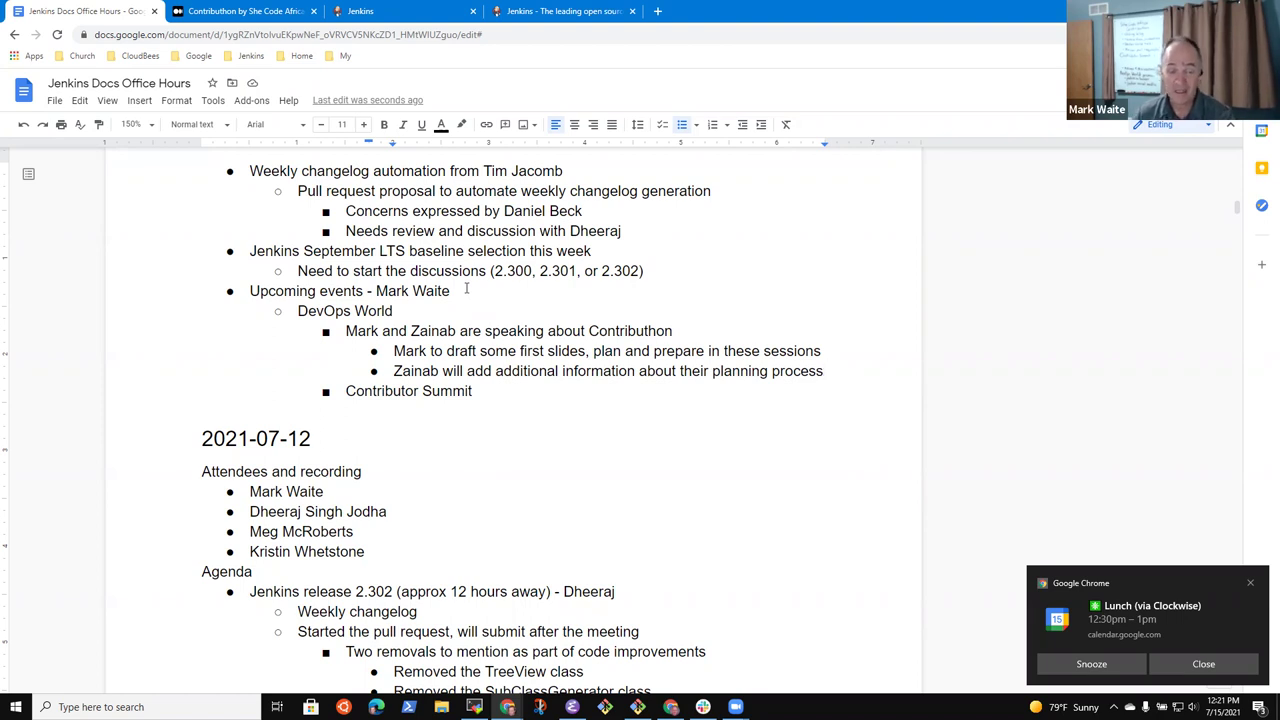
pyautogui.press('Return')
pyautogui.press('Tab')
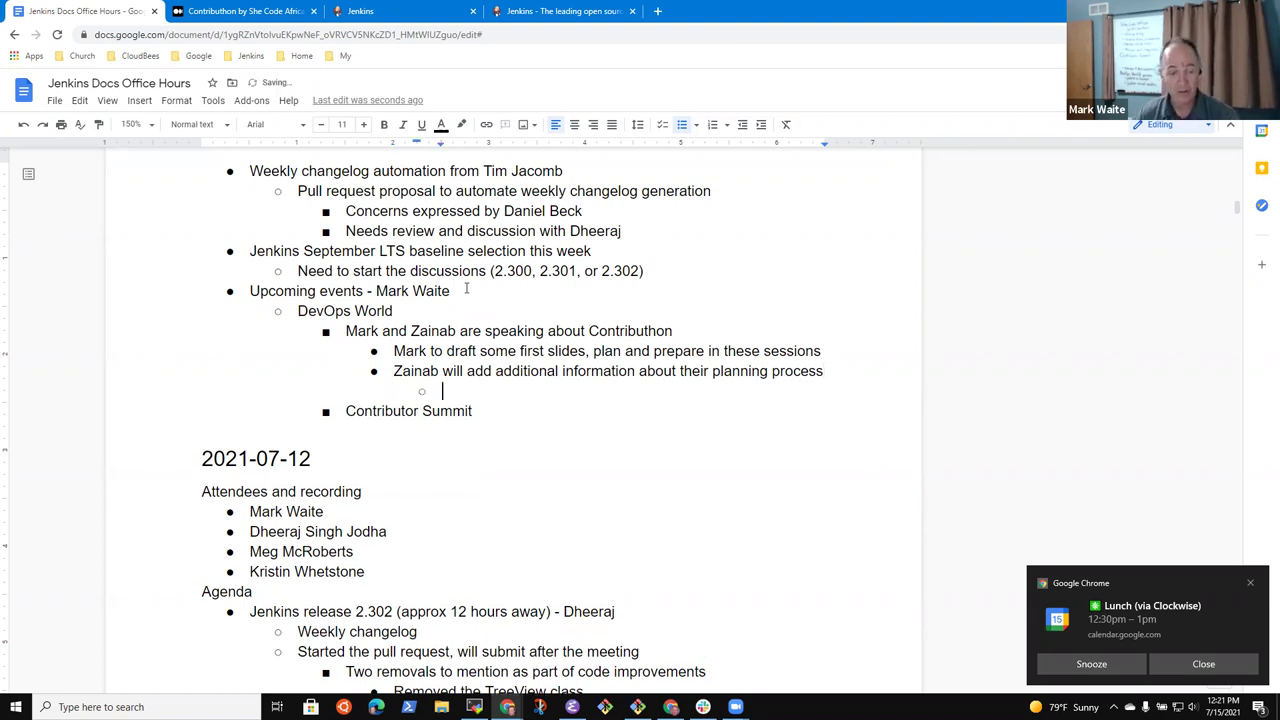
pyautogui.write('Zain')
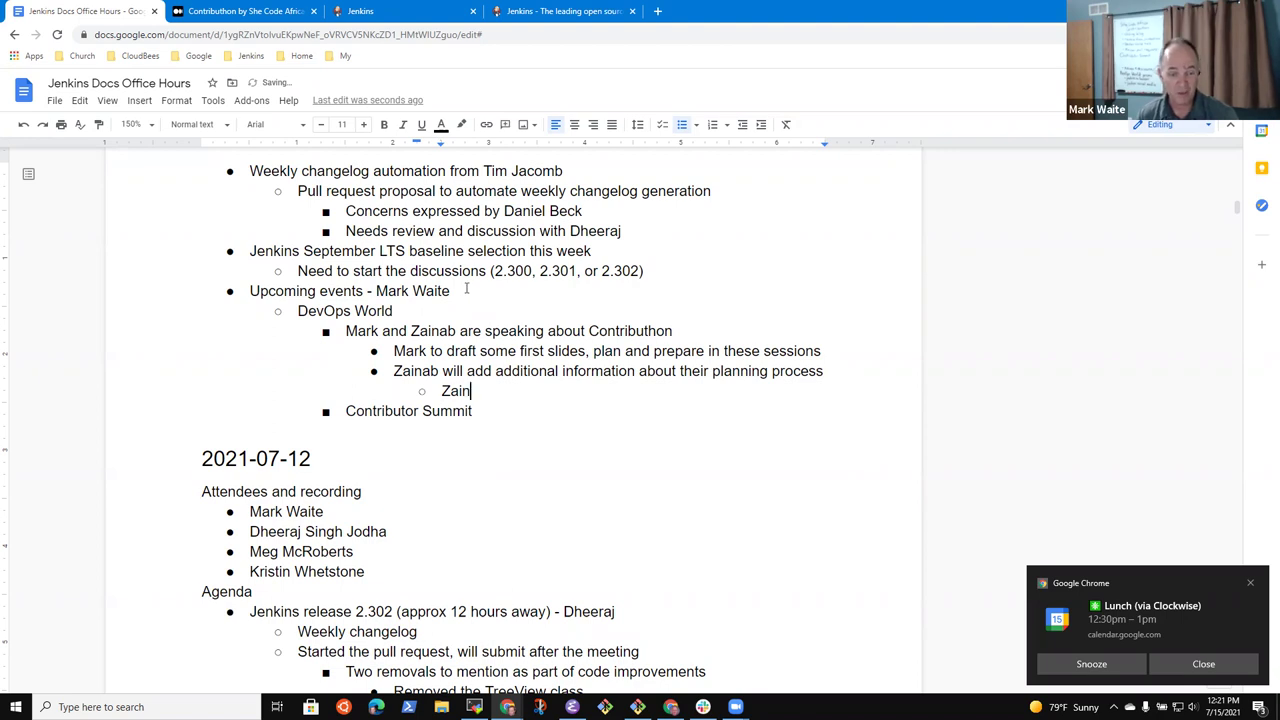
pyautogui.write('ab')
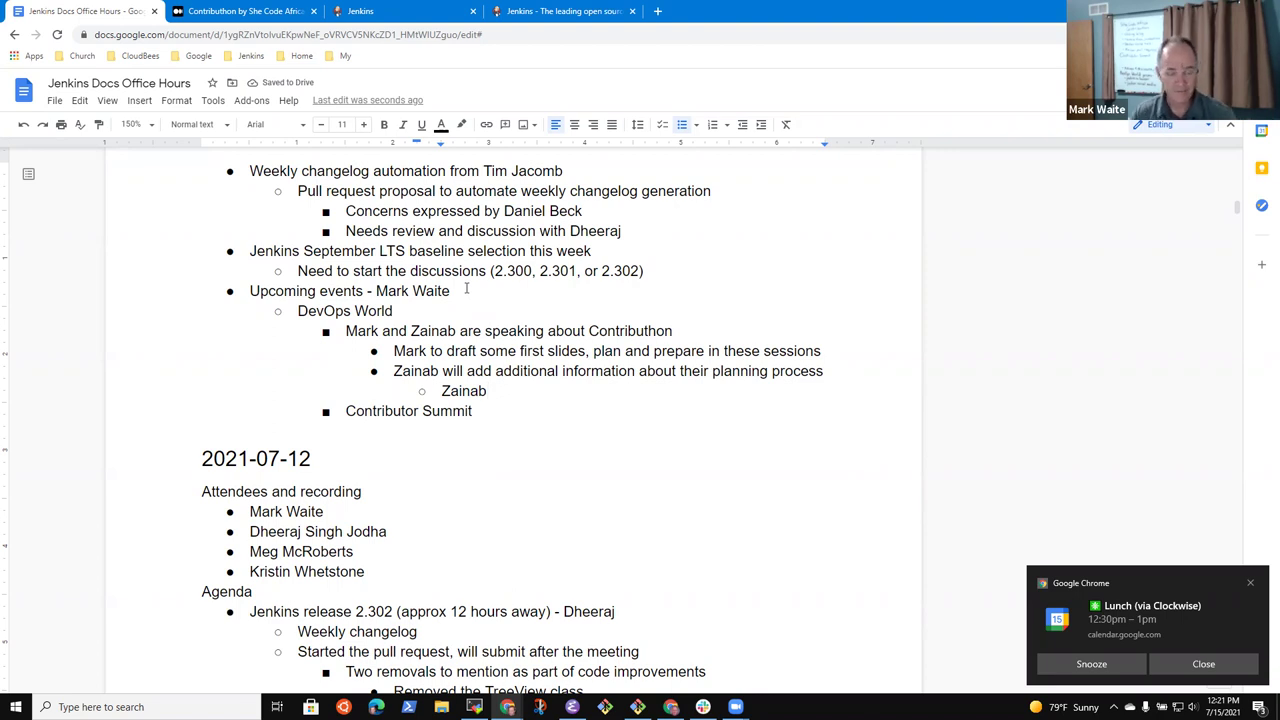
pyautogui.write(' insert ')
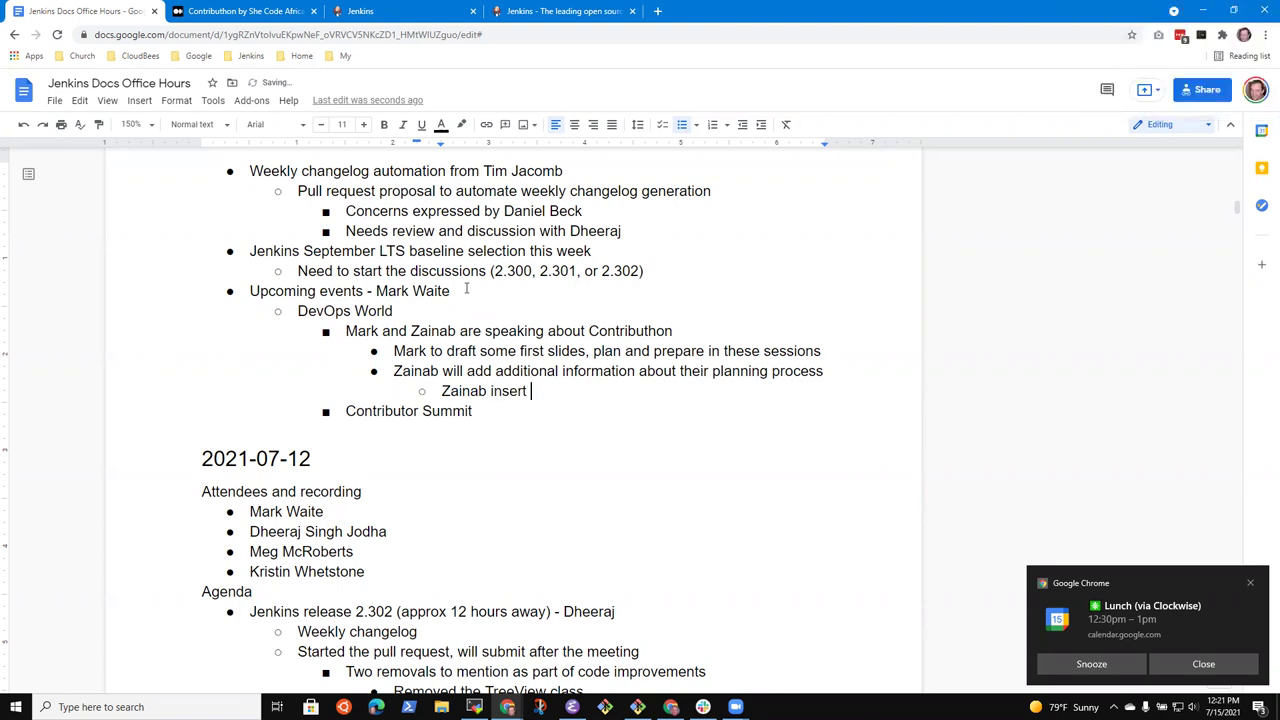
pyautogui.write('her comments into the slide deck')
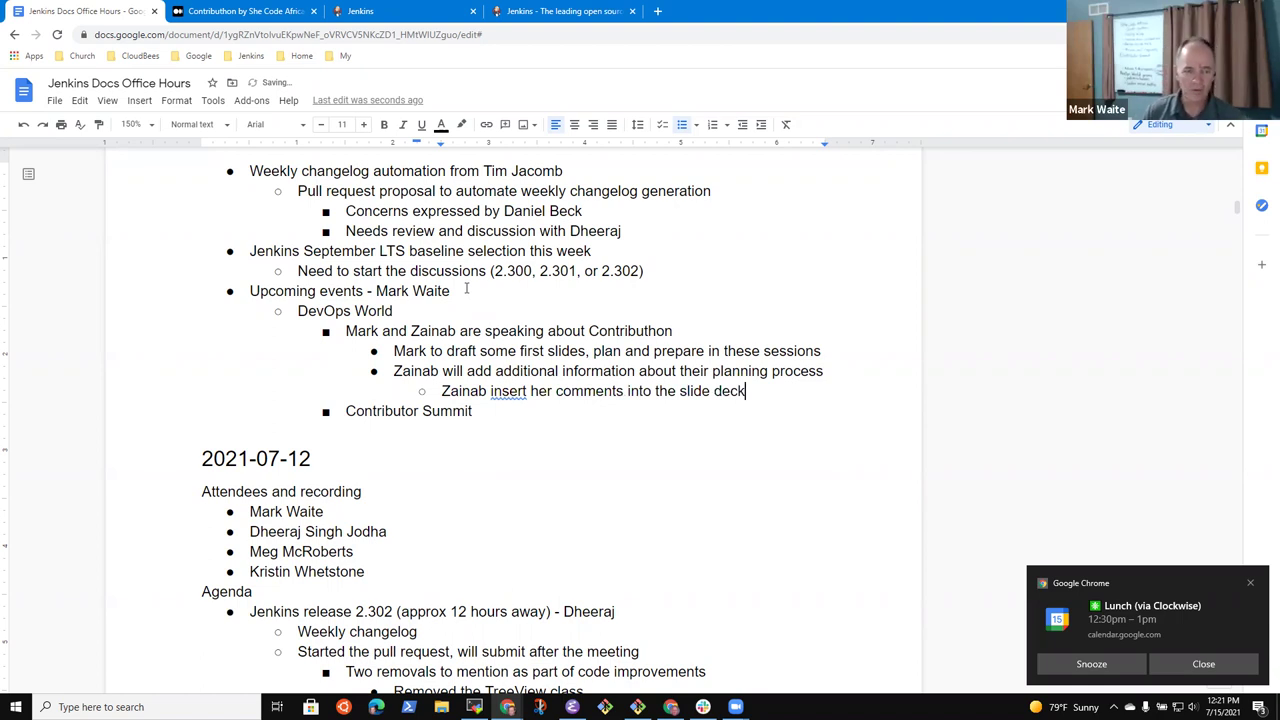
pyautogui.press('Up')
pyautogui.press('End')
pyautogui.hotkey('ctrl', 'Left')
pyautogui.hotkey('ctrl', 'Left')
pyautogui.hotkey('ctrl', 'Left')
pyautogui.hotkey('ctrl', 'Left')
pyautogui.hotkey('ctrl', 'Left')
pyautogui.hotkey('ctrl', 'Left')
pyautogui.hotkey('ctrl', 'Left')
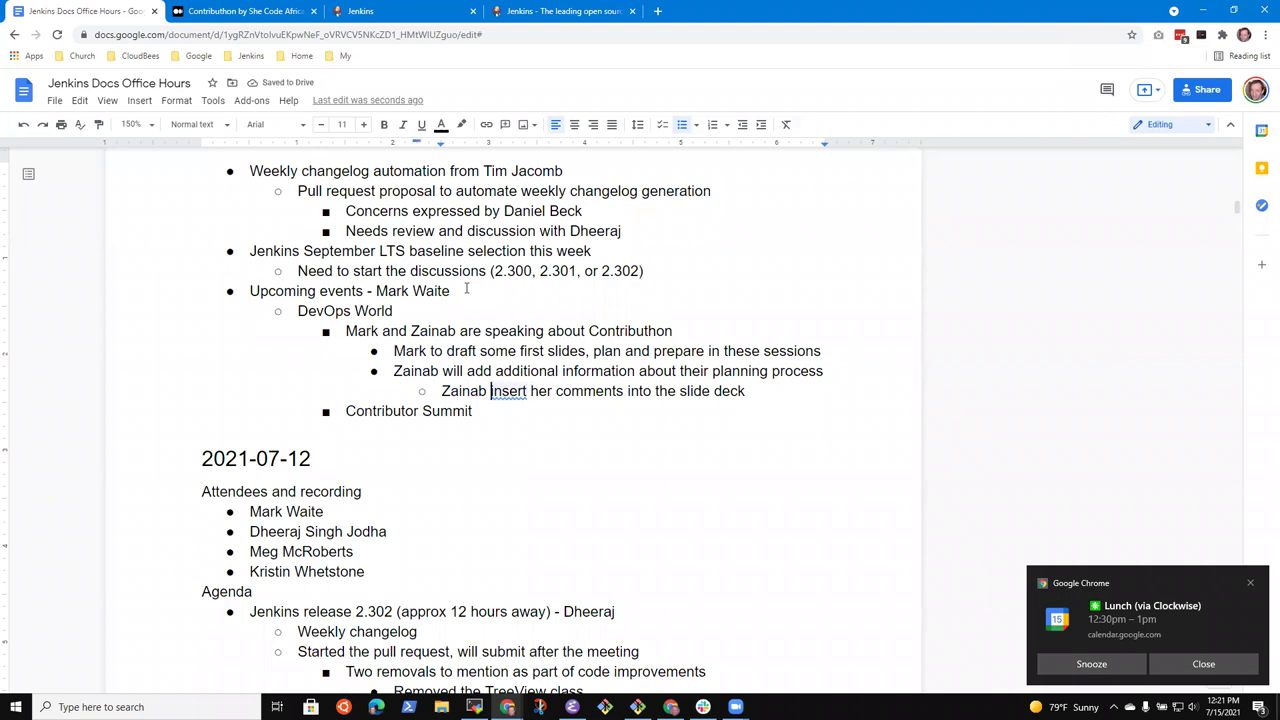
# Change the slide deck note to 'will insert' and add 'Being planned in the Advocacy and Outreach SIG' under Contributor Summit
pyautogui.write('will')
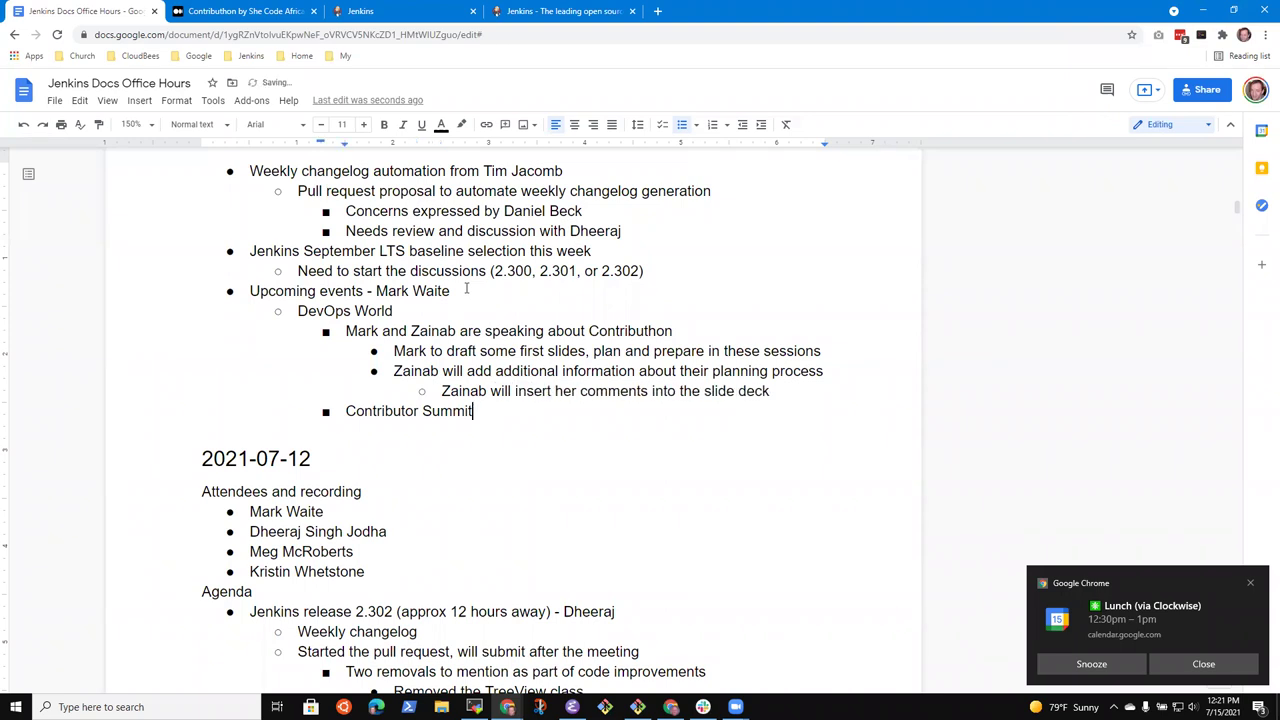
pyautogui.press('Return')
pyautogui.press('Tab')
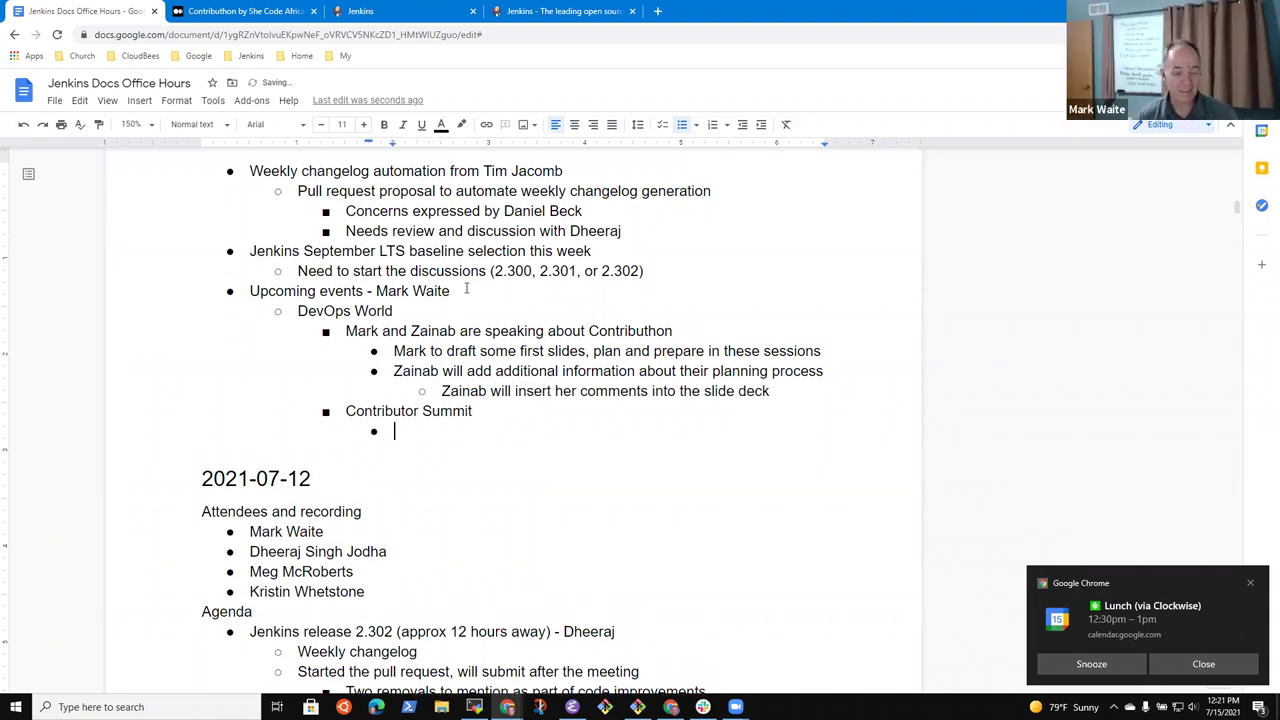
pyautogui.write('Being p')
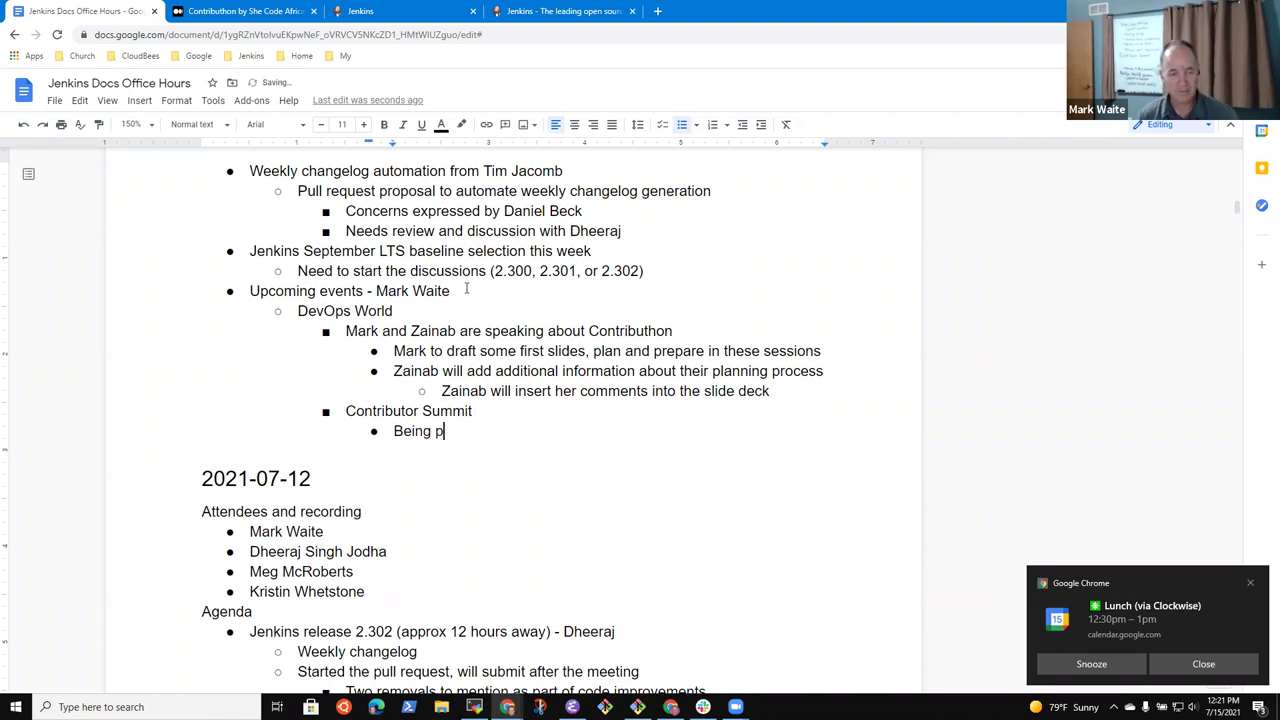
pyautogui.write('lanned in the Adv')
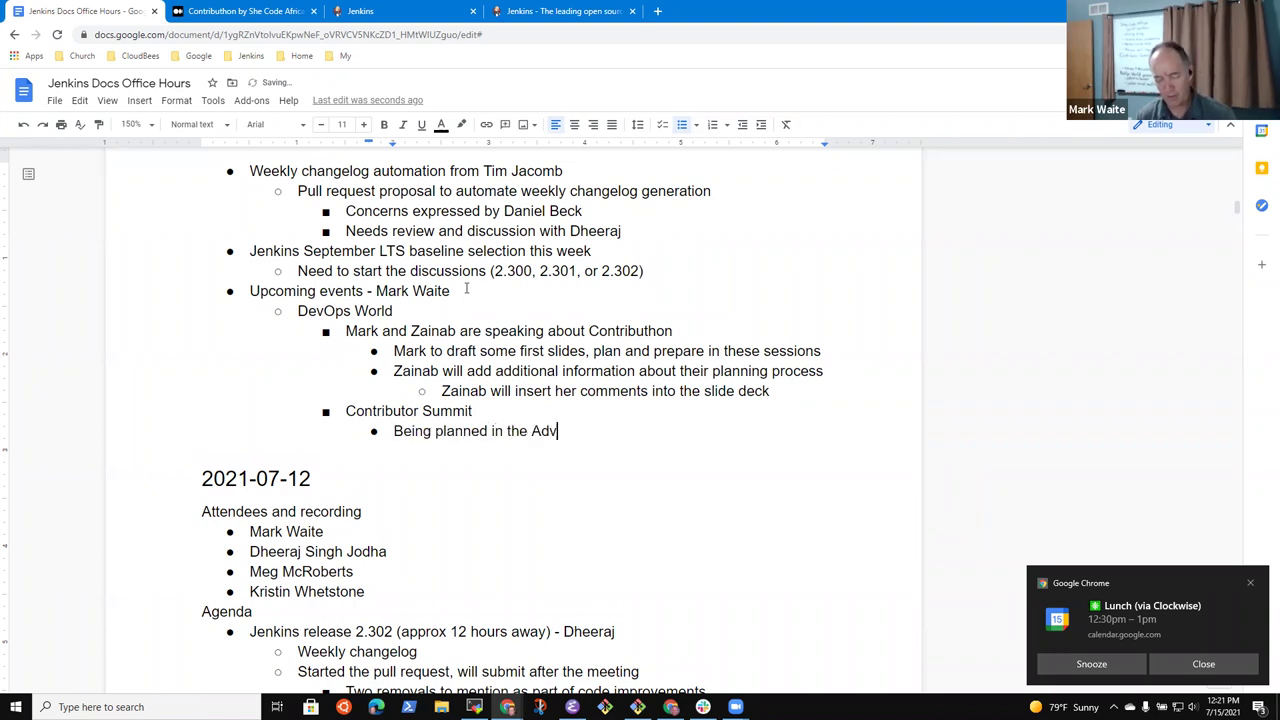
pyautogui.write('ocacy and Outr')
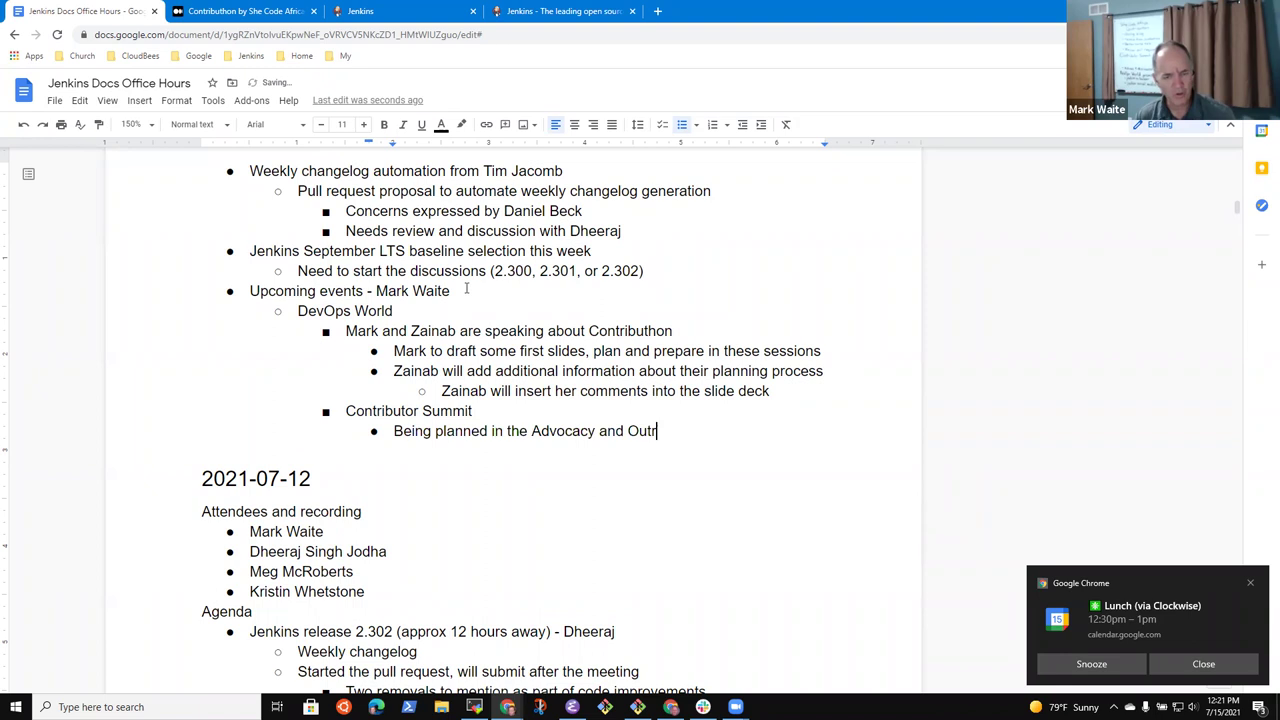
pyautogui.write('each SIG')
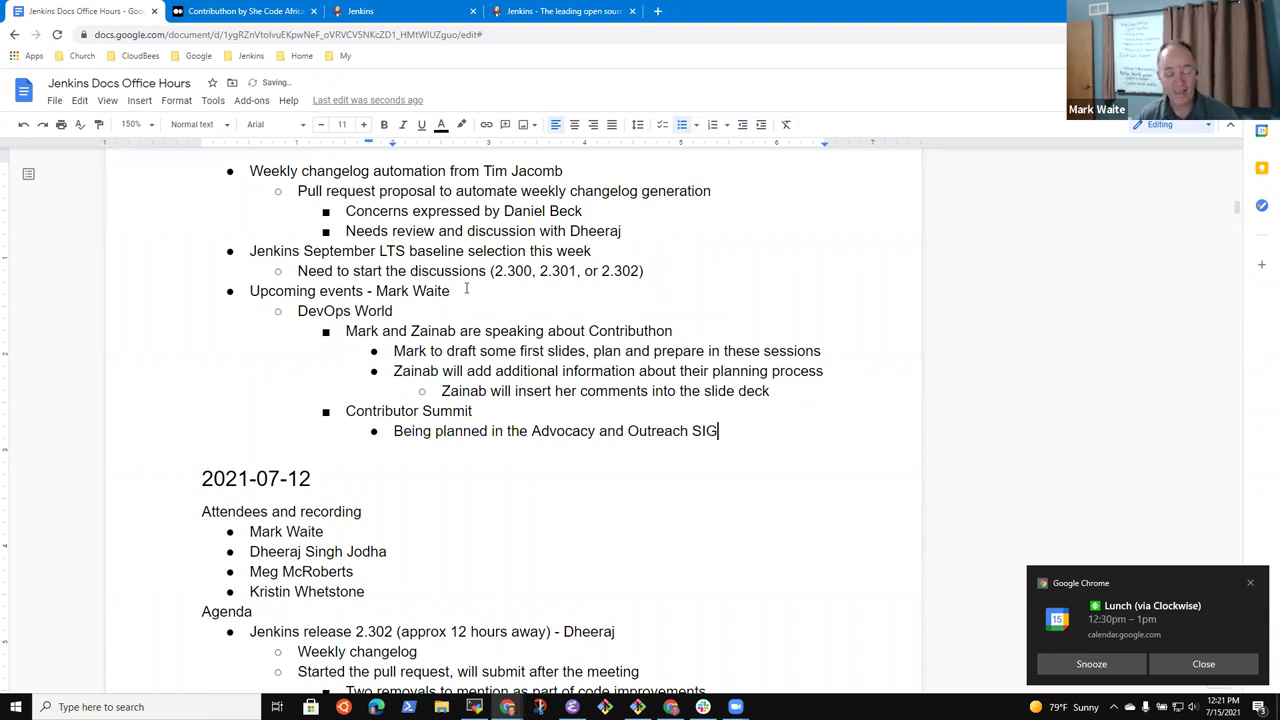
# Add the note 'Documentation topics not yet included, agenda is still under development'
pyautogui.press('Return')
pyautogui.write('Documentation topics not yet cl')
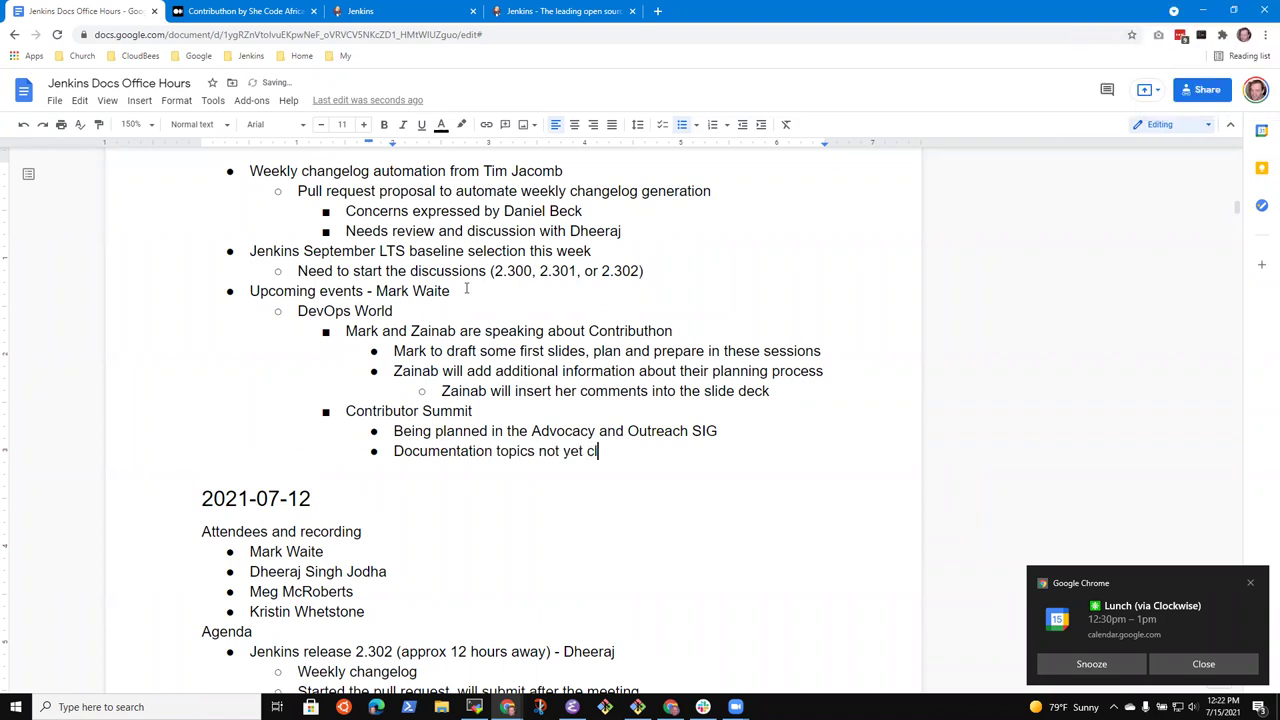
pyautogui.press('BackSpace')
pyautogui.write('decided if')
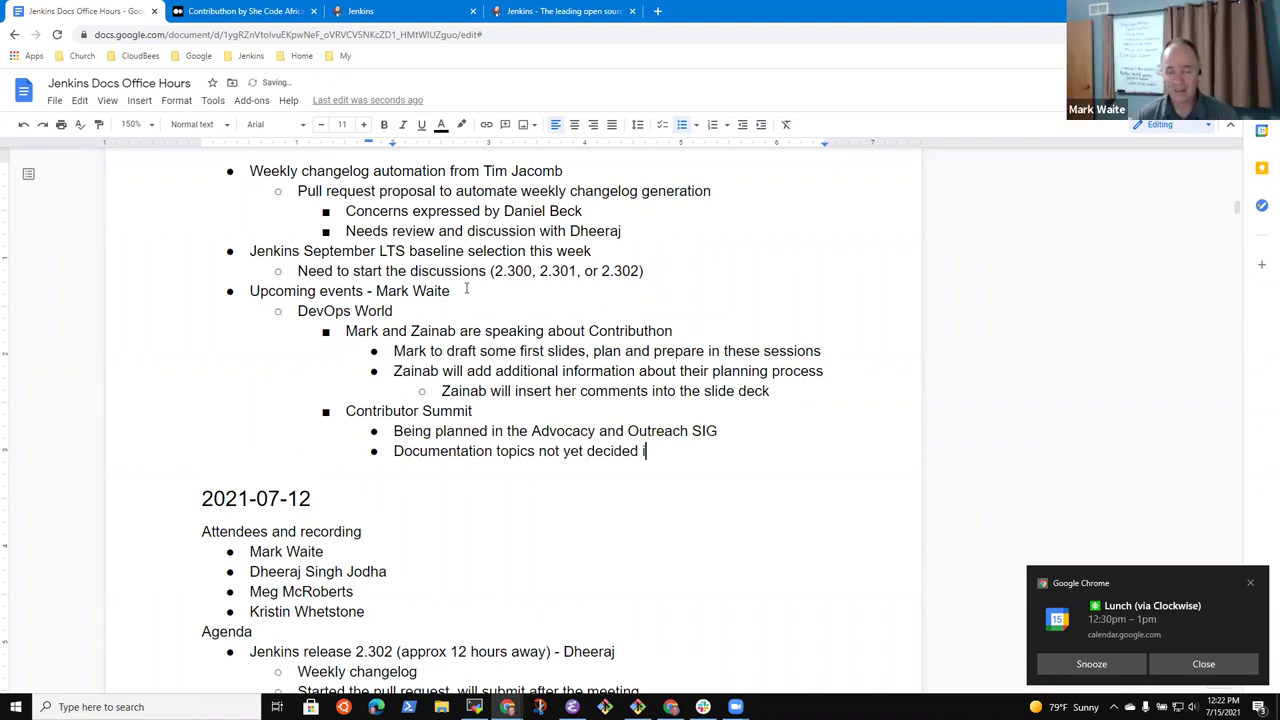
pyautogui.hotkey('ctrl', 'BackSpace')
pyautogui.hotkey('ctrl', 'BackSpace')
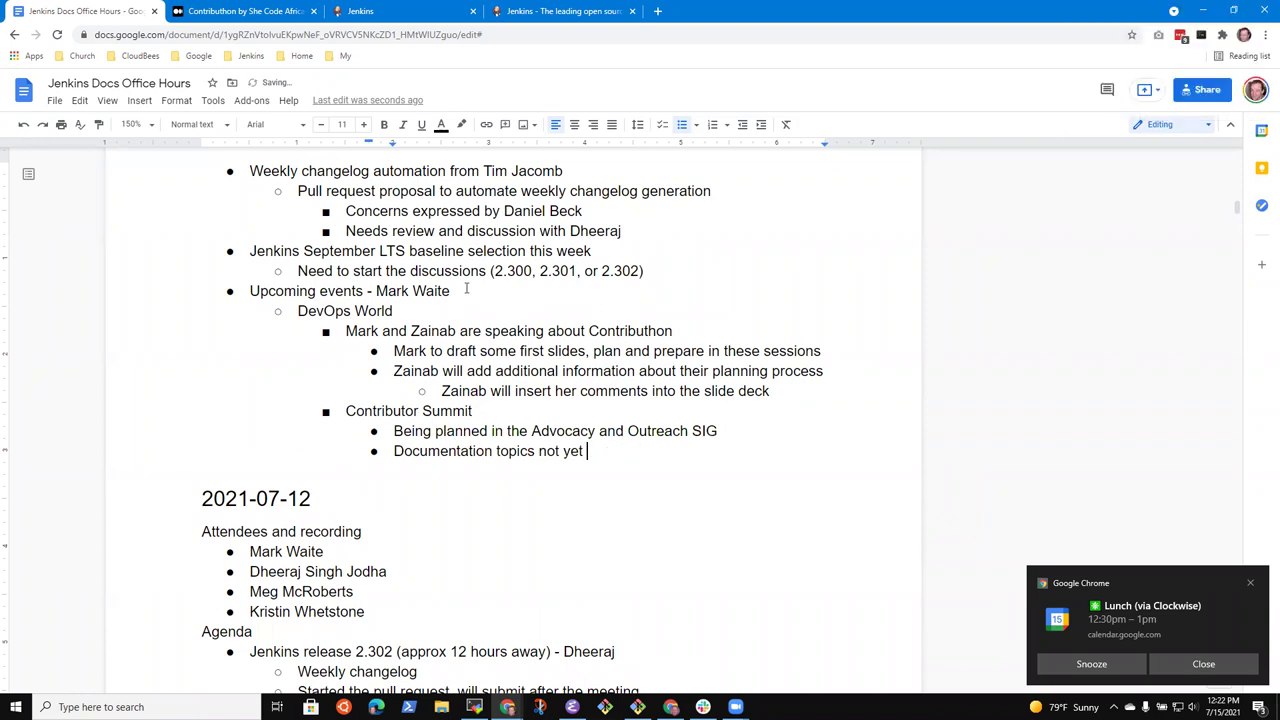
pyautogui.write('included, agenda ')
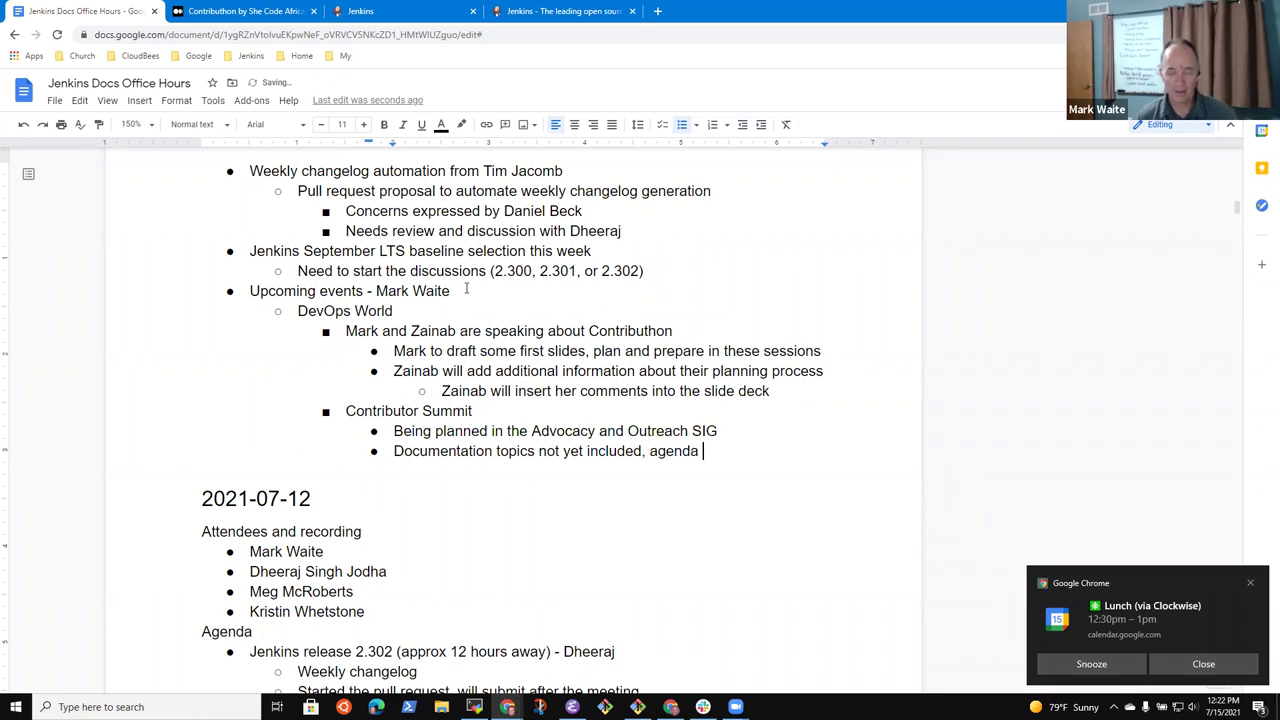
pyautogui.write('is still under development')
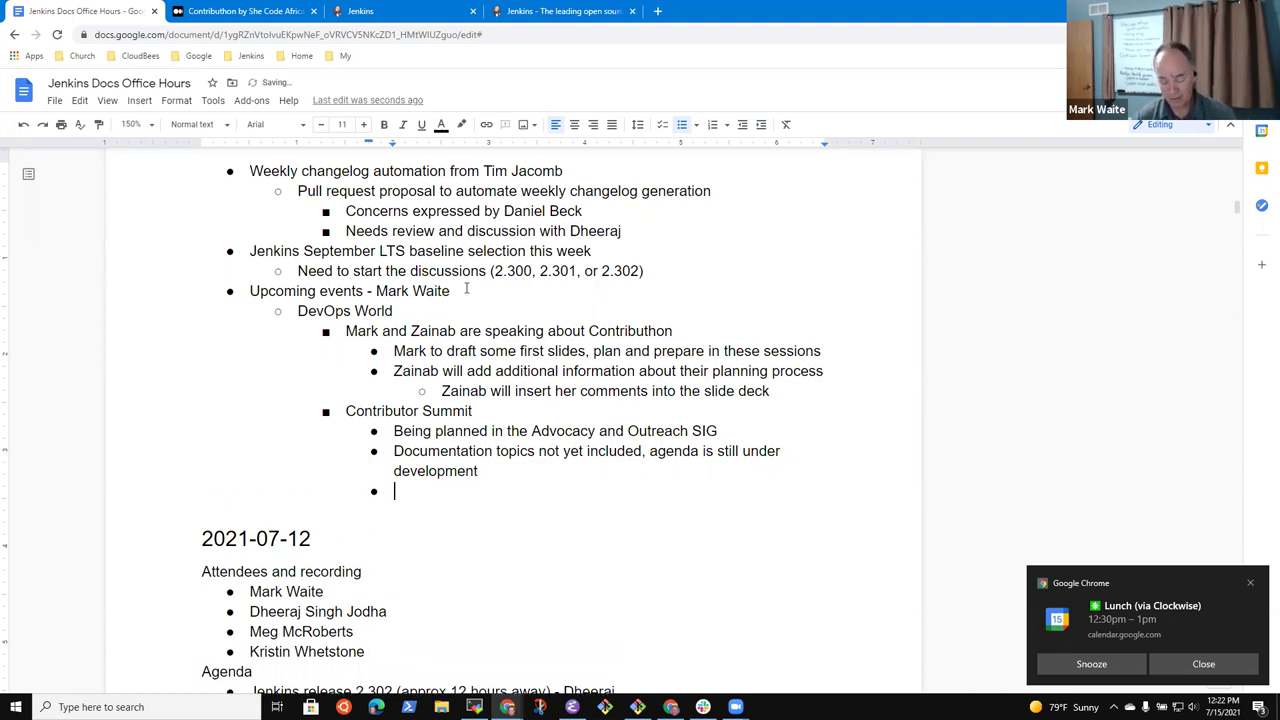
# Add a note on timing intentionally during the Asia/Pacific time zone (early day Africa)
pyautogui.write('Intentionally ')
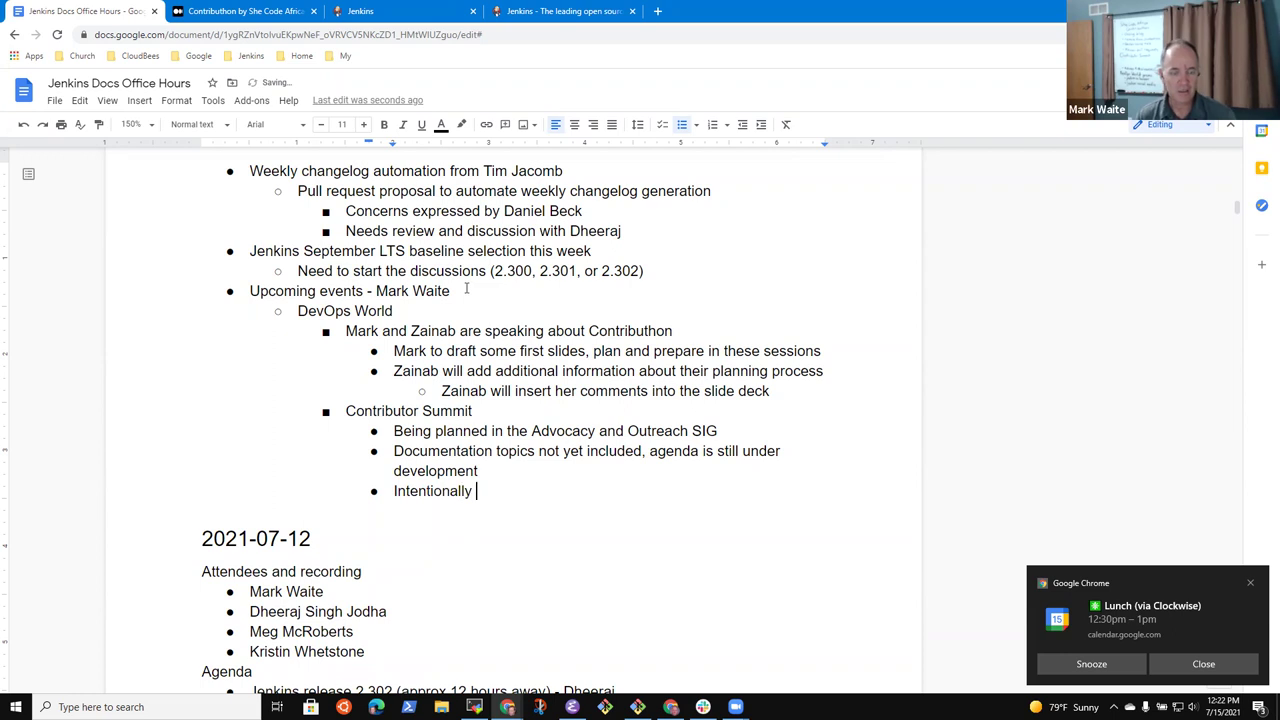
pyautogui.write('durin')
pyautogui.press('BackSpace')
pyautogui.press('BackSpace')
pyautogui.press('BackSpace')
pyautogui.write('ring Asia')
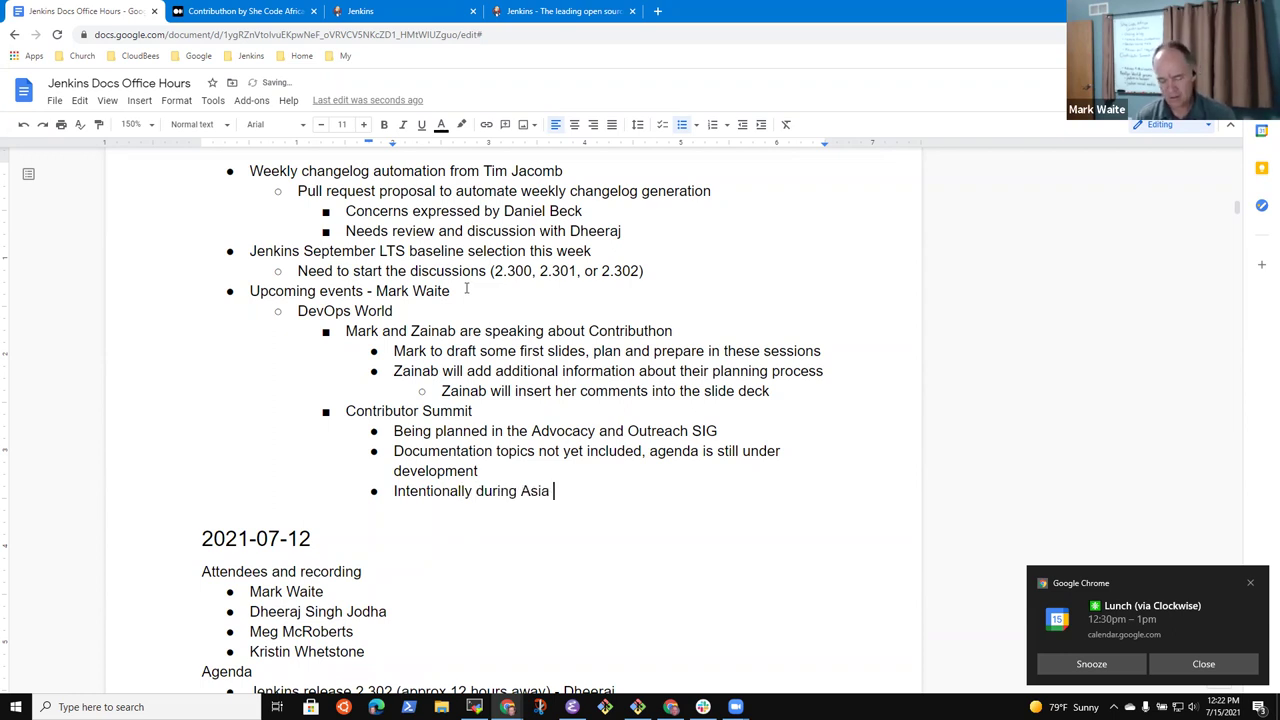
pyautogui.press('BackSpace')
pyautogui.write('/Pacific time zone')
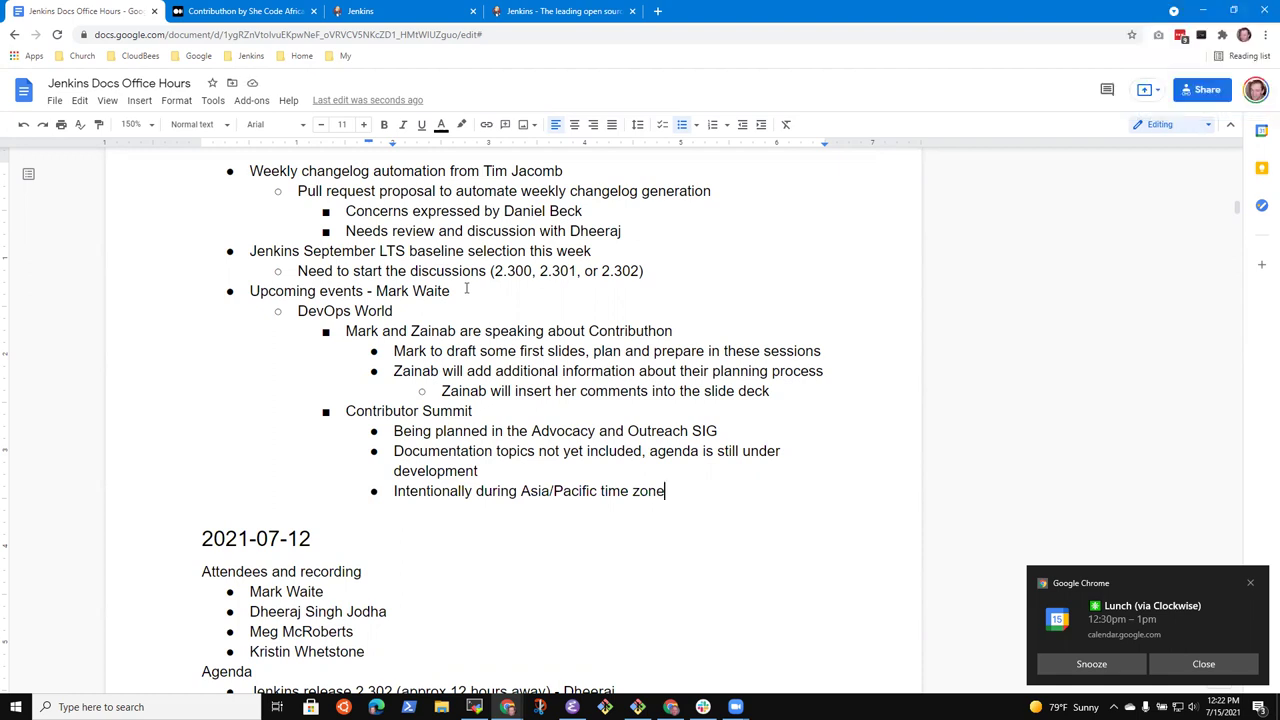
pyautogui.write('(early day Afgrica')
pyautogui.press('BackSpace')
pyautogui.press('BackSpace')
pyautogui.press('BackSpace')
pyautogui.press('BackSpace')
pyautogui.press('BackSpace')
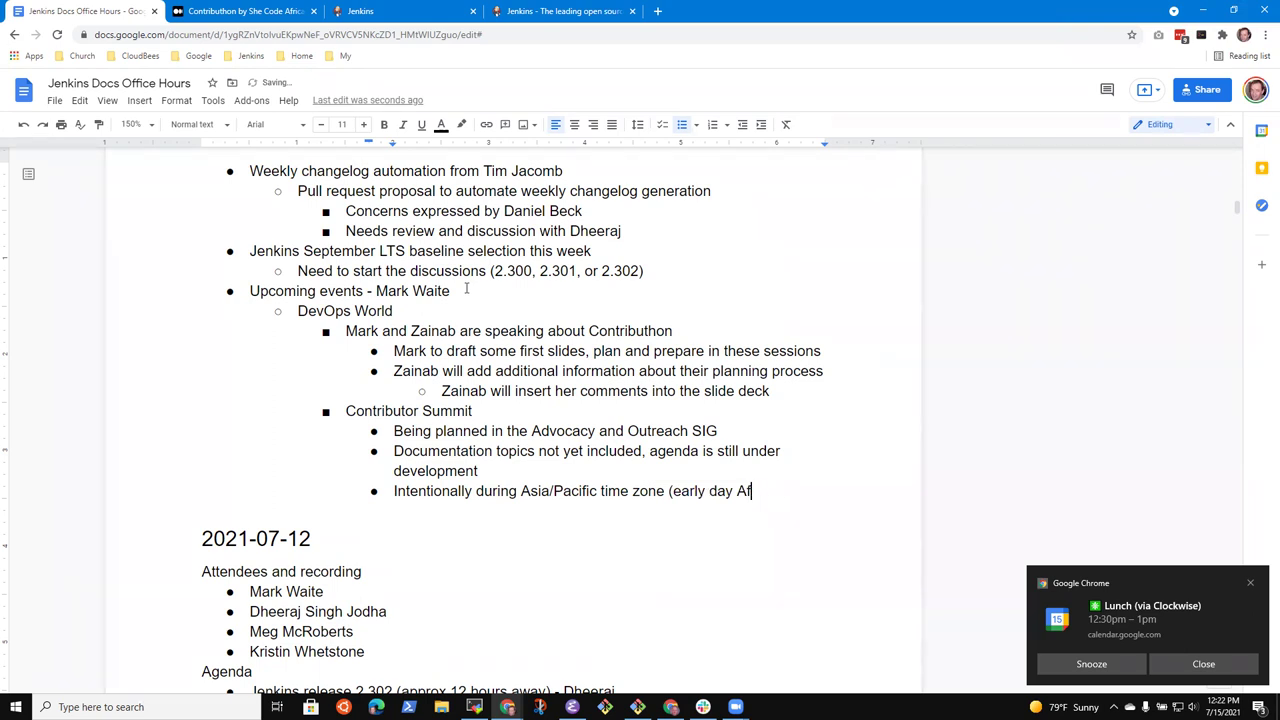
pyautogui.write('rica)')
# Add an outdented DevOps World point 'Booking sessions and recording the talks'
pyautogui.press('Up')
pyautogui.press('Up')
pyautogui.press('Up')
pyautogui.press('Up')
pyautogui.press('Up')
pyautogui.press('Up')
pyautogui.press('Down')
pyautogui.press('Down')
pyautogui.press('Down')
pyautogui.press('Return')
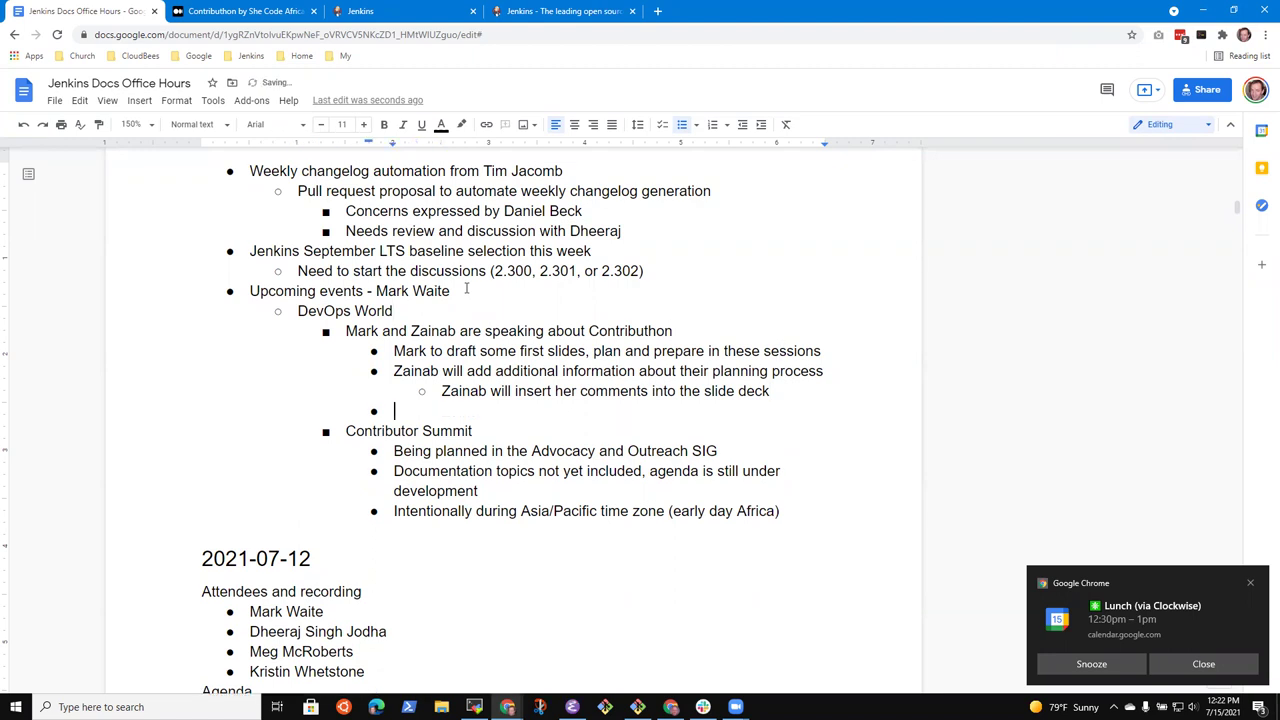
pyautogui.hotkey('shift', 'Tab')
pyautogui.write('Speaking')
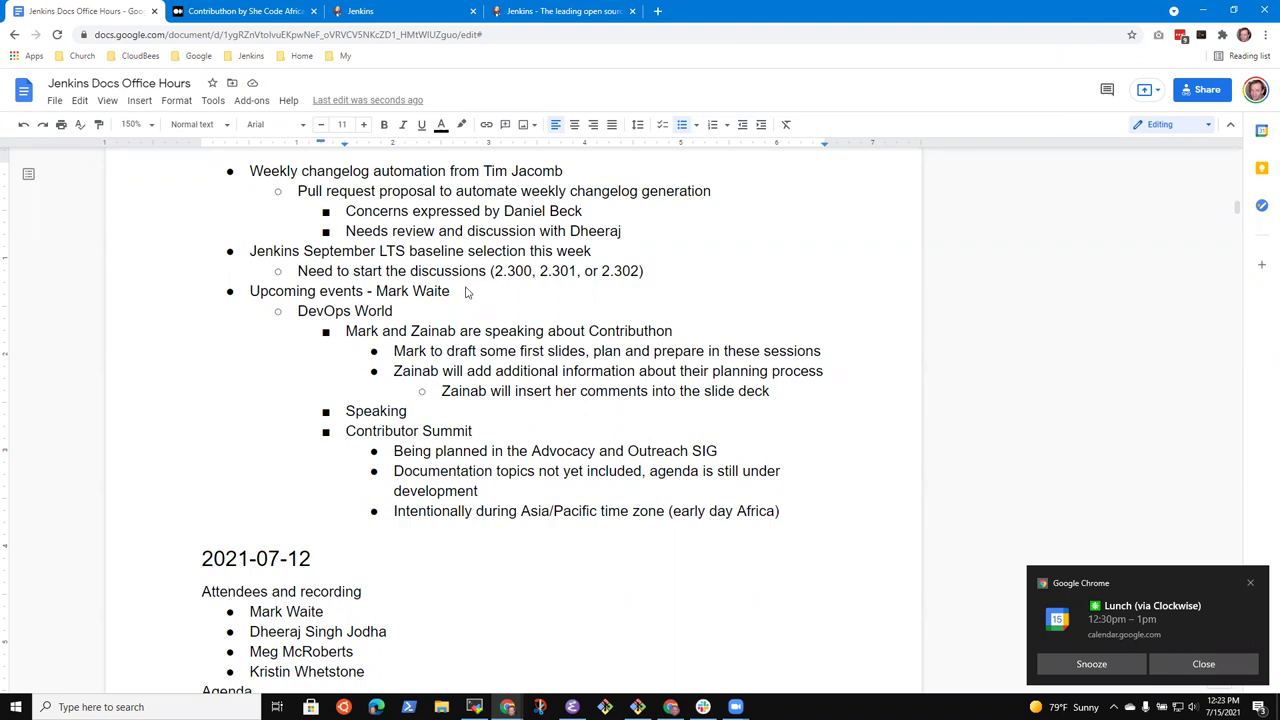
pyautogui.hotkey('ctrl', 'BackSpace')
pyautogui.write('Planning t')
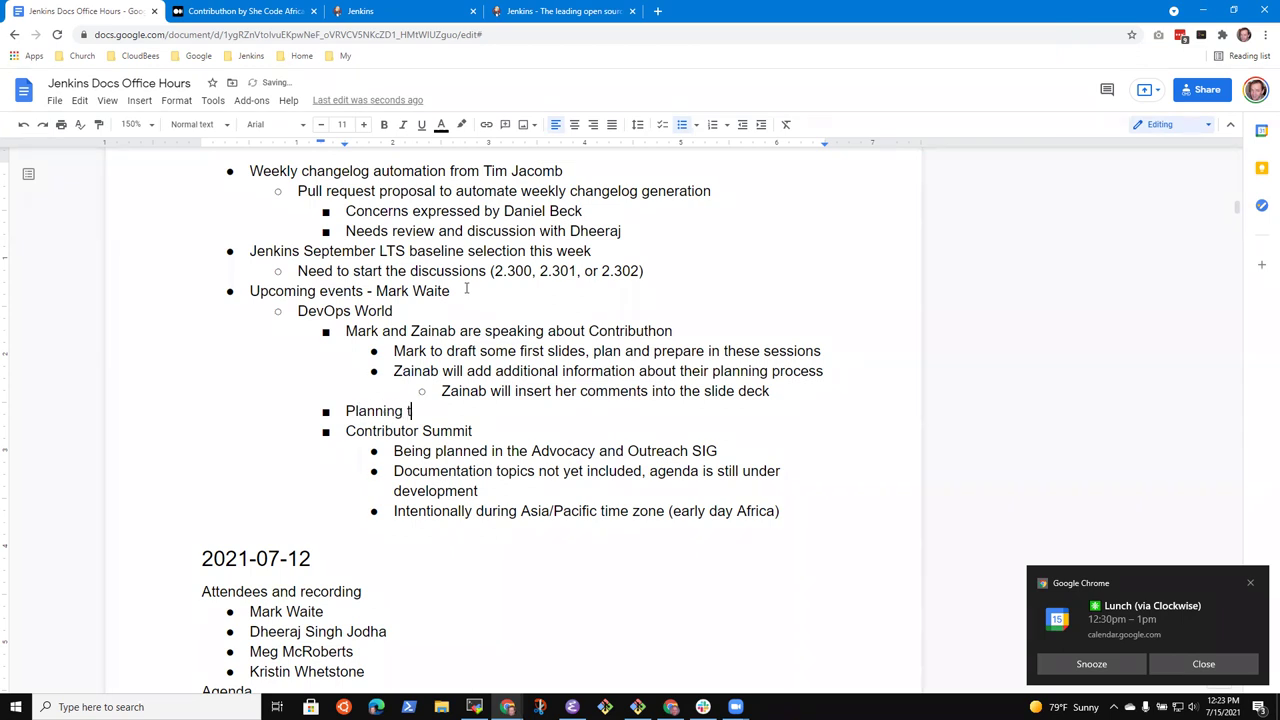
pyautogui.hotkey('ctrl', 'BackSpace')
pyautogui.hotkey('ctrl', 'BackSpace')
pyautogui.write('Booking sessions and ')
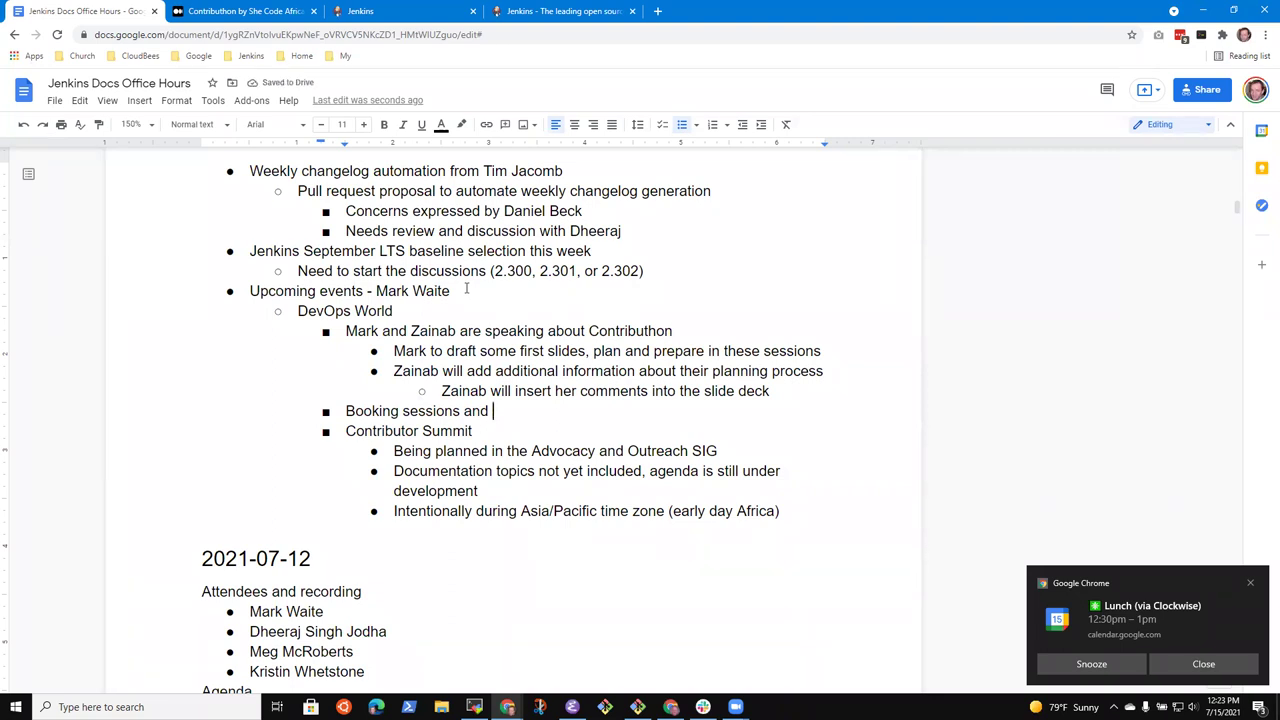
pyautogui.write('recording ')
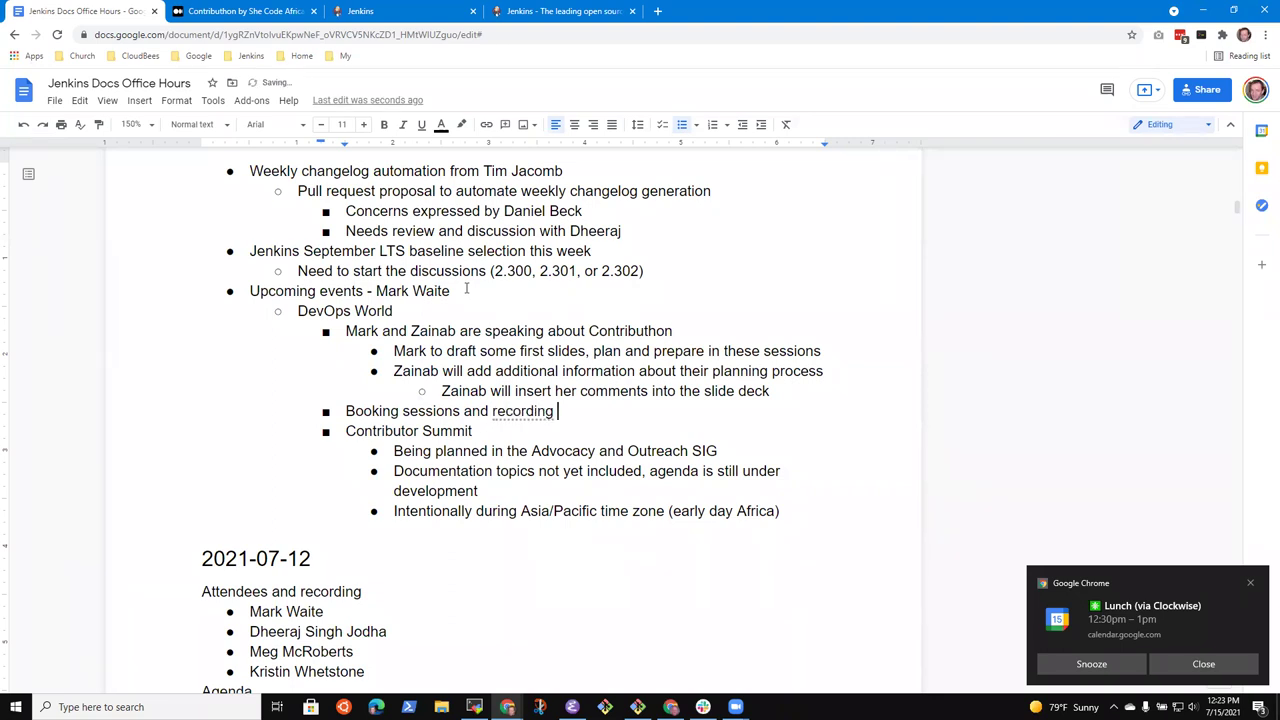
pyautogui.write('the talks')
# Add sub-points: nothing received yet for our session; check with the organizers for recording time, etc
pyautogui.press('Return')
pyautogui.press('Tab')
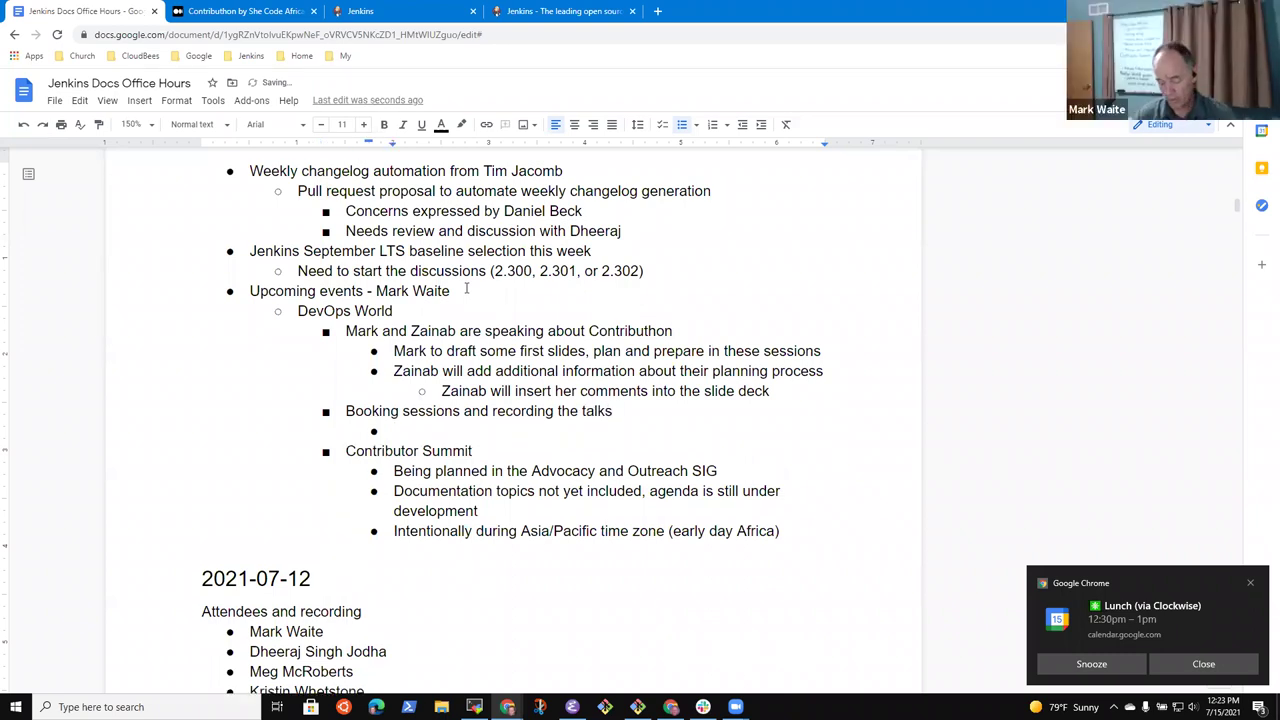
pyautogui.write('Have not received anything for ou')
pyautogui.press('BackSpace')
pyautogui.write('our')
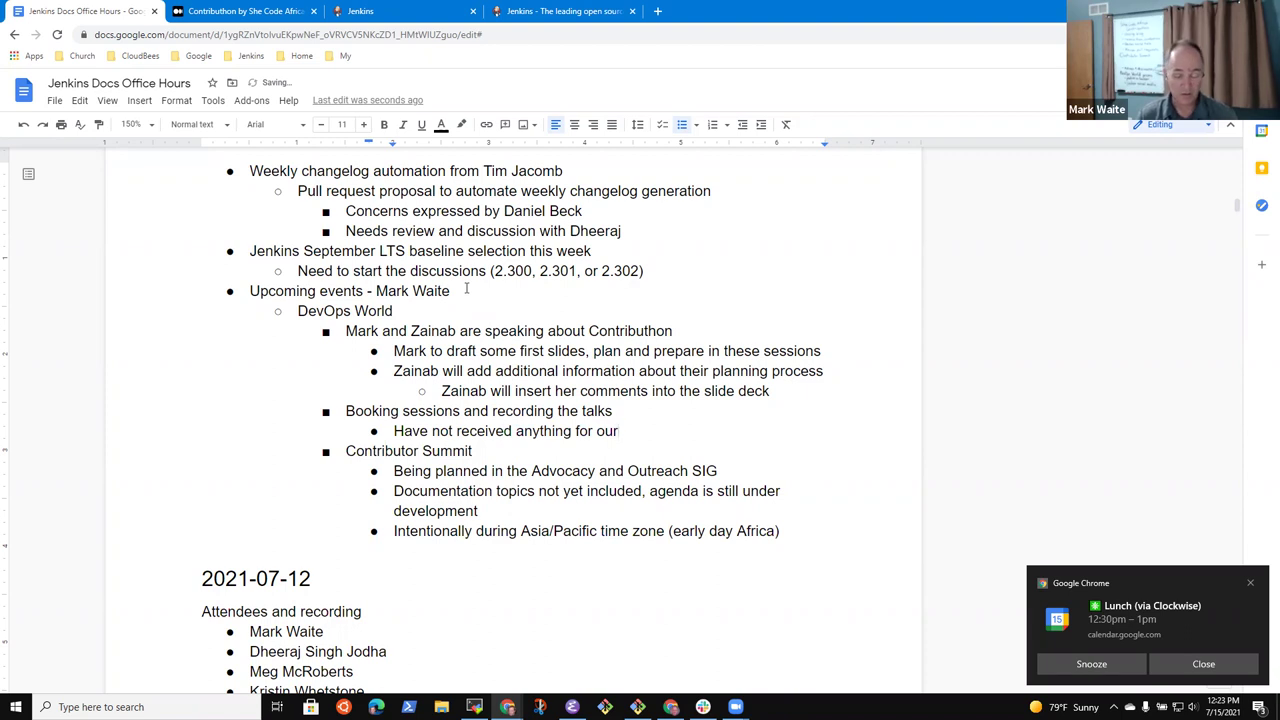
pyautogui.write(' session')
pyautogui.press('Return')
pyautogui.write('Mark to')
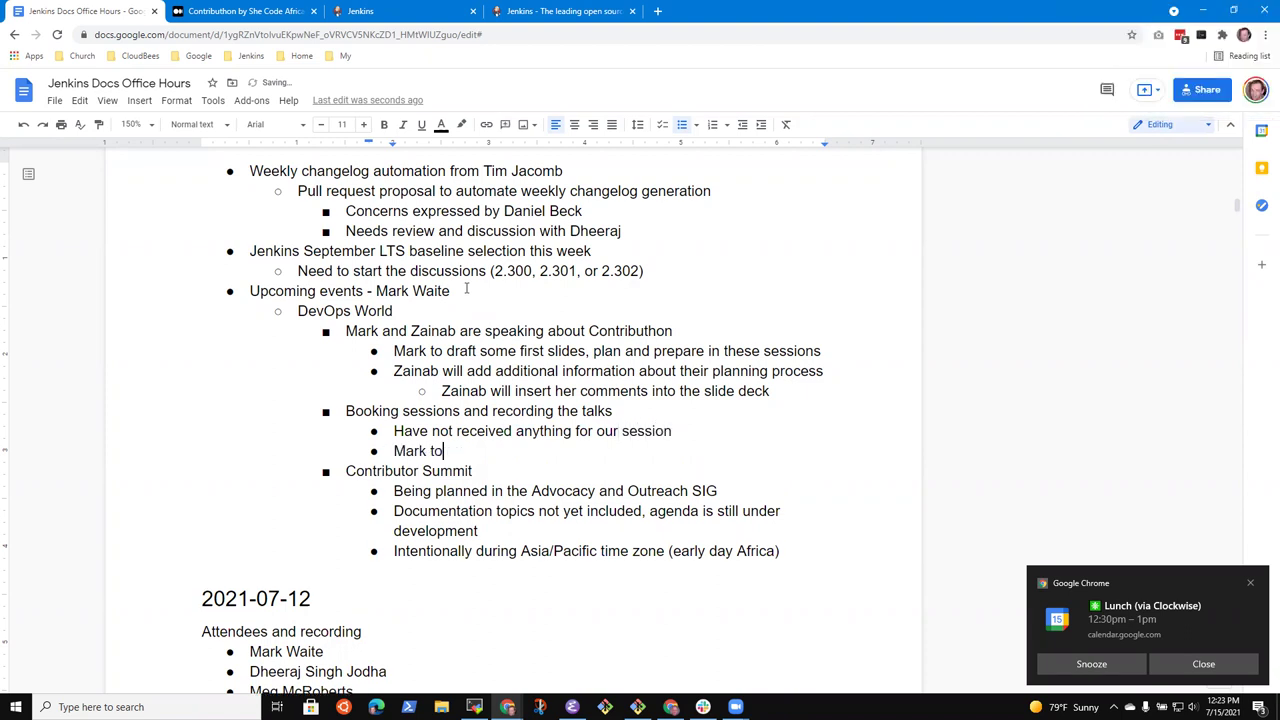
pyautogui.write(' check with the organi')
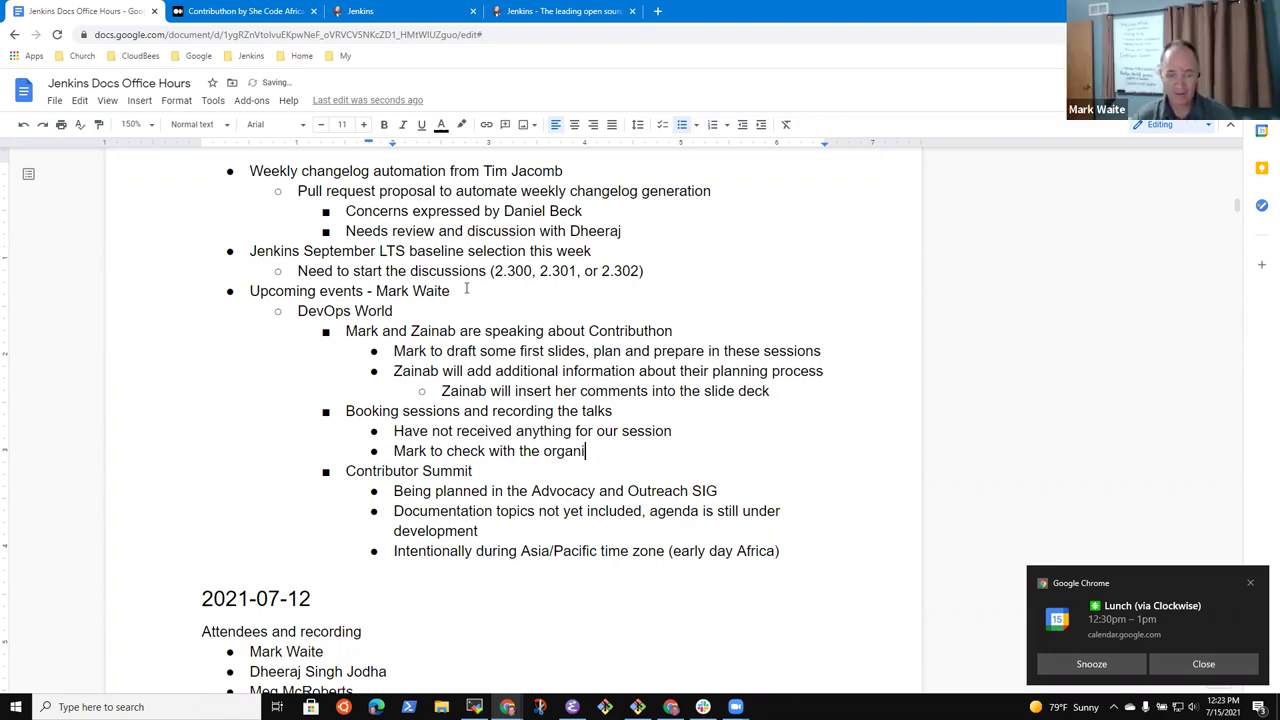
pyautogui.write('aers')
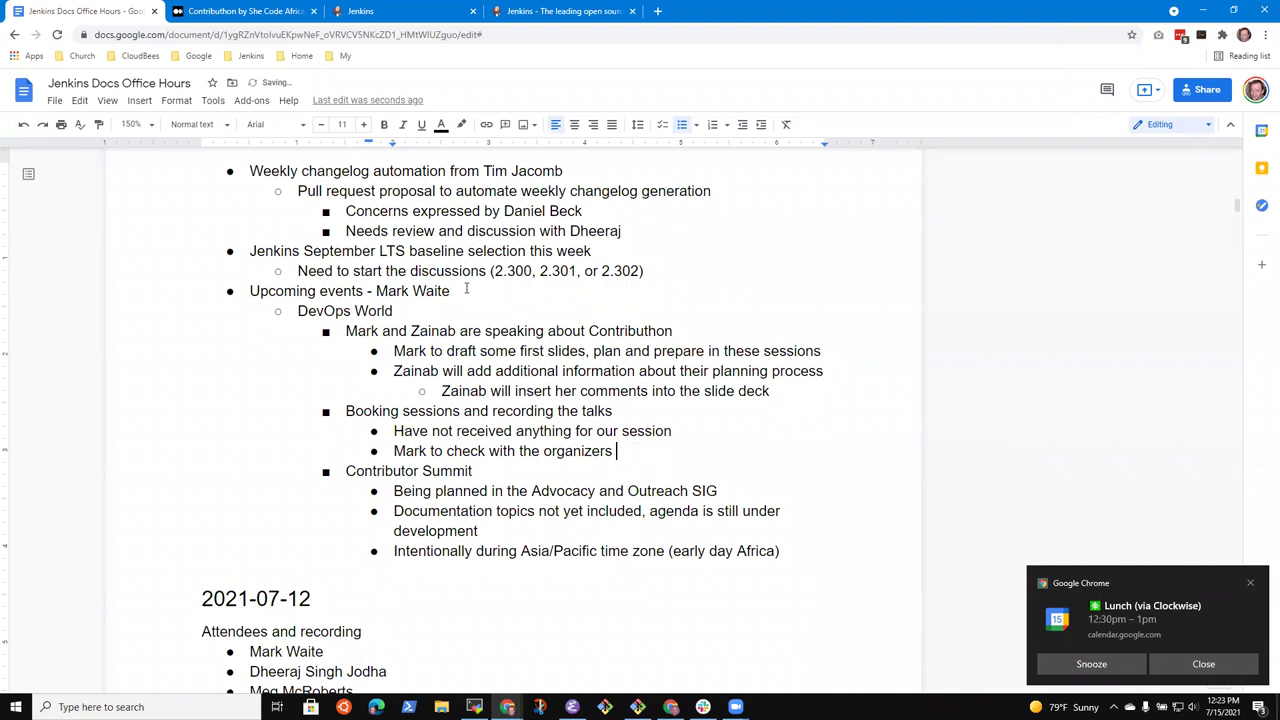
pyautogui.write('for recording time, etc.')
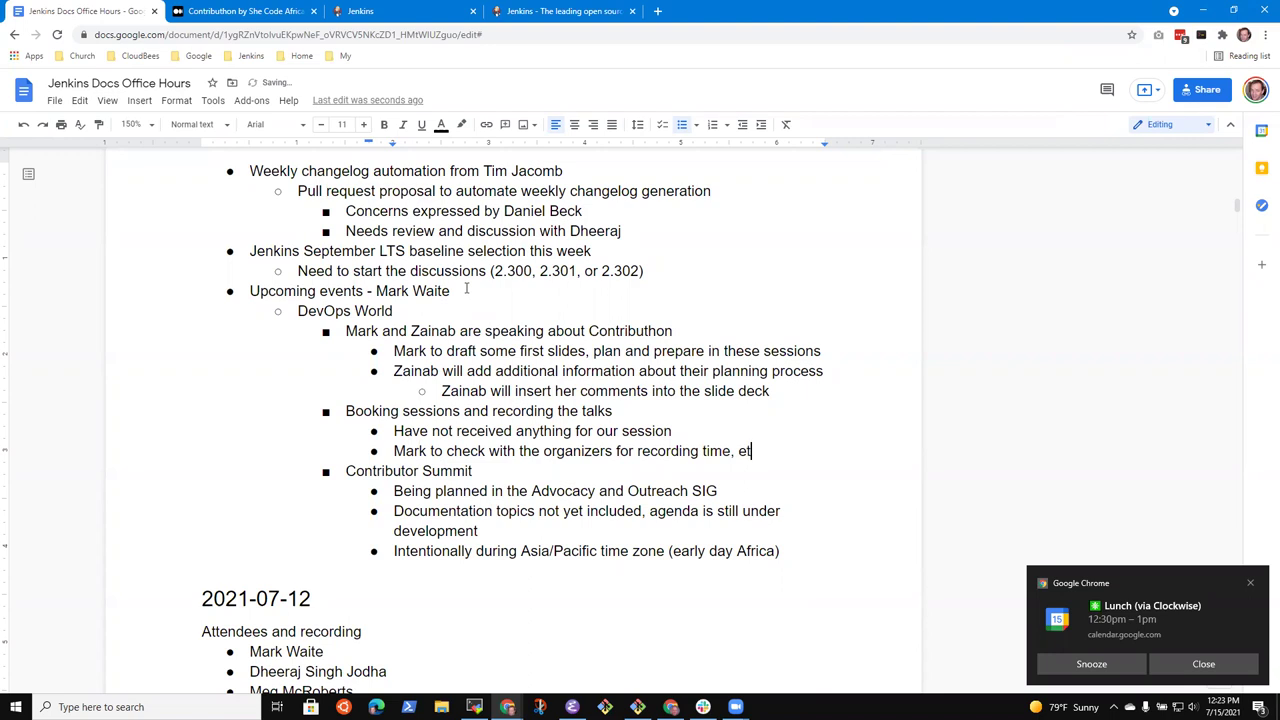